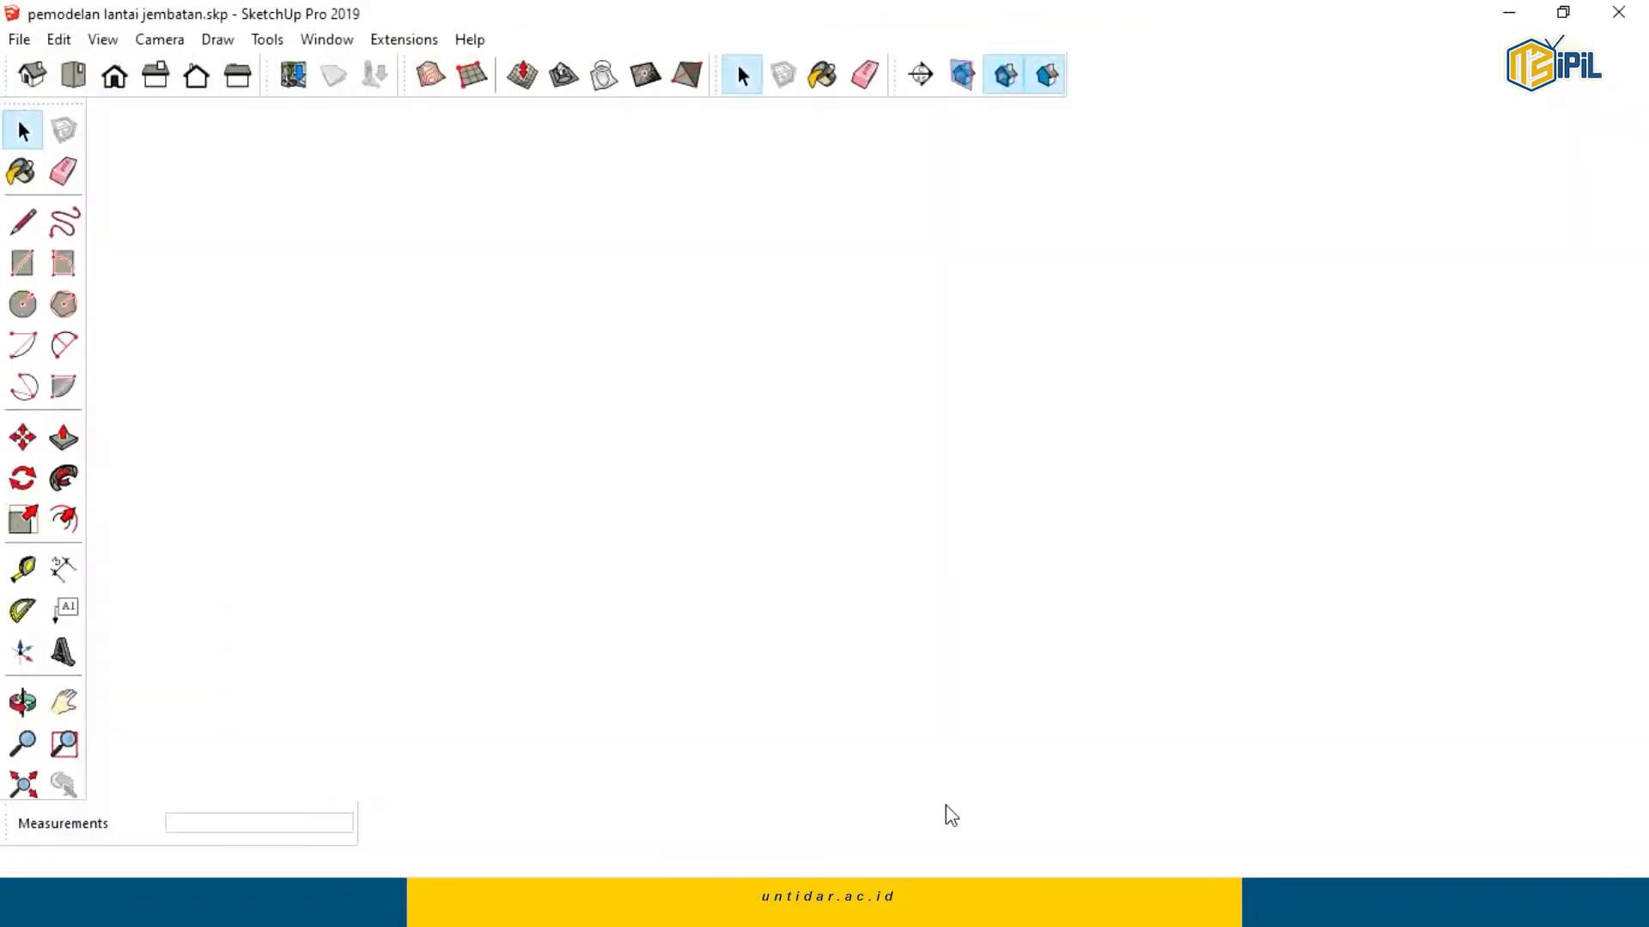
Examine the bridge deck model and the separate steel floor frame from several angles.
{"action": "scroll", "coordinate": [936, 752], "scroll_direction": "down", "scroll_amount": 2}
{"action": "mouse_move", "coordinate": [927, 747]}
{"action": "middle_mouse_down"}
{"action": "mouse_move", "coordinate": [868, 755]}
{"action": "mouse_move", "coordinate": [931, 688]}
{"action": "mouse_move", "coordinate": [889, 736]}
{"action": "mouse_move", "coordinate": [949, 629]}
{"action": "mouse_move", "coordinate": [626, 684]}
{"action": "mouse_move", "coordinate": [843, 644]}
{"action": "mouse_move", "coordinate": [815, 717]}
{"action": "mouse_move", "coordinate": [584, 650]}
{"action": "mouse_move", "coordinate": [724, 472]}
{"action": "mouse_move", "coordinate": [624, 679]}
{"action": "mouse_move", "coordinate": [618, 662]}
{"action": "mouse_move", "coordinate": [755, 607]}
{"action": "mouse_move", "coordinate": [708, 631]}
{"action": "mouse_move", "coordinate": [567, 626]}
{"action": "mouse_move", "coordinate": [600, 626]}
{"action": "mouse_move", "coordinate": [688, 467]}
{"action": "mouse_move", "coordinate": [700, 539]}
{"action": "mouse_move", "coordinate": [678, 581]}
{"action": "mouse_move", "coordinate": [564, 639]}
{"action": "mouse_move", "coordinate": [830, 567]}
{"action": "middle_mouse_up"}
{"action": "scroll", "coordinate": [699, 539], "scroll_direction": "up", "scroll_amount": 3}
{"action": "scroll", "coordinate": [622, 599], "scroll_direction": "down", "scroll_amount": 3}
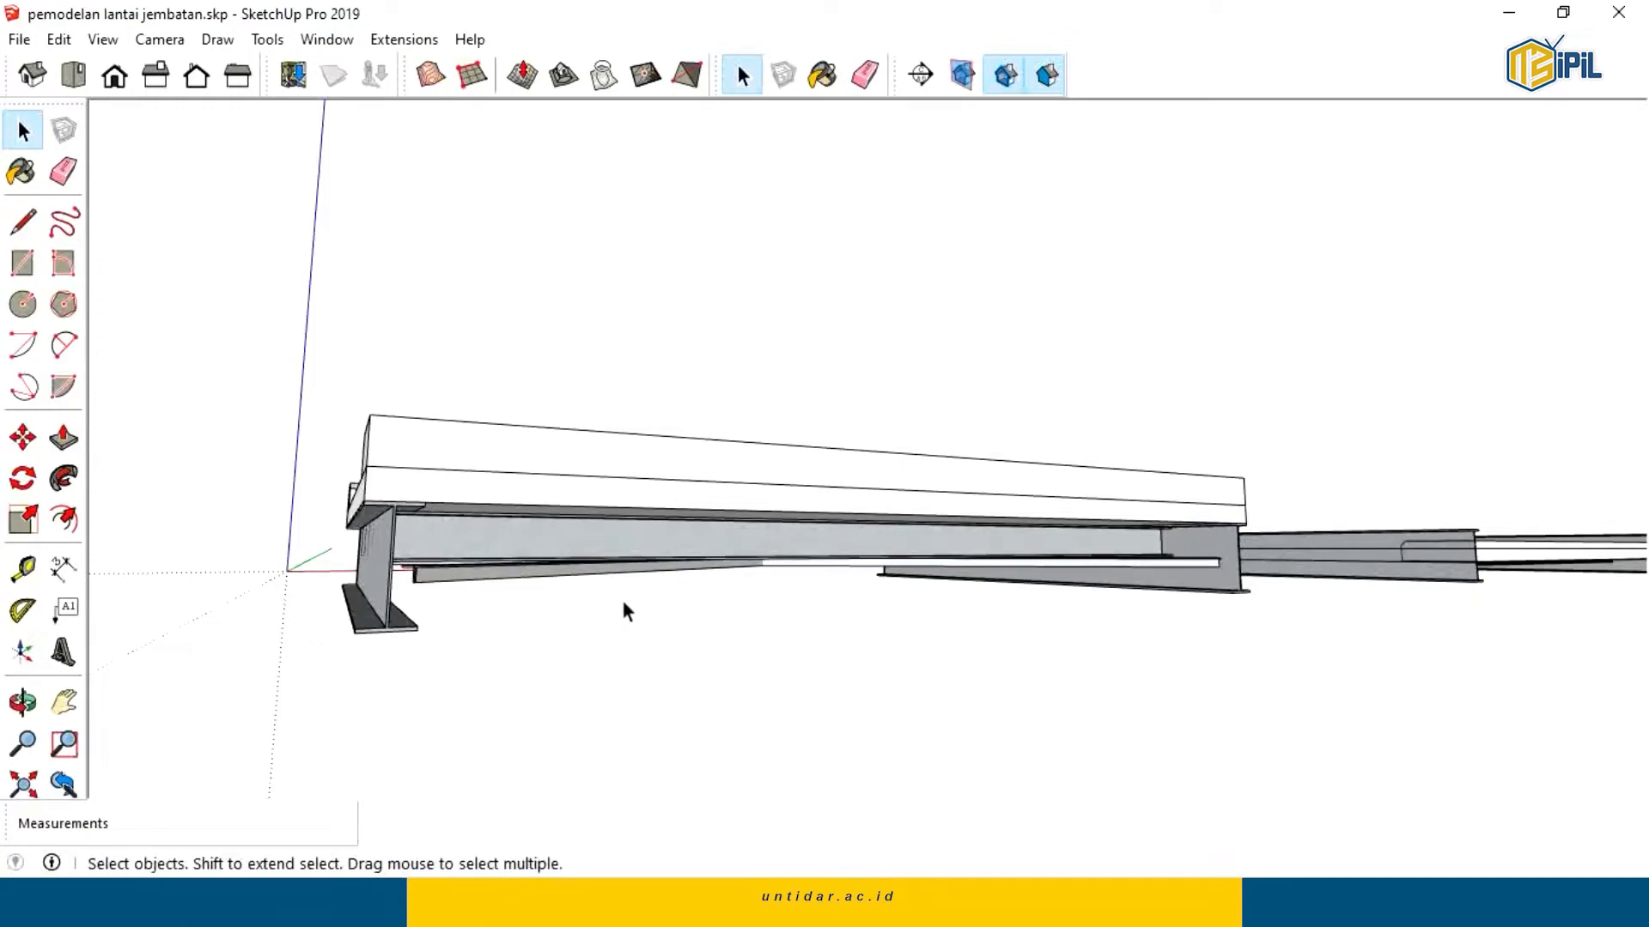
{"action": "middle_click_drag", "start_coordinate": [625, 607], "coordinate": [920, 620]}
{"action": "scroll", "coordinate": [677, 629], "scroll_direction": "up", "scroll_amount": 2}
{"action": "middle_click_drag", "start_coordinate": [1019, 597], "coordinate": [577, 594]}
{"action": "middle_click_drag", "start_coordinate": [1217, 600], "coordinate": [515, 695], "text": "shift"}
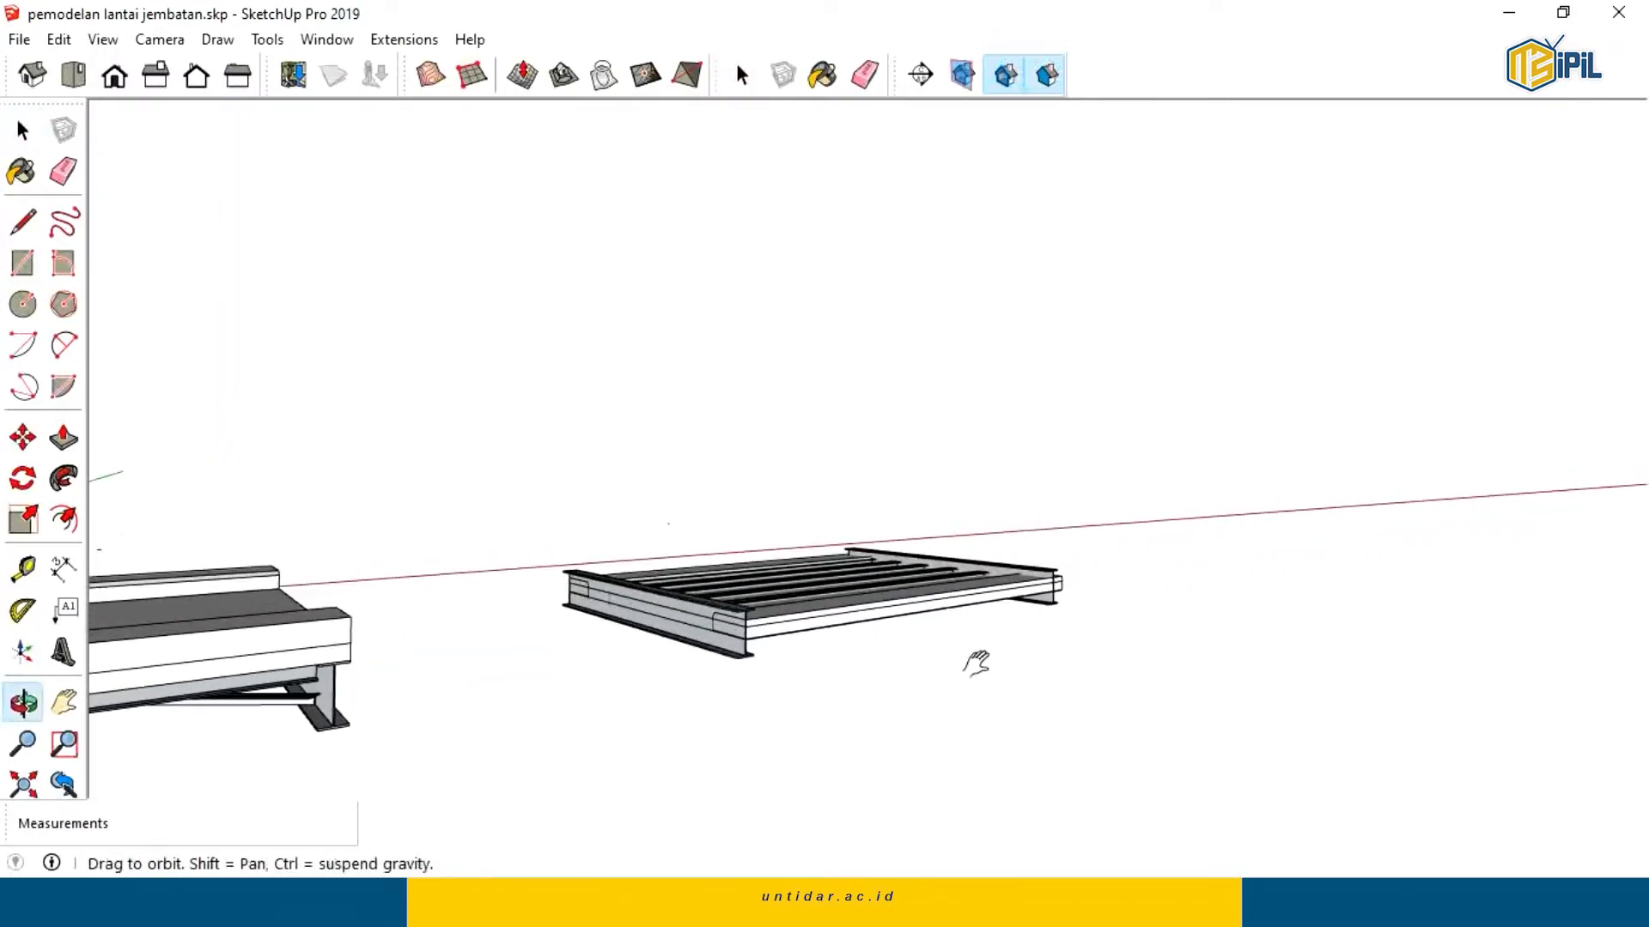
{"action": "middle_click_drag", "start_coordinate": [976, 667], "coordinate": [695, 665], "text": "shift"}
{"action": "scroll", "coordinate": [785, 680], "scroll_direction": "up", "scroll_amount": 3}
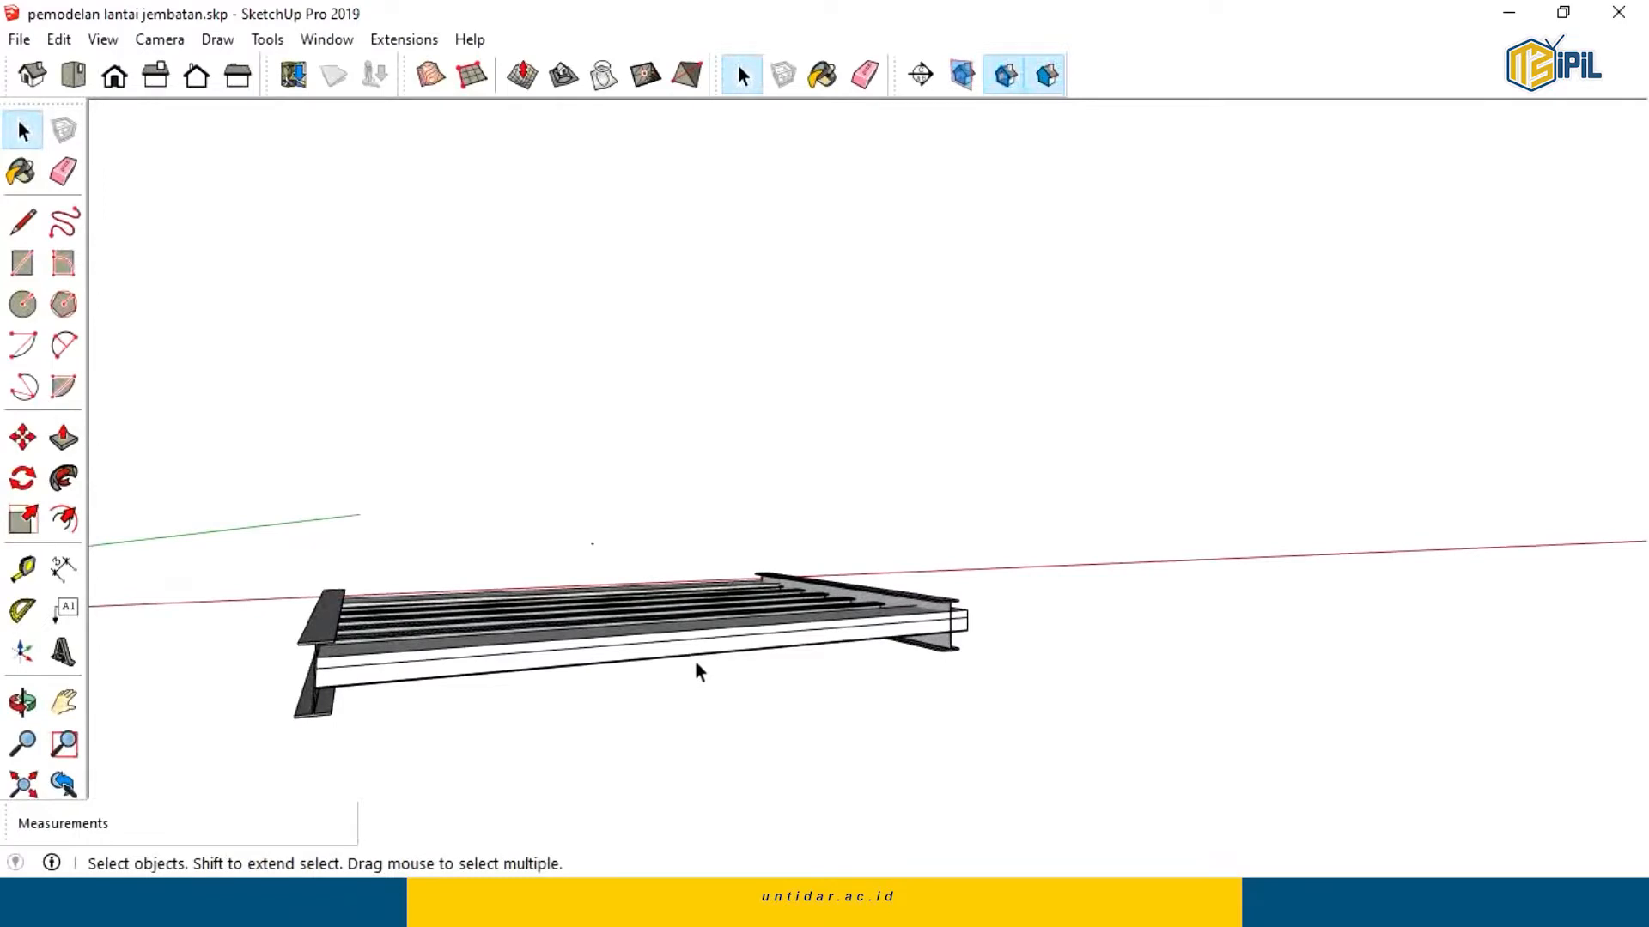
{"action": "middle_click_drag", "start_coordinate": [605, 717], "coordinate": [678, 708]}
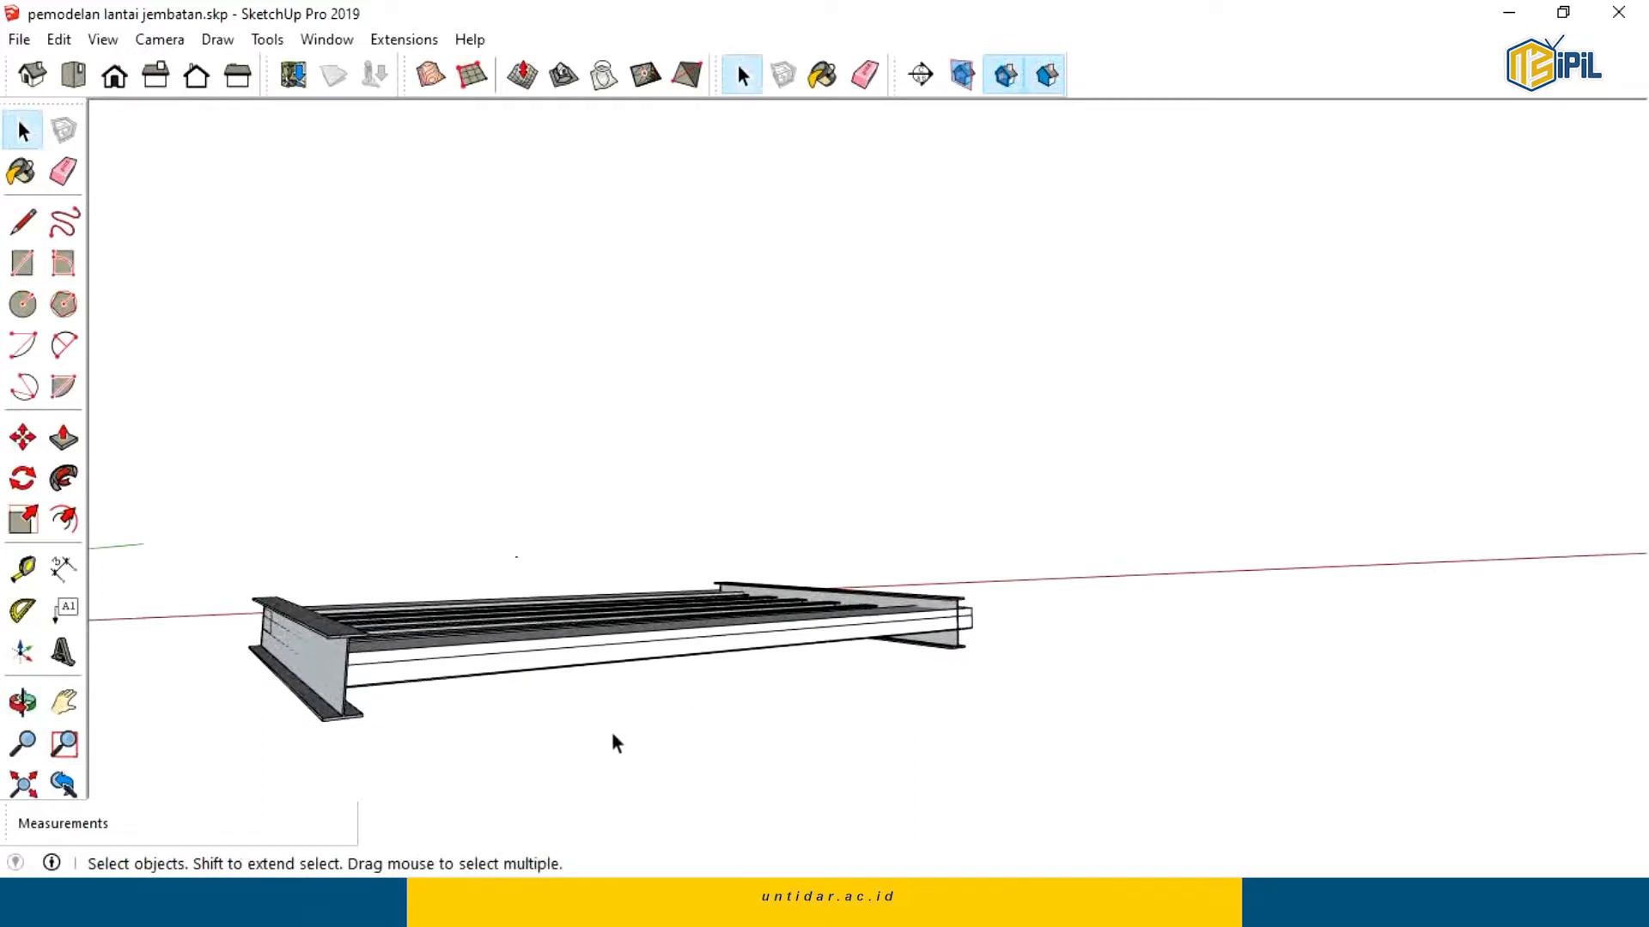
Compare the slab-covered deck with the open floor frame, and check the truss bridge model in SAP2000.
{"action": "middle_click_drag", "start_coordinate": [577, 722], "coordinate": [1125, 587]}
{"action": "scroll", "coordinate": [642, 674], "scroll_direction": "down", "scroll_amount": 2}
{"action": "middle_click_drag", "start_coordinate": [830, 638], "coordinate": [1277, 594], "text": "shift"}
{"action": "middle_click_drag", "start_coordinate": [674, 629], "coordinate": [1146, 612], "text": "shift"}
{"action": "middle_click_drag", "start_coordinate": [522, 608], "coordinate": [475, 637]}
{"action": "middle_click_drag", "start_coordinate": [1125, 620], "coordinate": [747, 563], "text": "shift"}
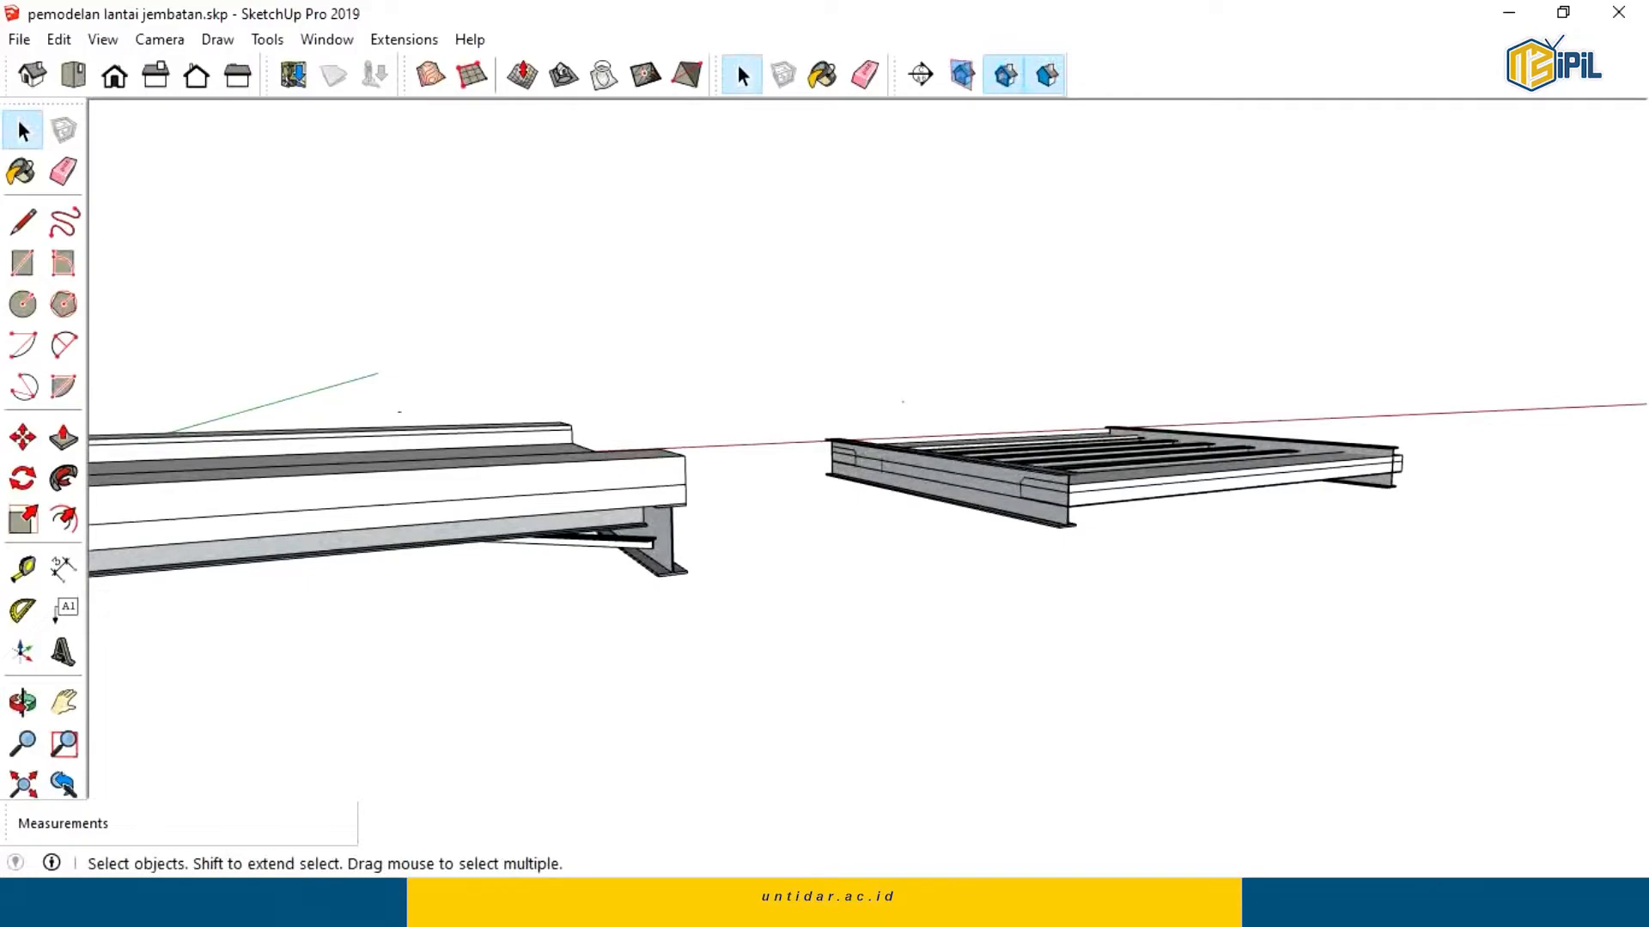
{"action": "key", "text": "alt+Tab"}
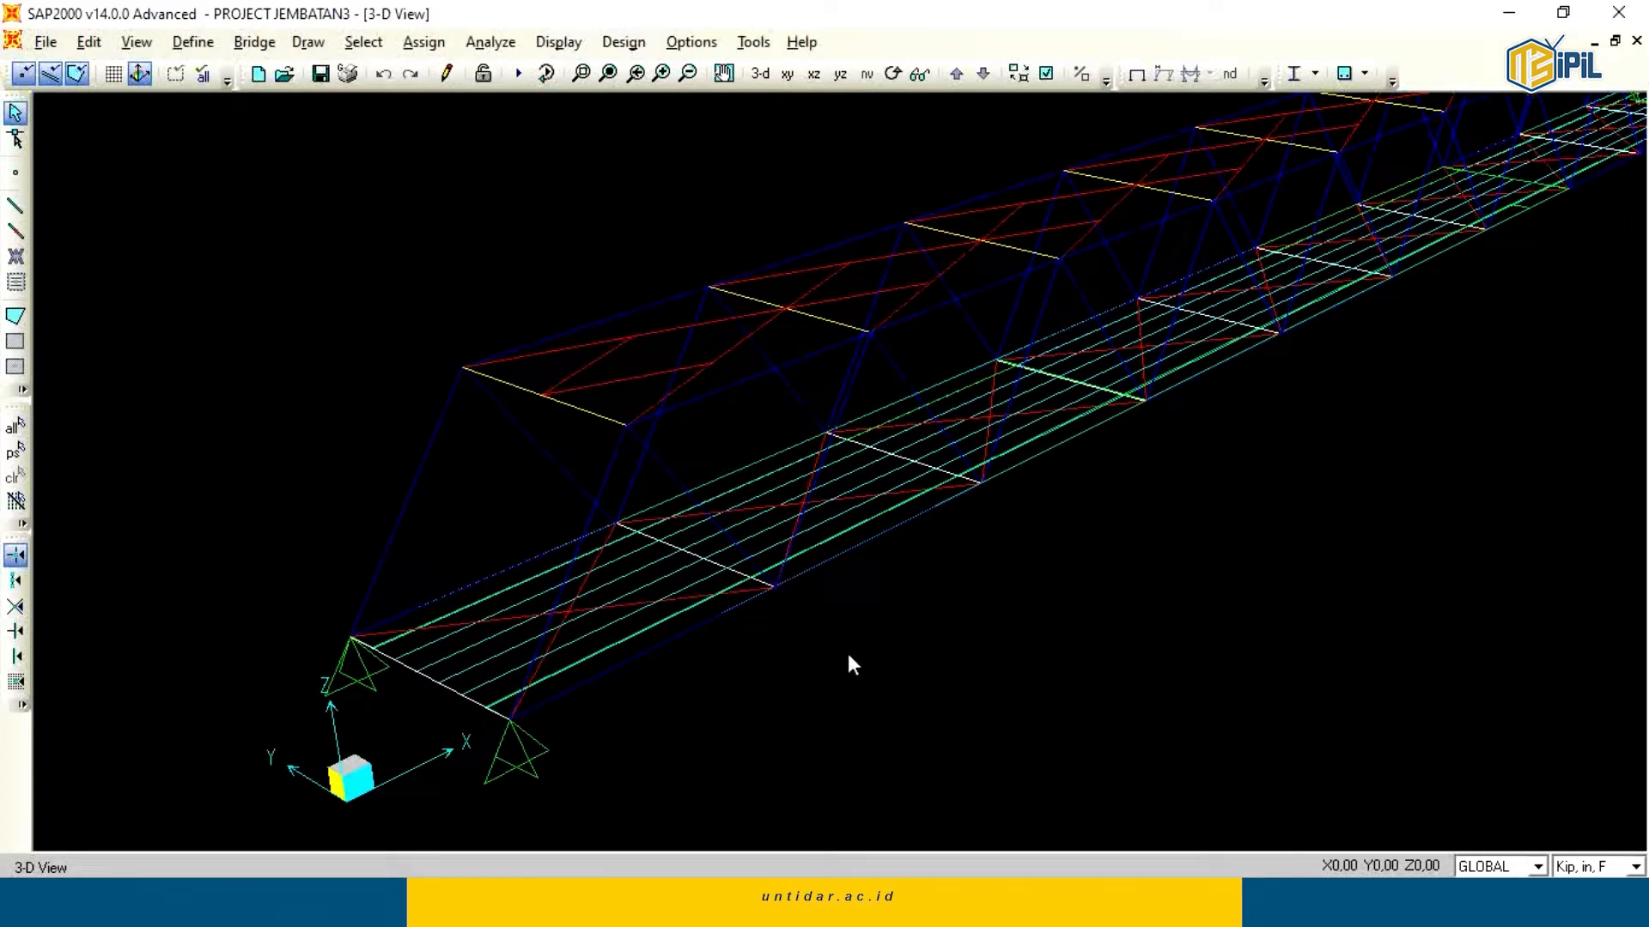
{"action": "scroll", "coordinate": [809, 666], "scroll_direction": "up", "scroll_amount": 1}
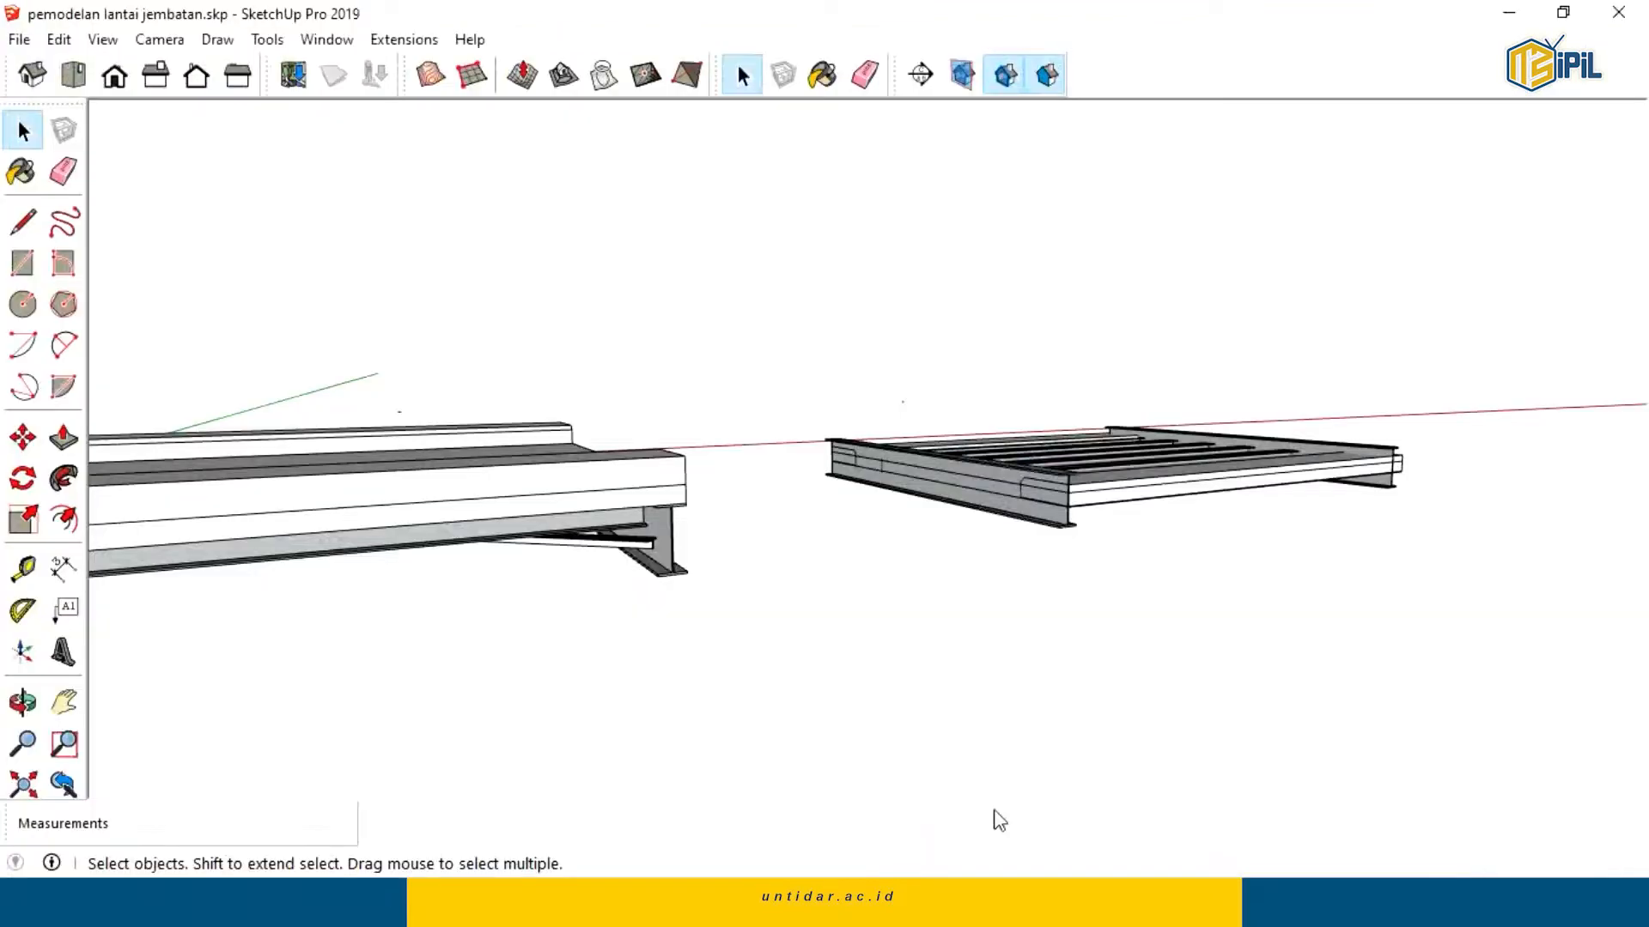
Switch back to SketchUp and hide the two white edge members along the sides of the open floor frame.
{"action": "middle_click_drag", "start_coordinate": [999, 619], "coordinate": [777, 717]}
{"action": "left_click", "coordinate": [868, 574]}
{"action": "right_click", "coordinate": [866, 552]}
{"action": "left_click", "coordinate": [924, 153]}
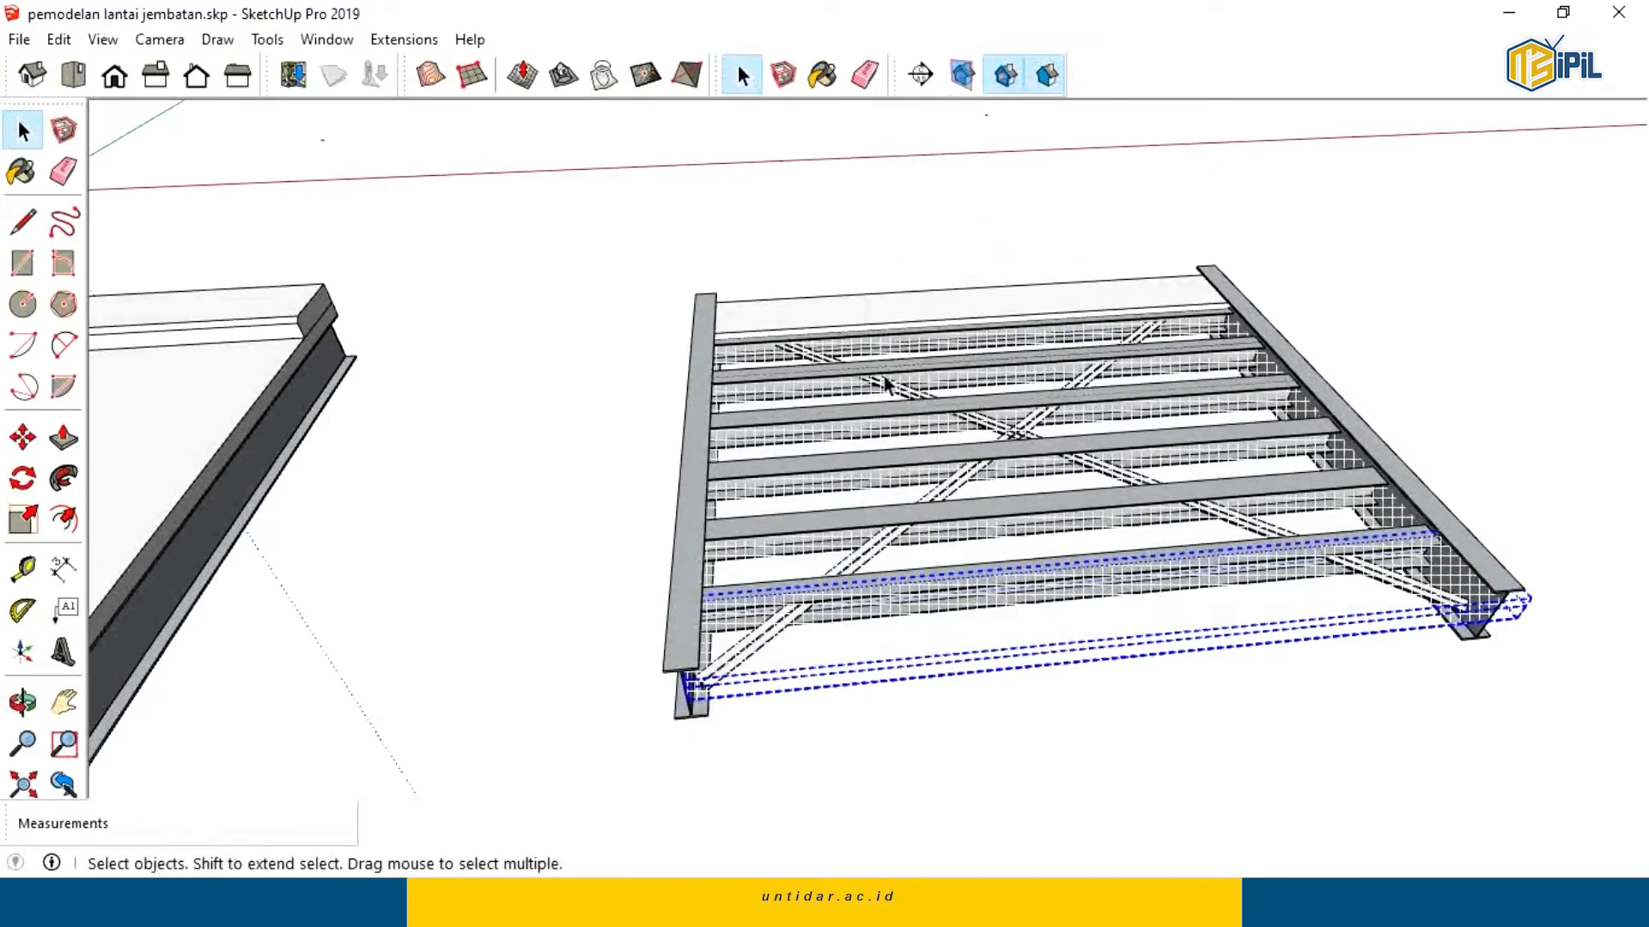
{"action": "left_click", "coordinate": [852, 309]}
{"action": "right_click", "coordinate": [851, 308]}
{"action": "left_click", "coordinate": [920, 373]}
Turn off the display of hidden geometry so the hidden edge members no longer show as dashed outlines.
{"action": "middle_click_drag", "start_coordinate": [859, 524], "coordinate": [788, 327]}
{"action": "left_click", "coordinate": [735, 369]}
{"action": "middle_click_drag", "start_coordinate": [755, 515], "coordinate": [799, 335]}
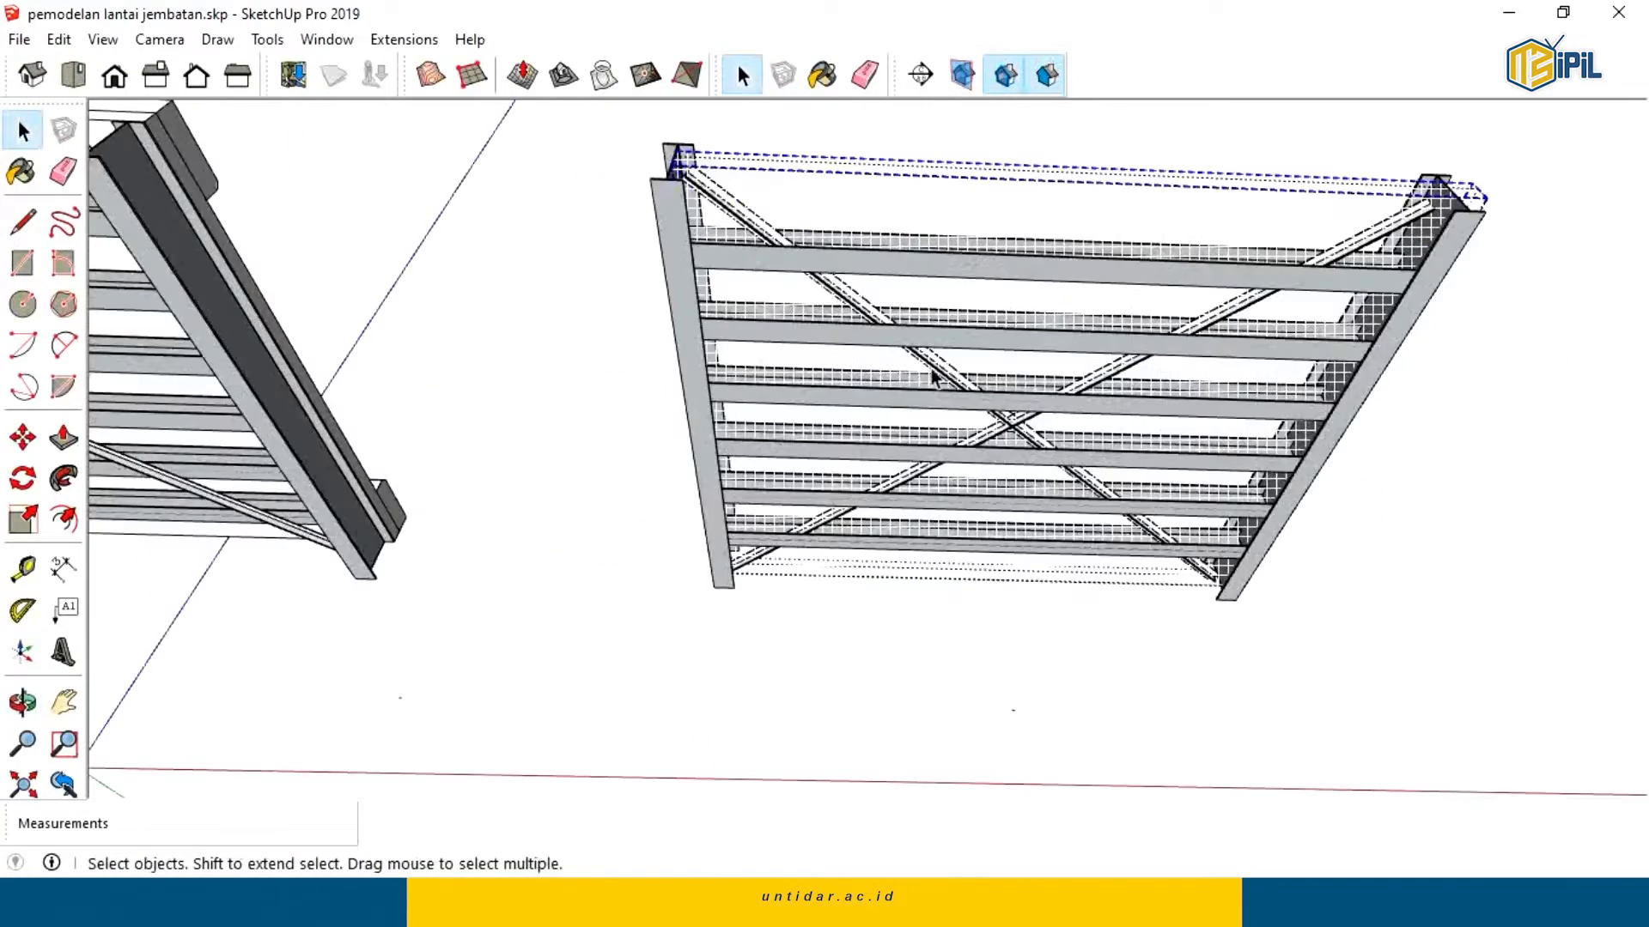
{"action": "left_click", "coordinate": [989, 404]}
{"action": "left_click", "coordinate": [1125, 367]}
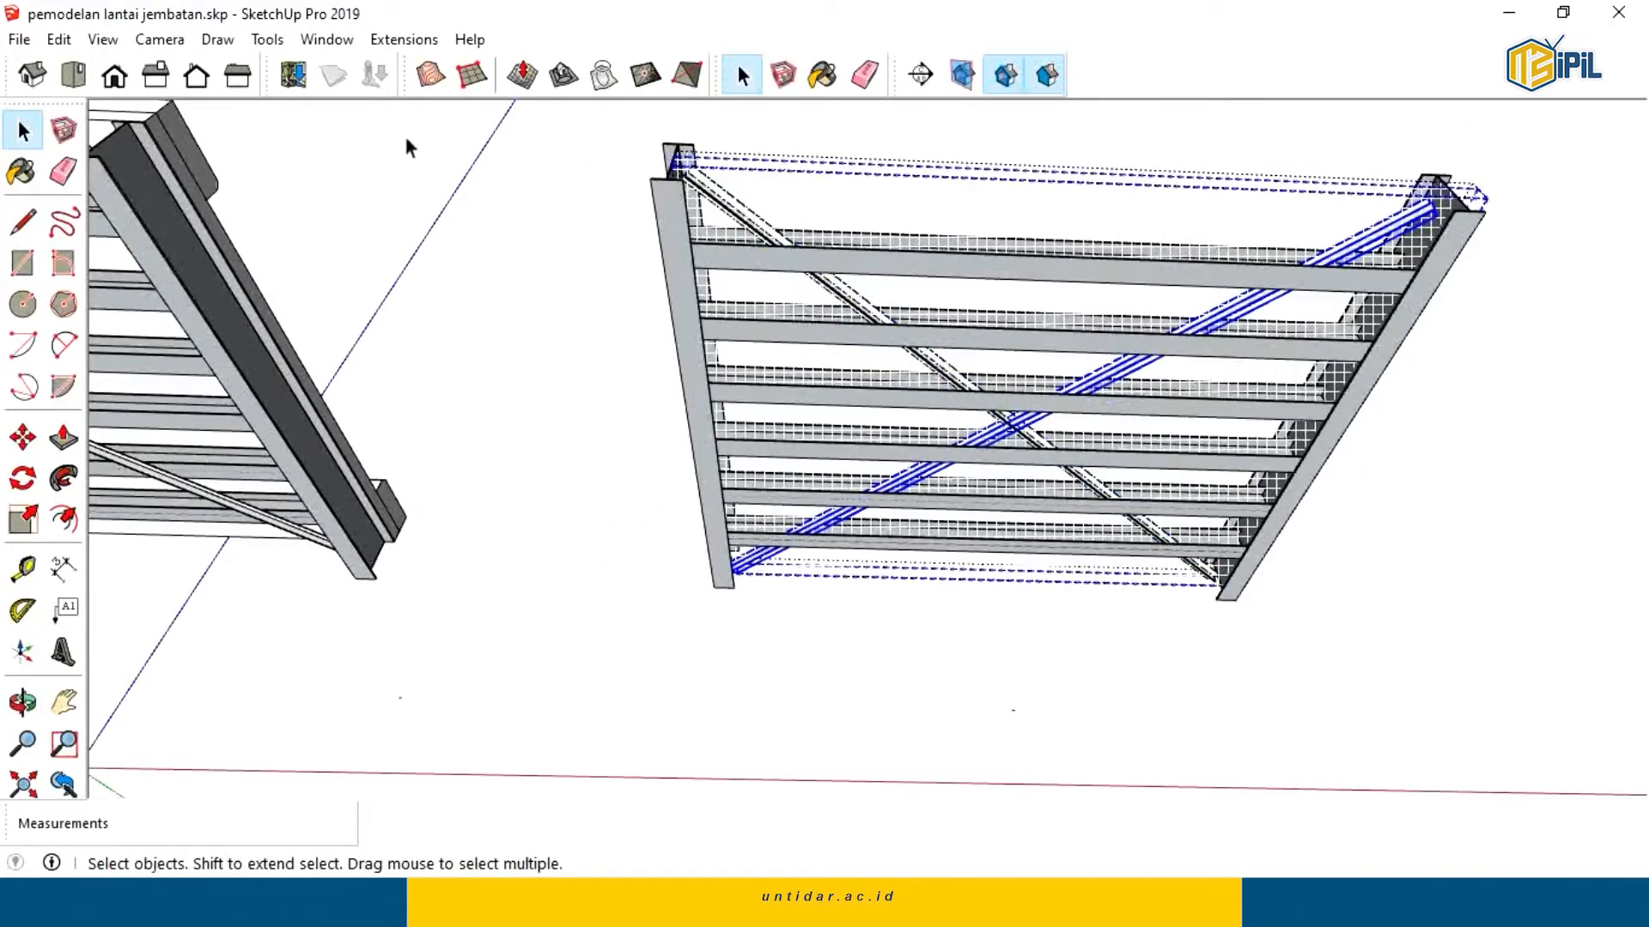
{"action": "left_click", "coordinate": [59, 39]}
{"action": "left_click", "coordinate": [163, 129]}
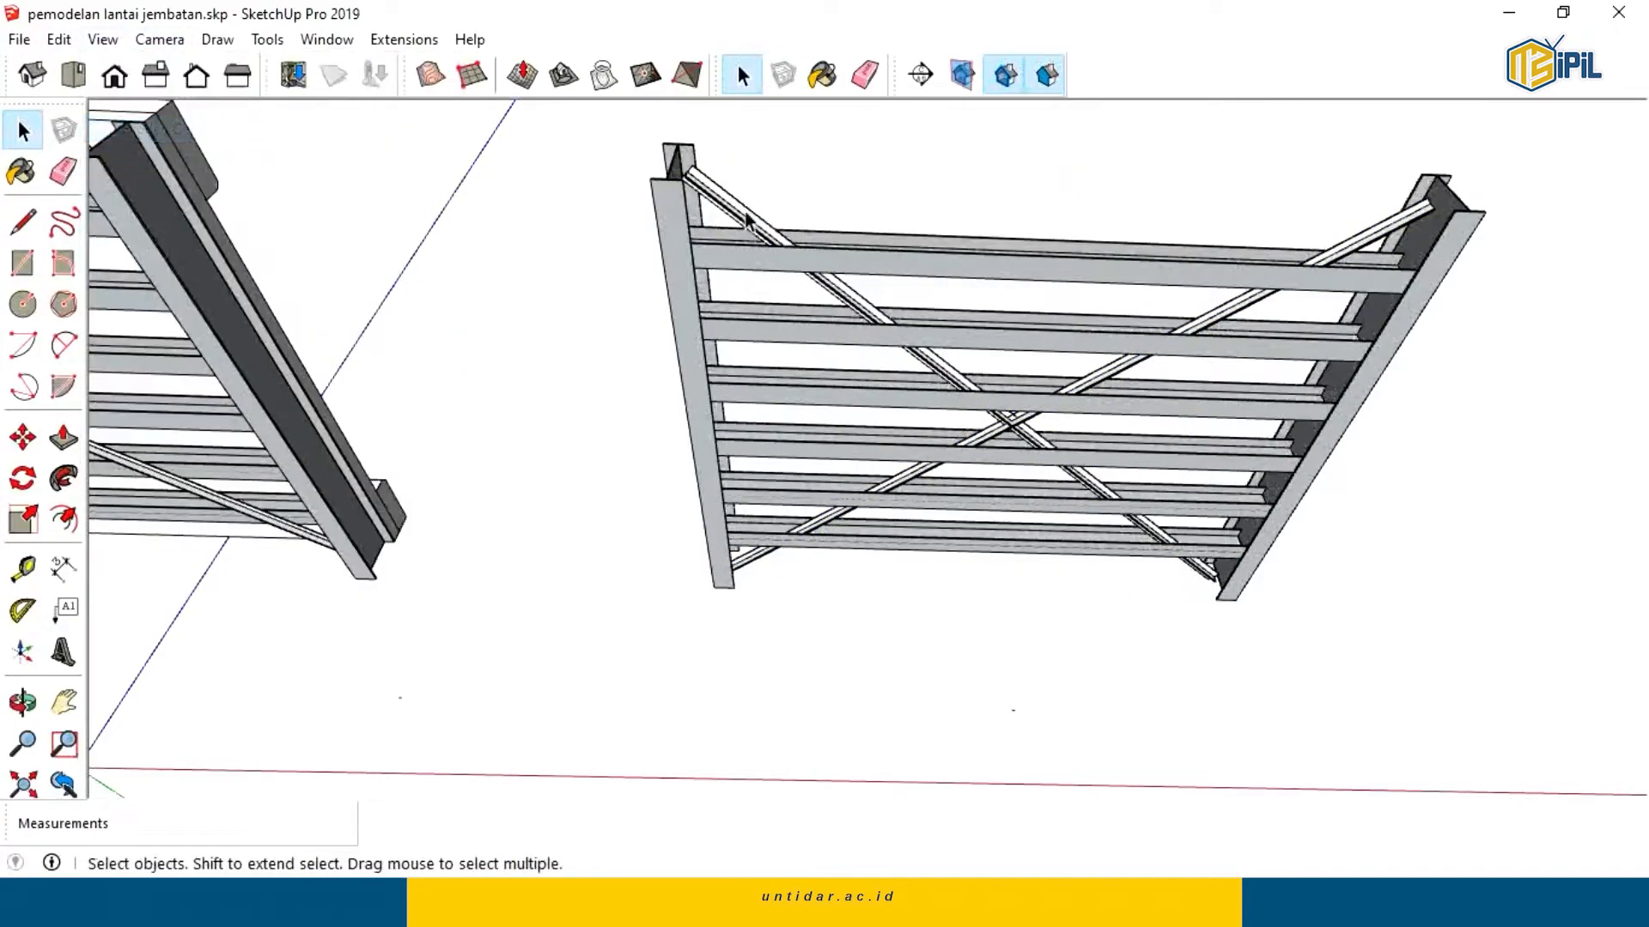
Hide the two diagonal cross braces beneath the stringers.
{"action": "left_click", "coordinate": [746, 213]}
{"action": "left_click", "coordinate": [1238, 312], "text": "shift"}
{"action": "right_click", "coordinate": [1234, 313]}
{"action": "left_click", "coordinate": [1281, 379]}
{"action": "middle_click_drag", "start_coordinate": [1159, 481], "coordinate": [593, 427]}
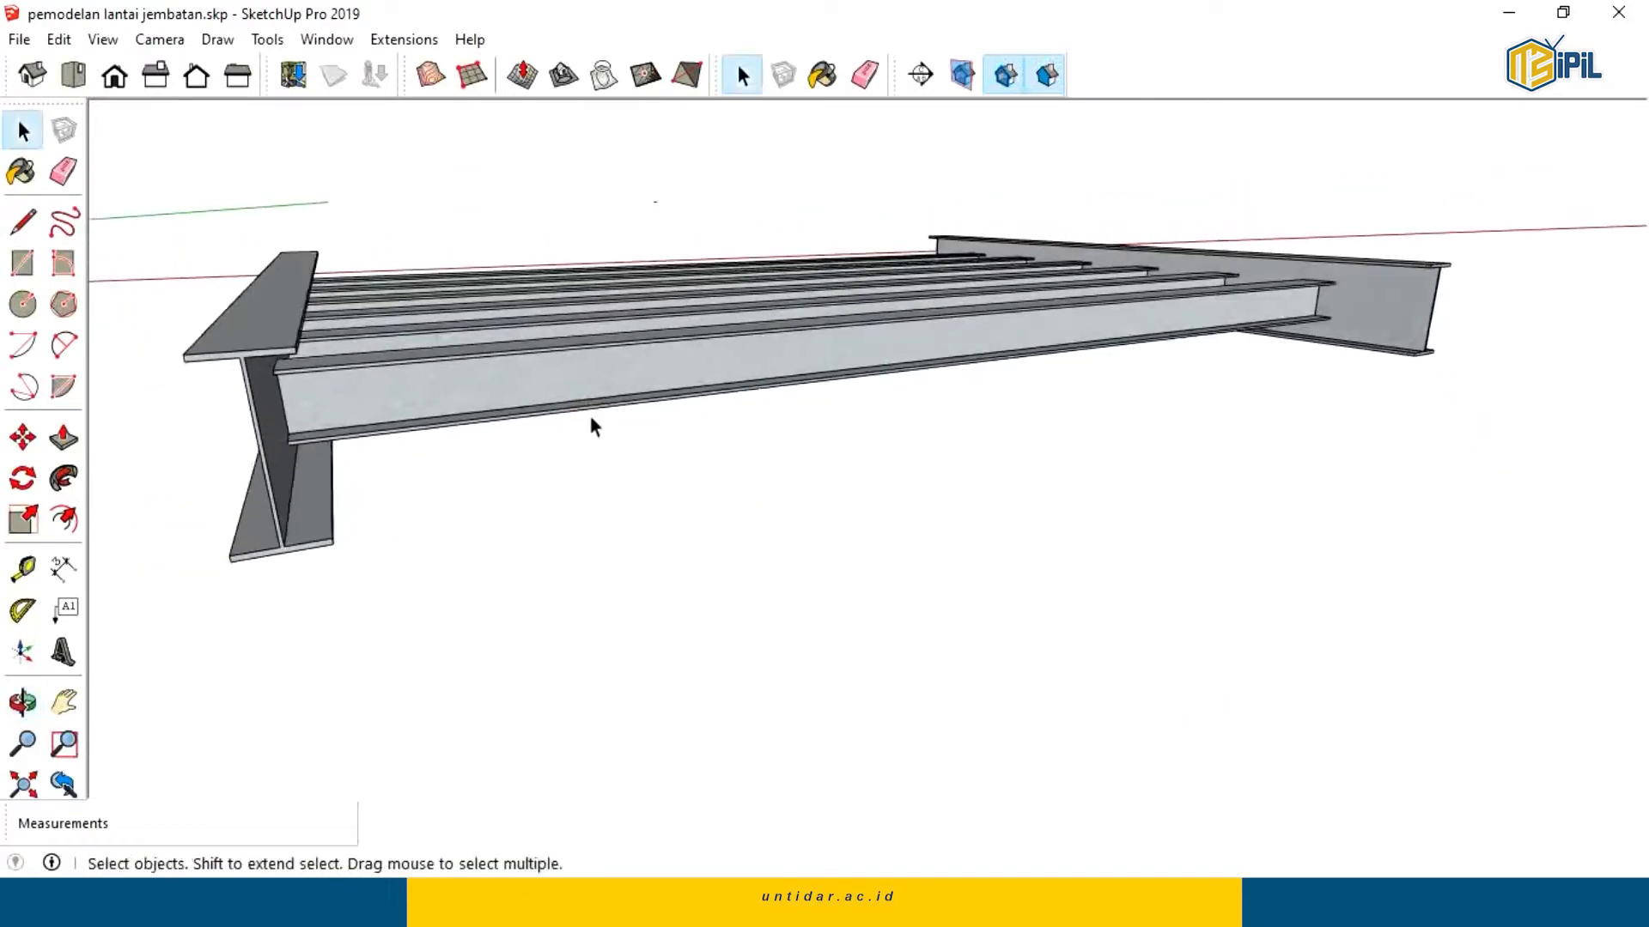
{"action": "scroll", "coordinate": [446, 413], "scroll_direction": "up", "scroll_amount": 5}
{"action": "middle_click_drag", "start_coordinate": [445, 420], "coordinate": [533, 497]}
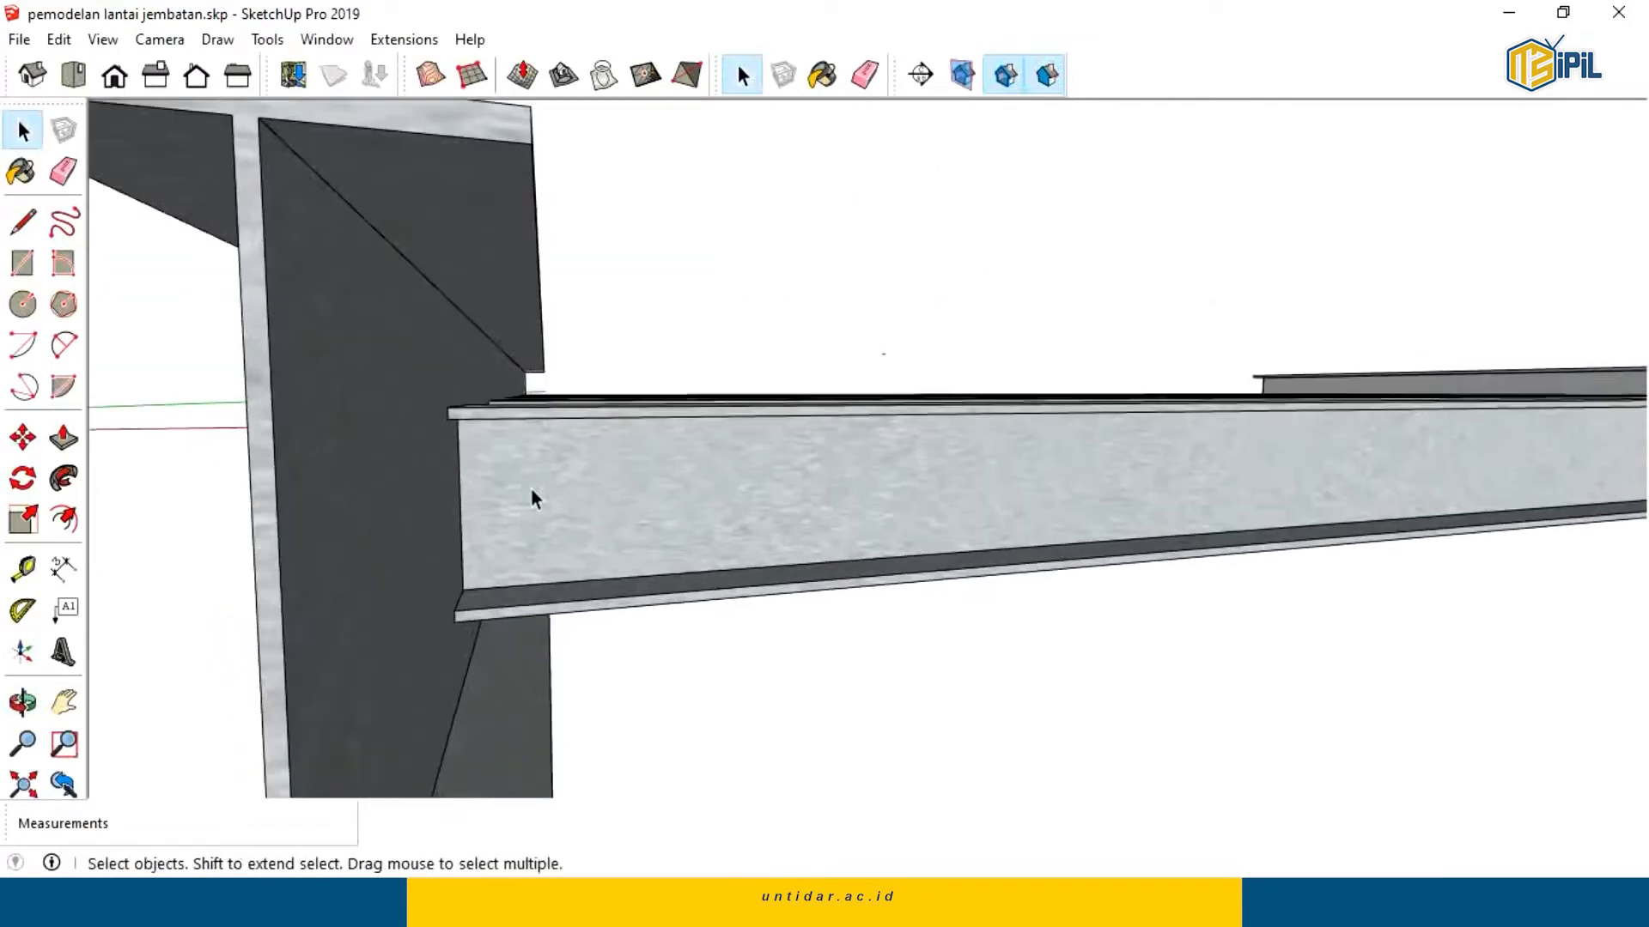
{"action": "left_click", "coordinate": [533, 497]}
{"action": "left_click", "coordinate": [7, 434]}
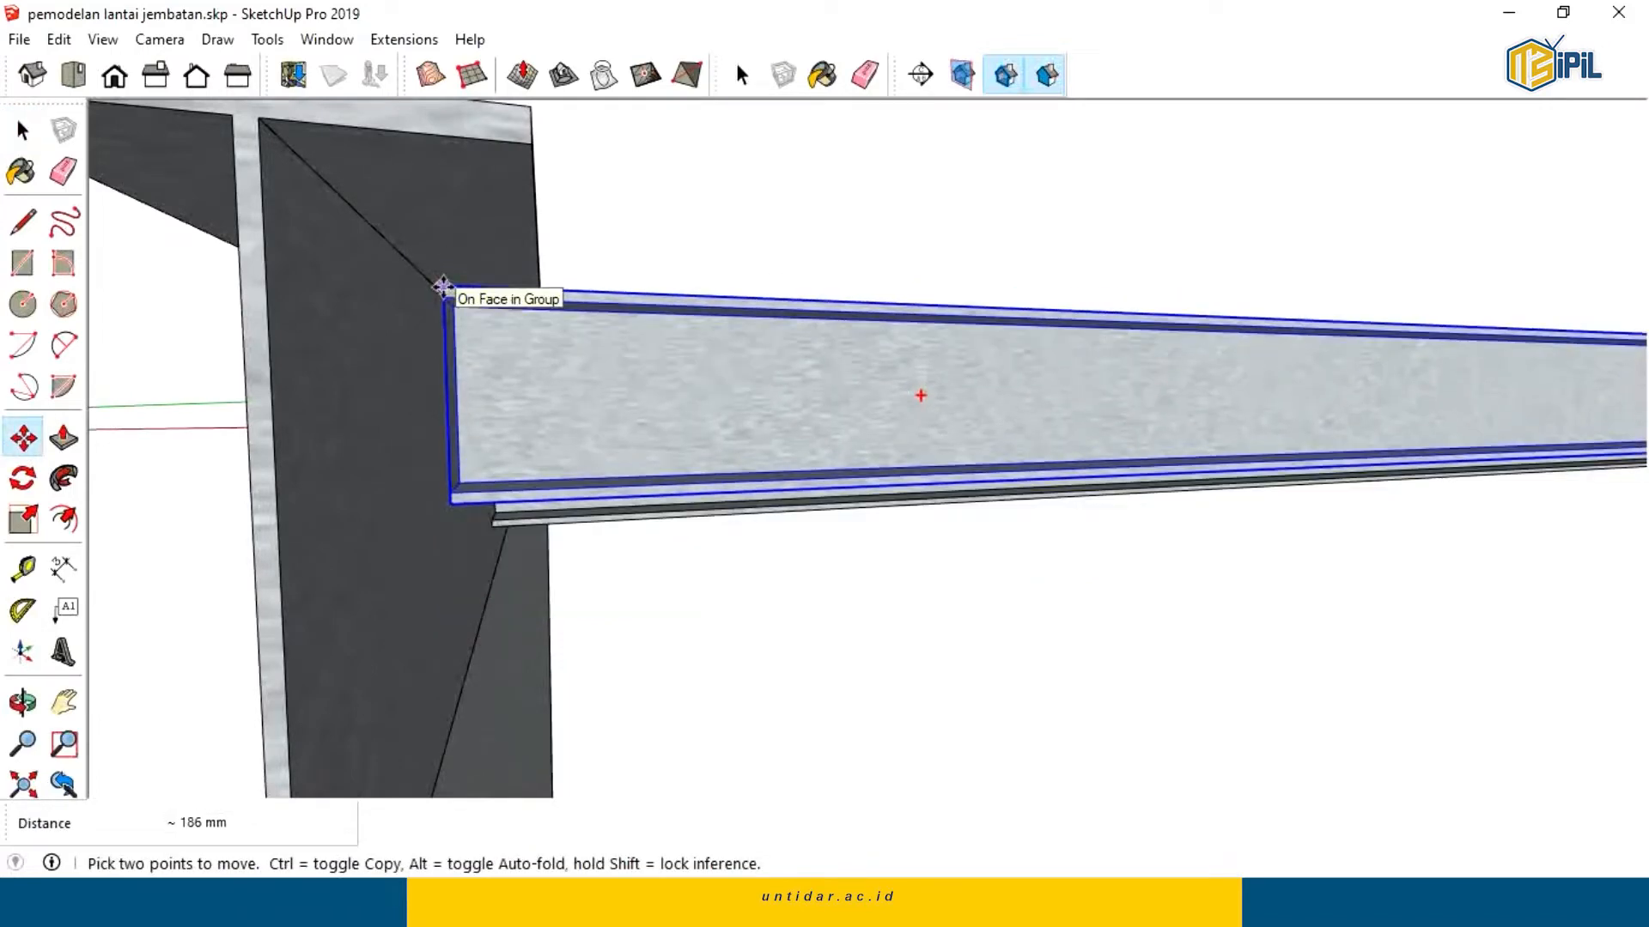
{"action": "key", "text": "Escape"}
{"action": "middle_click_drag", "start_coordinate": [486, 409], "coordinate": [110, 287]}
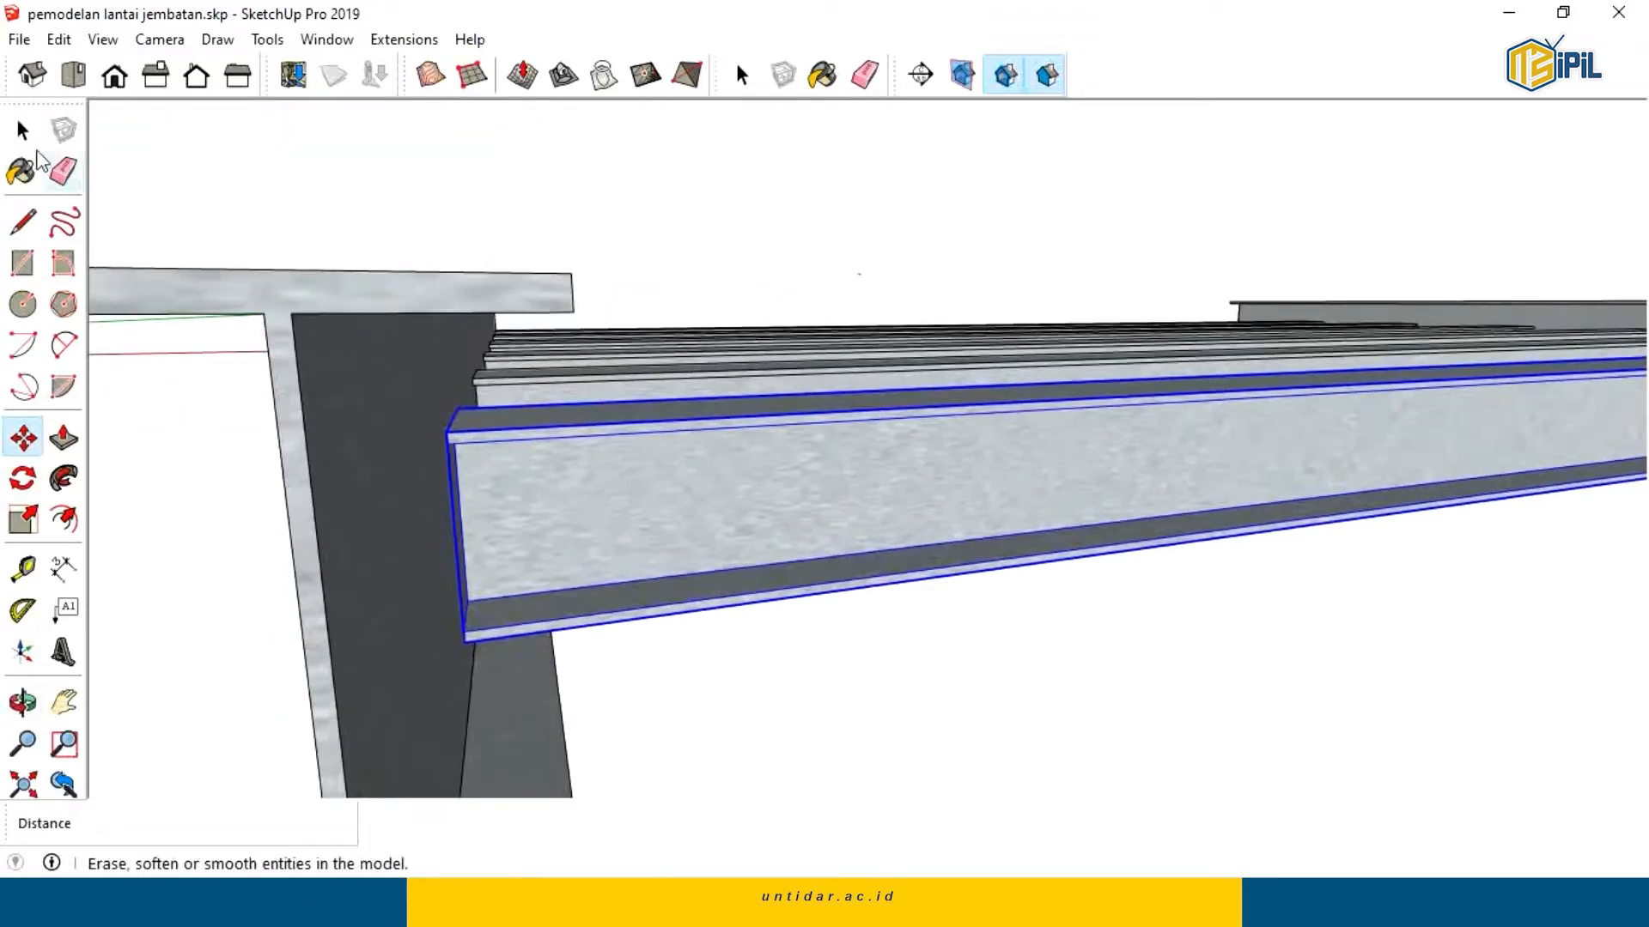
{"action": "left_click", "coordinate": [22, 130]}
Examine how the end of the outermost stringer meets the web of the cross girder.
{"action": "middle_click_drag", "start_coordinate": [657, 513], "coordinate": [764, 510]}
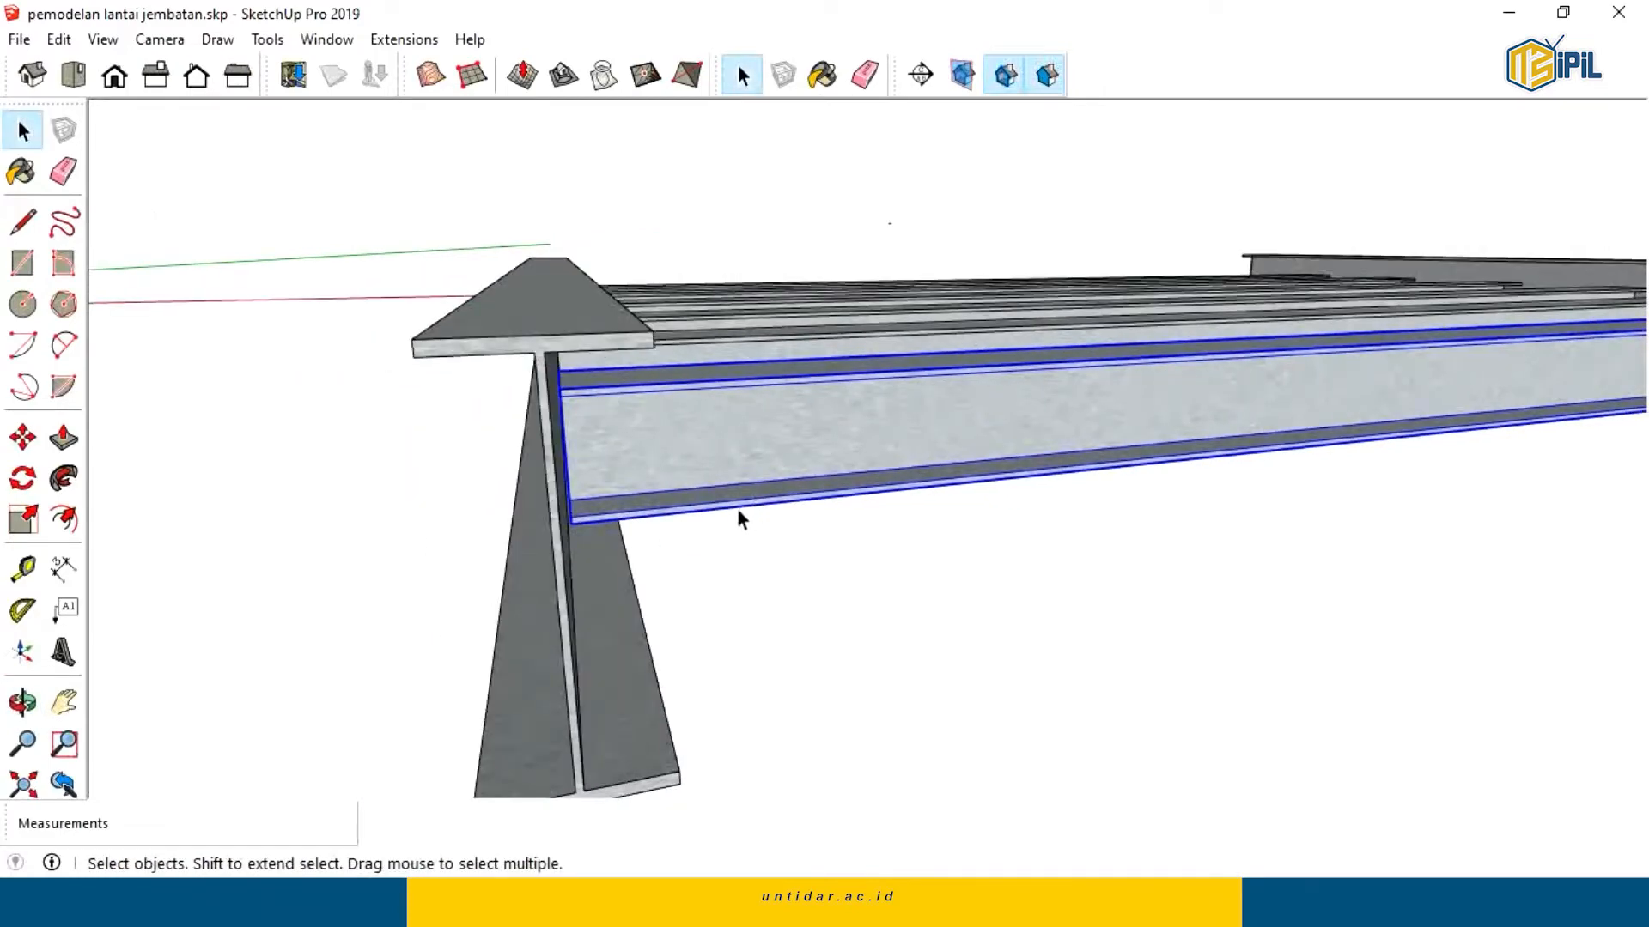
{"action": "middle_click_drag", "start_coordinate": [725, 522], "coordinate": [583, 558]}
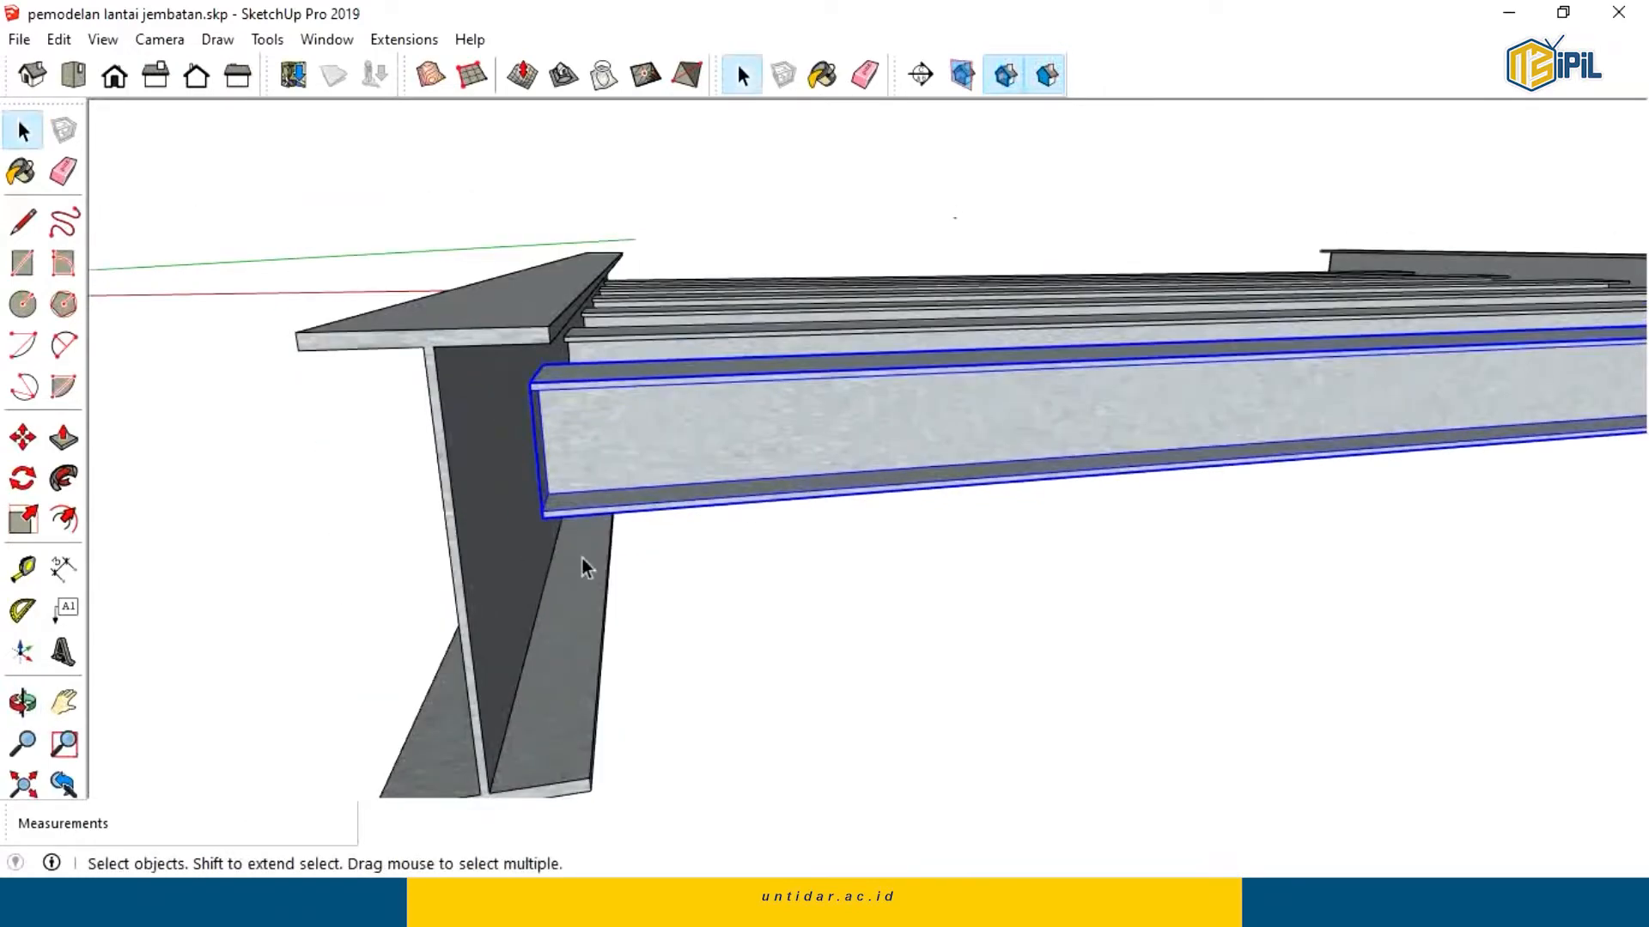
{"action": "left_click", "coordinate": [542, 564]}
{"action": "left_click", "coordinate": [657, 596]}
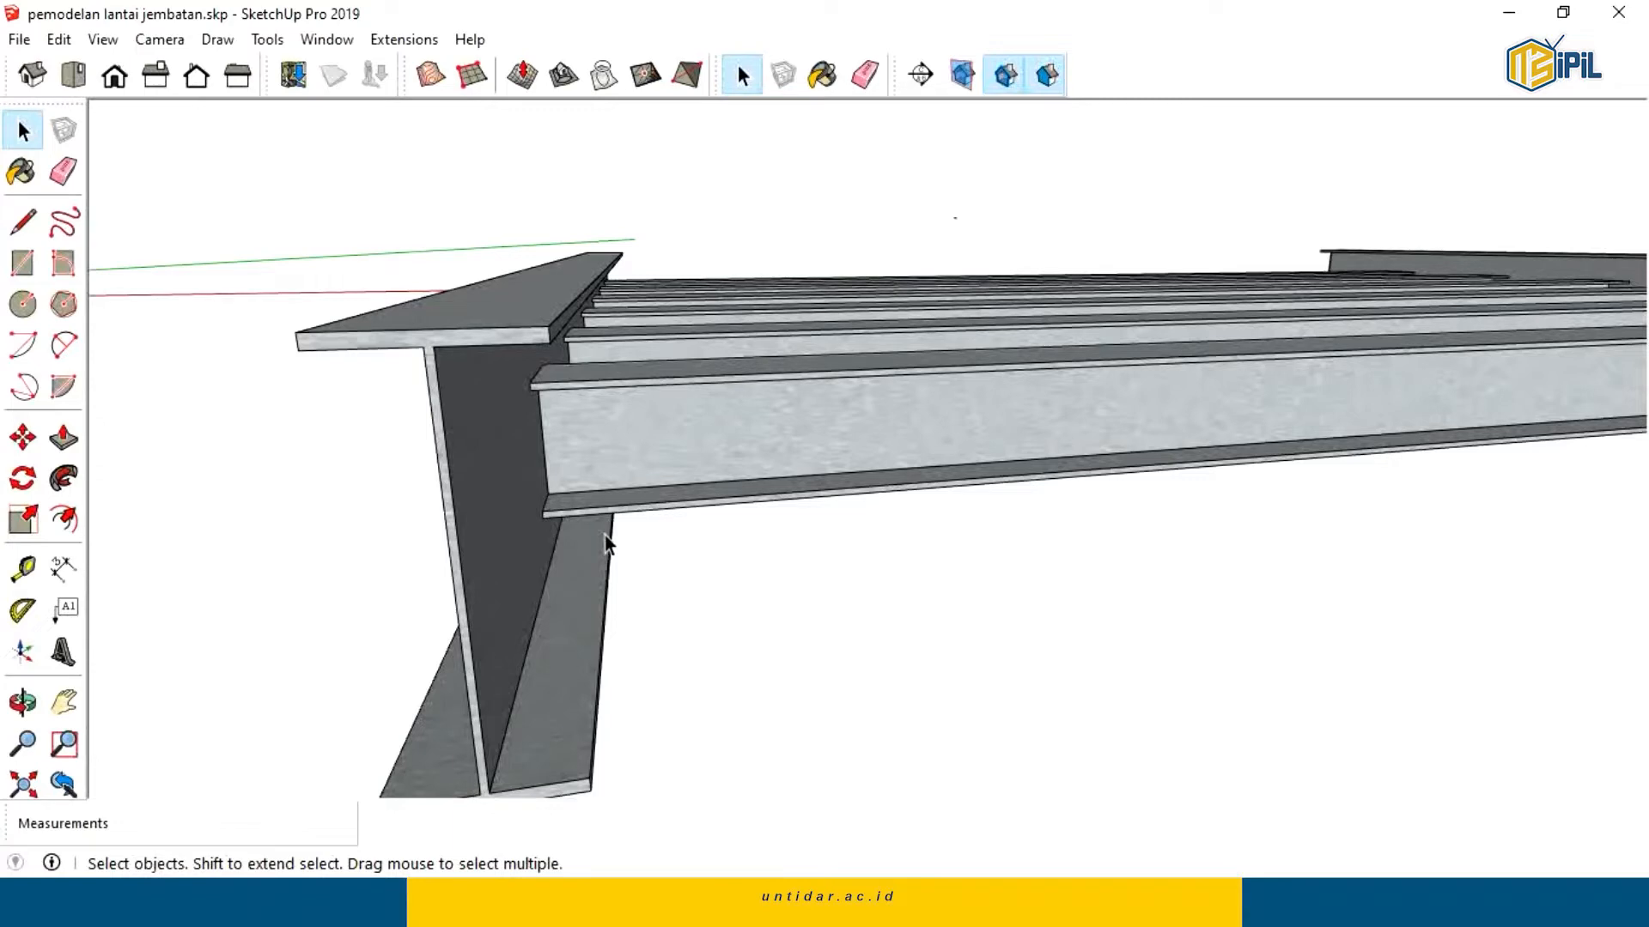
{"action": "middle_click_drag", "start_coordinate": [605, 534], "coordinate": [489, 383]}
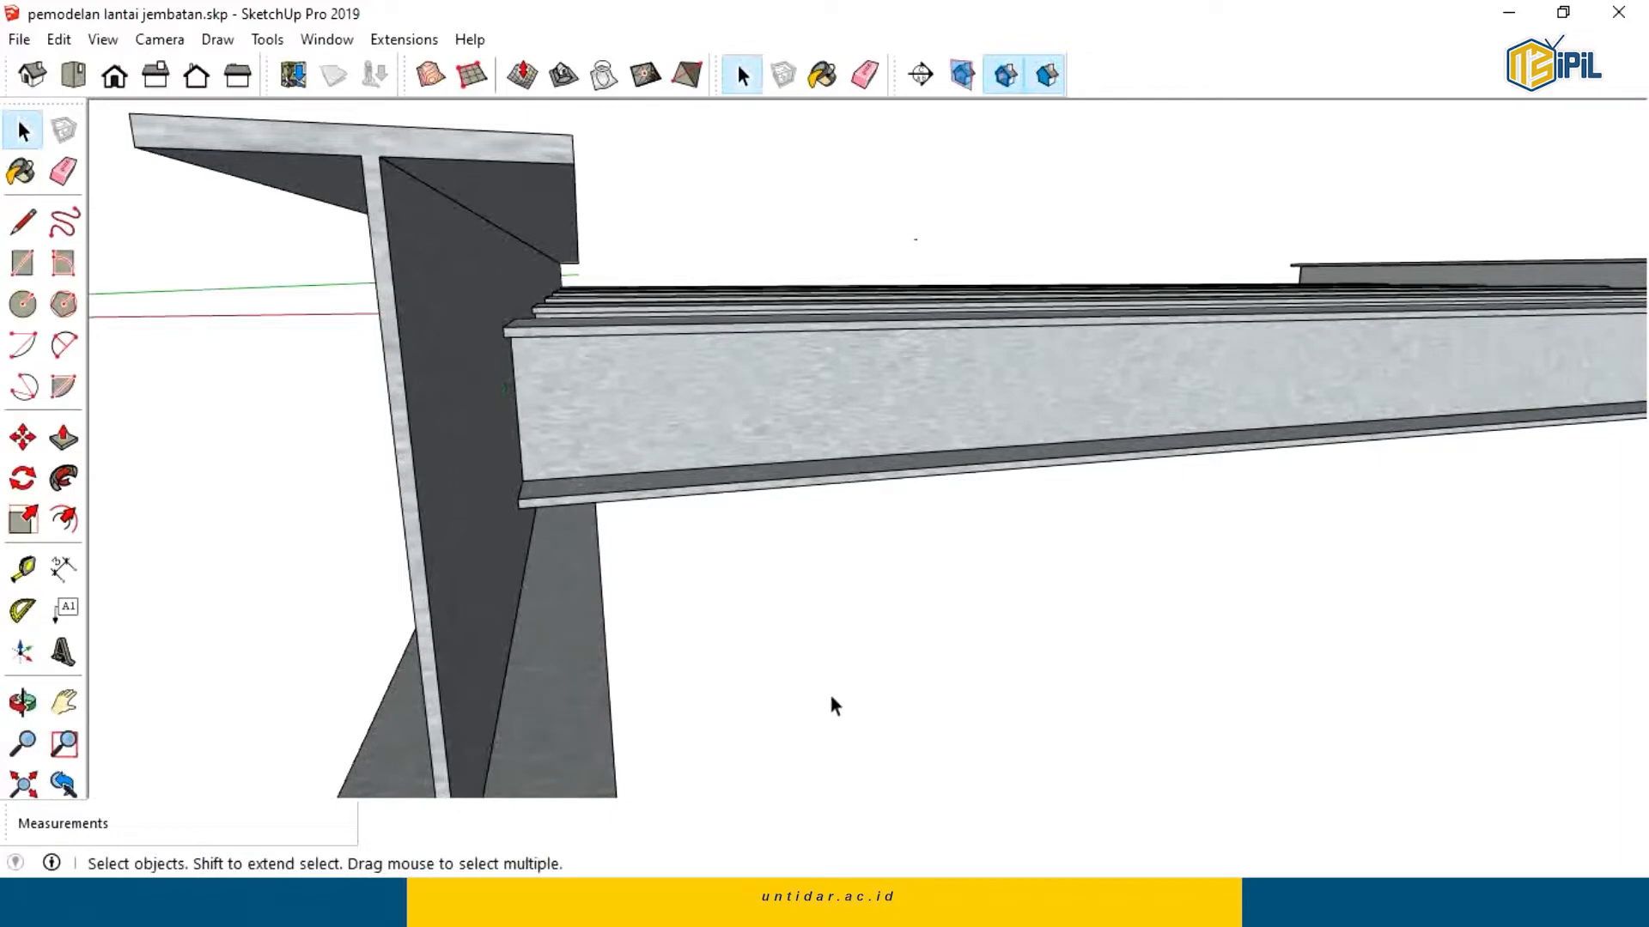
Switch to Calculator and compute the stringer's vertical offset as 350 - 24 - 150.
{"action": "left_click", "coordinate": [859, 902]}
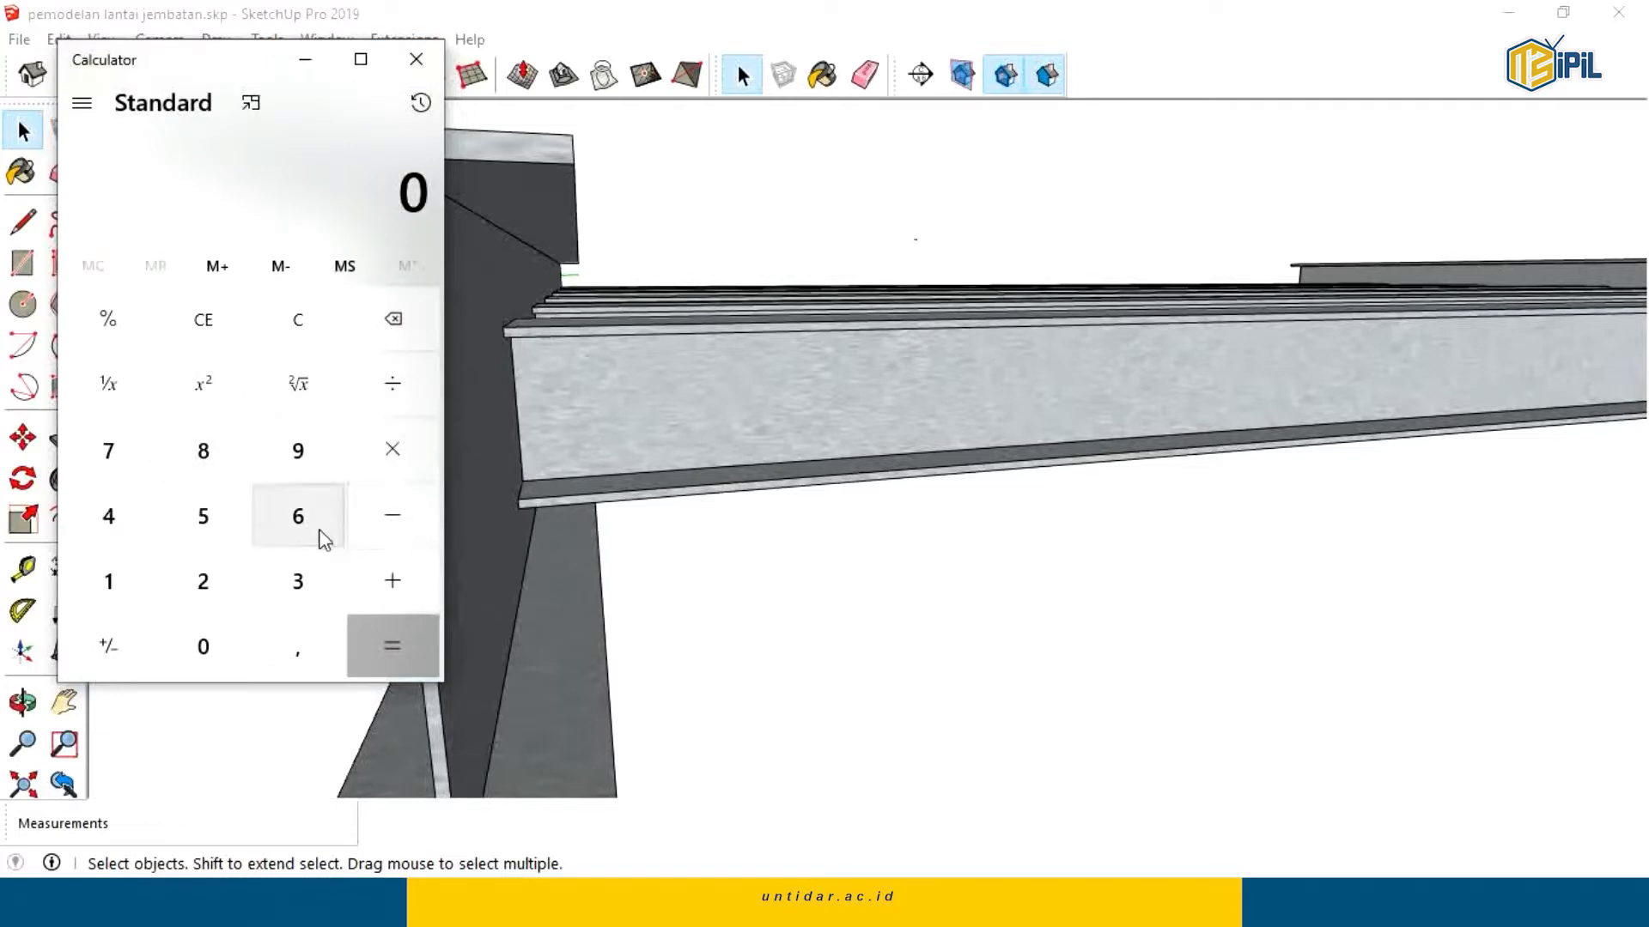
{"action": "left_click", "coordinate": [295, 596]}
{"action": "left_click", "coordinate": [195, 527]}
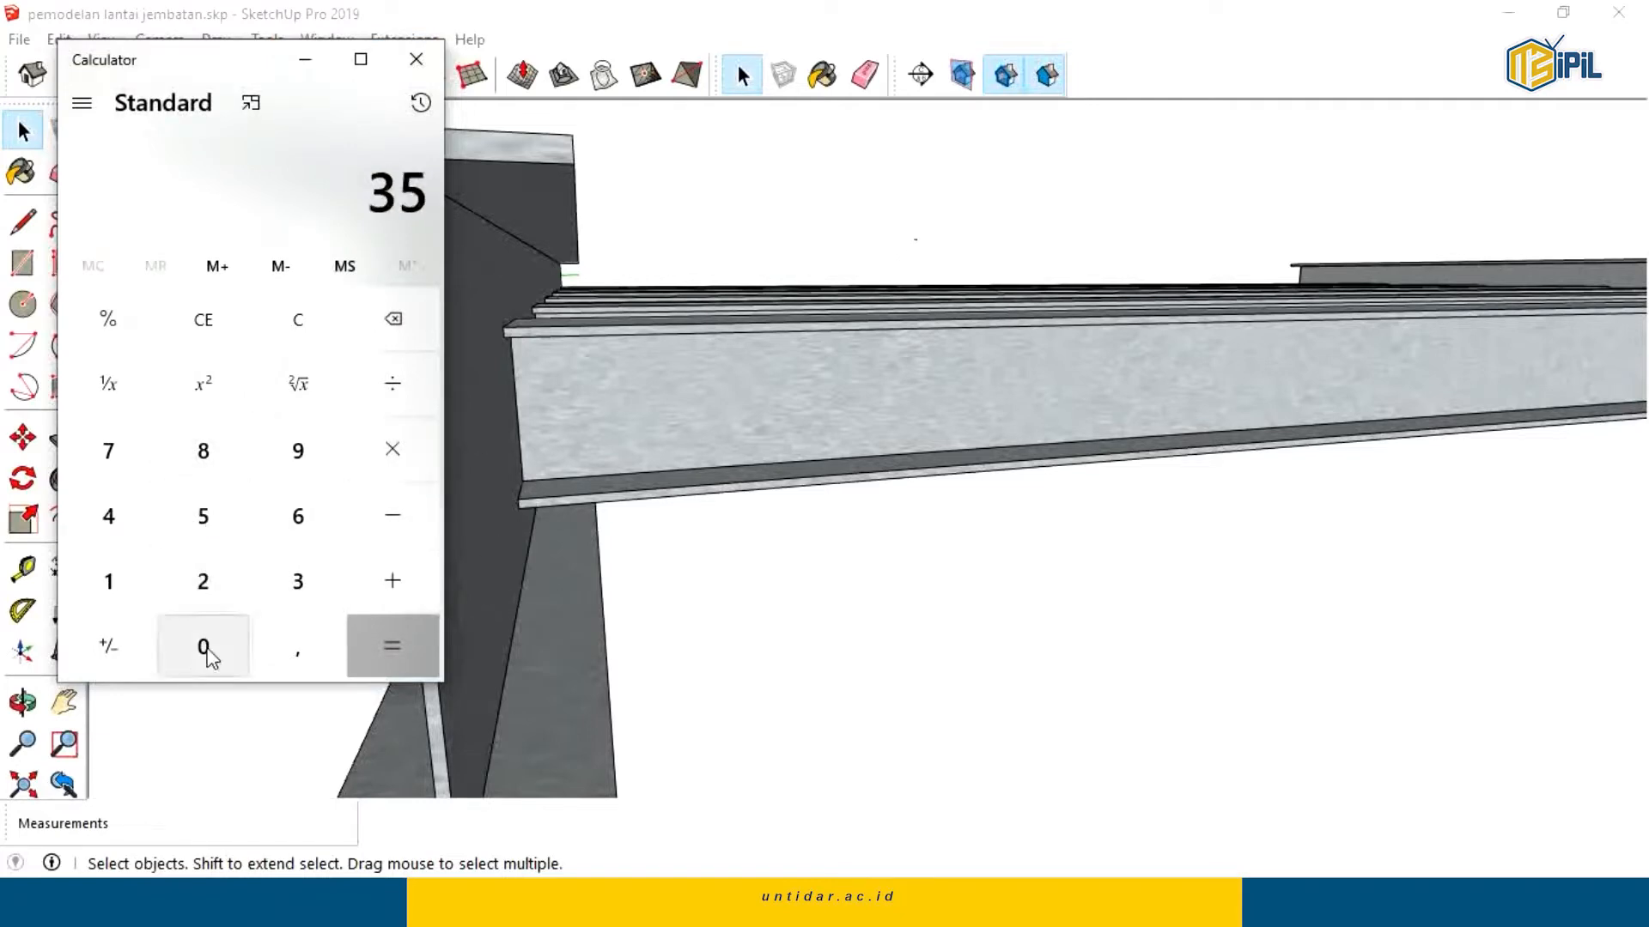
{"action": "left_click", "coordinate": [204, 649]}
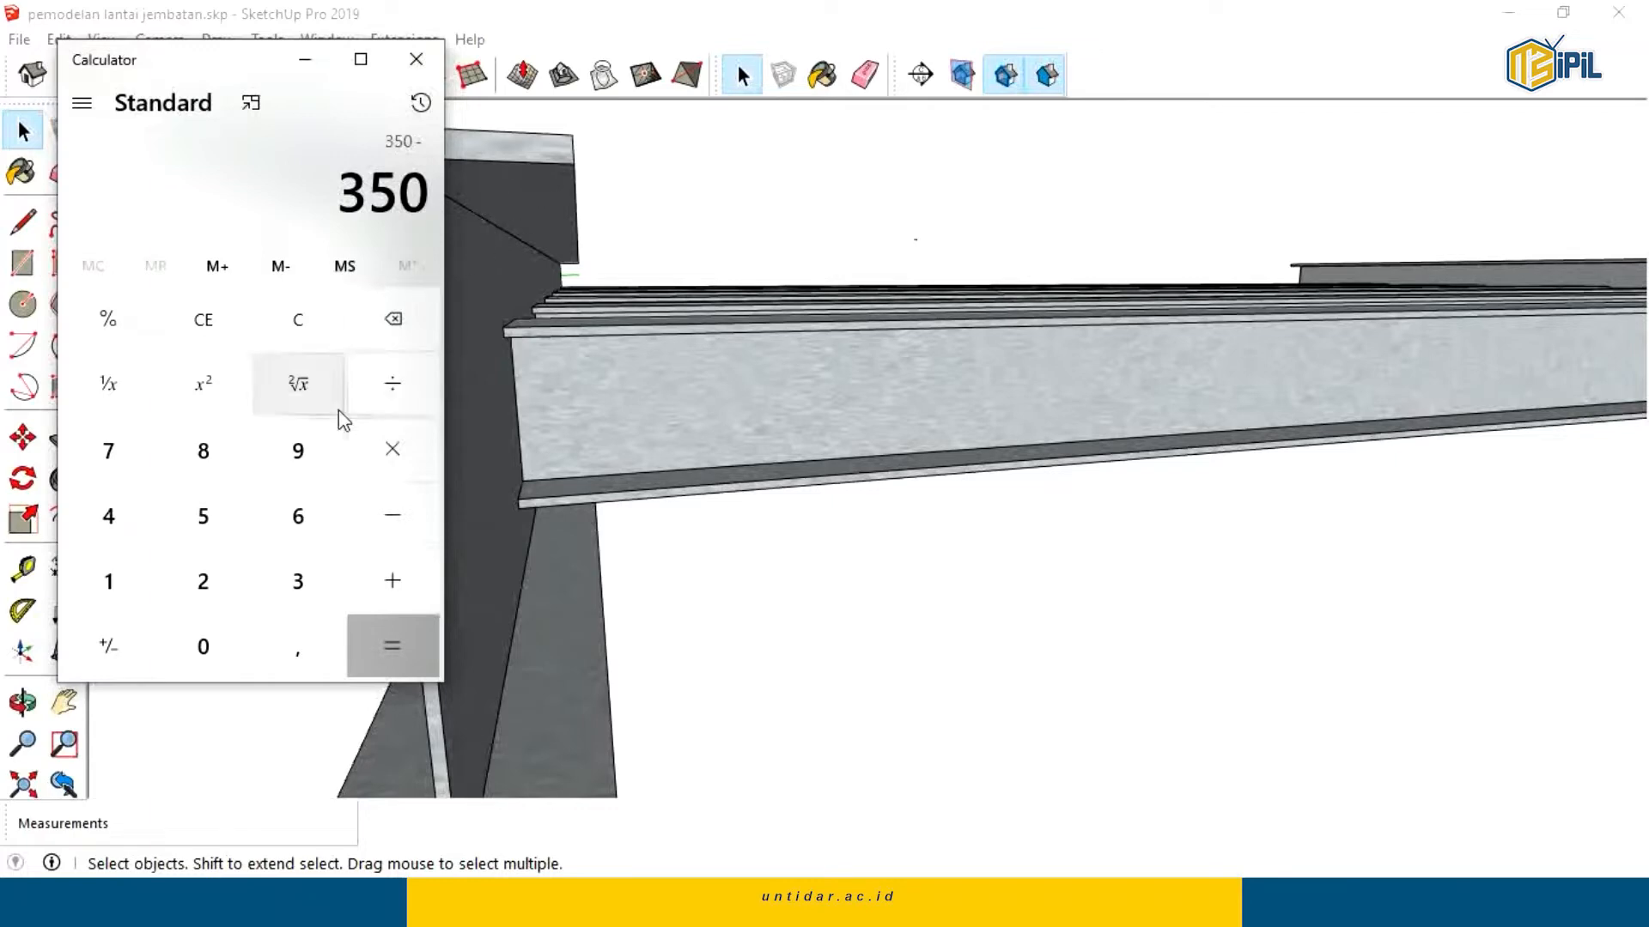
{"action": "left_click", "coordinate": [210, 581]}
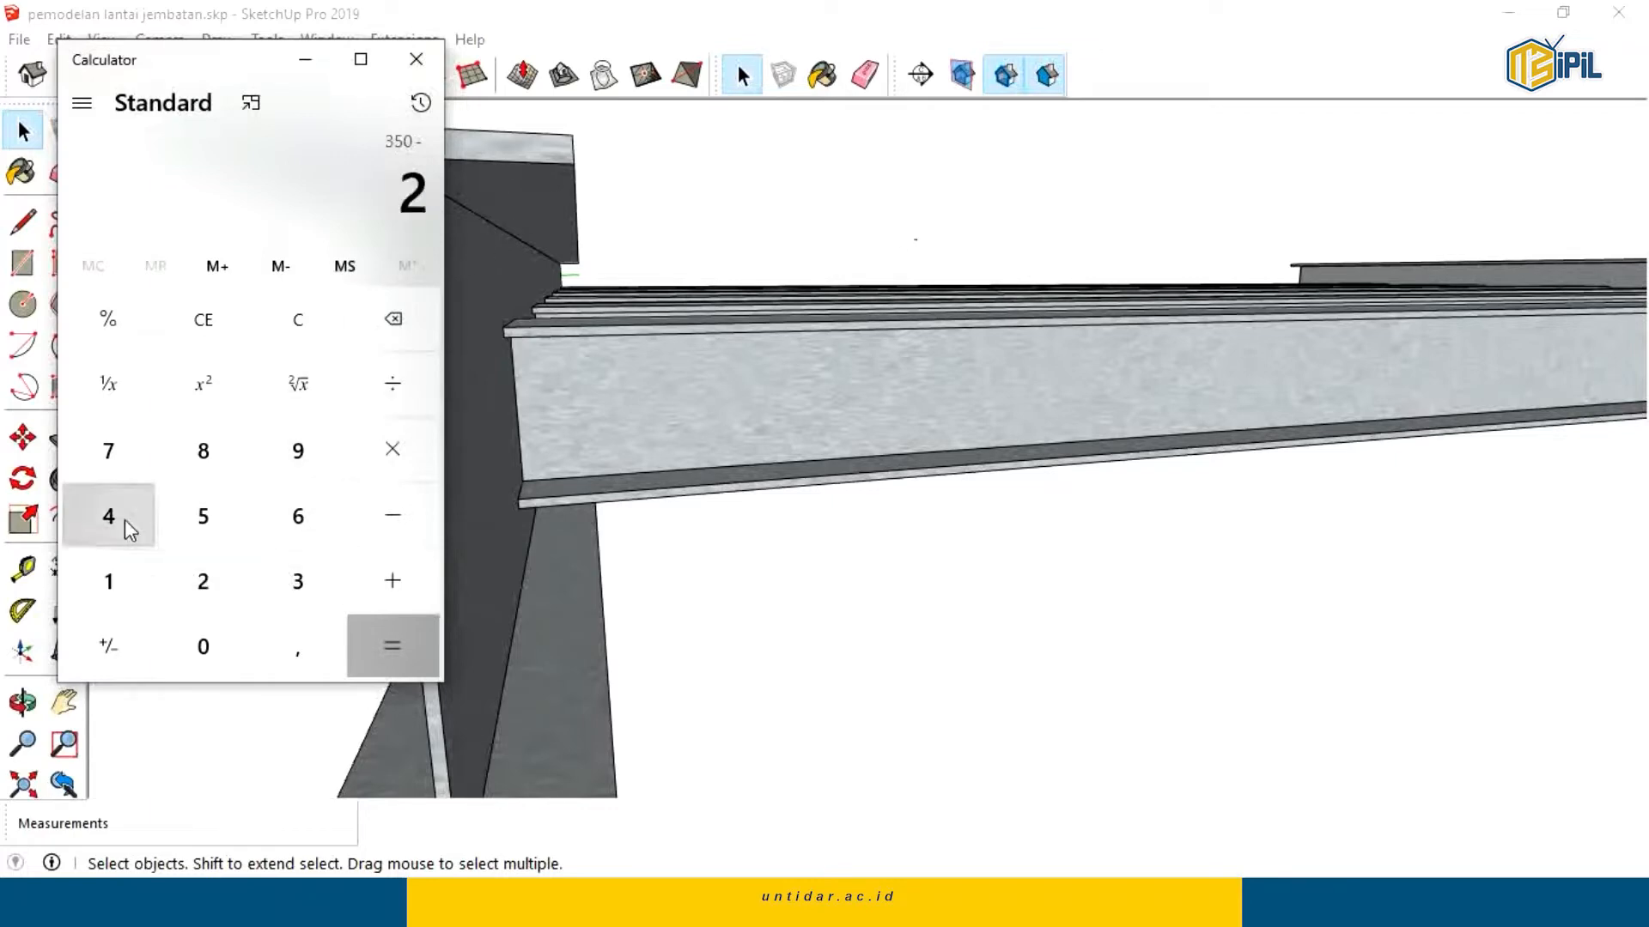
{"action": "left_click", "coordinate": [120, 517]}
{"action": "left_click", "coordinate": [384, 518]}
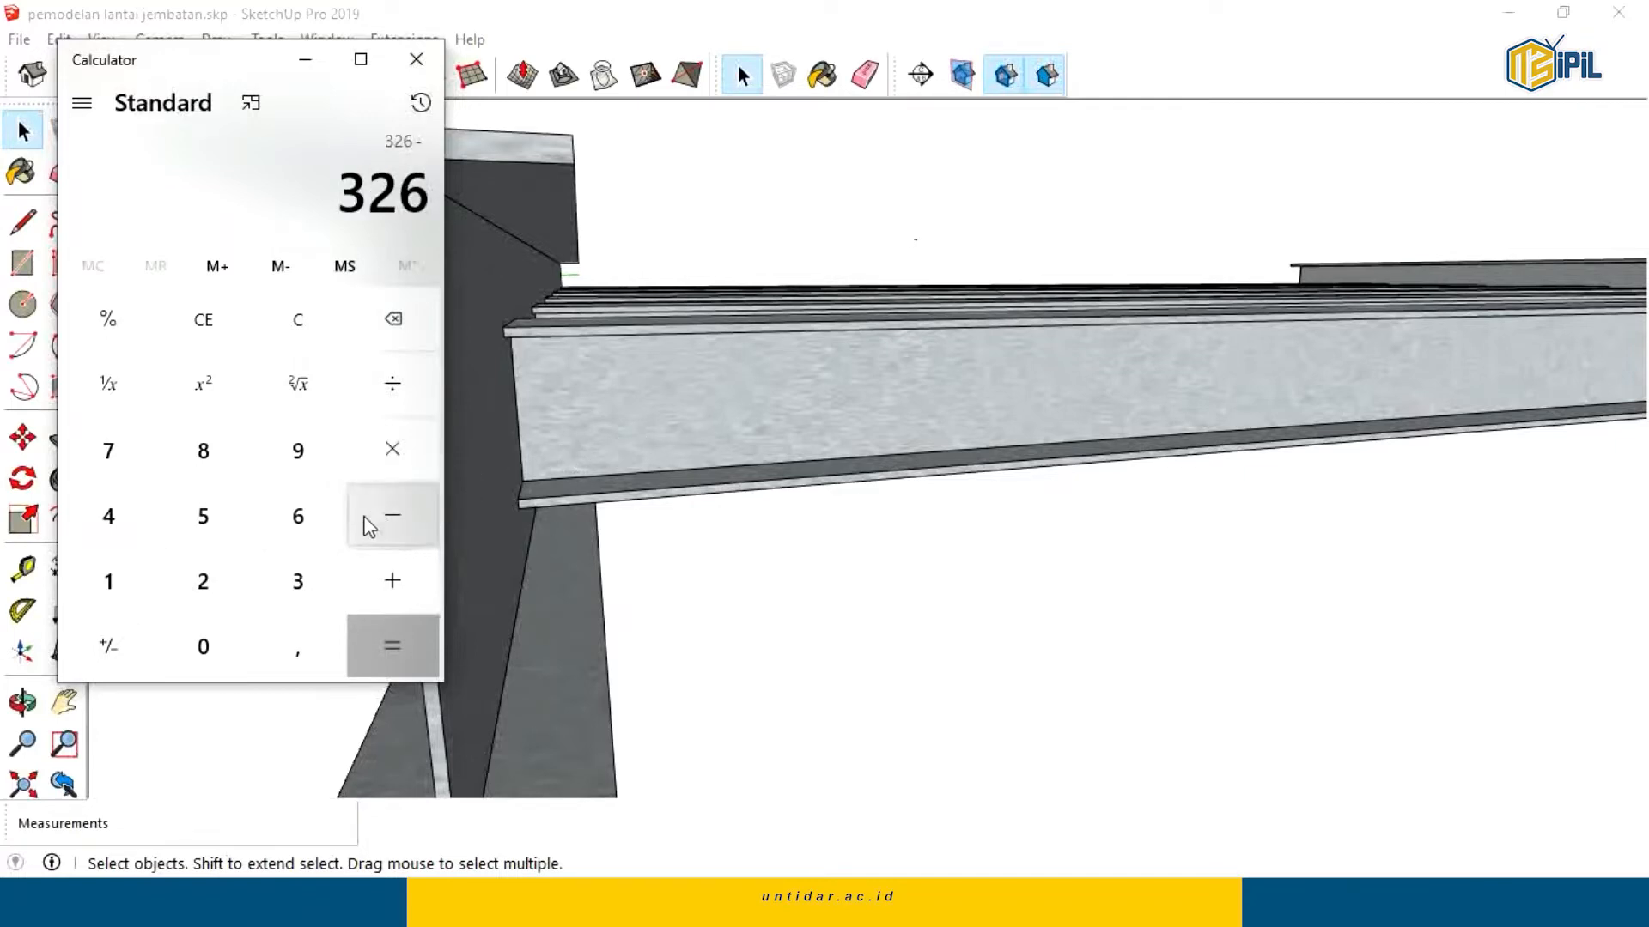
{"action": "left_click", "coordinate": [133, 573]}
{"action": "left_click", "coordinate": [244, 523]}
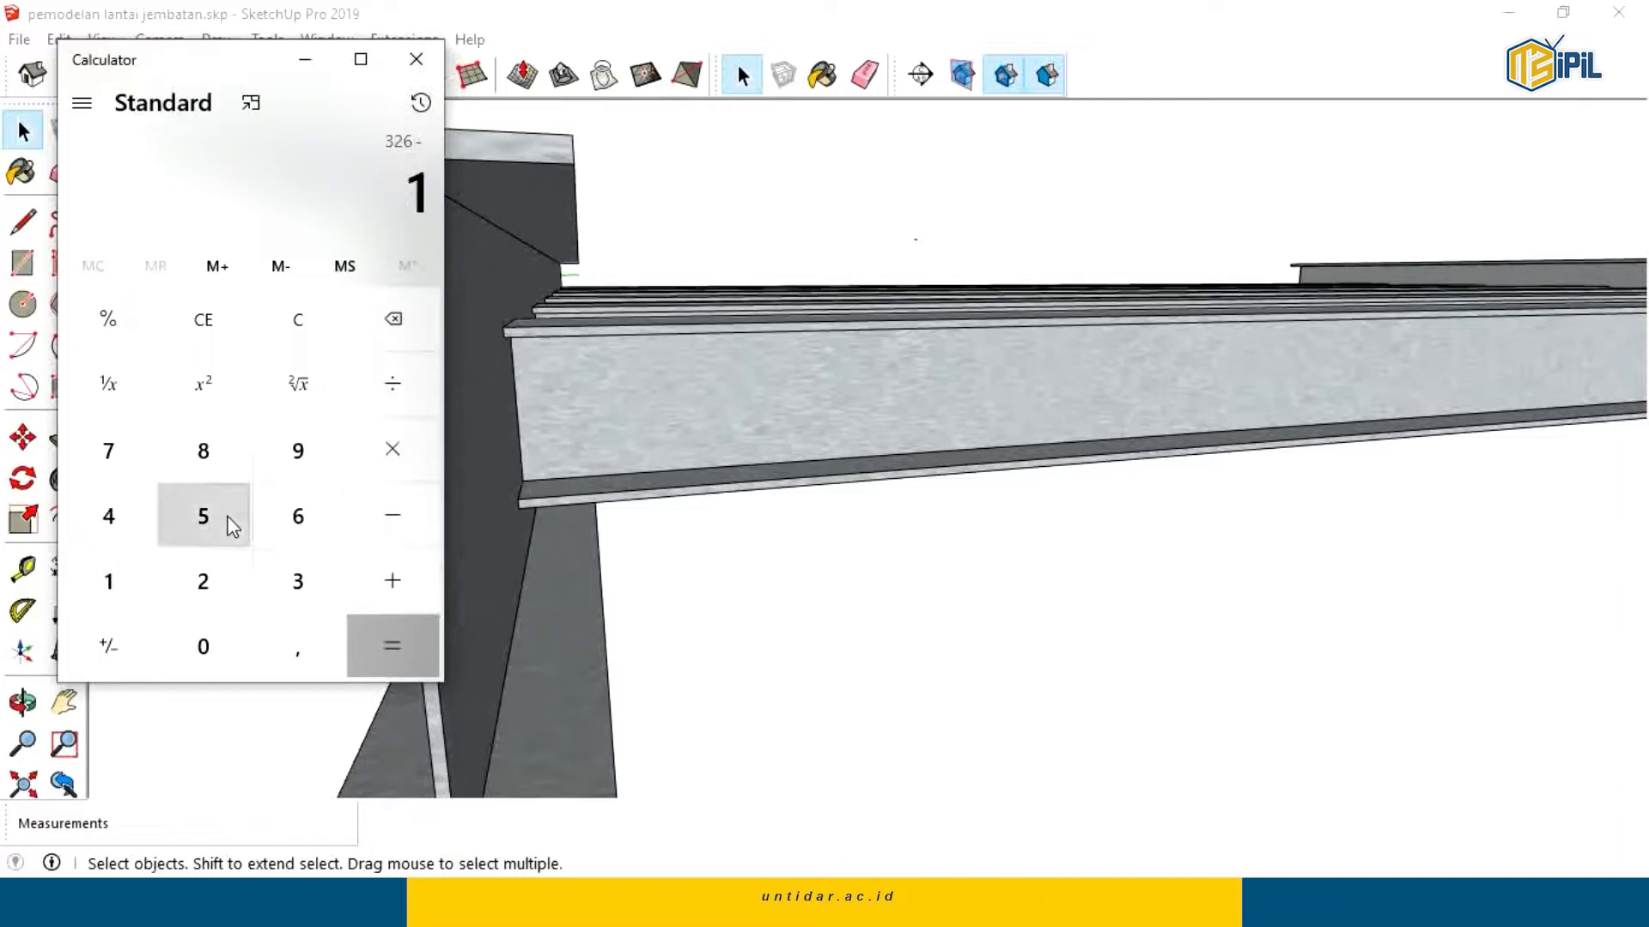
{"action": "left_click", "coordinate": [226, 637]}
{"action": "left_click", "coordinate": [391, 642]}
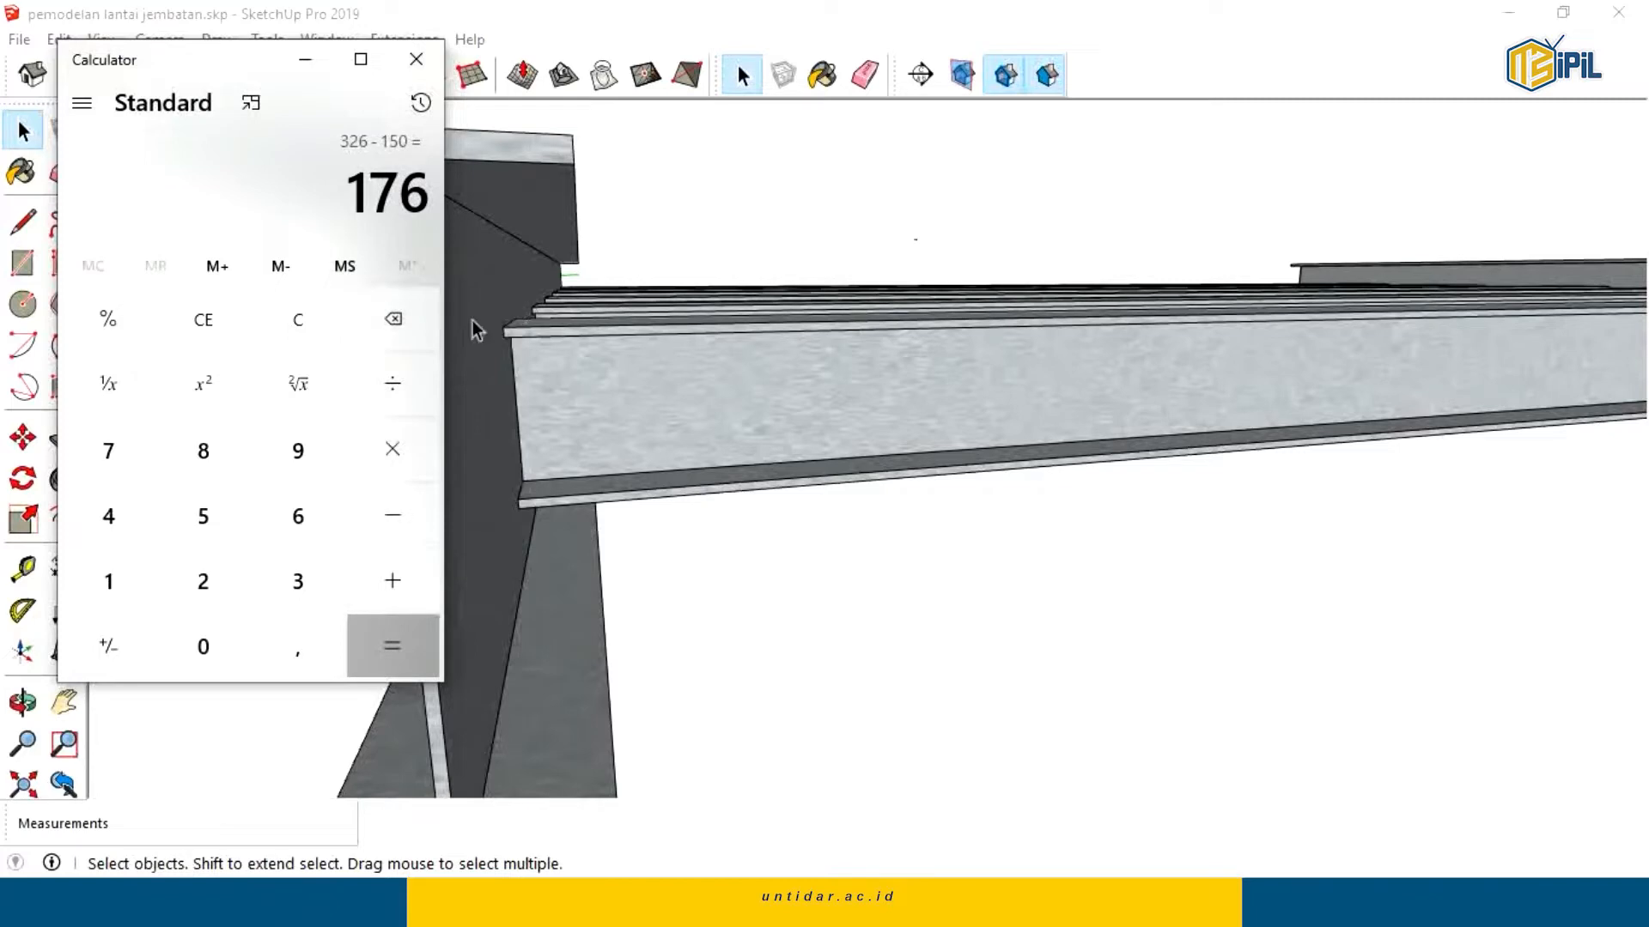
{"action": "left_click", "coordinate": [307, 62]}
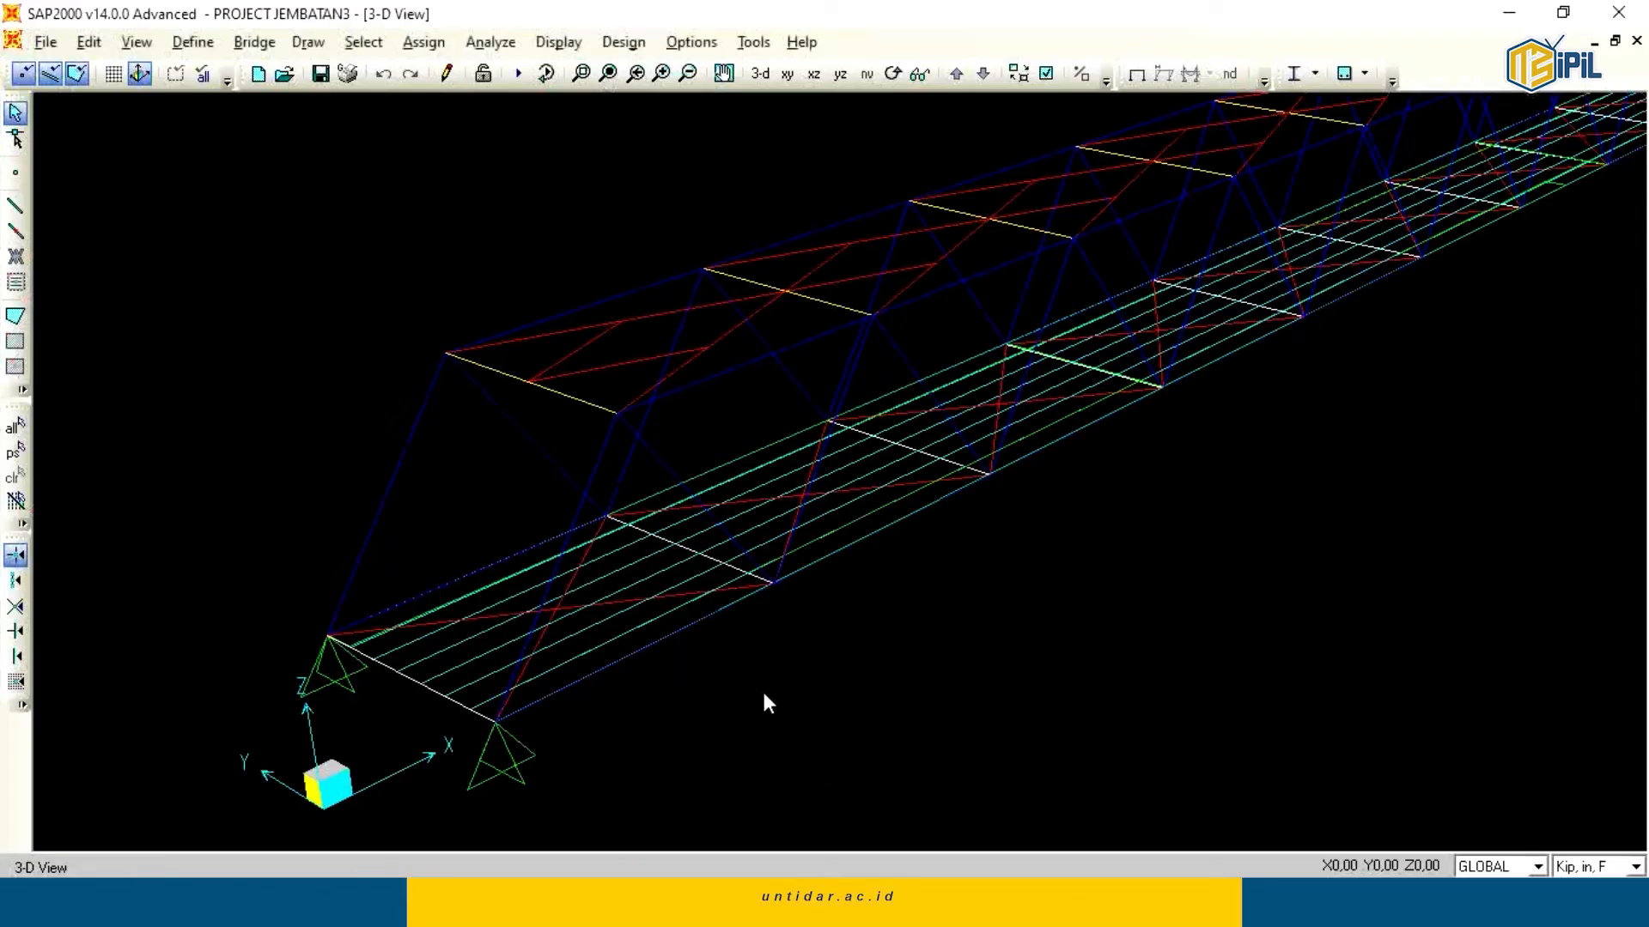
Switch to SAP2000 and select all frames with the section IWF 300.300.10.15.
{"action": "scroll", "coordinate": [720, 642], "scroll_direction": "up", "scroll_amount": 2}
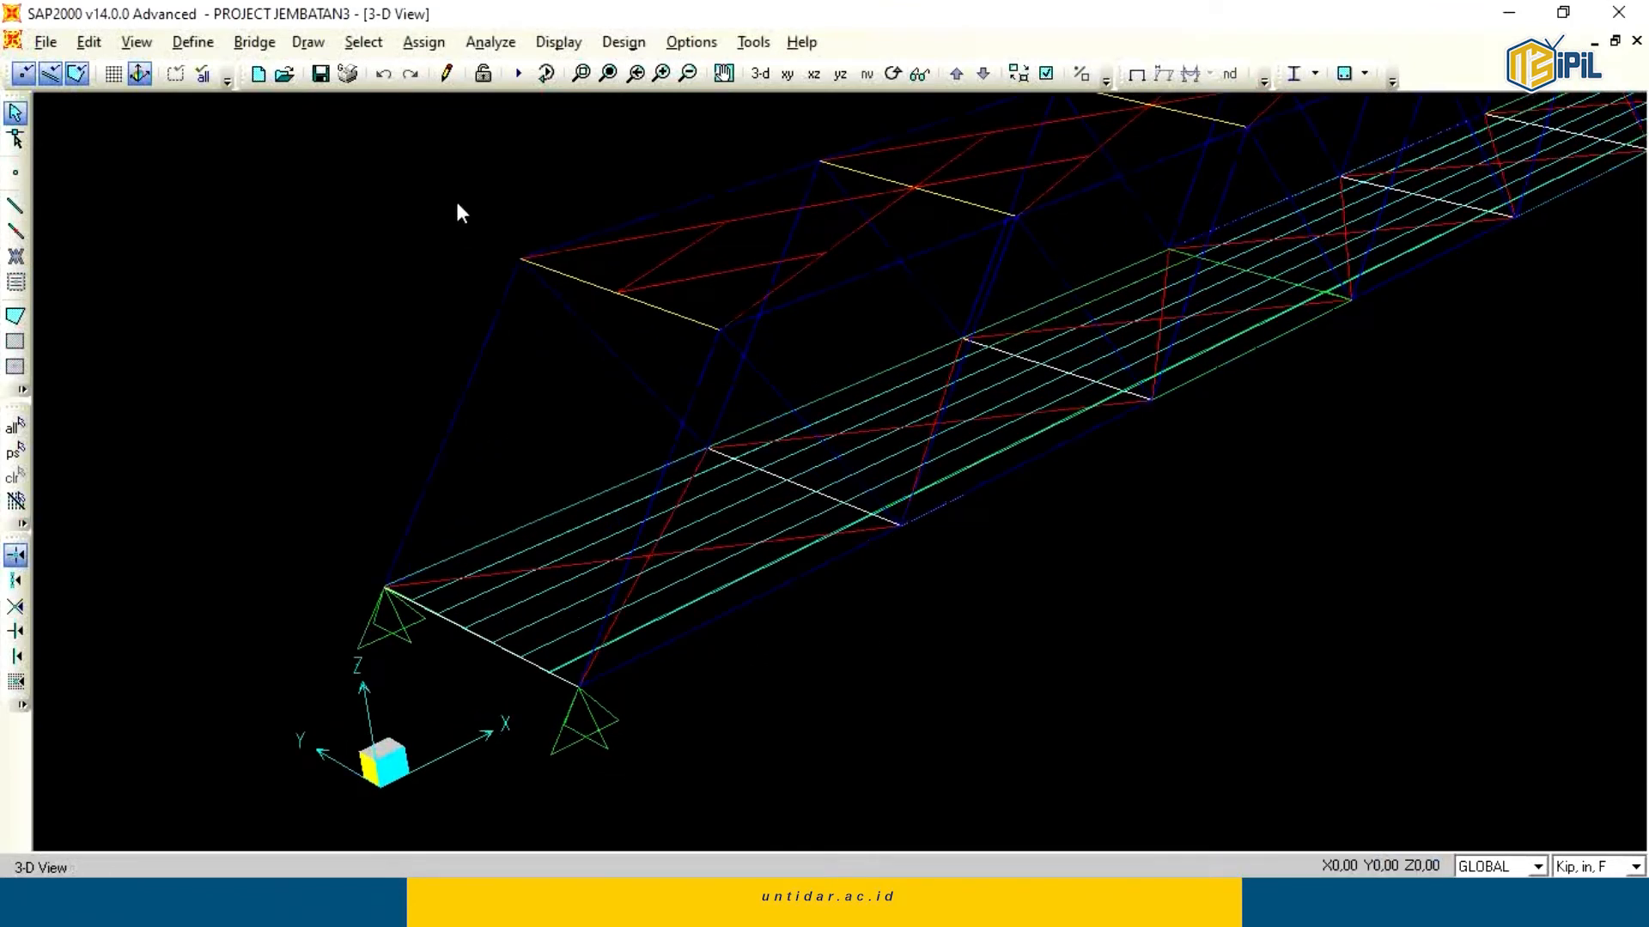
{"action": "left_click", "coordinate": [254, 42]}
{"action": "mouse_move", "coordinate": [299, 52]}
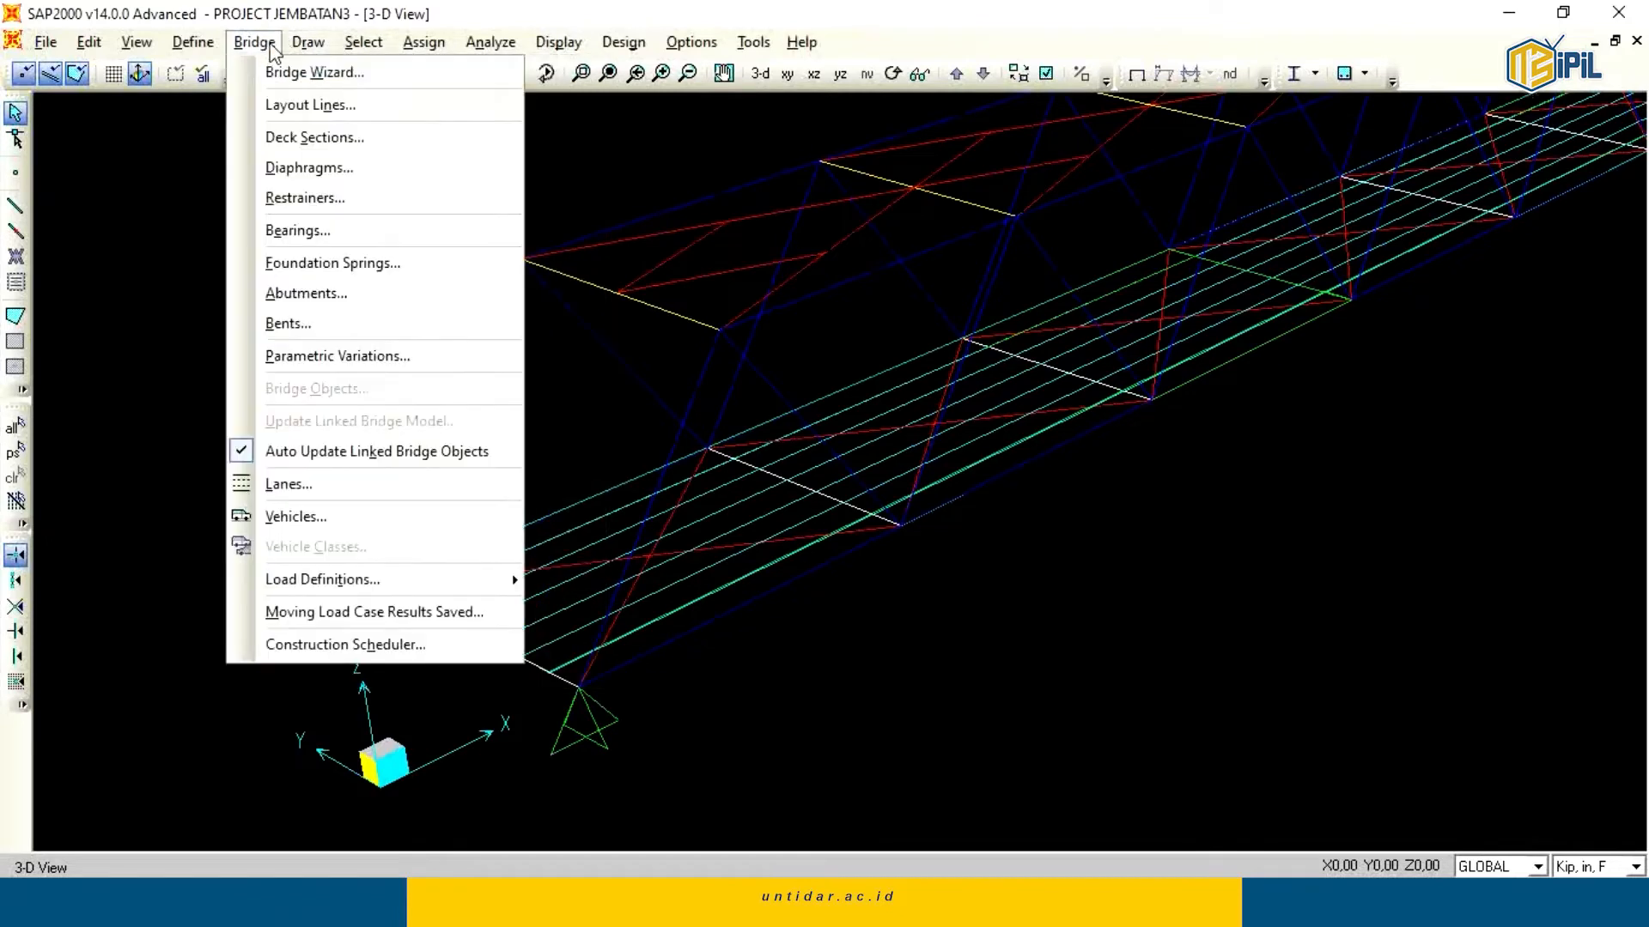
{"action": "left_click", "coordinate": [363, 43]}
{"action": "left_click", "coordinate": [363, 42]}
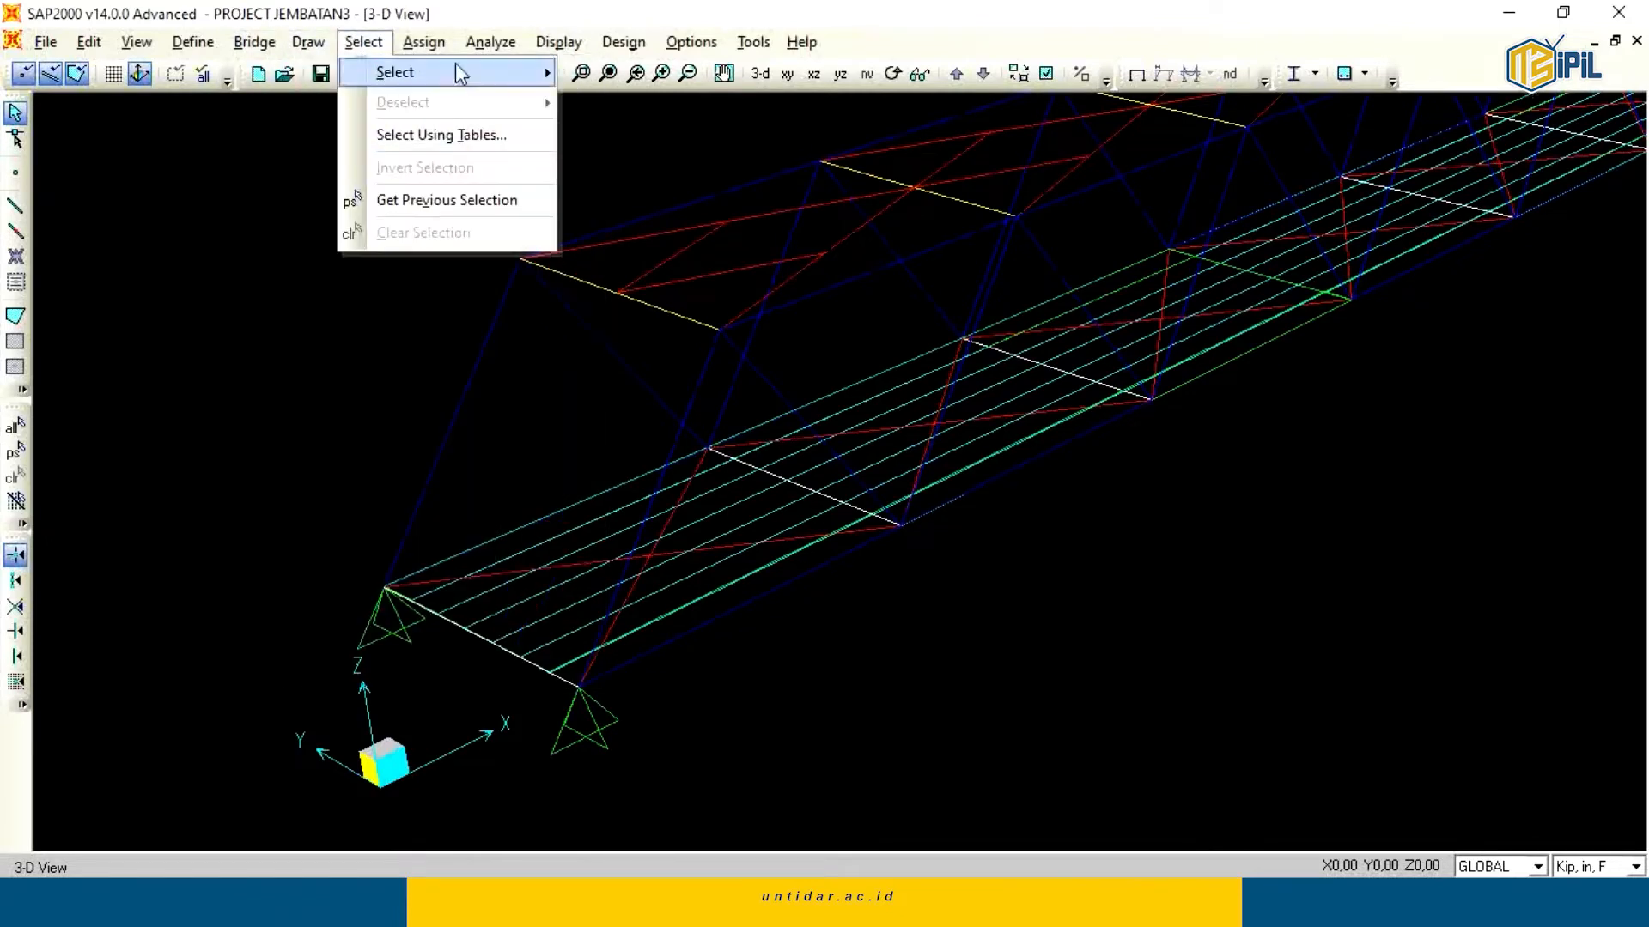
{"action": "mouse_move", "coordinate": [455, 65]}
{"action": "mouse_move", "coordinate": [683, 268]}
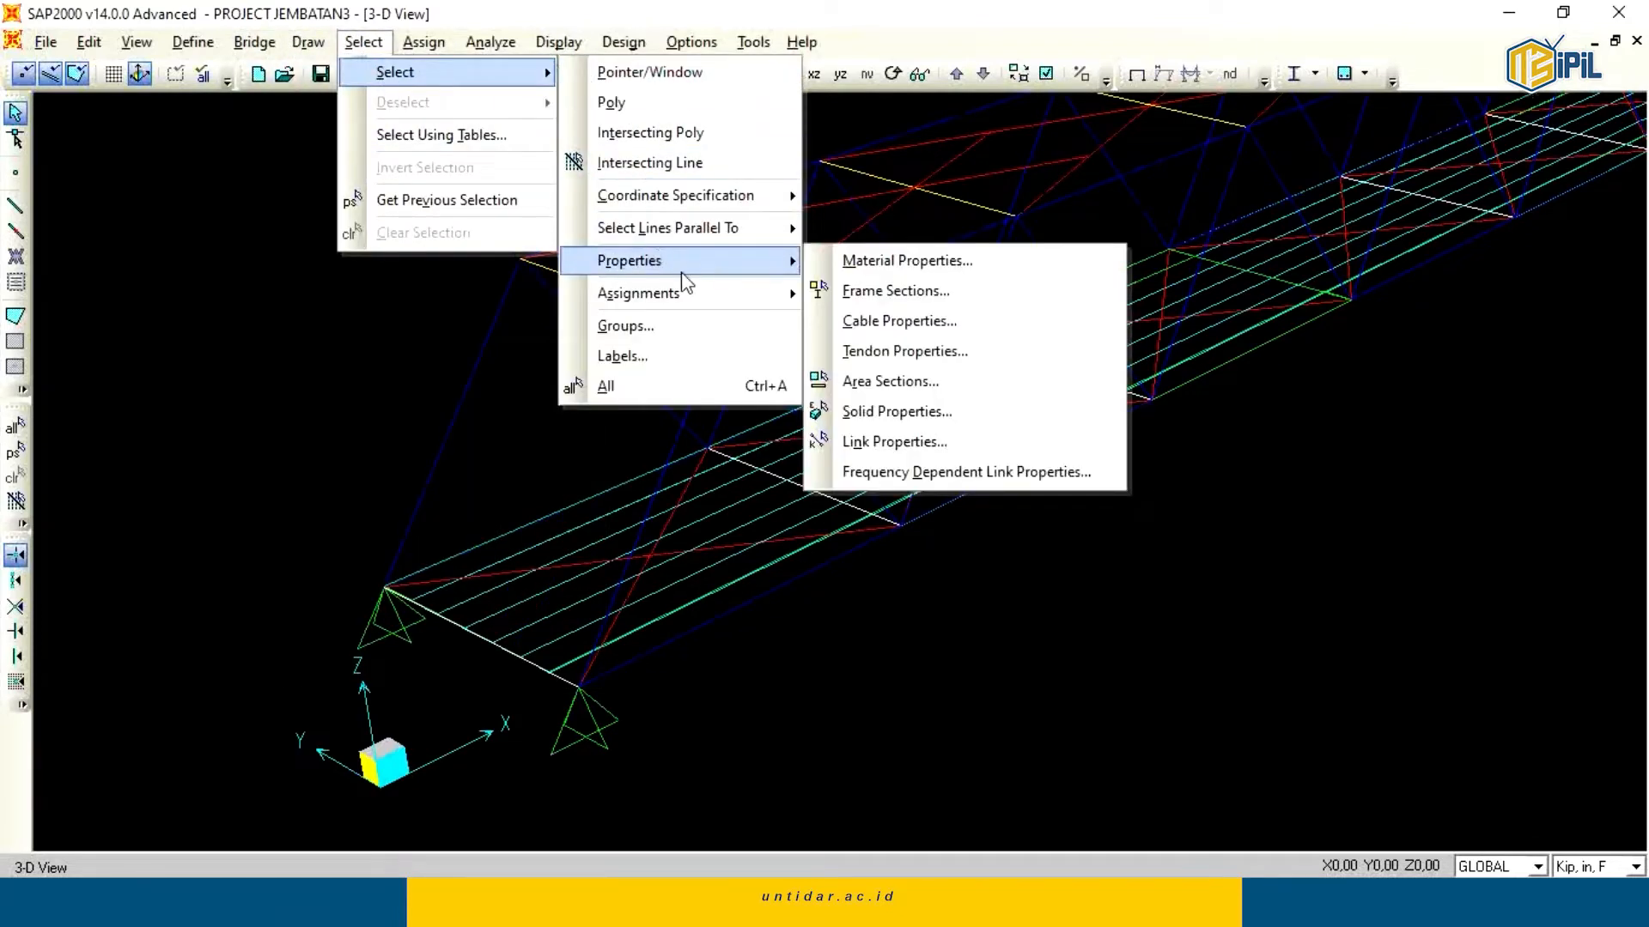
{"action": "left_click", "coordinate": [859, 293]}
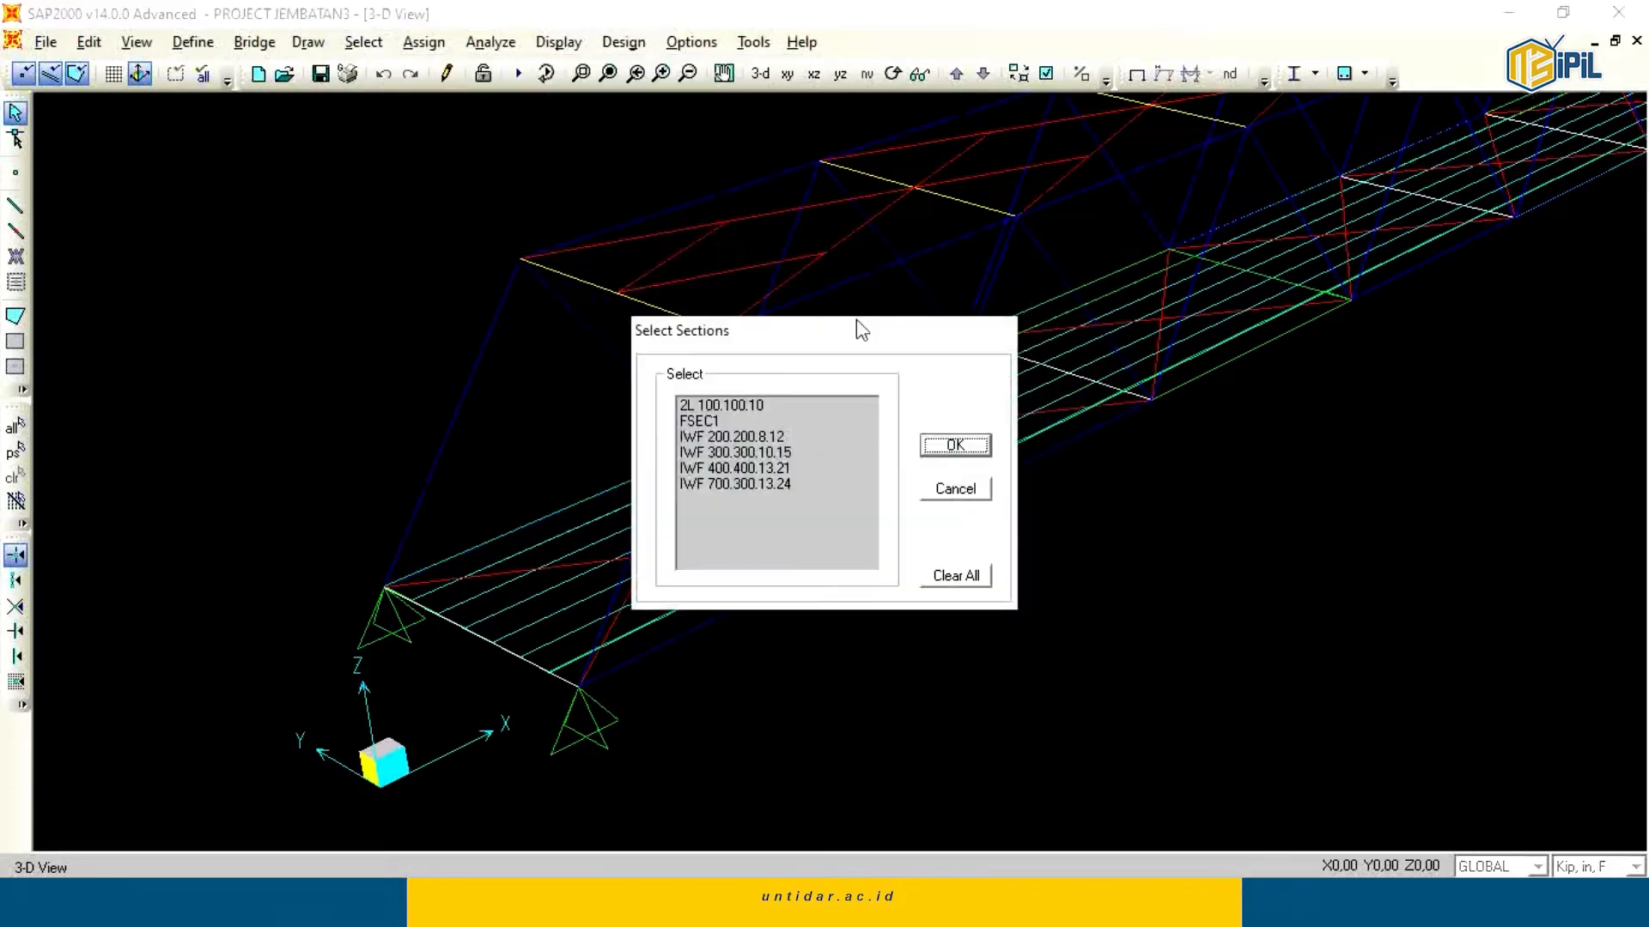
{"action": "left_click", "coordinate": [786, 452]}
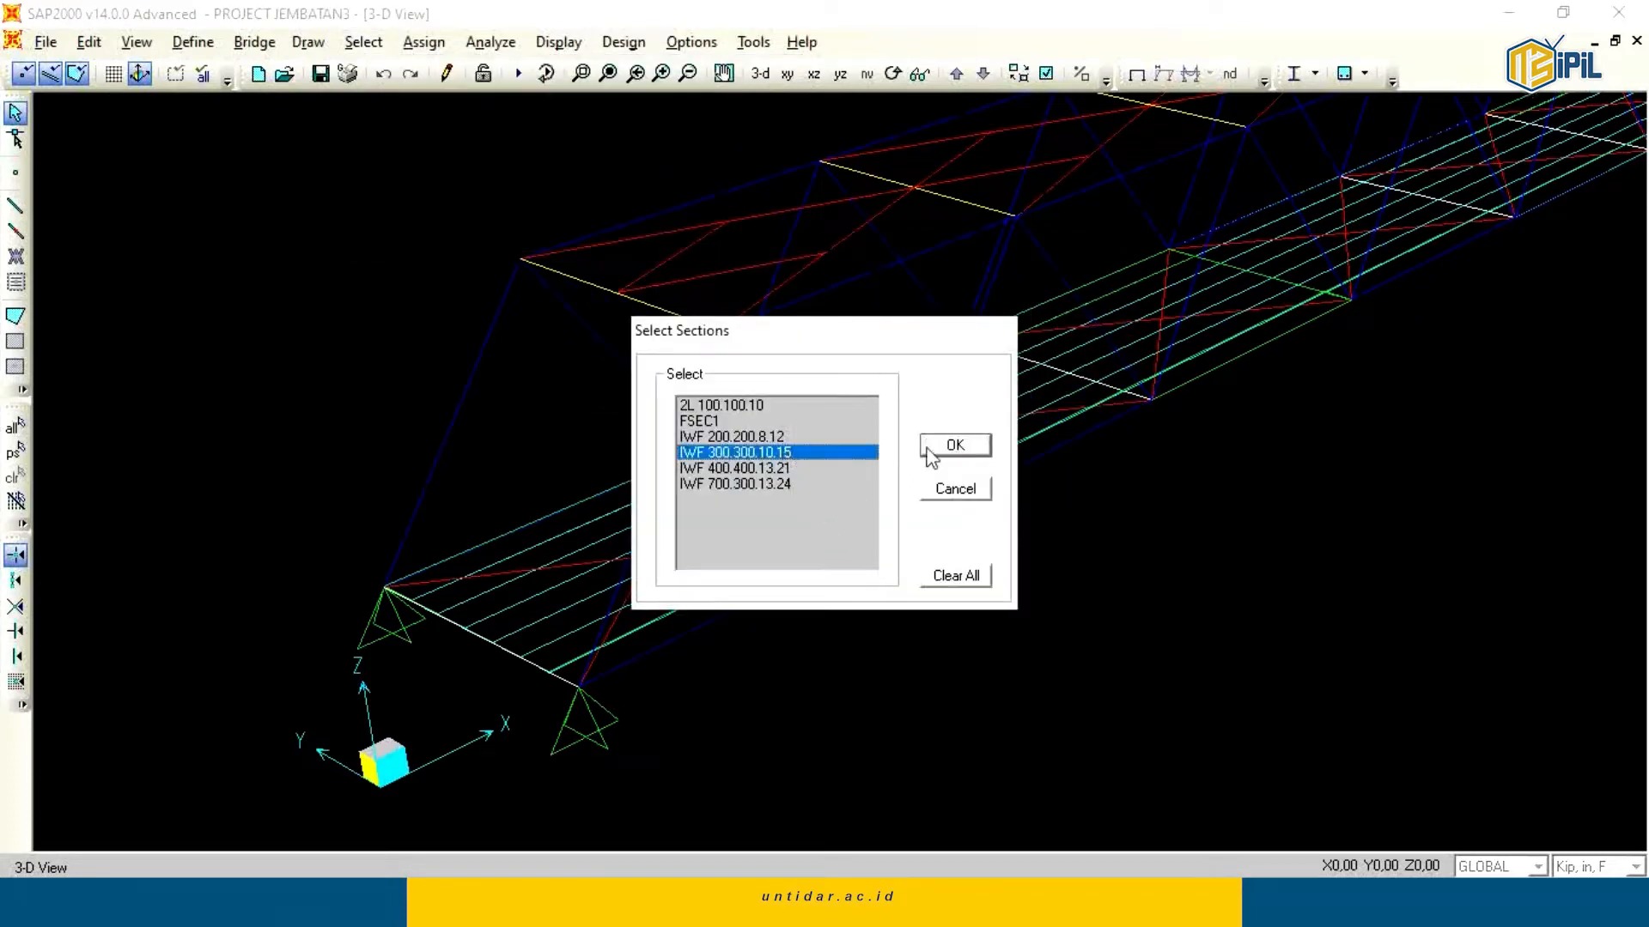
{"action": "left_click", "coordinate": [953, 445]}
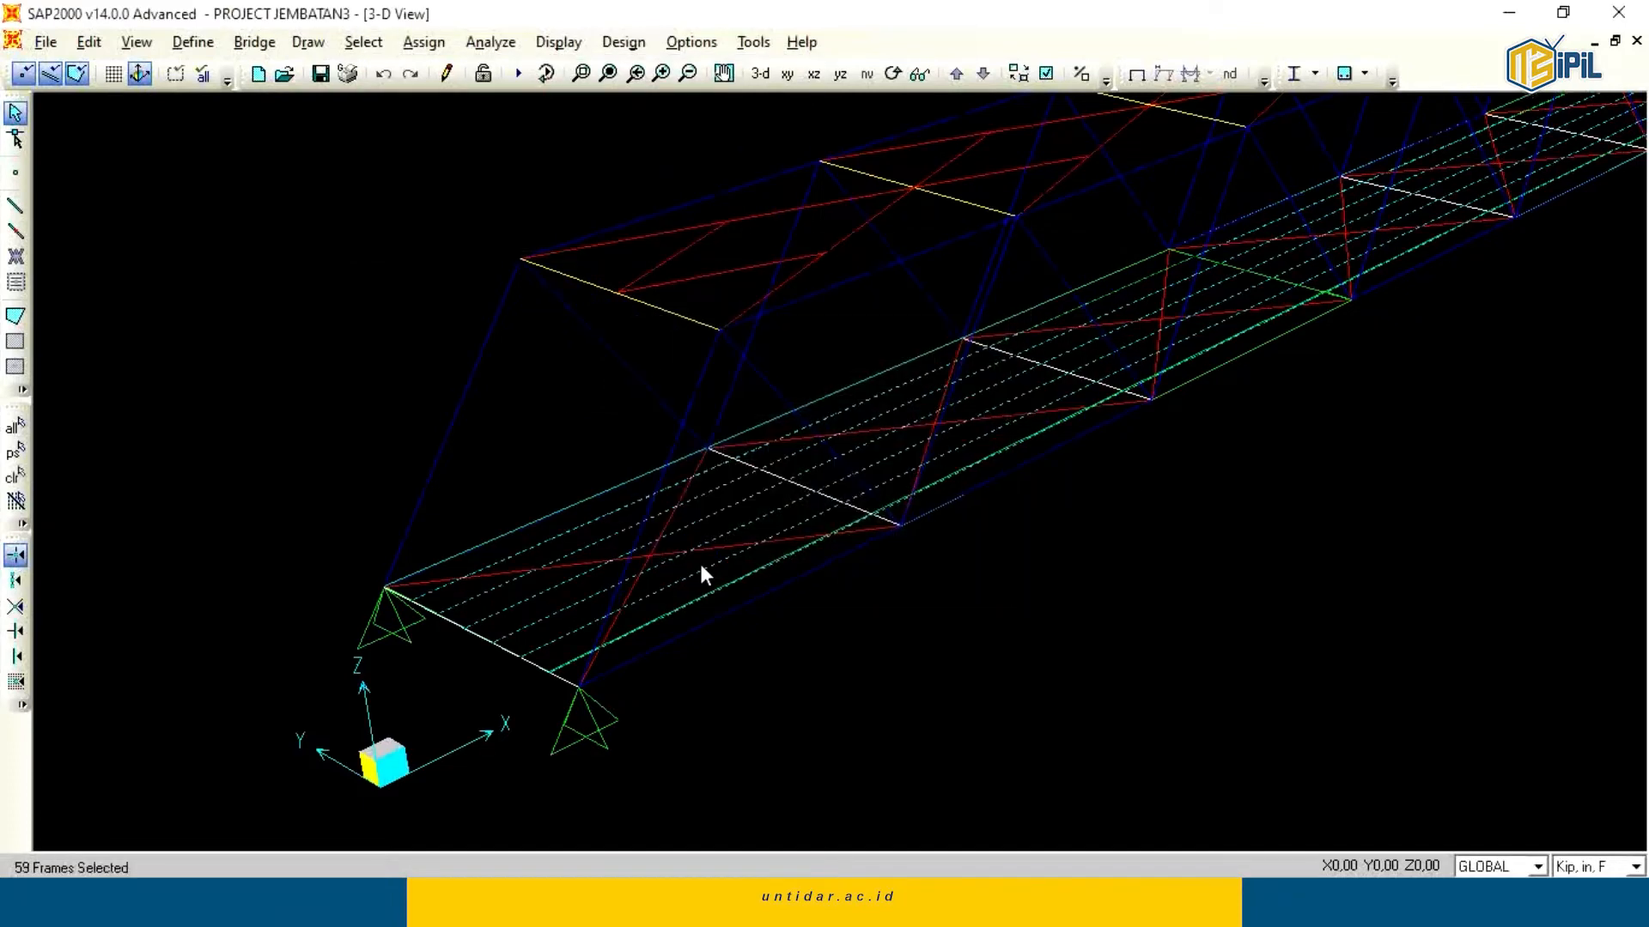
{"action": "left_click", "coordinate": [89, 42]}
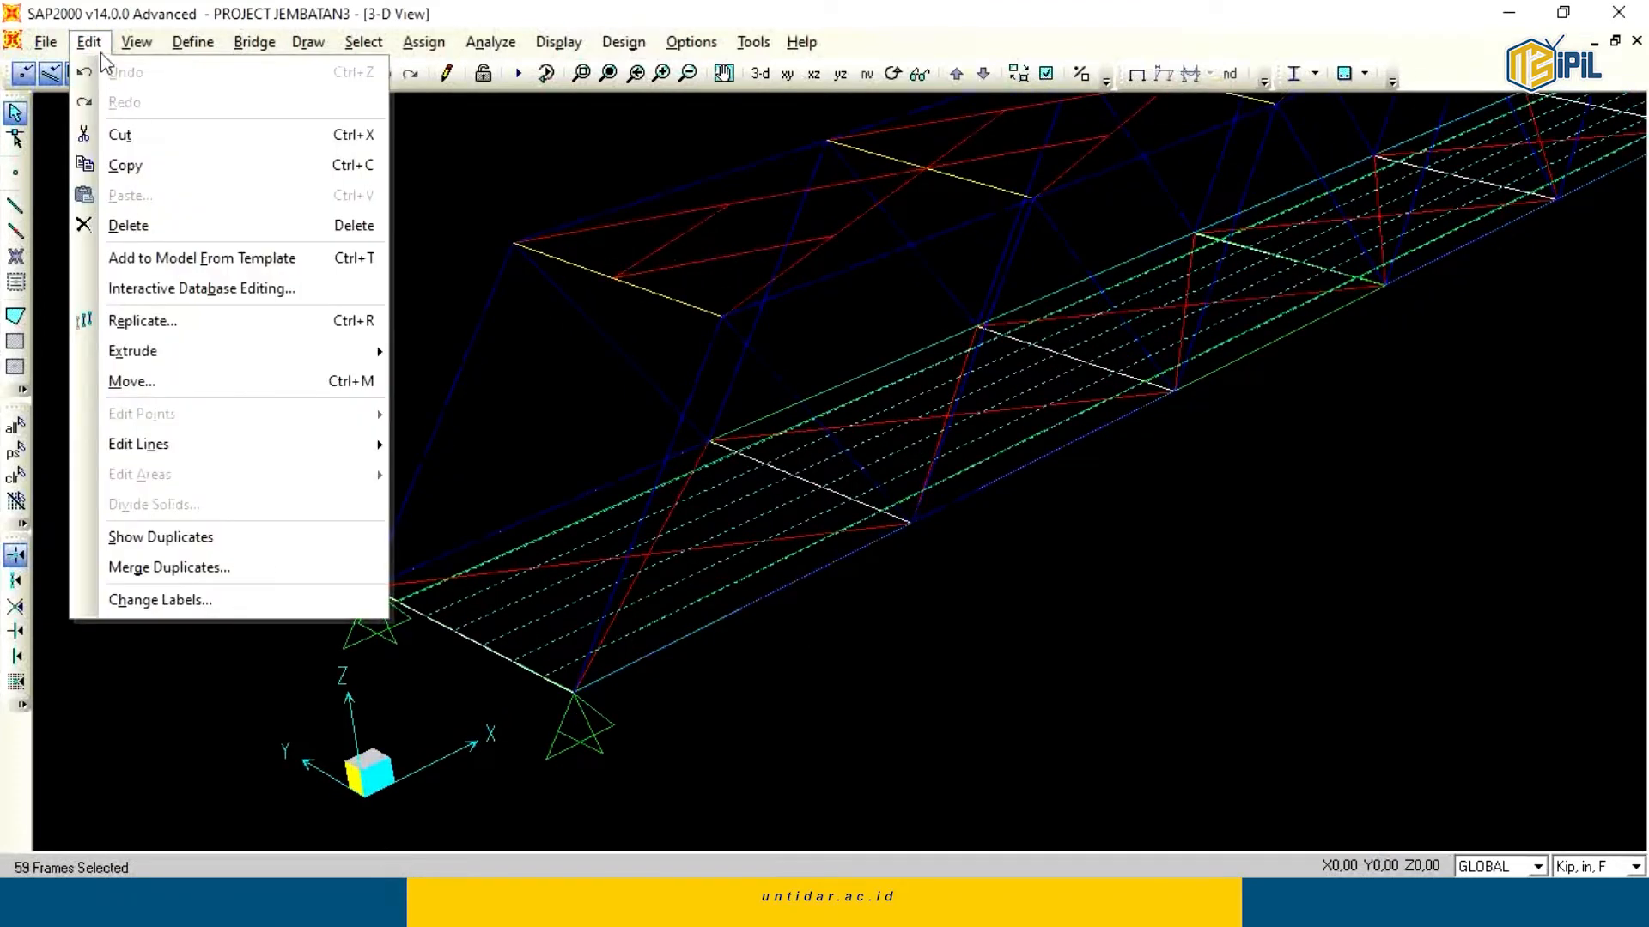
{"action": "left_click", "coordinate": [190, 378]}
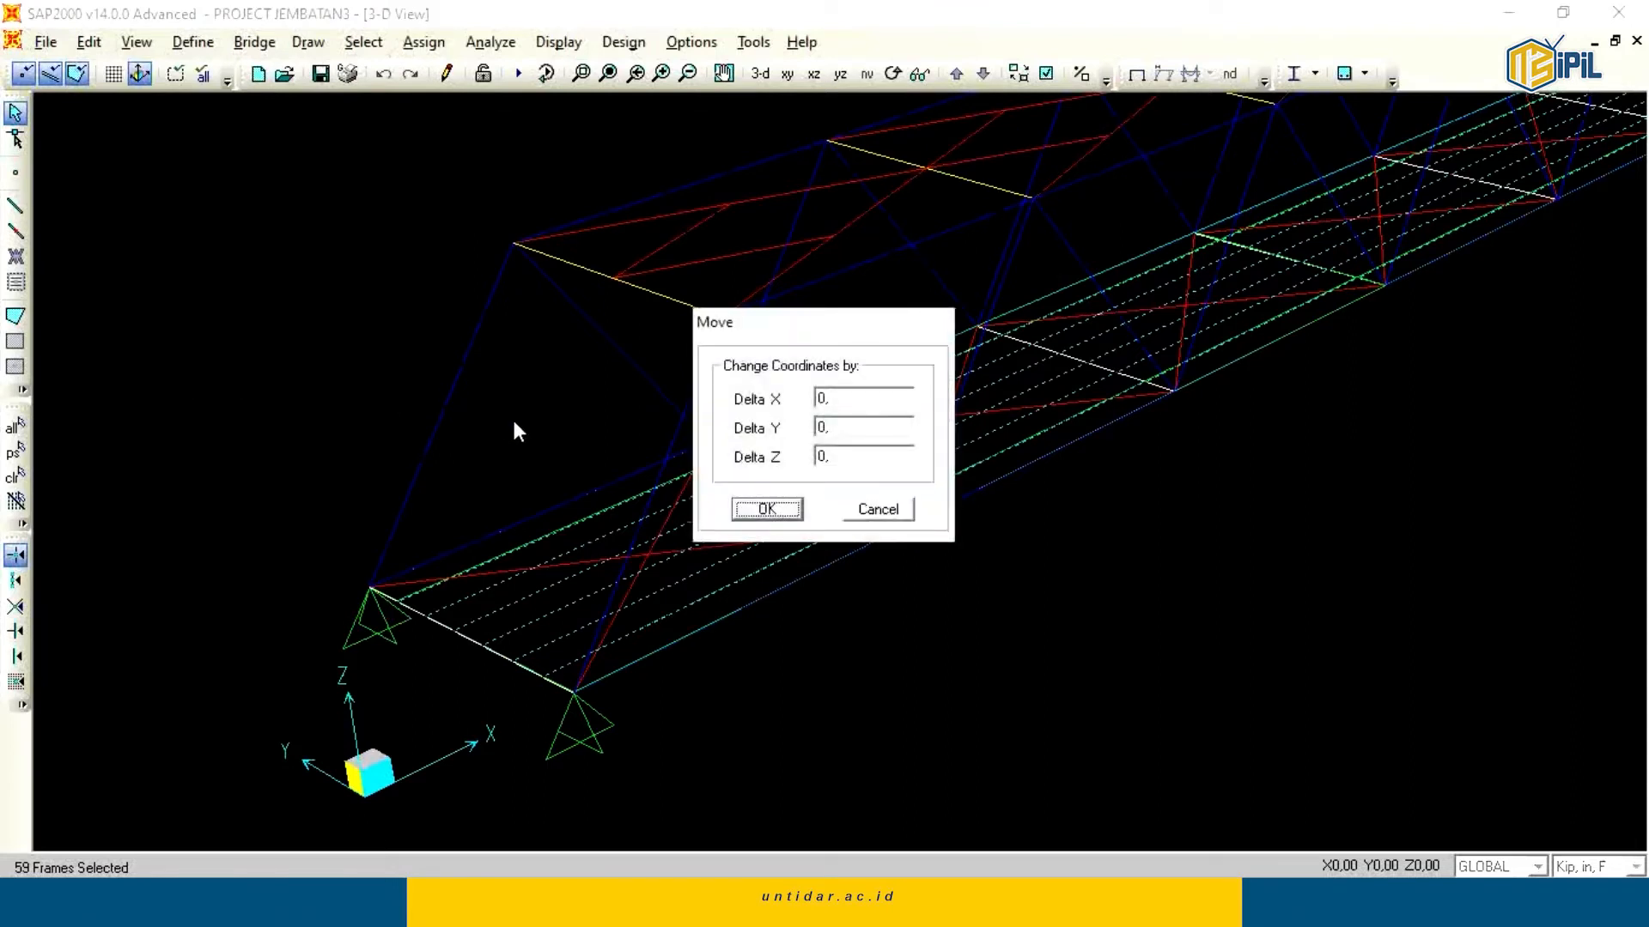
{"action": "left_click", "coordinate": [887, 513]}
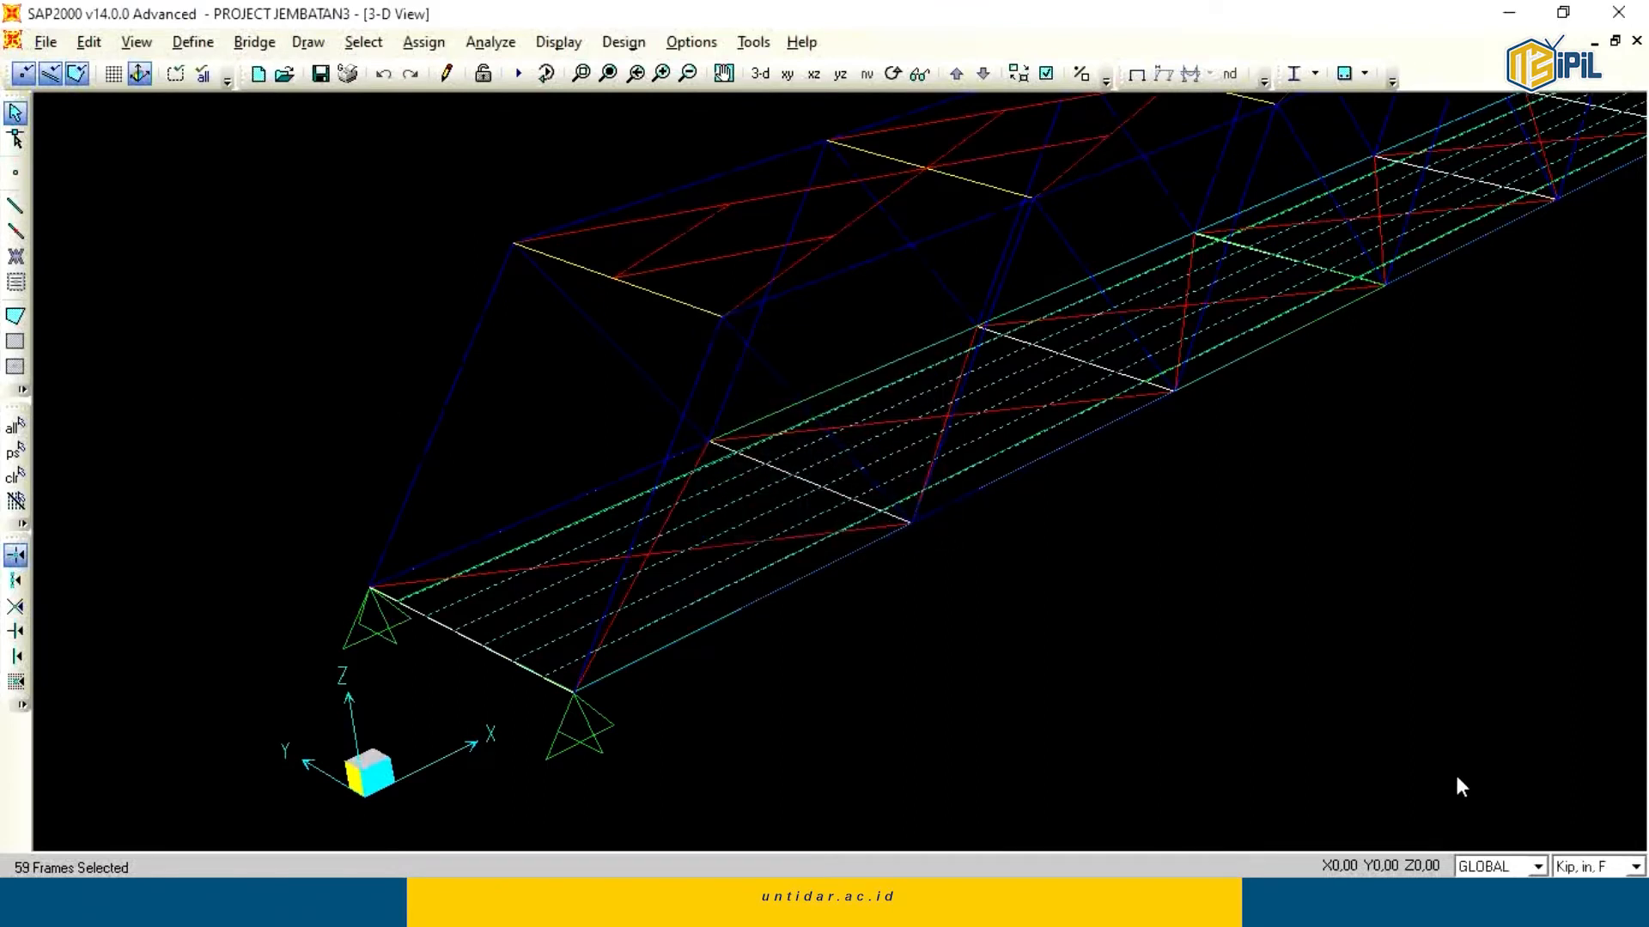
Set the model units to N, mm, C and move the selected stringer frames by 176 mm in Z.
{"action": "left_click", "coordinate": [1584, 865]}
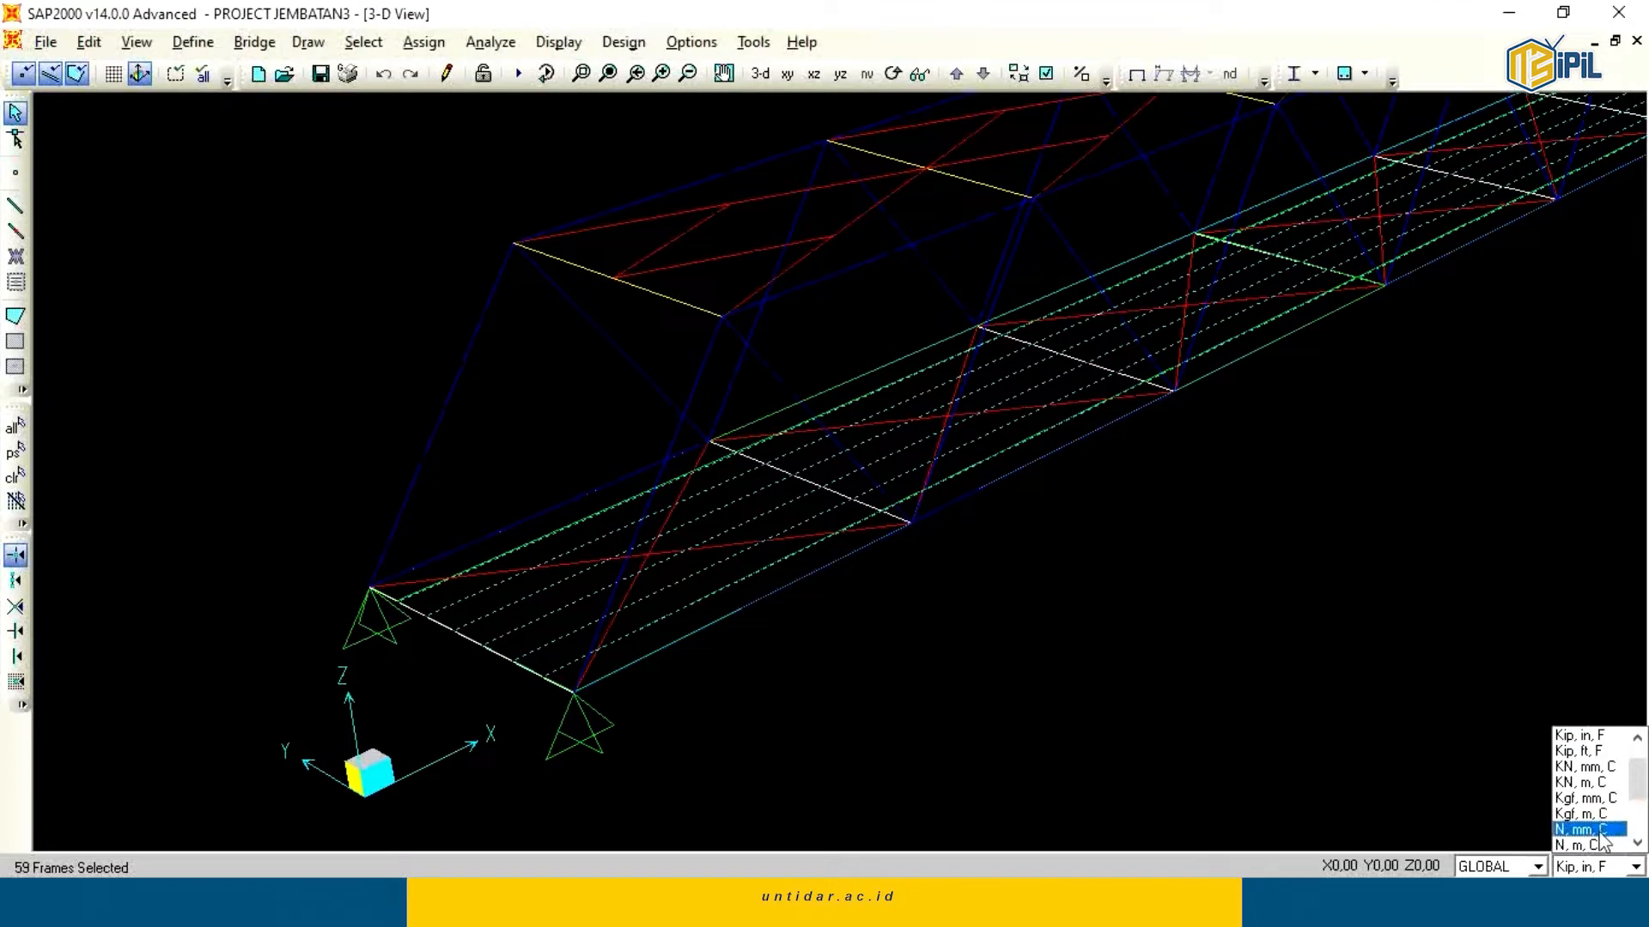
{"action": "left_click", "coordinate": [1588, 830]}
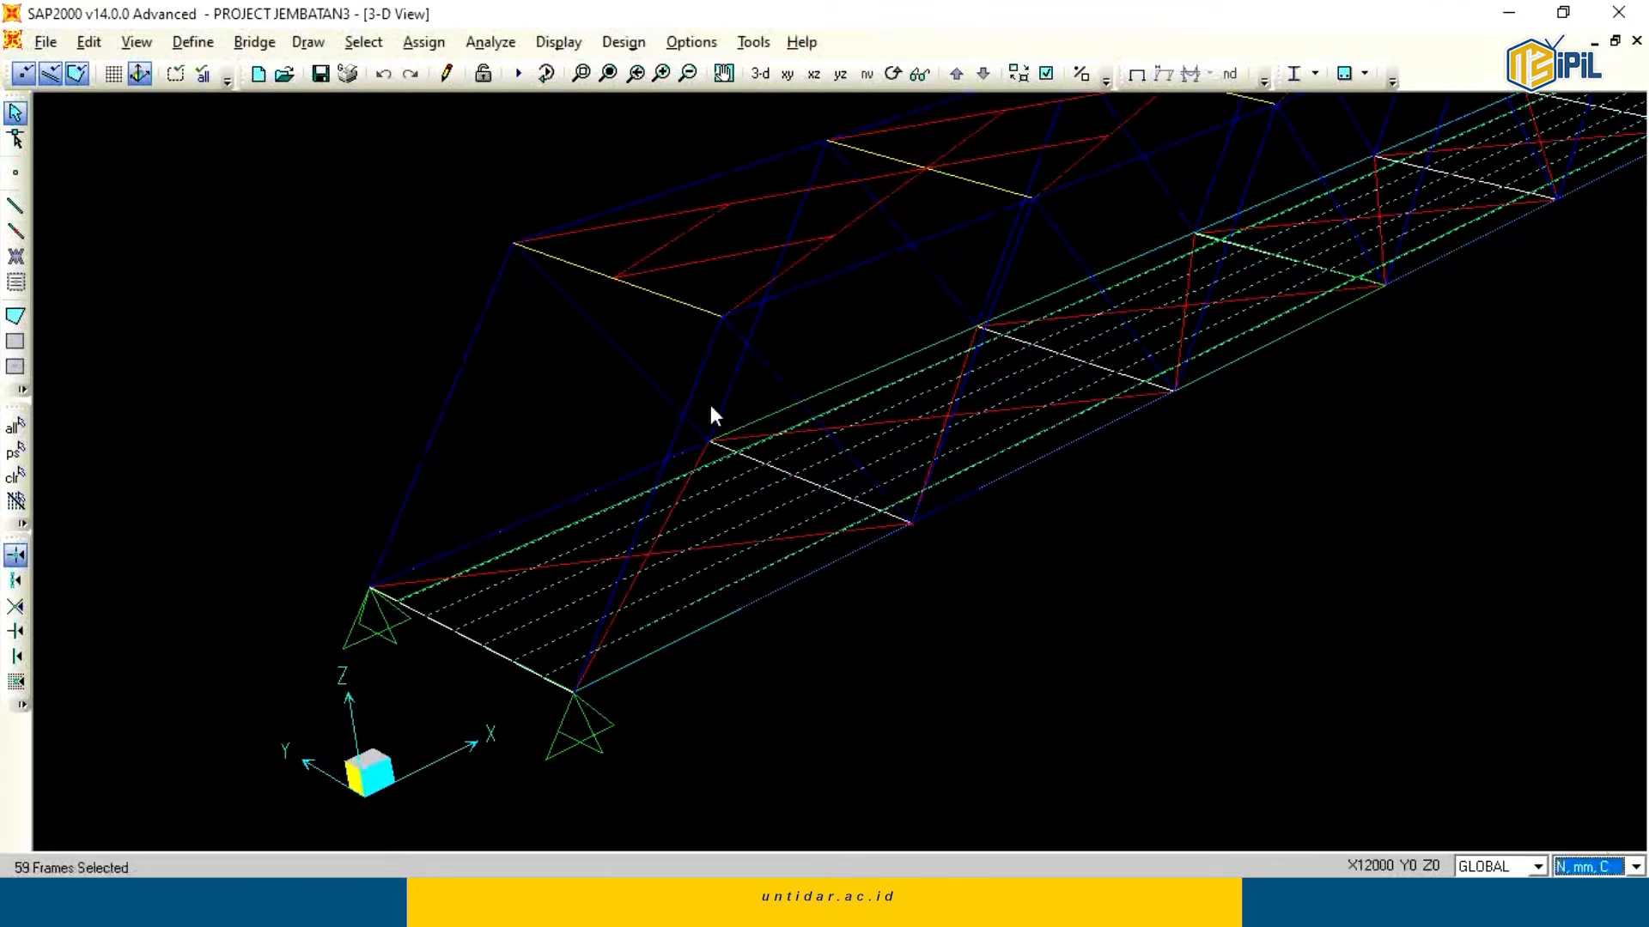
{"action": "left_click", "coordinate": [89, 42]}
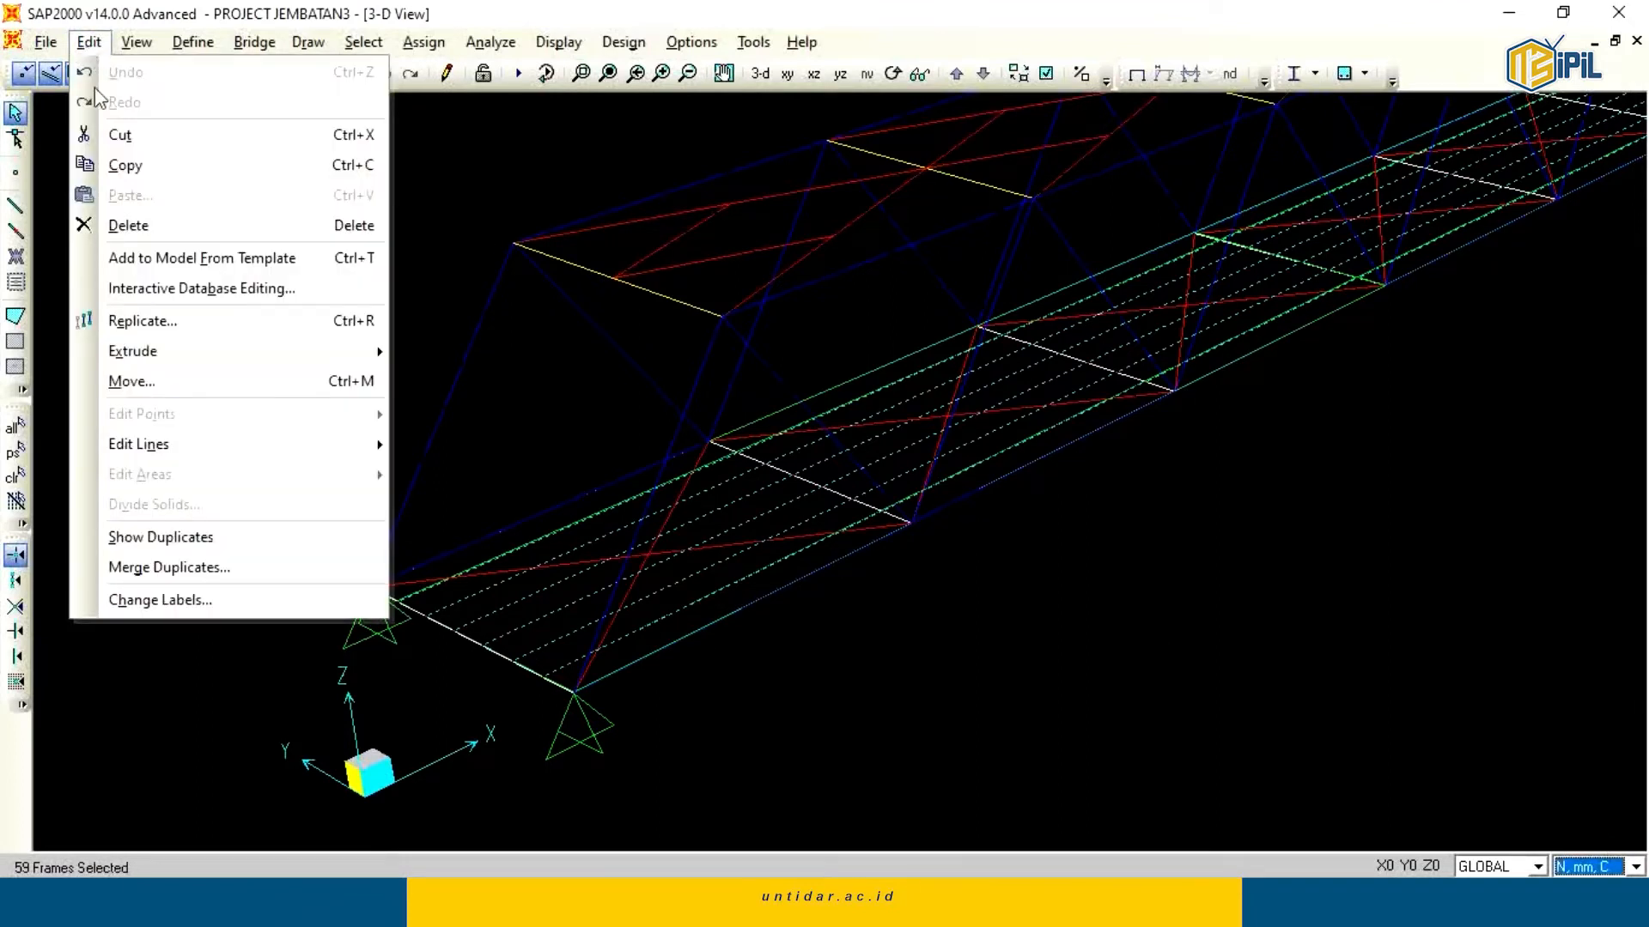
{"action": "left_click", "coordinate": [213, 378]}
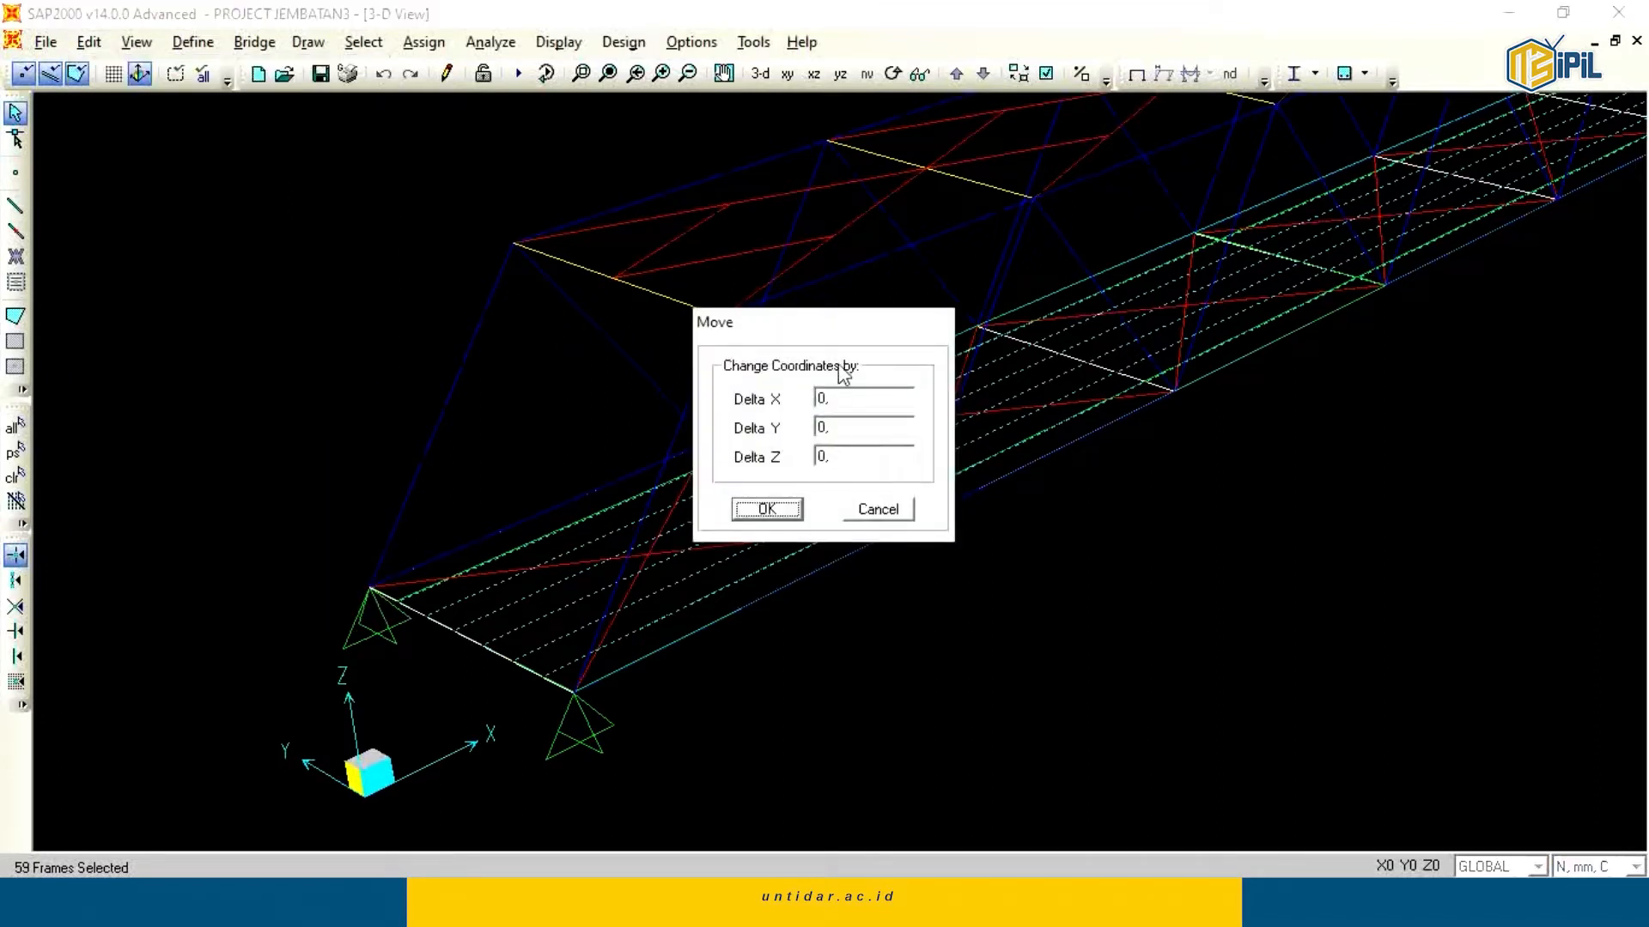
{"action": "left_click_drag", "start_coordinate": [843, 333], "coordinate": [432, 230]}
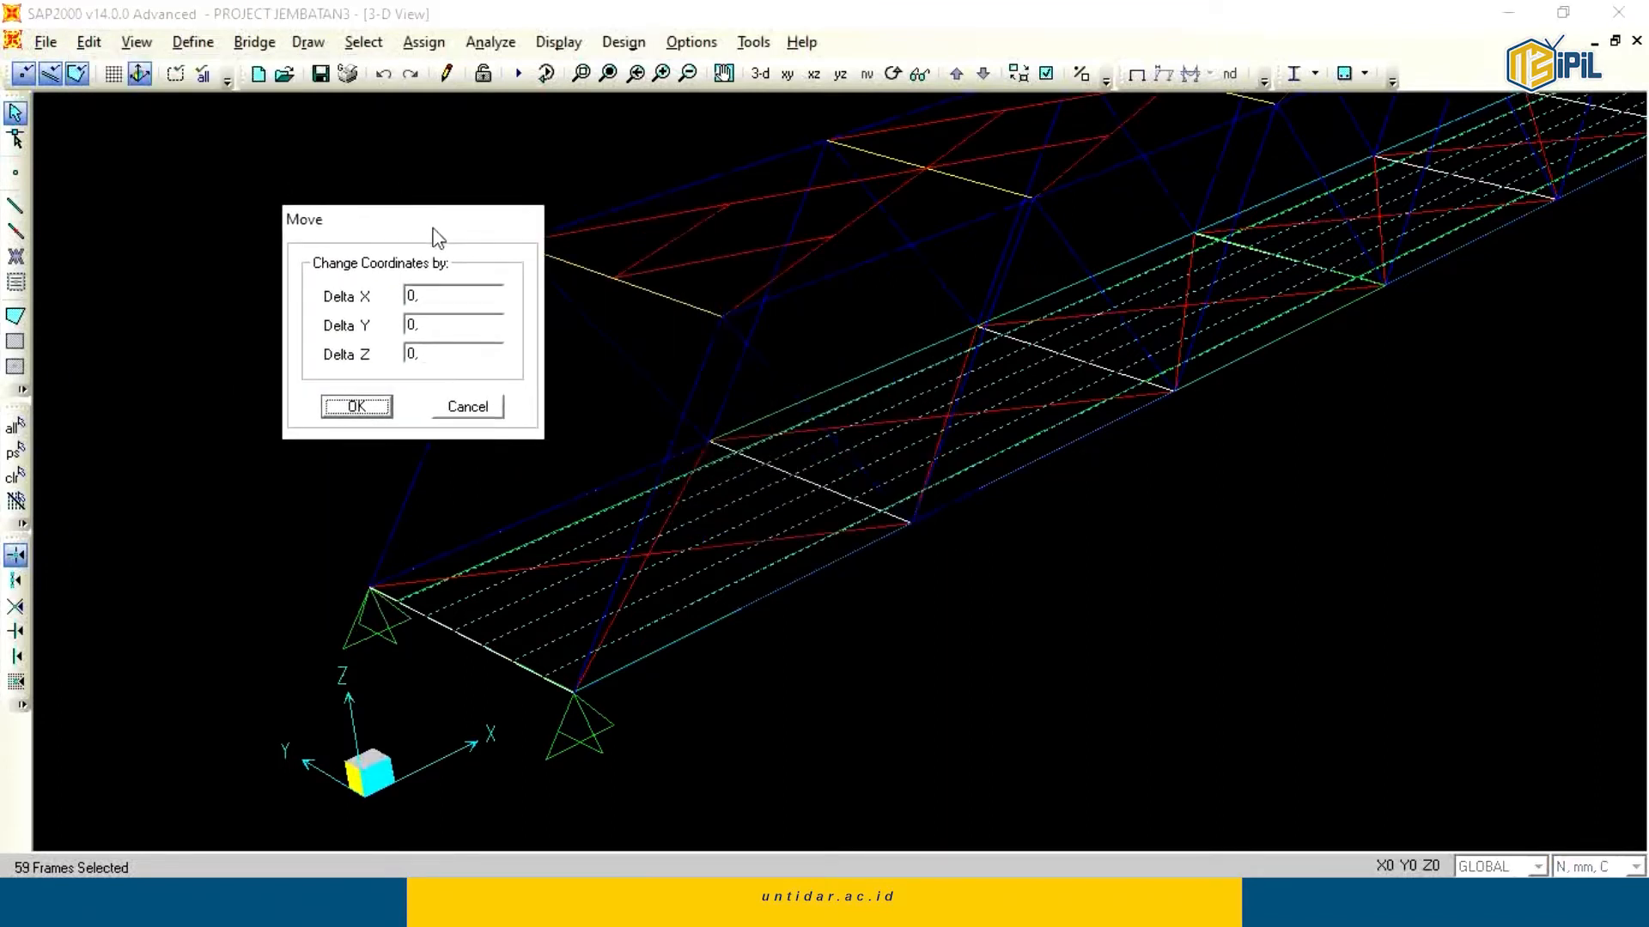
{"action": "double_click", "coordinate": [430, 353]}
{"action": "type", "text": "176"}
{"action": "left_click", "coordinate": [356, 407]}
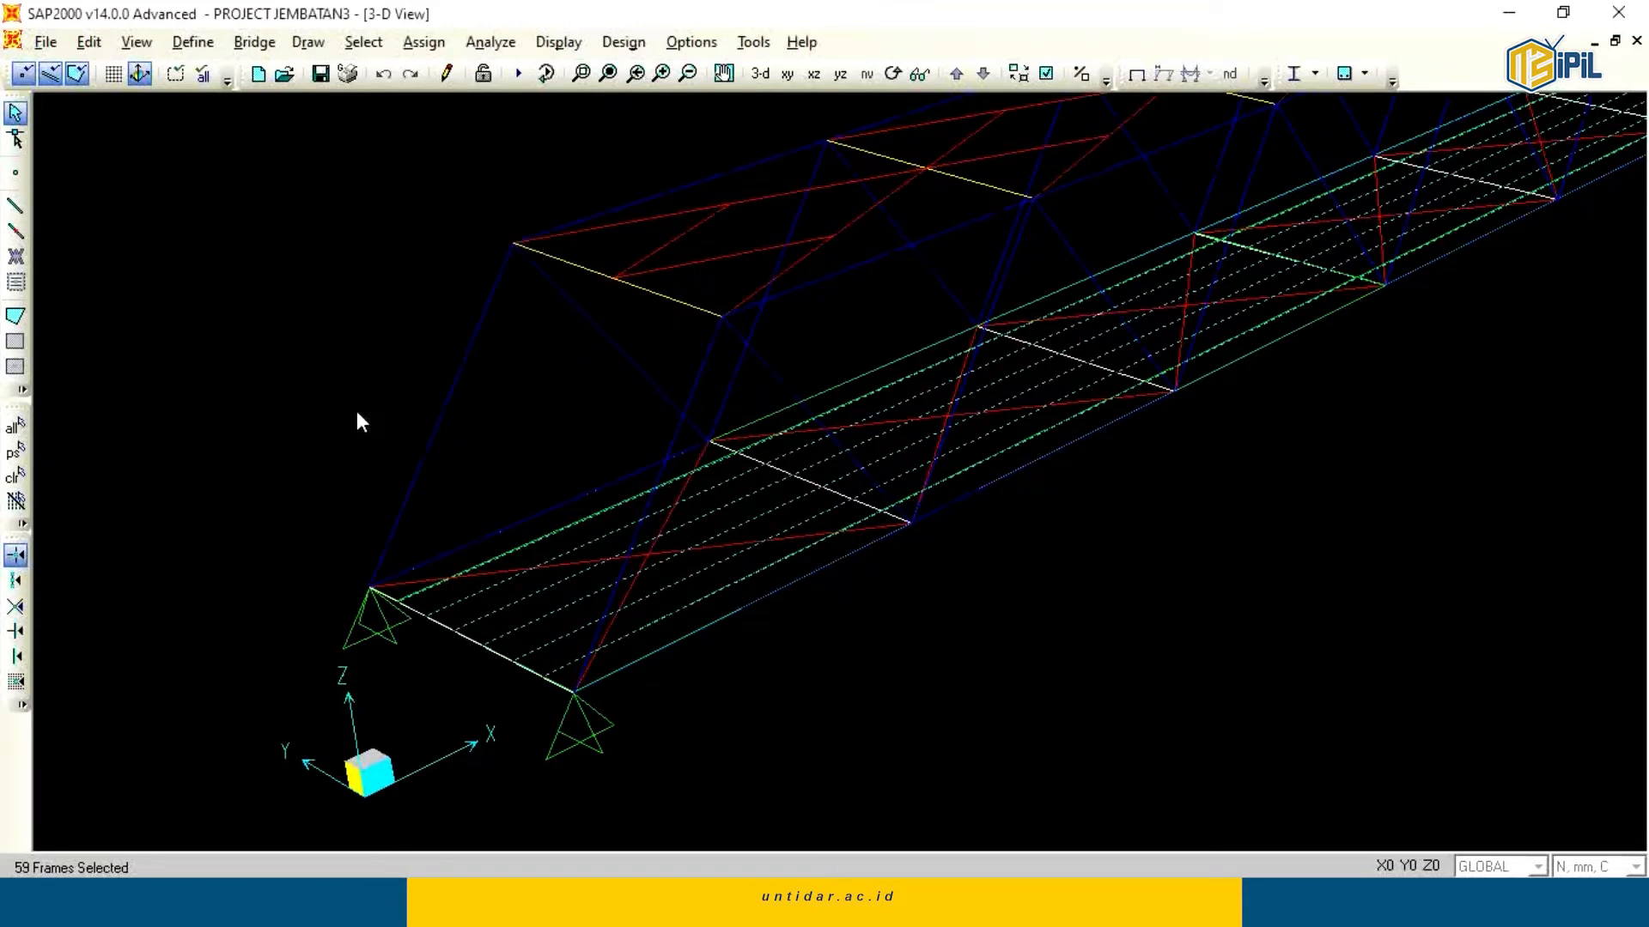
{"action": "scroll", "coordinate": [544, 663], "scroll_direction": "up", "scroll_amount": 2}
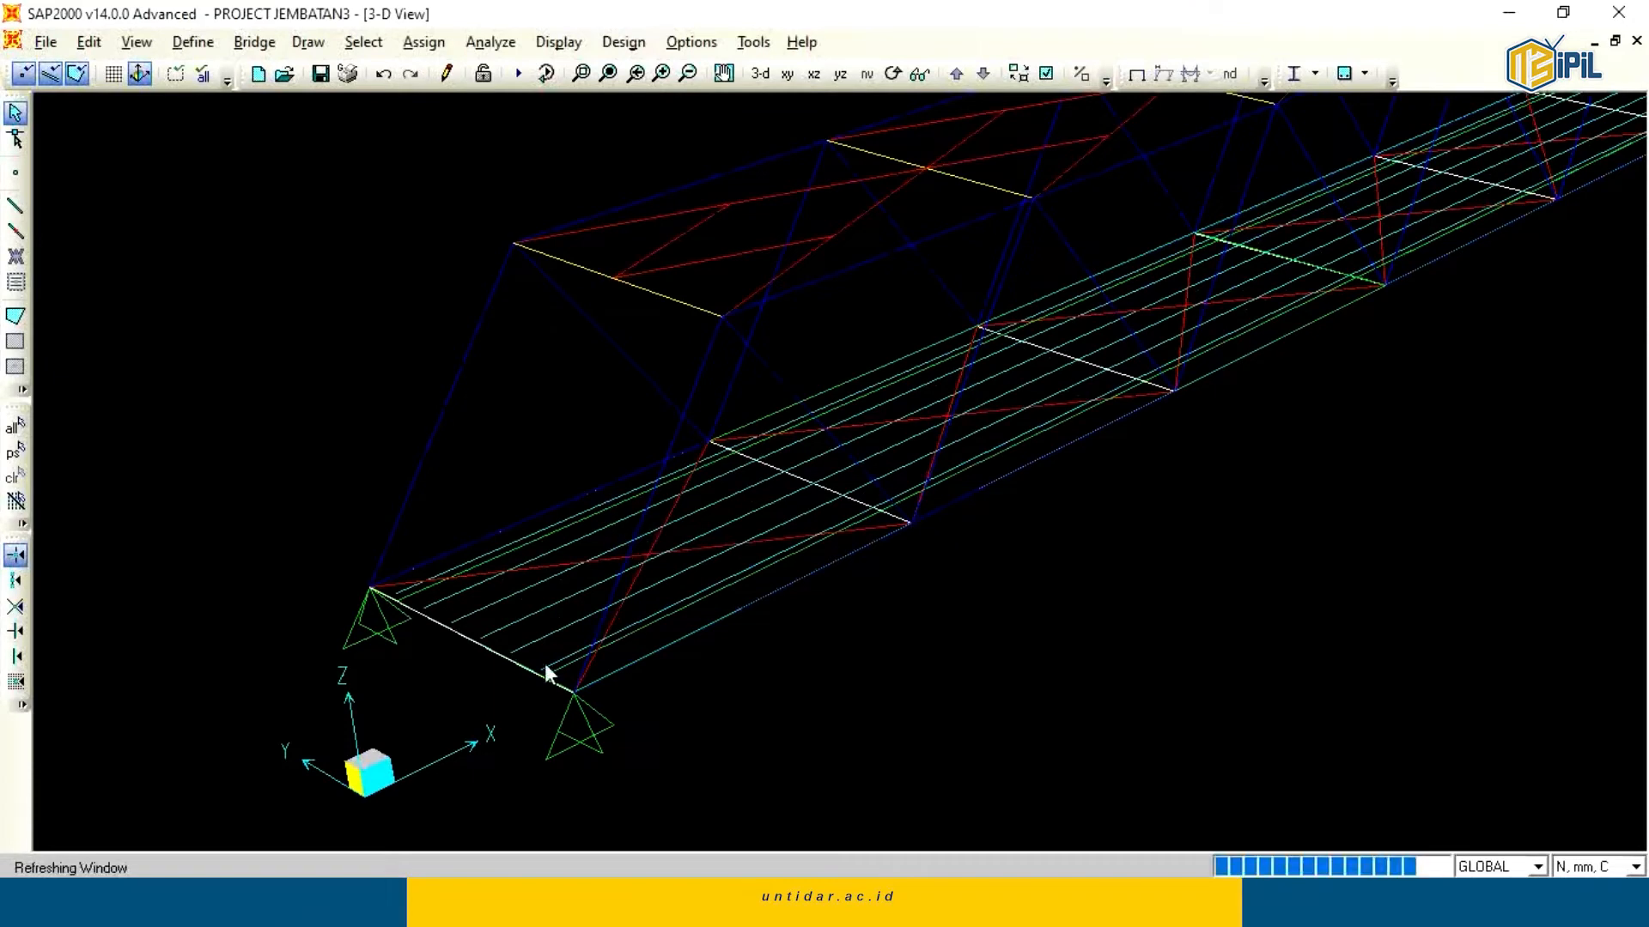
{"action": "right_click", "coordinate": [352, 191]}
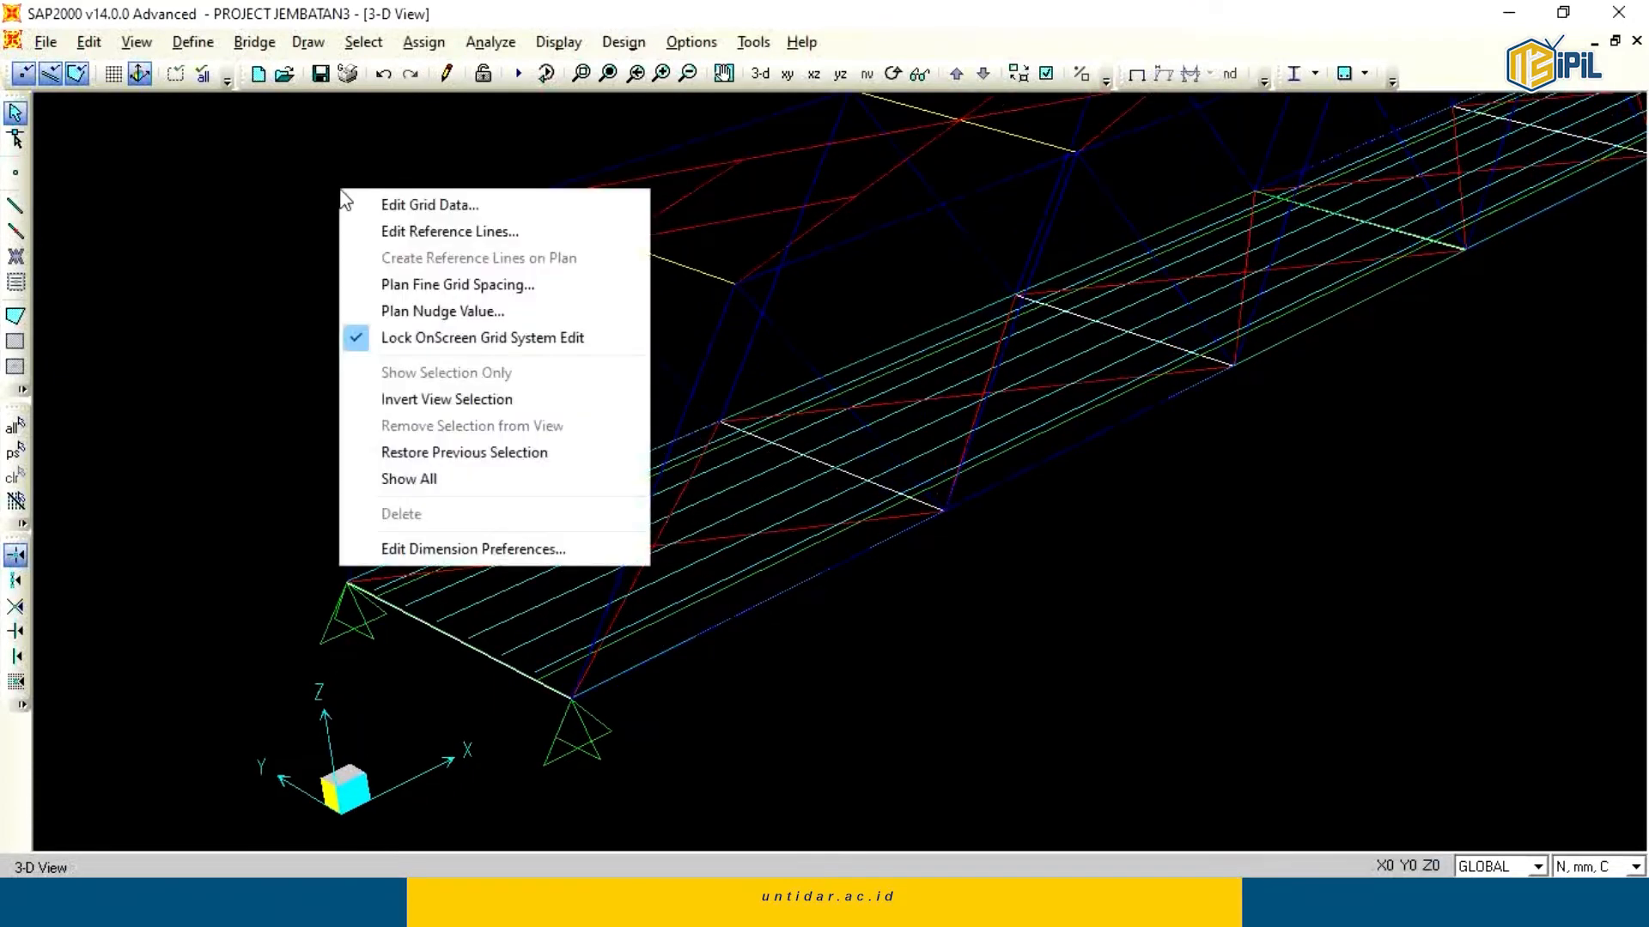
{"action": "left_click", "coordinate": [397, 202]}
{"action": "left_click", "coordinate": [893, 464]}
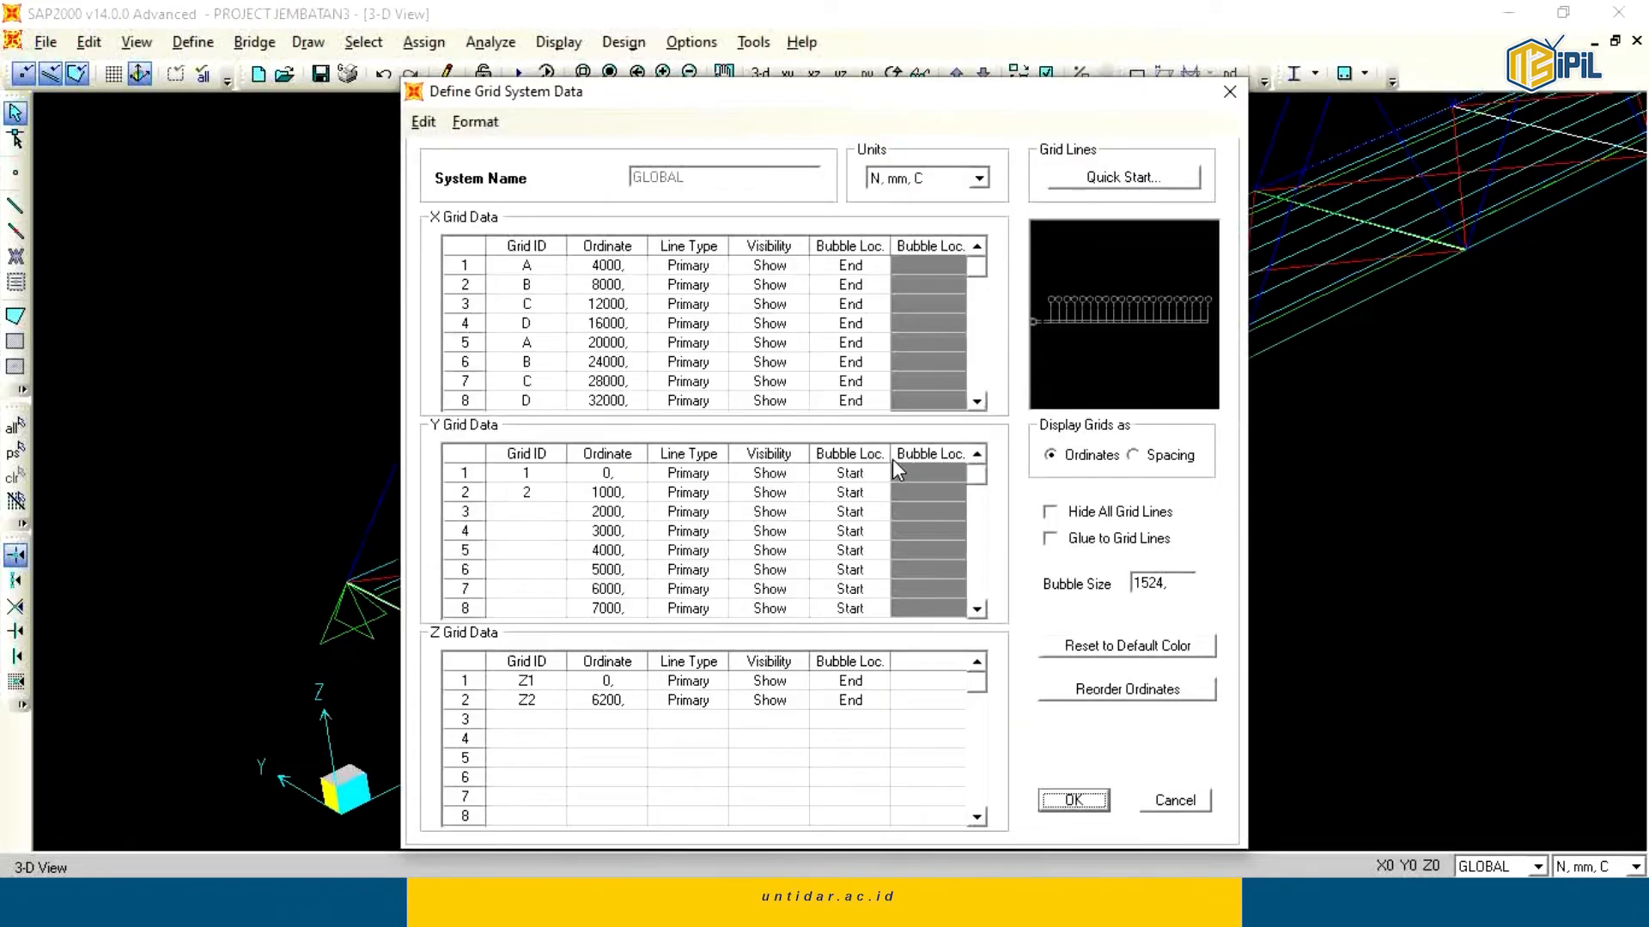
{"action": "left_click", "coordinate": [1230, 91]}
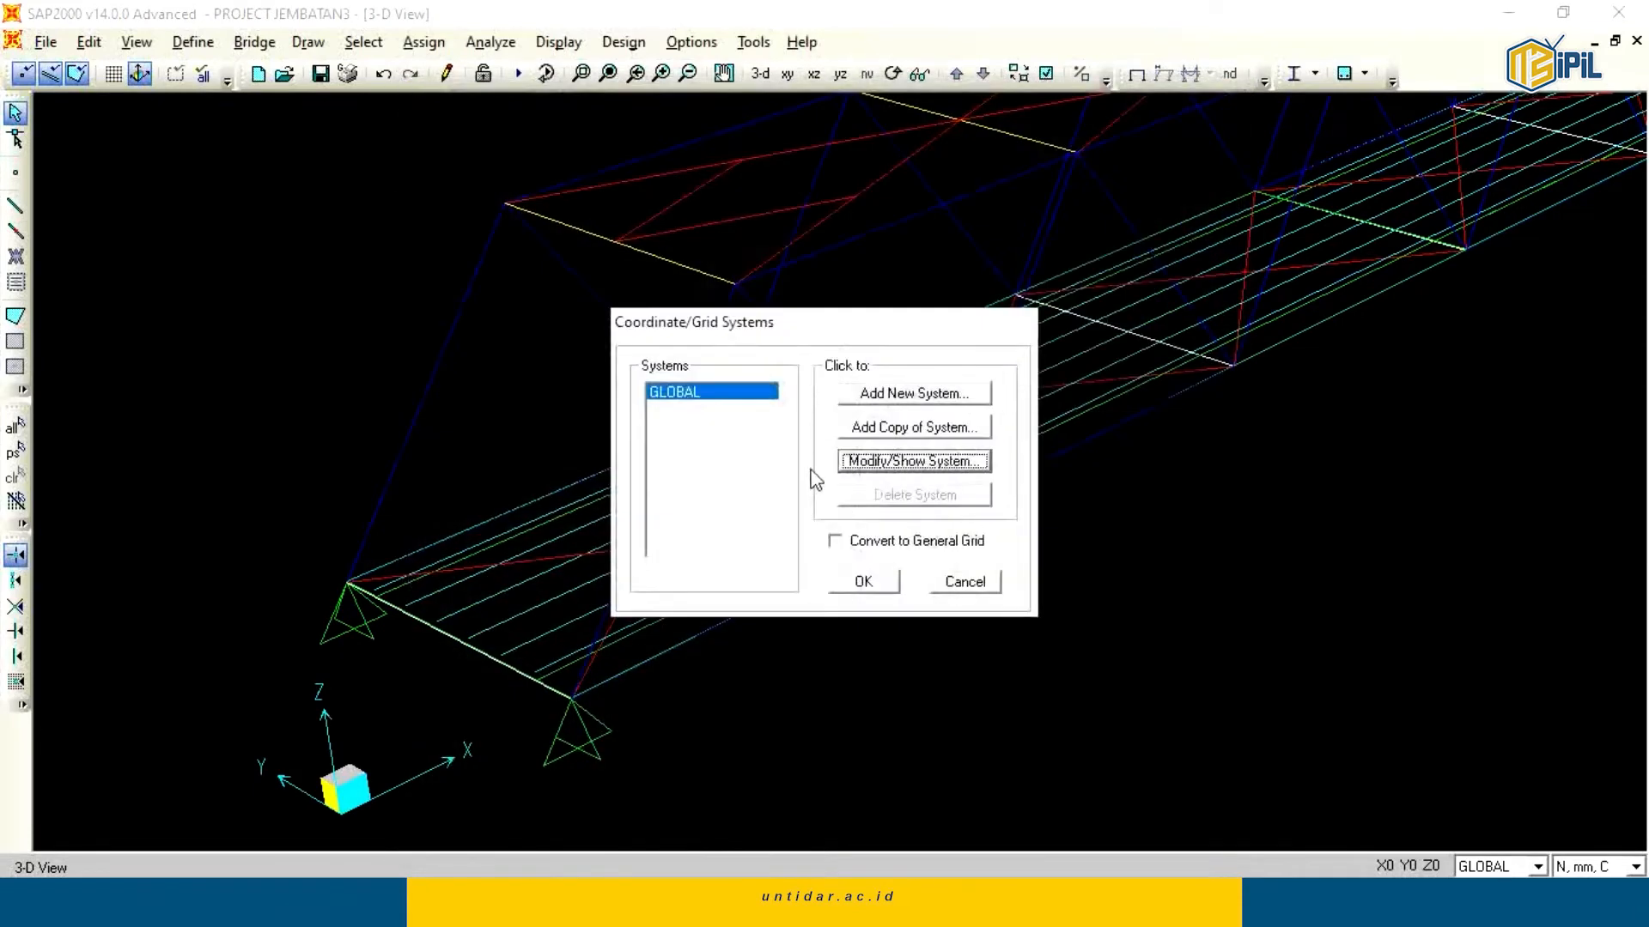
{"action": "left_click", "coordinate": [966, 582]}
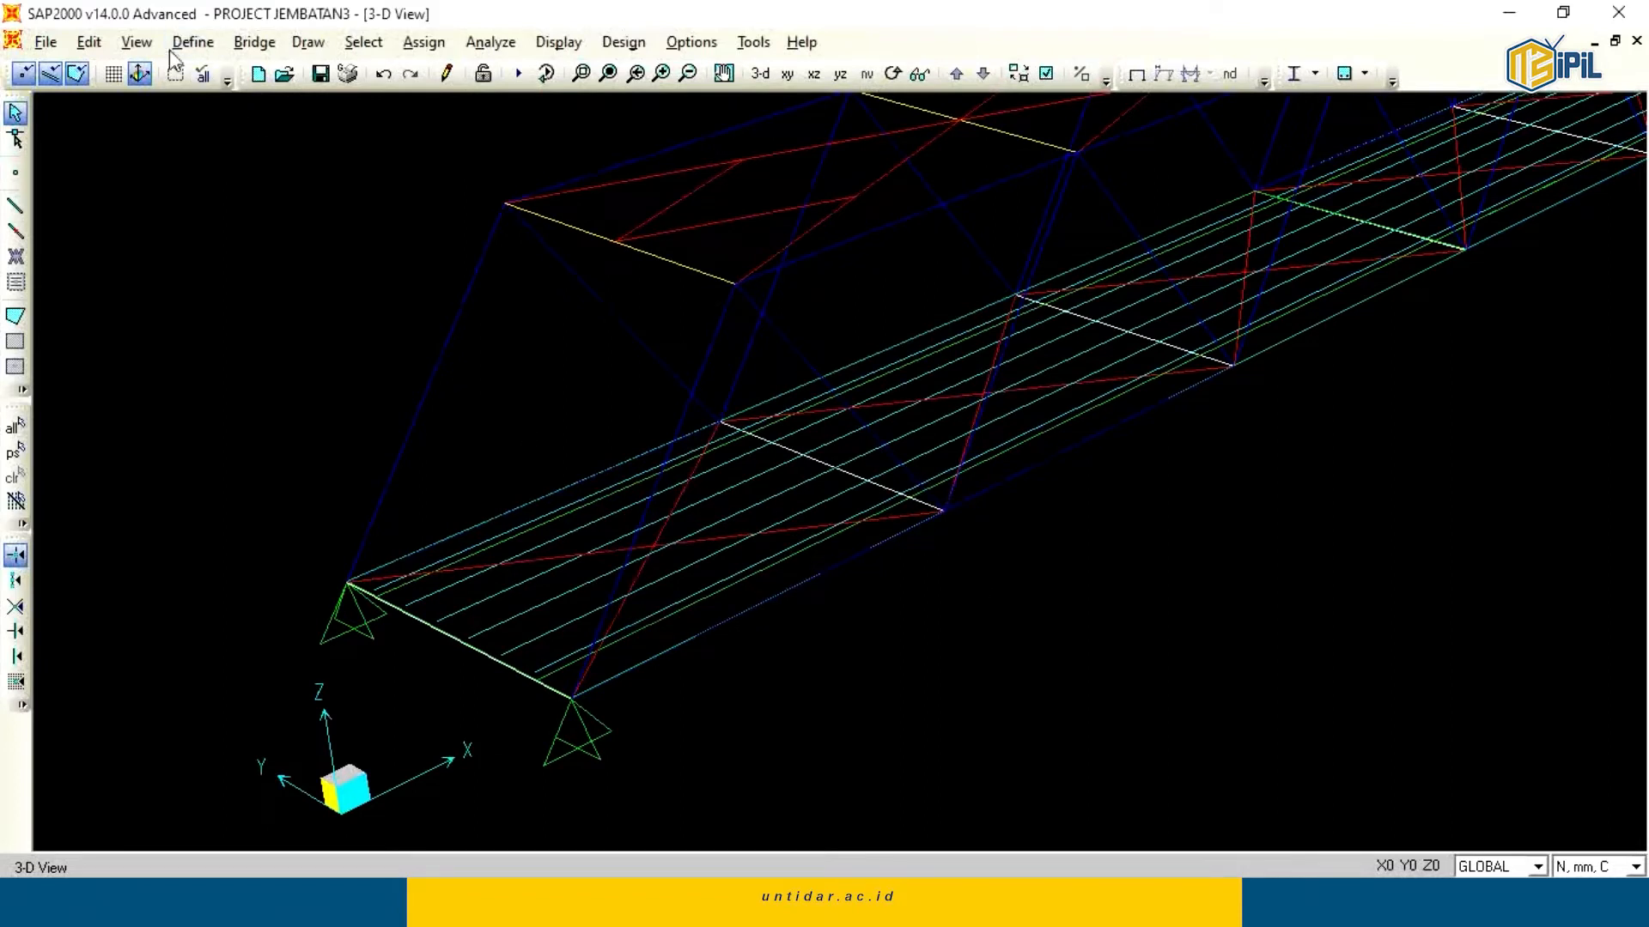
Show the grid in the 3-D view.
{"action": "scroll", "coordinate": [560, 691], "scroll_direction": "up", "scroll_amount": 1}
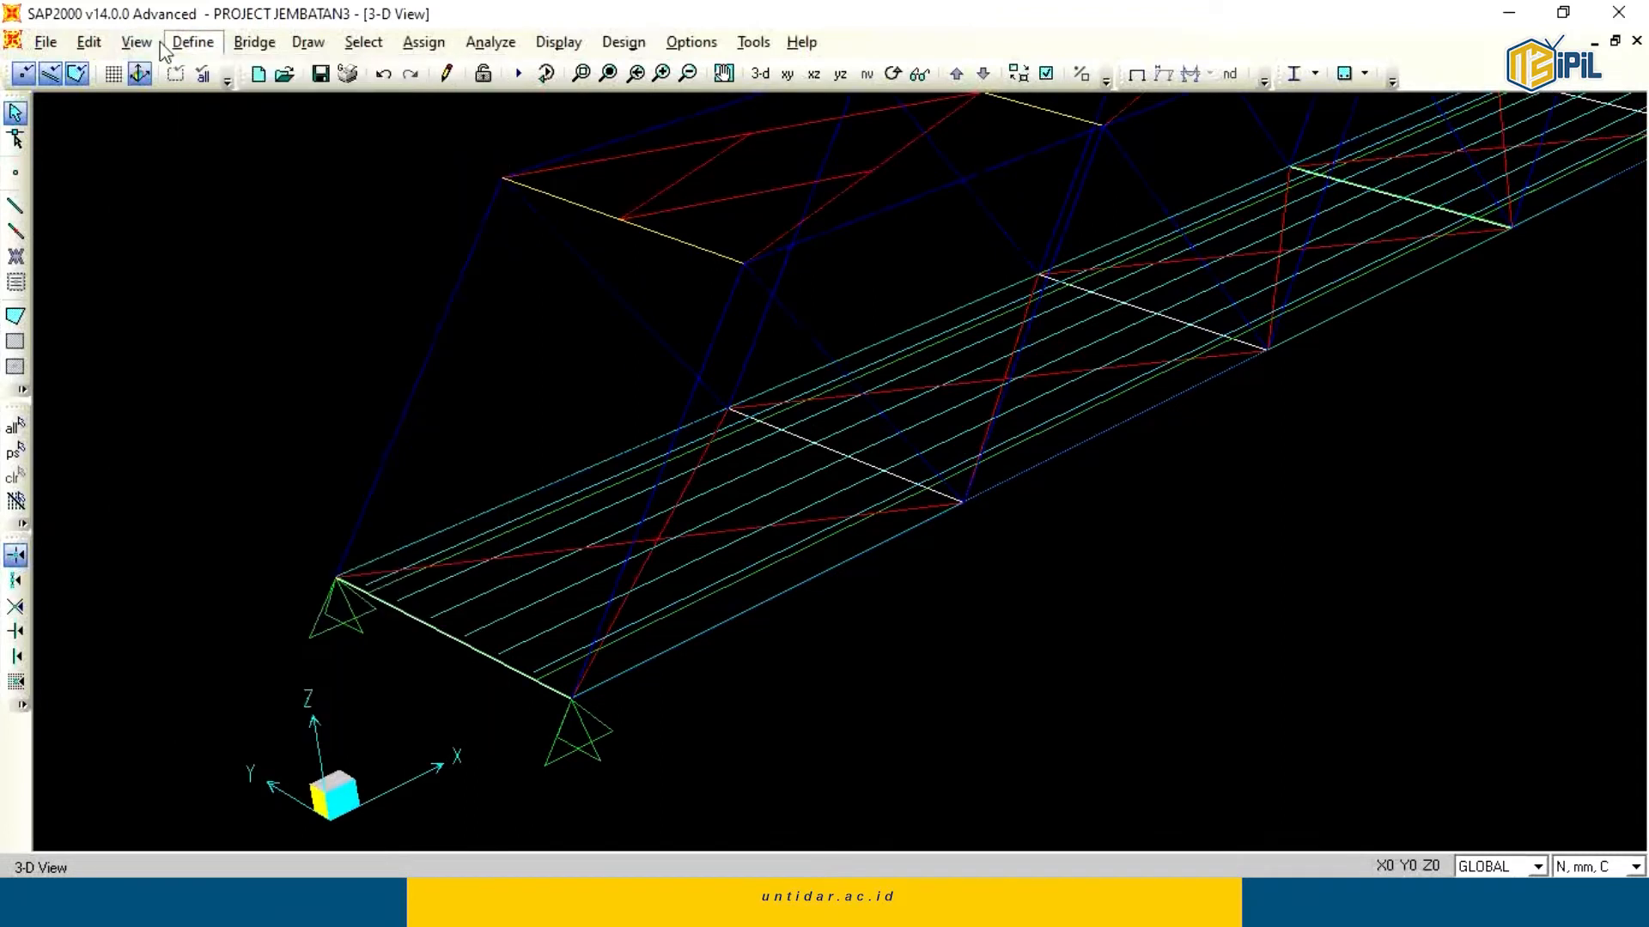
{"action": "left_click", "coordinate": [192, 42]}
{"action": "mouse_move", "coordinate": [136, 42]}
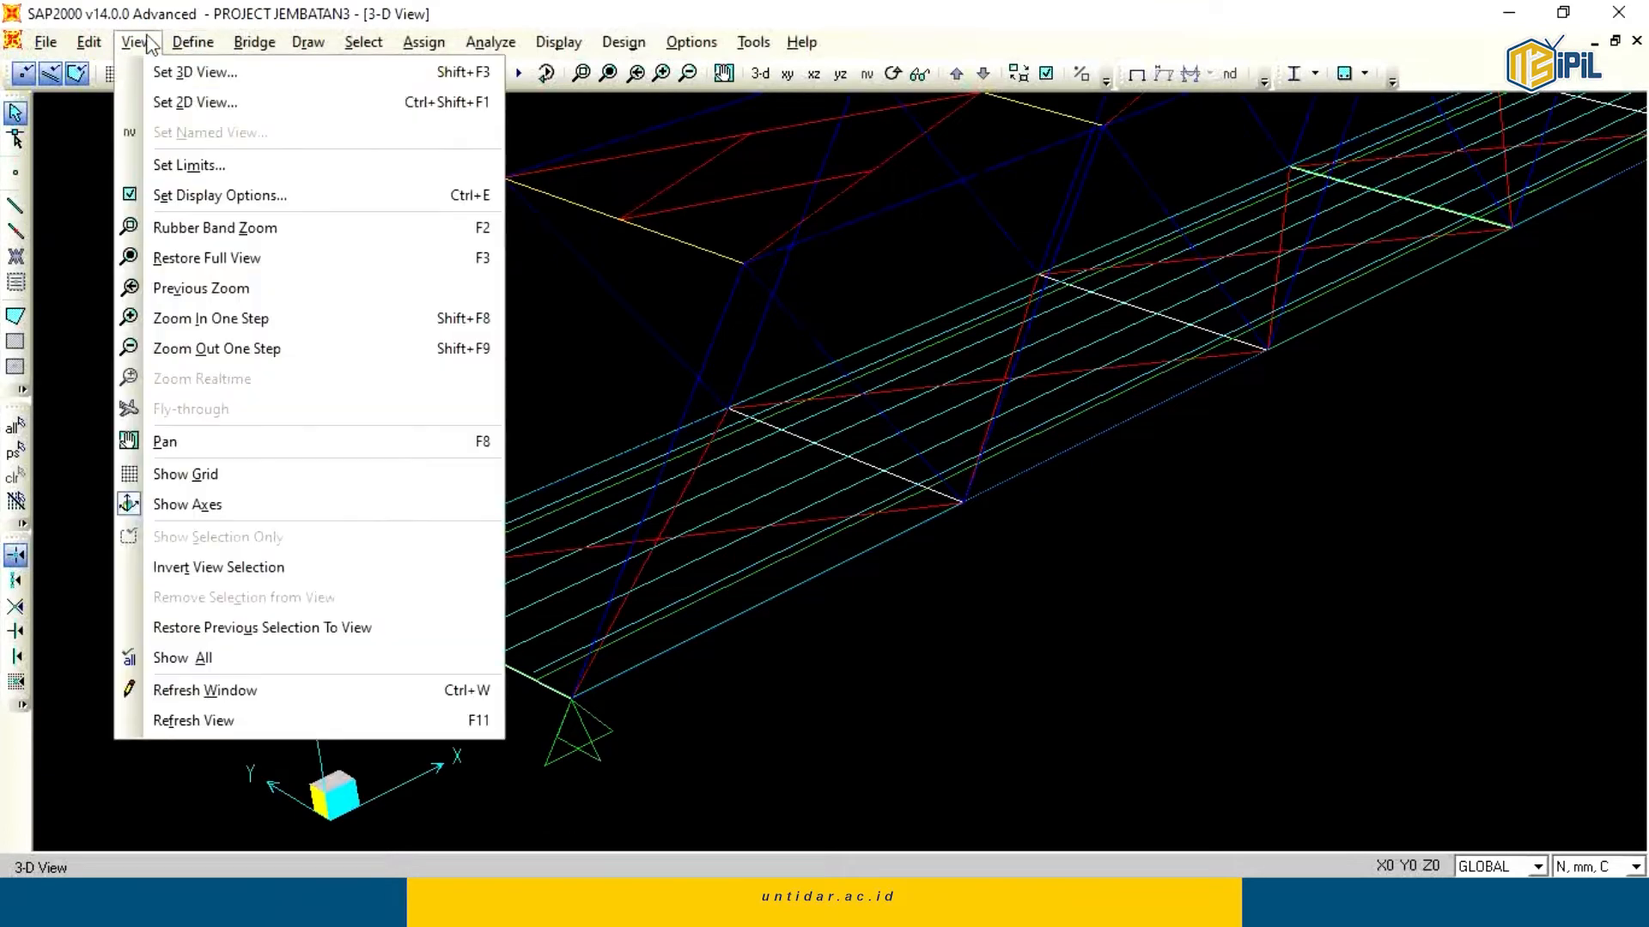
{"action": "left_click", "coordinate": [204, 483]}
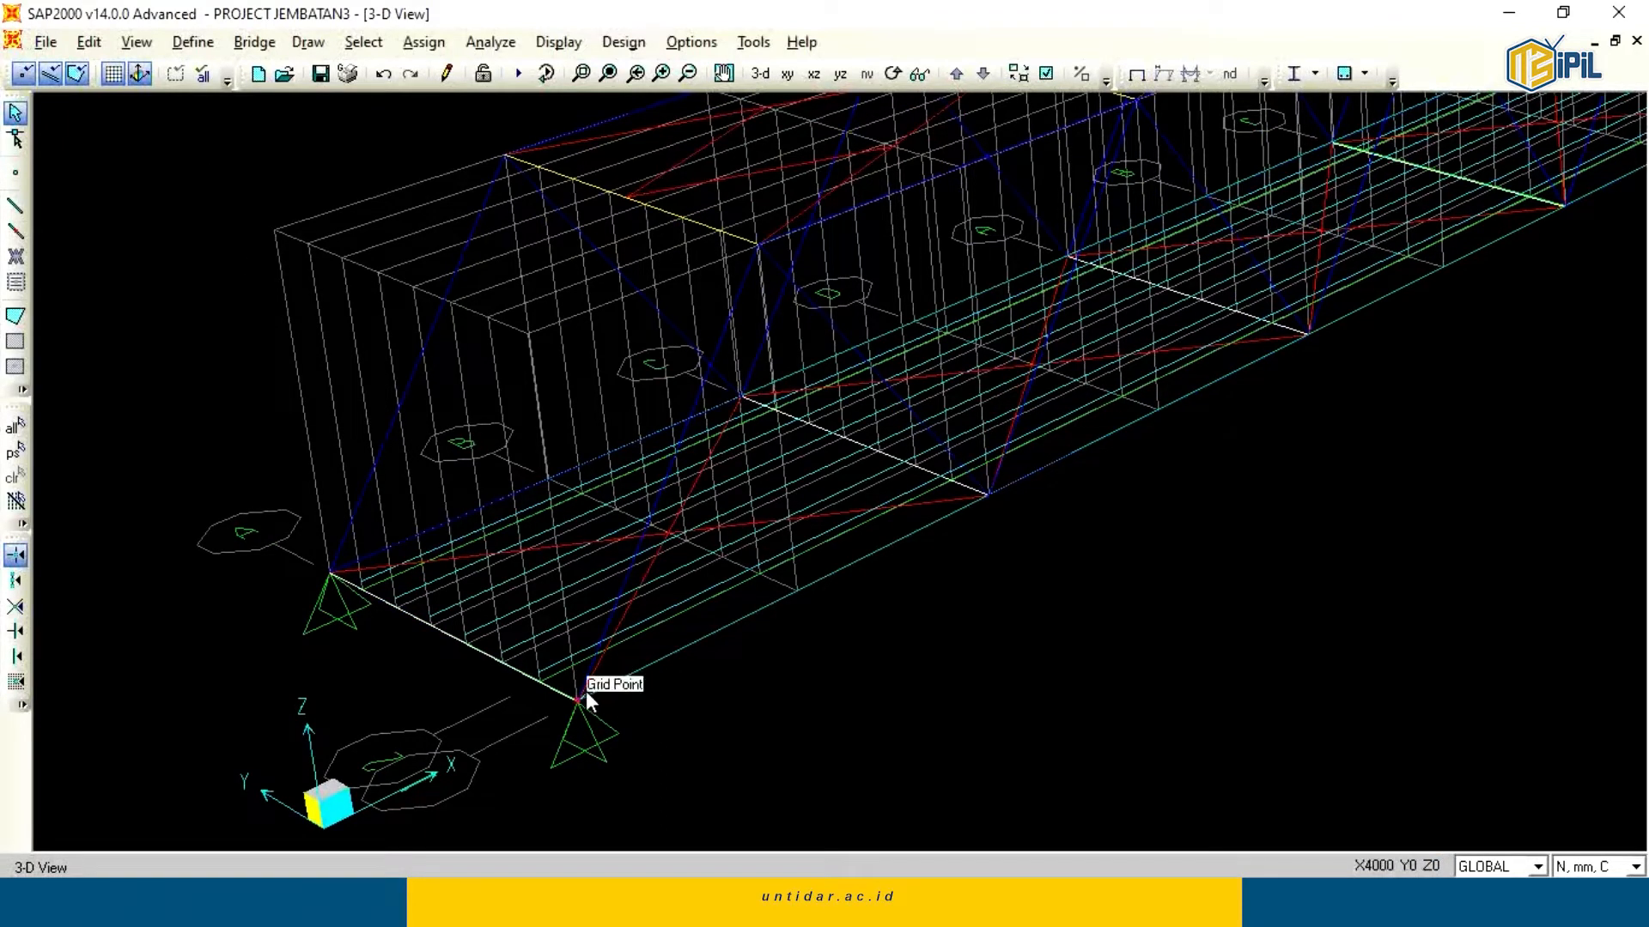
Define the linear link property LINK1 with all six directions U1 to R3 fixed.
{"action": "left_click", "coordinate": [192, 42]}
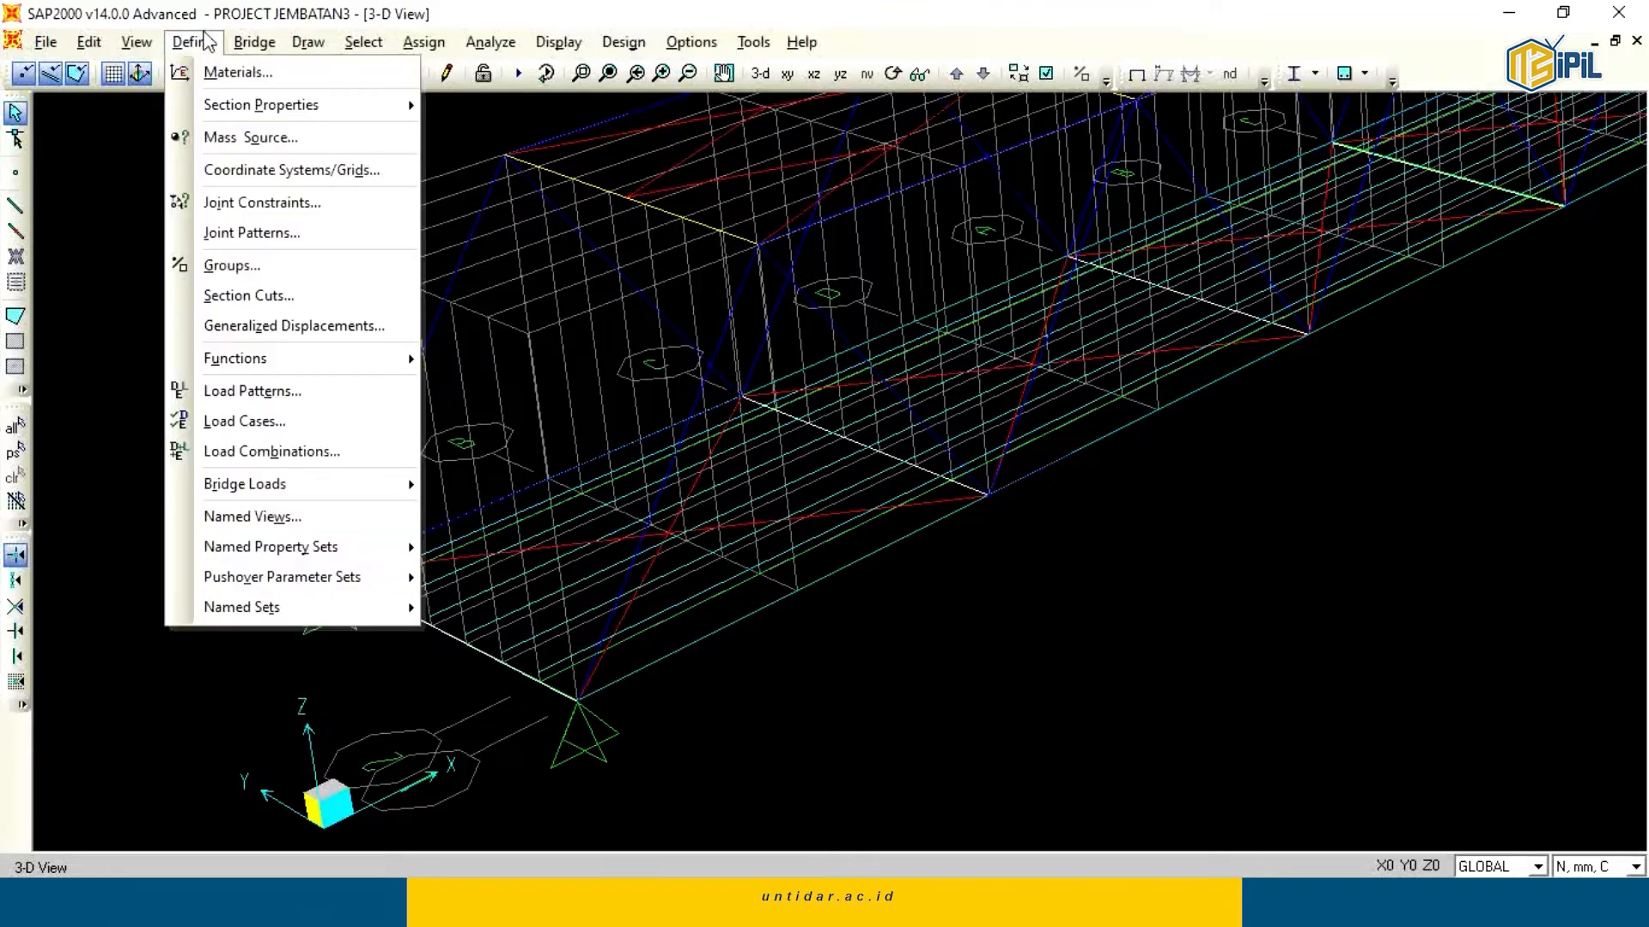
{"action": "mouse_move", "coordinate": [314, 103]}
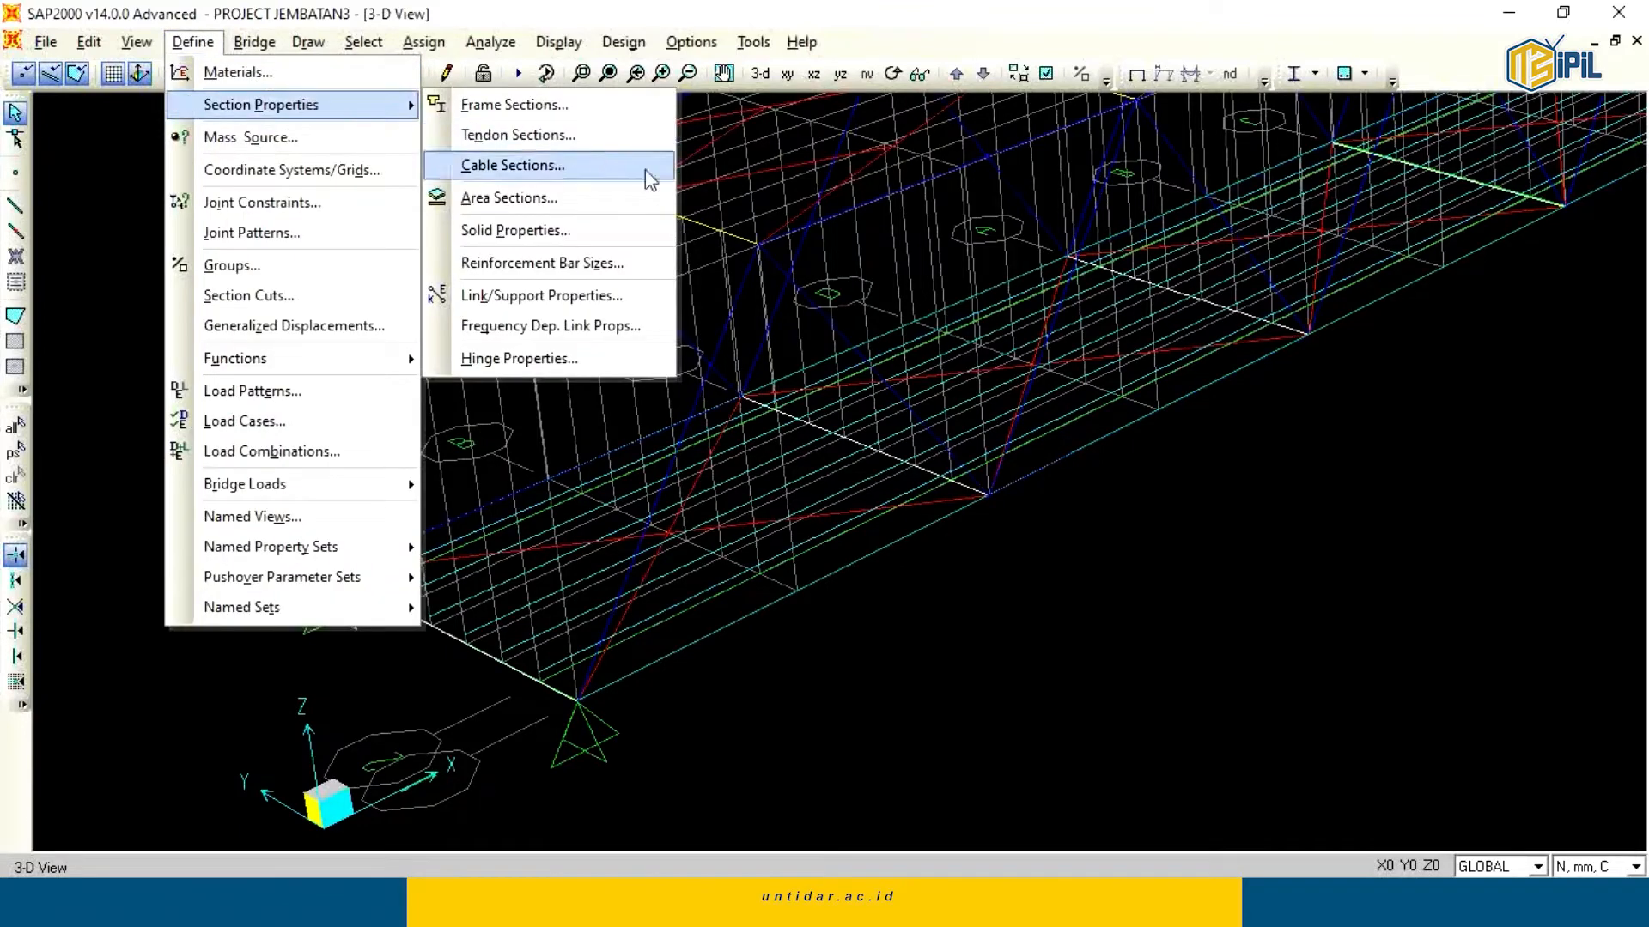
{"action": "left_click", "coordinate": [555, 298]}
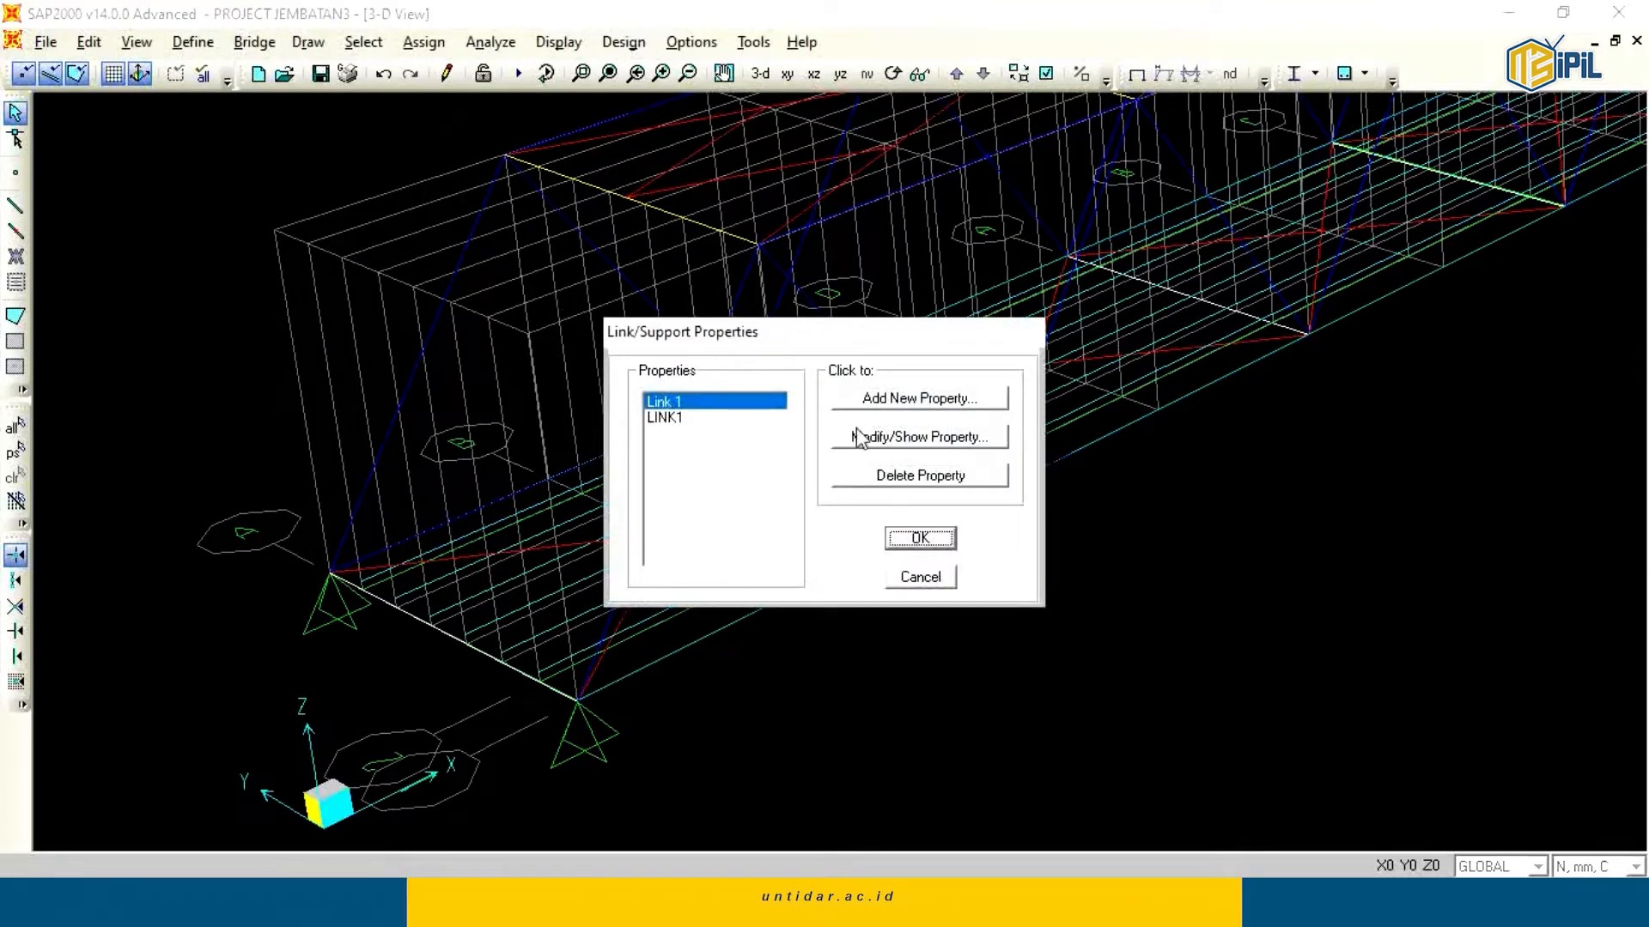
{"action": "left_click", "coordinate": [737, 417]}
{"action": "left_click", "coordinate": [730, 401]}
{"action": "left_click", "coordinate": [729, 418]}
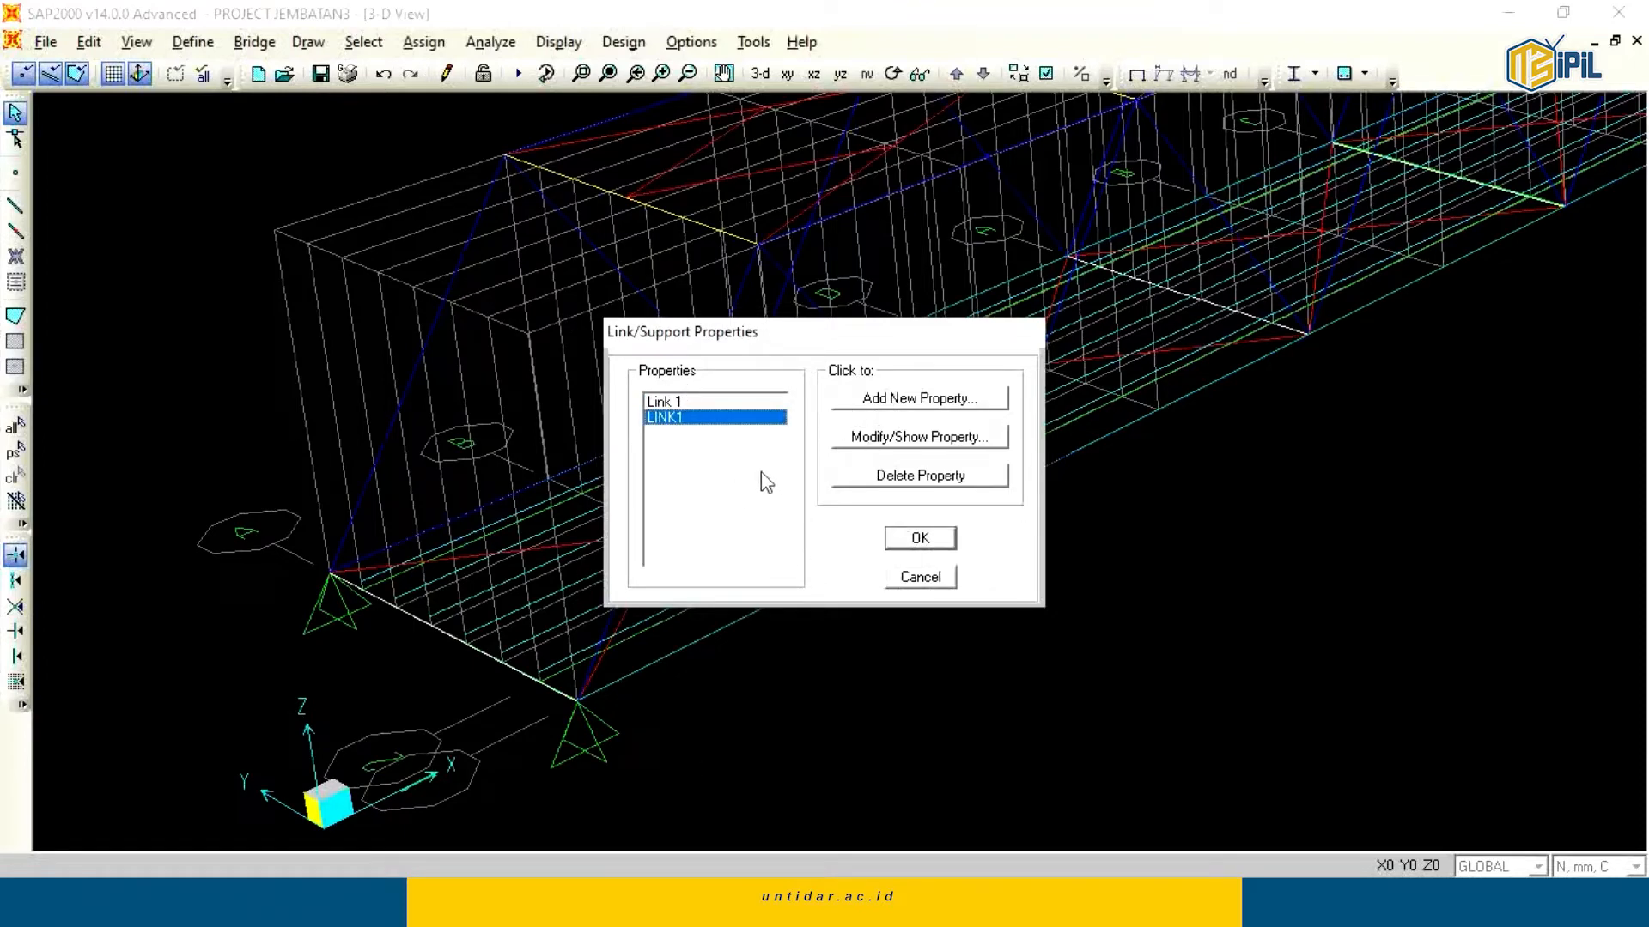
{"action": "left_click", "coordinate": [889, 440]}
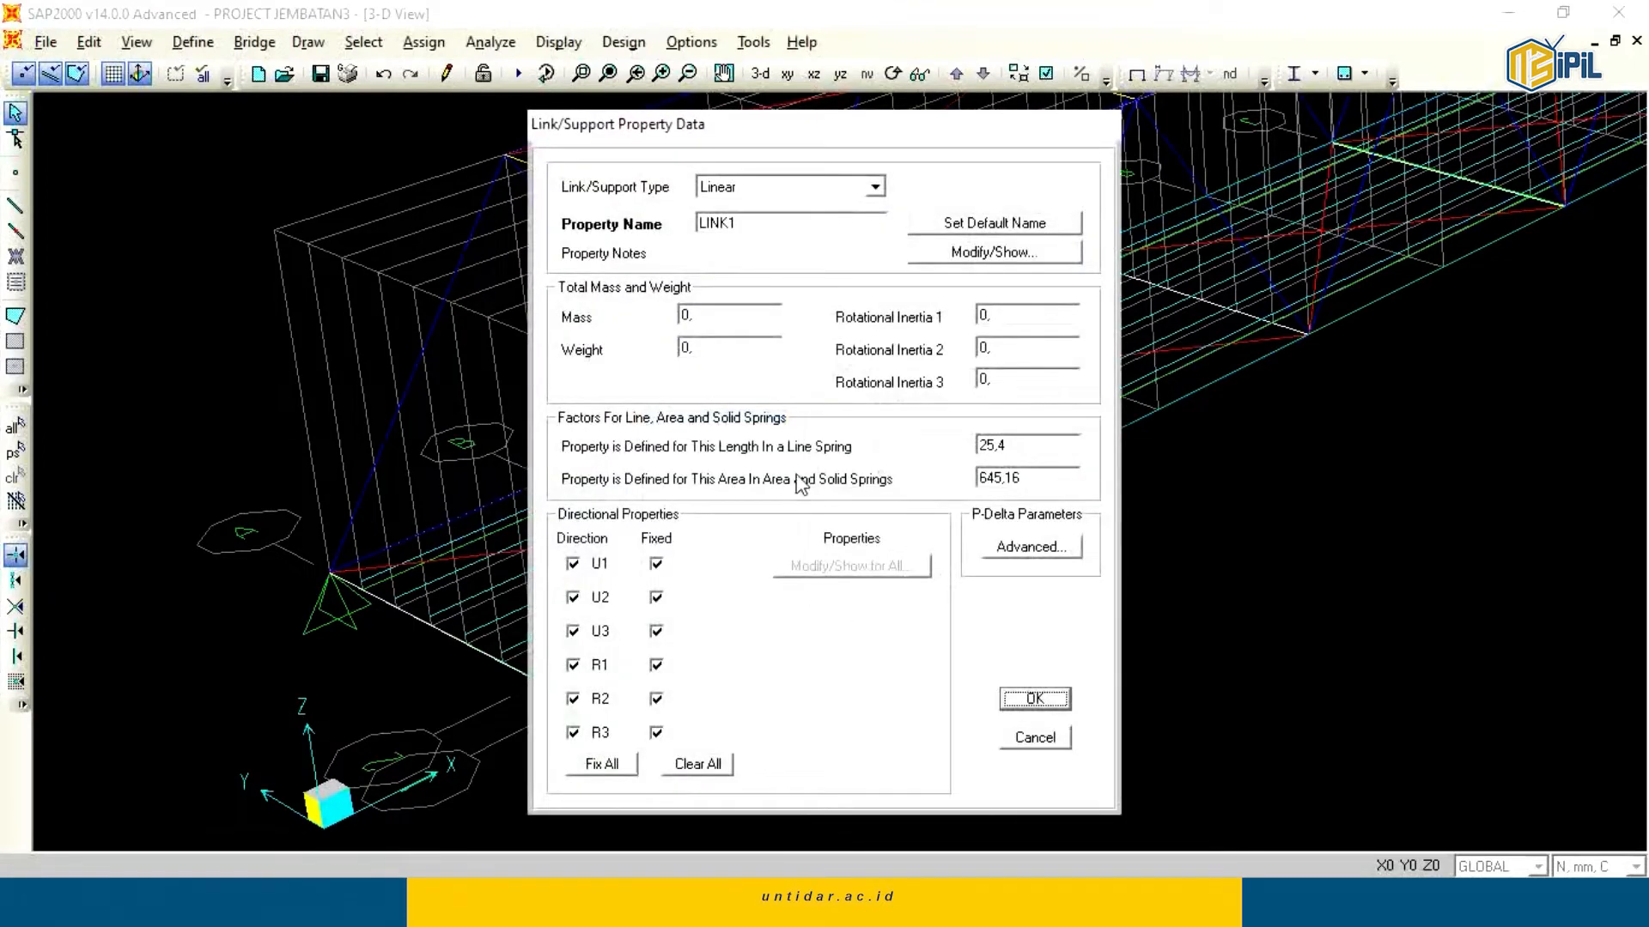
{"action": "left_click_drag", "start_coordinate": [968, 137], "coordinate": [962, 107]}
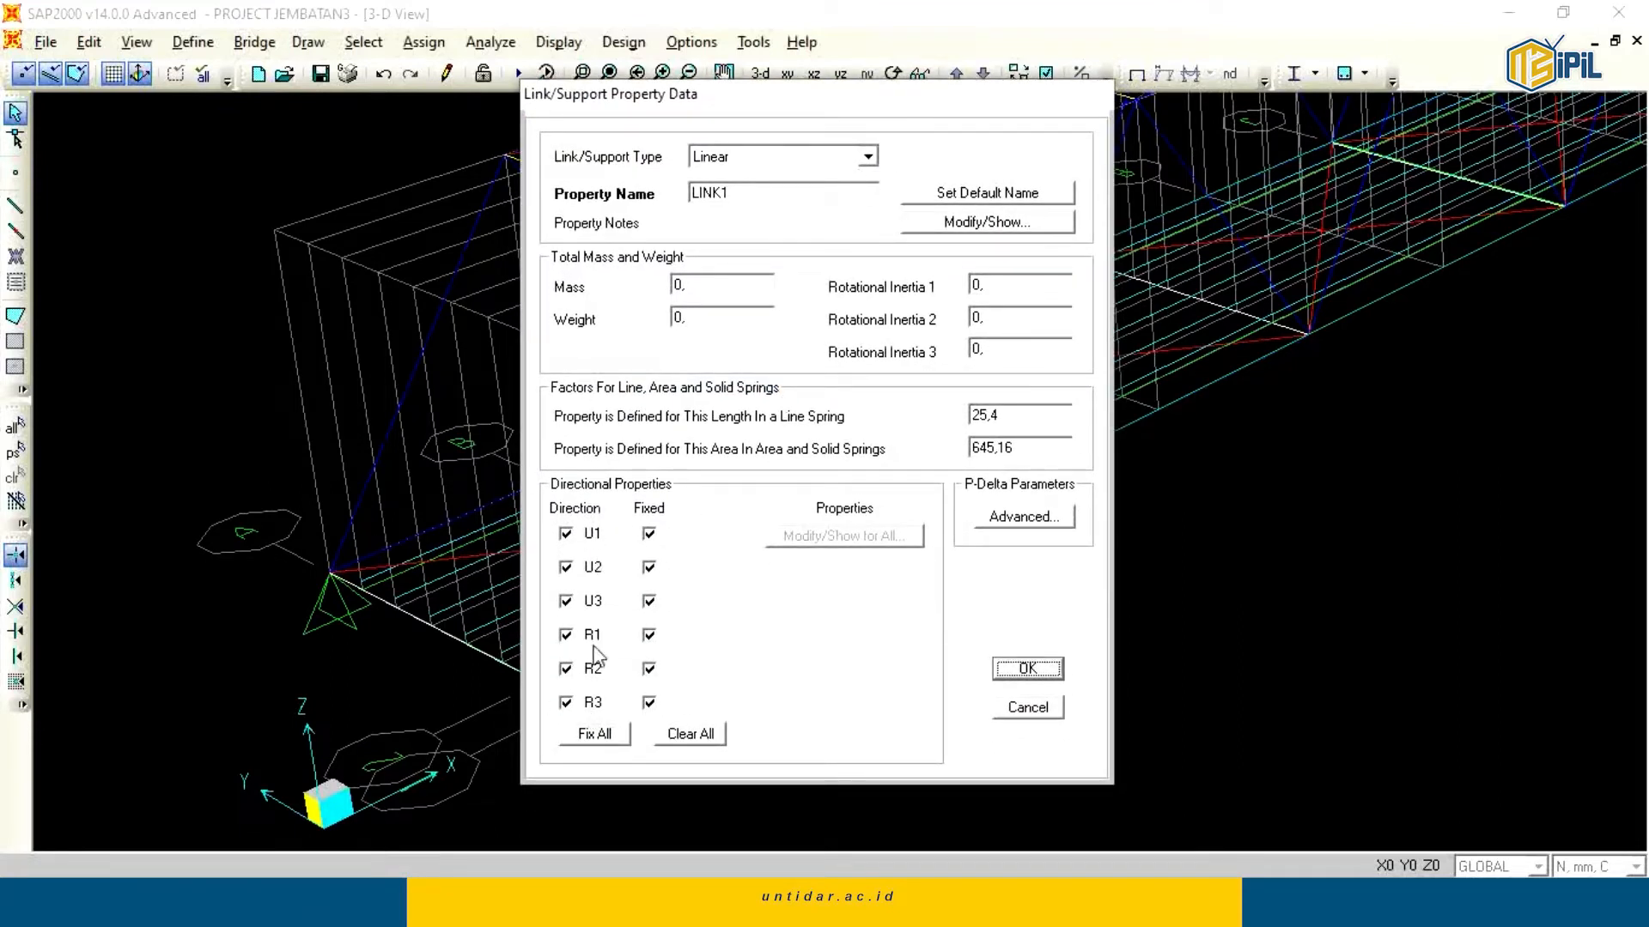
{"action": "left_click", "coordinate": [609, 735]}
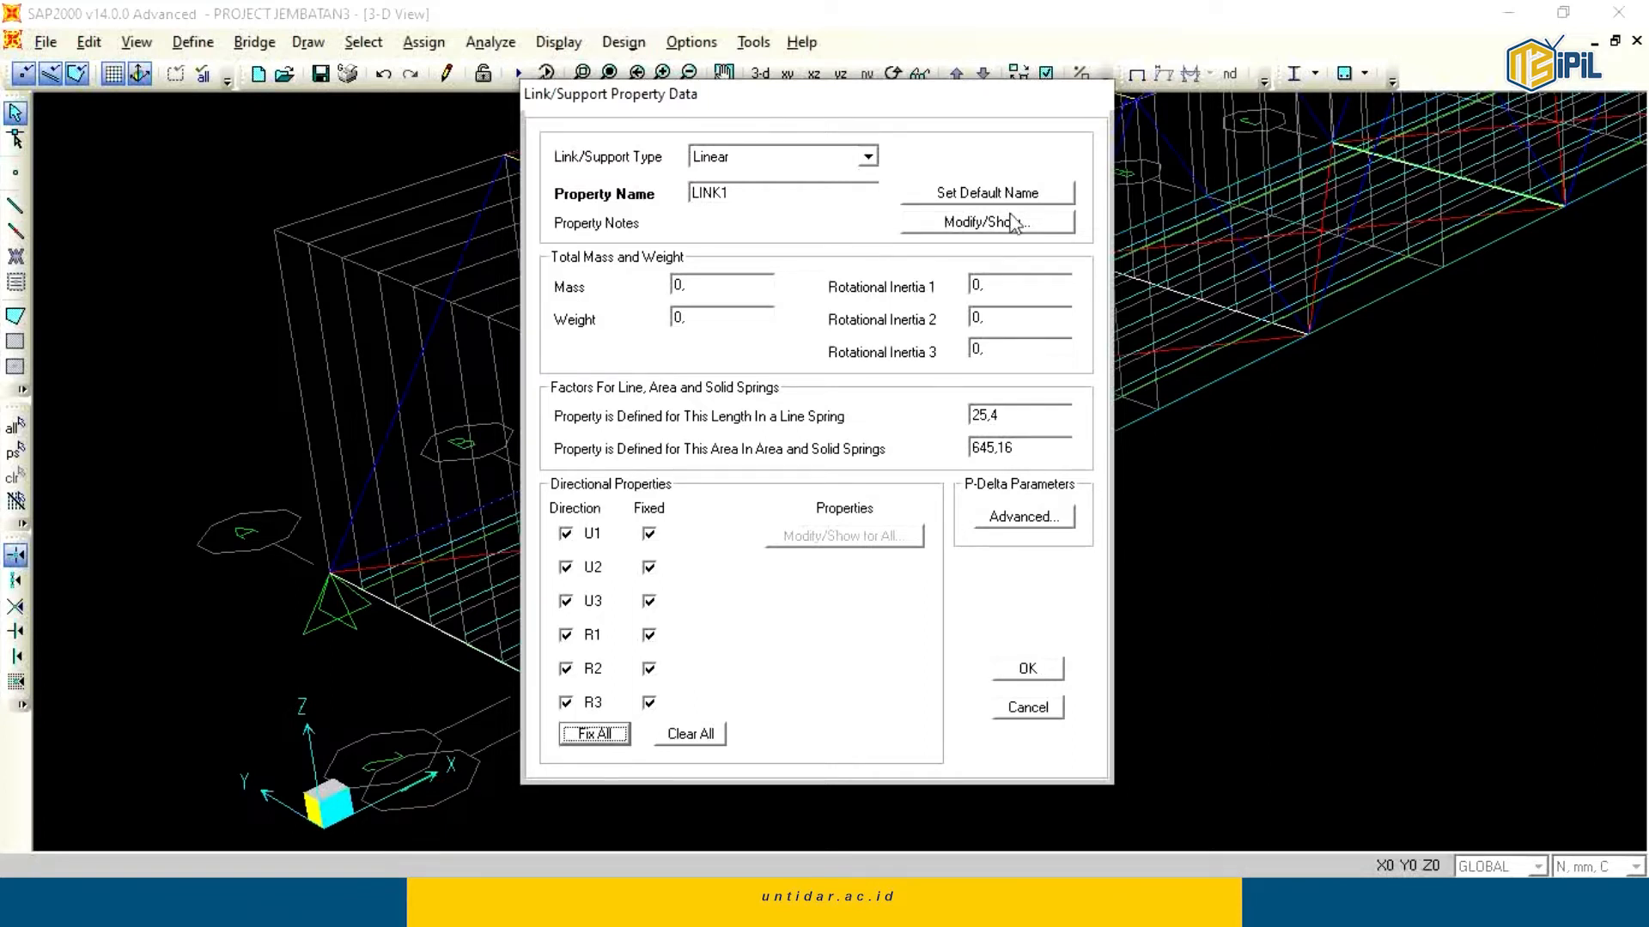
{"action": "left_click", "coordinate": [1030, 669]}
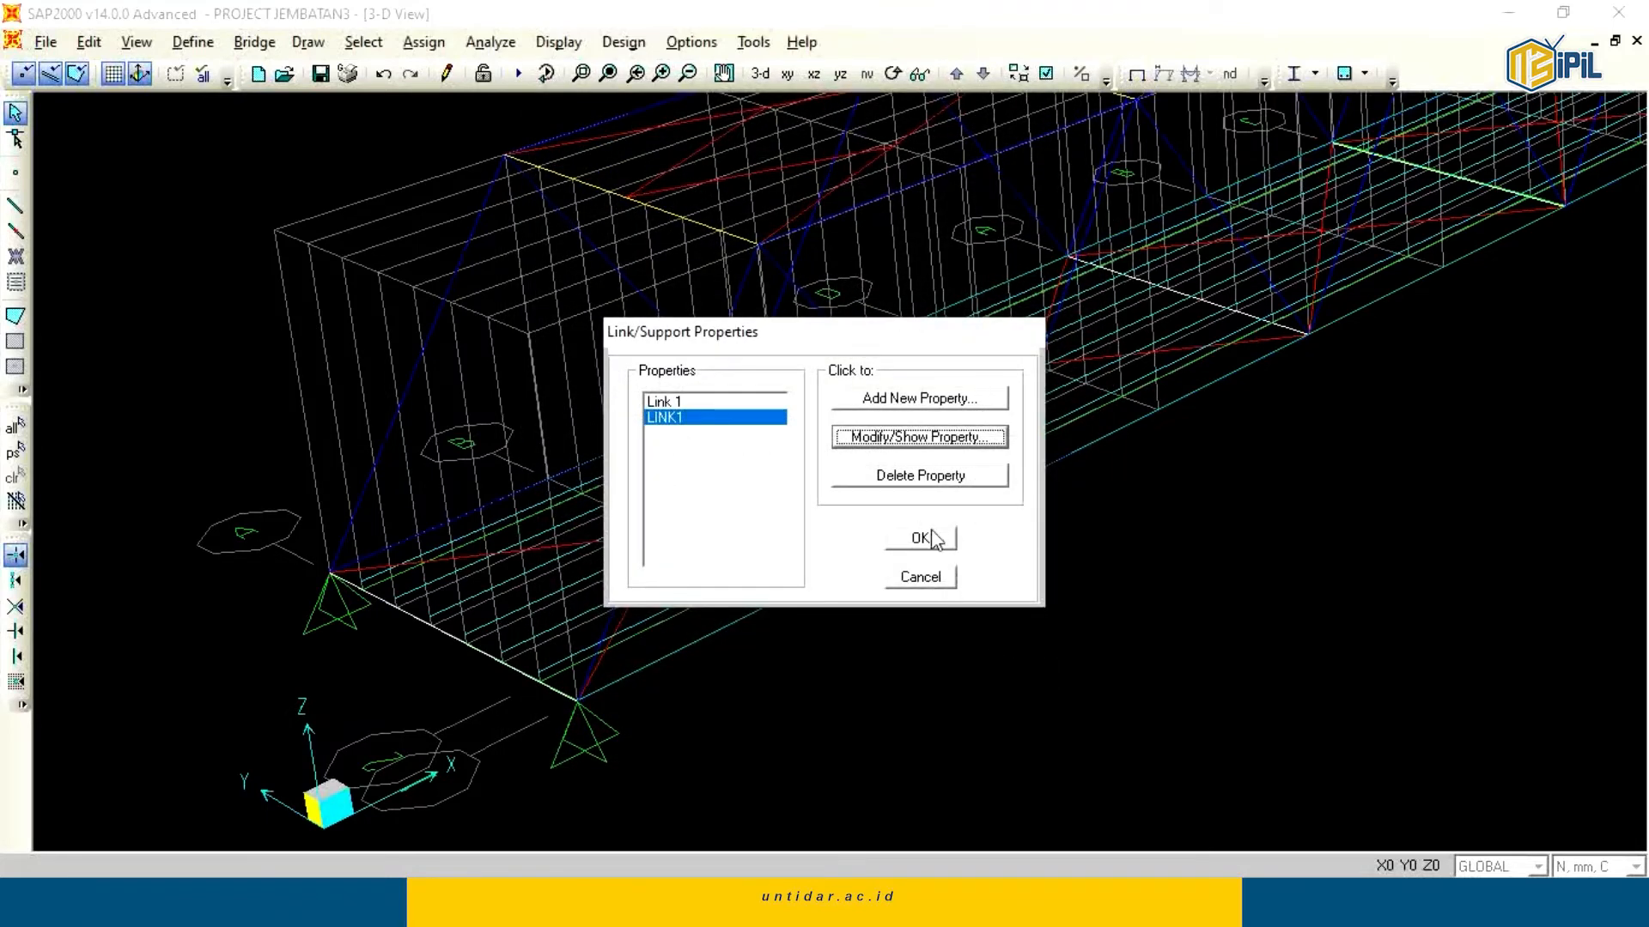
{"action": "left_click", "coordinate": [935, 539]}
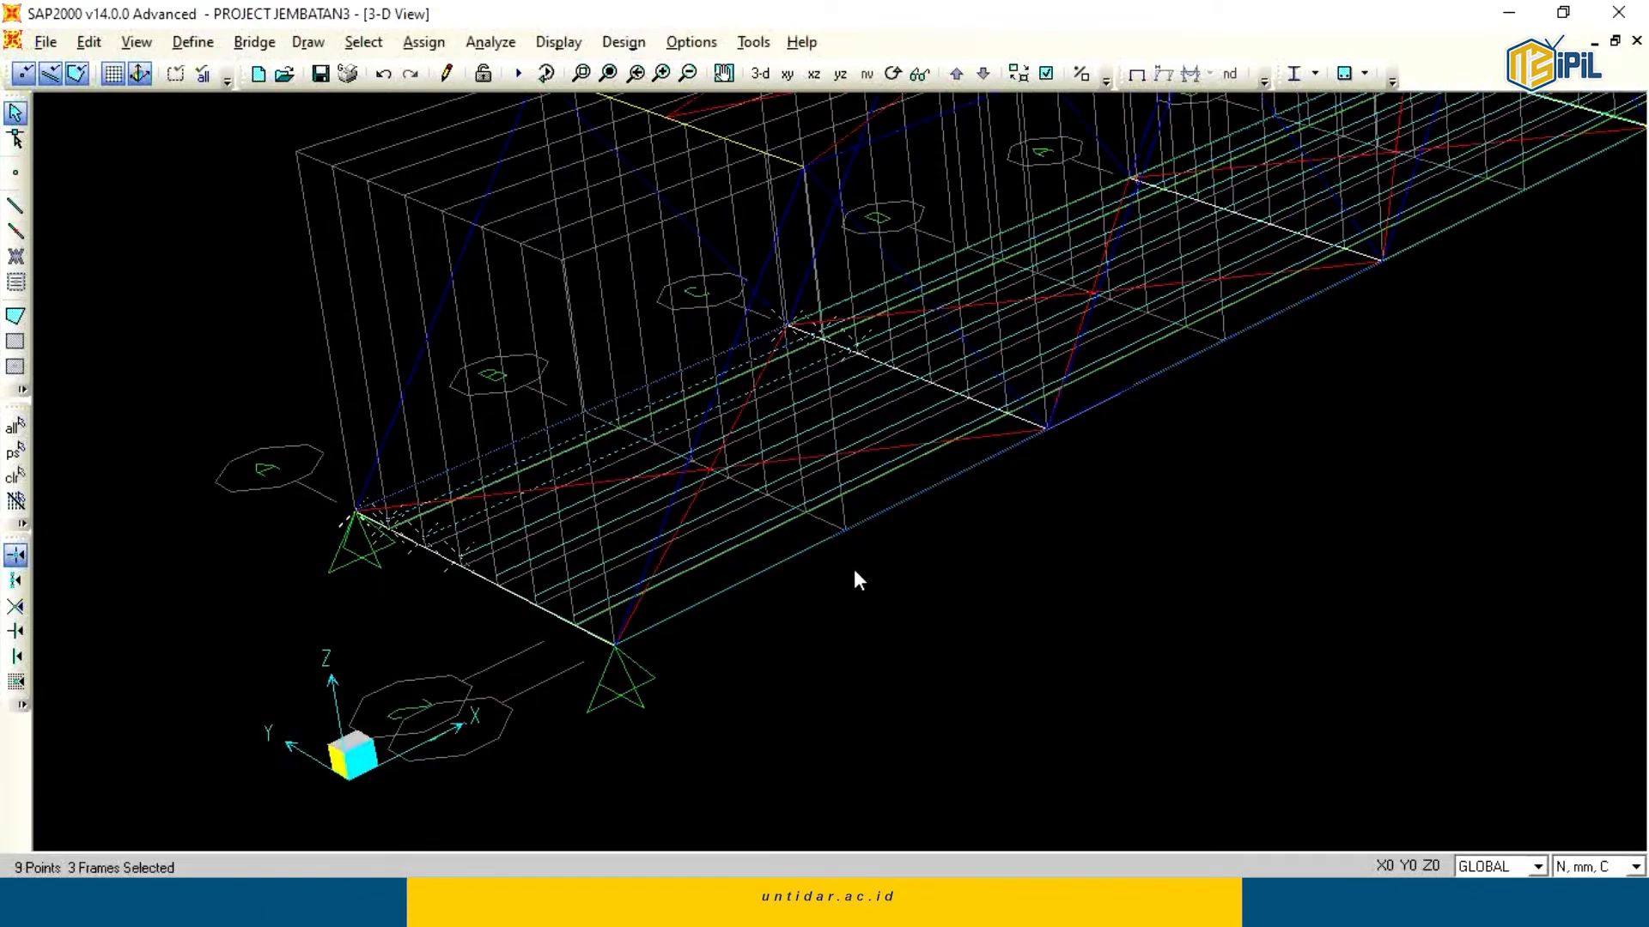
Clear the selection and draw a two-joint LINK1 link between the stringer end at X4000 Y1000 Z176 and the end cross girder below.
{"action": "key", "text": "ctrl+q"}
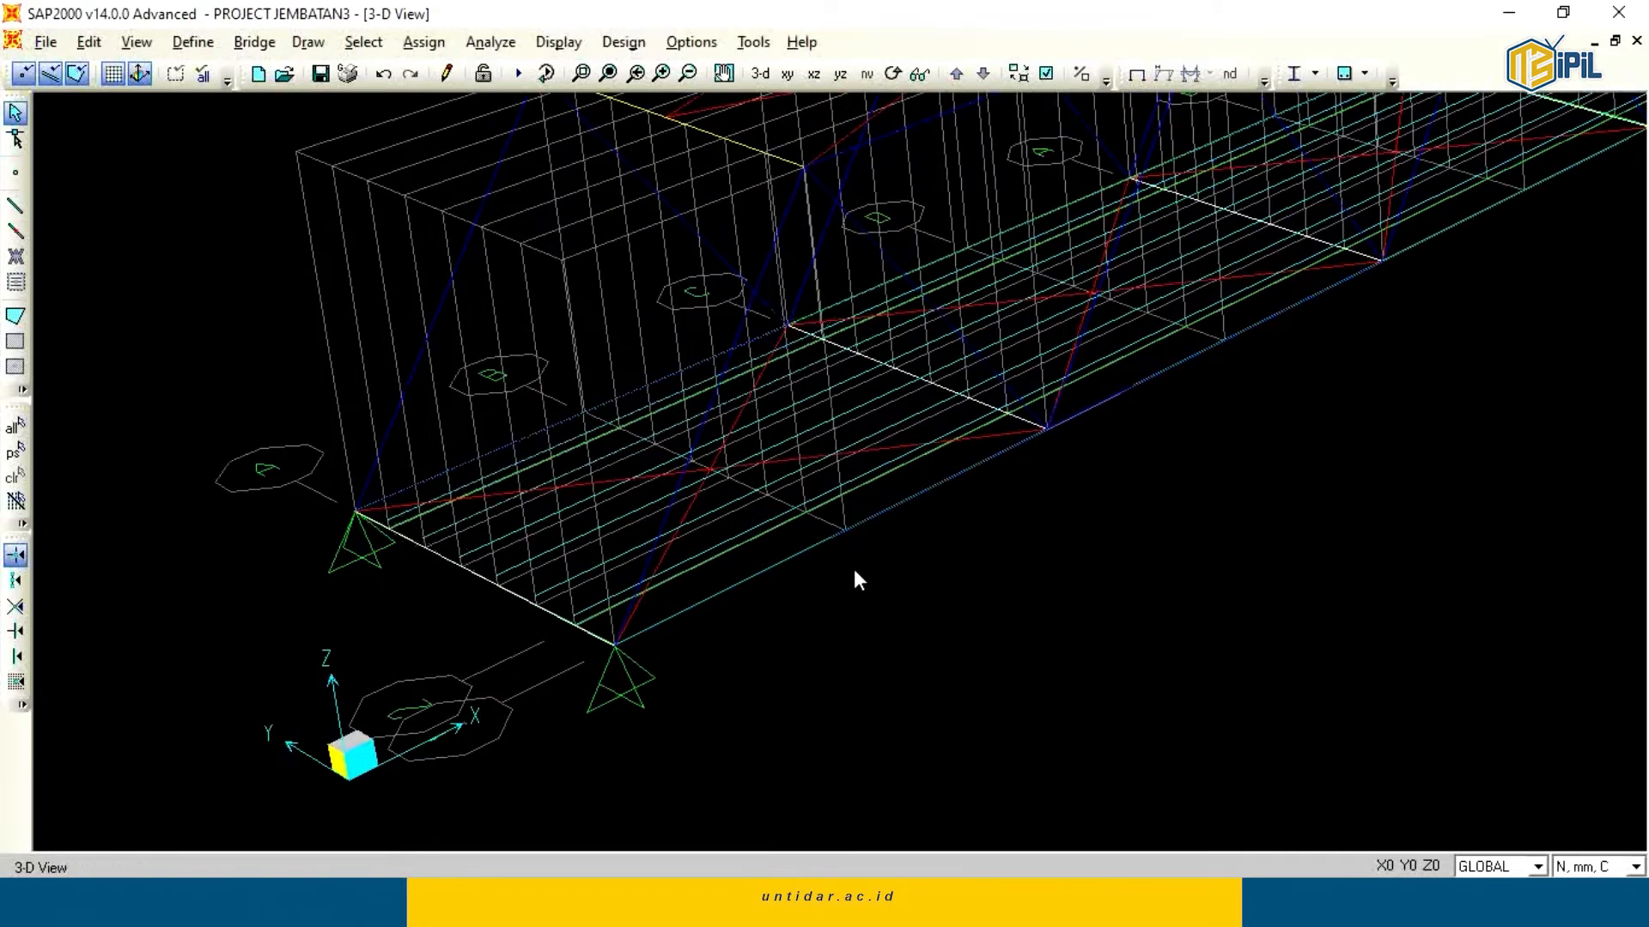
{"action": "left_click", "coordinate": [308, 41]}
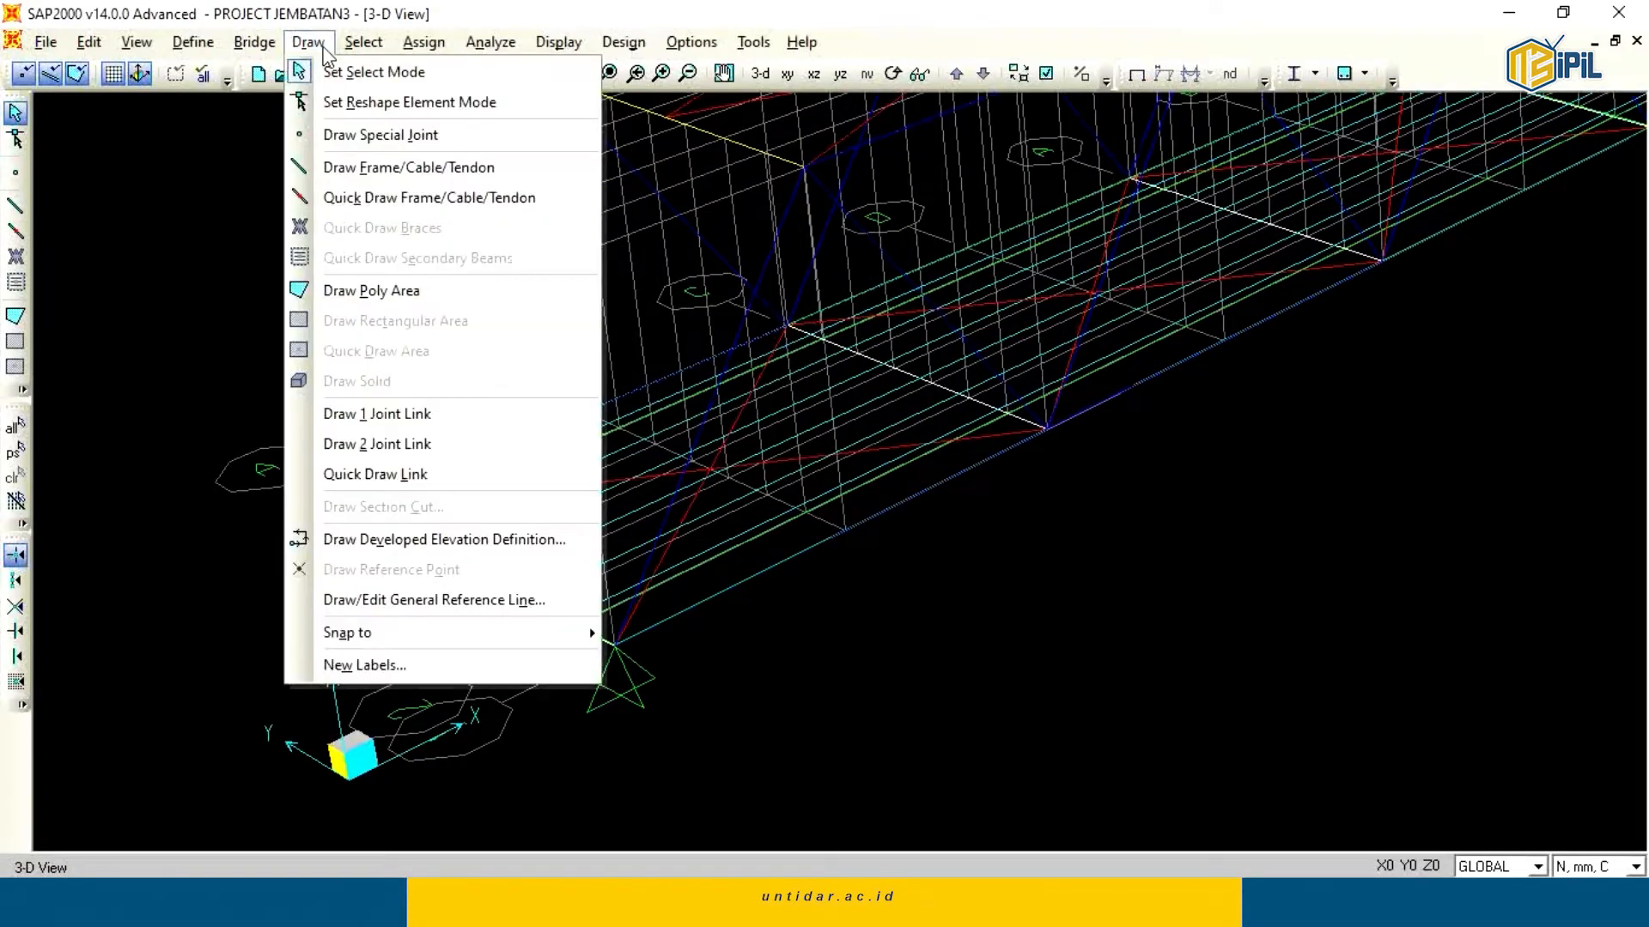
{"action": "left_click", "coordinate": [435, 443]}
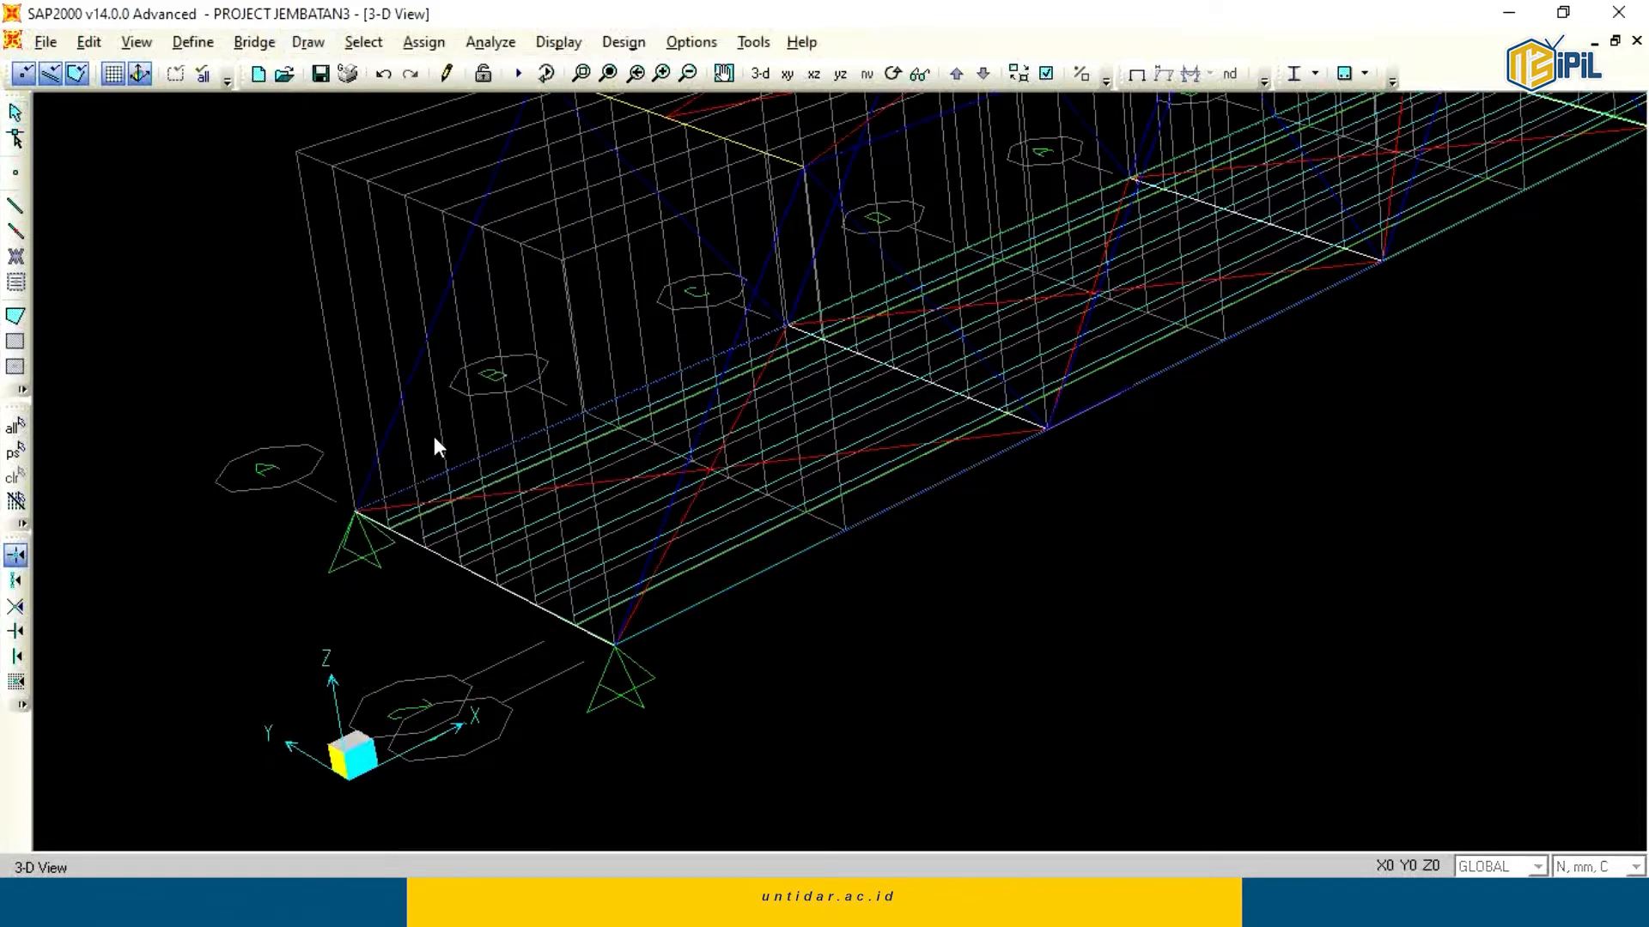
{"action": "left_click", "coordinate": [906, 414]}
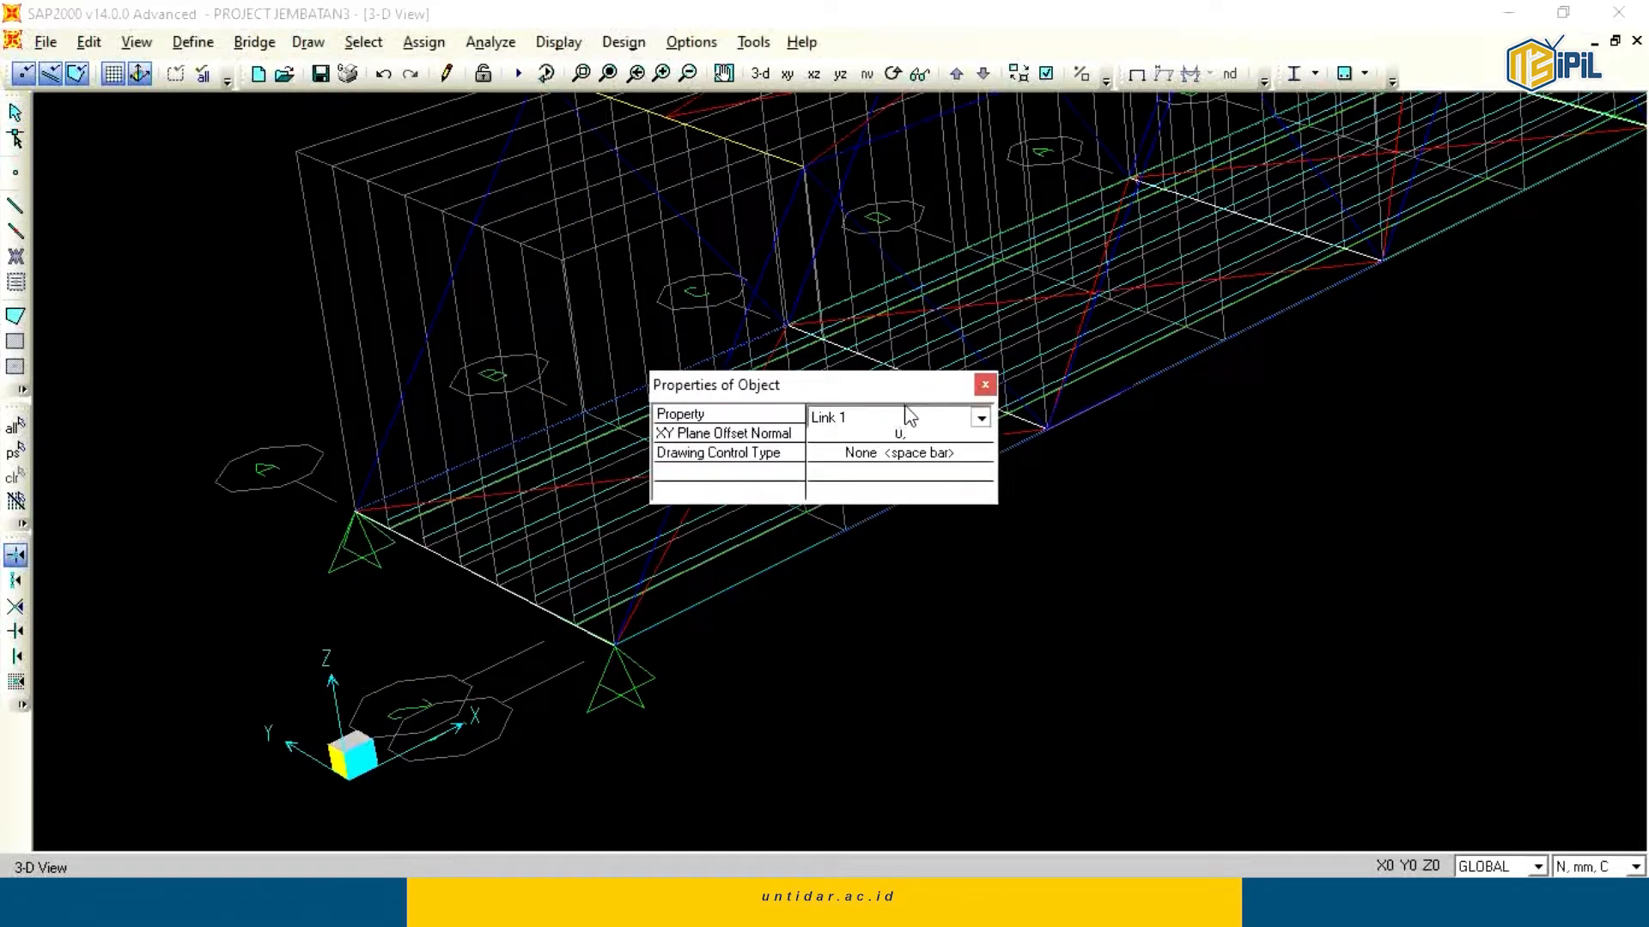
{"action": "left_click", "coordinate": [906, 417]}
{"action": "left_click", "coordinate": [863, 454]}
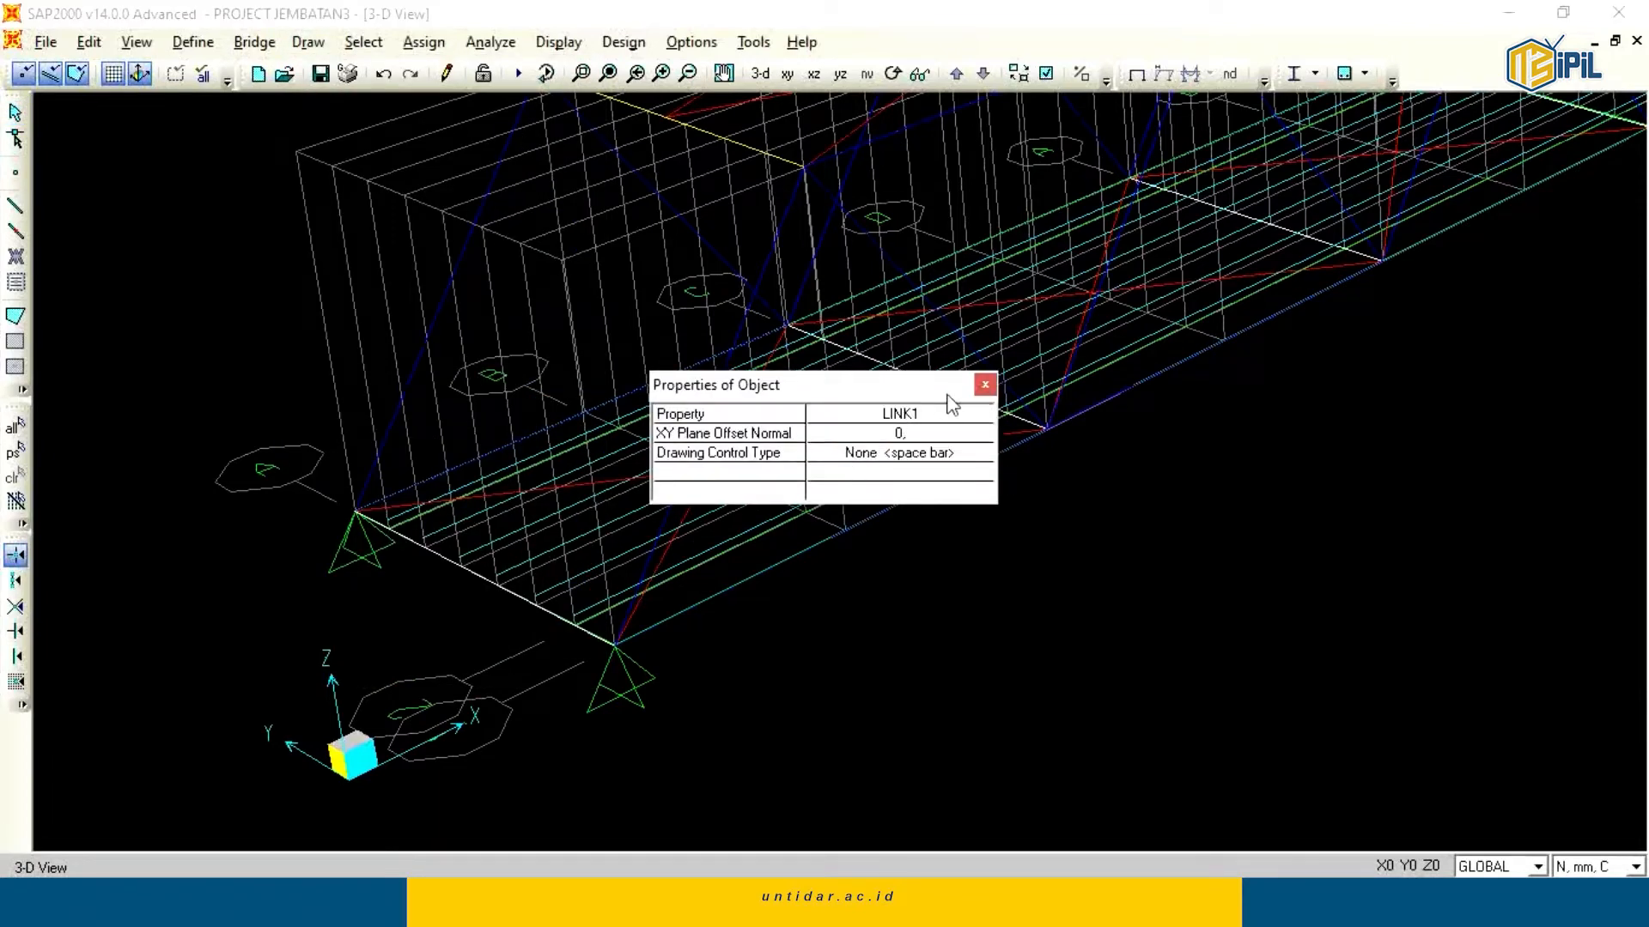
{"action": "left_click", "coordinate": [984, 385]}
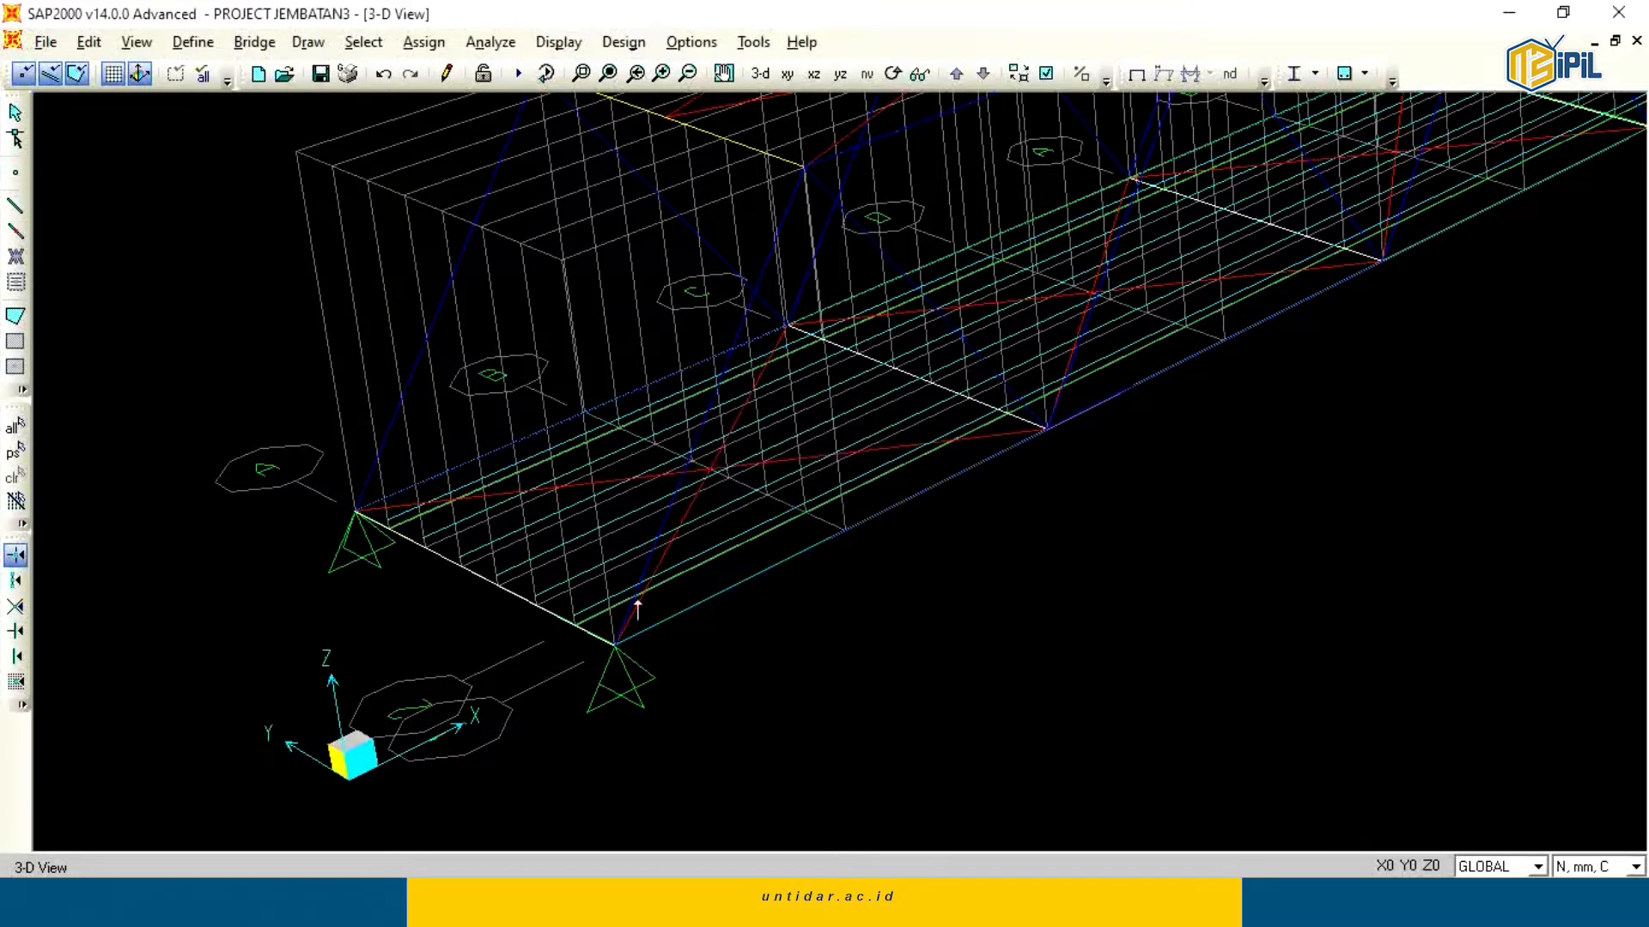
{"action": "scroll", "coordinate": [568, 638], "scroll_direction": "up", "scroll_amount": 2}
{"action": "scroll", "coordinate": [571, 636], "scroll_direction": "up", "scroll_amount": 1}
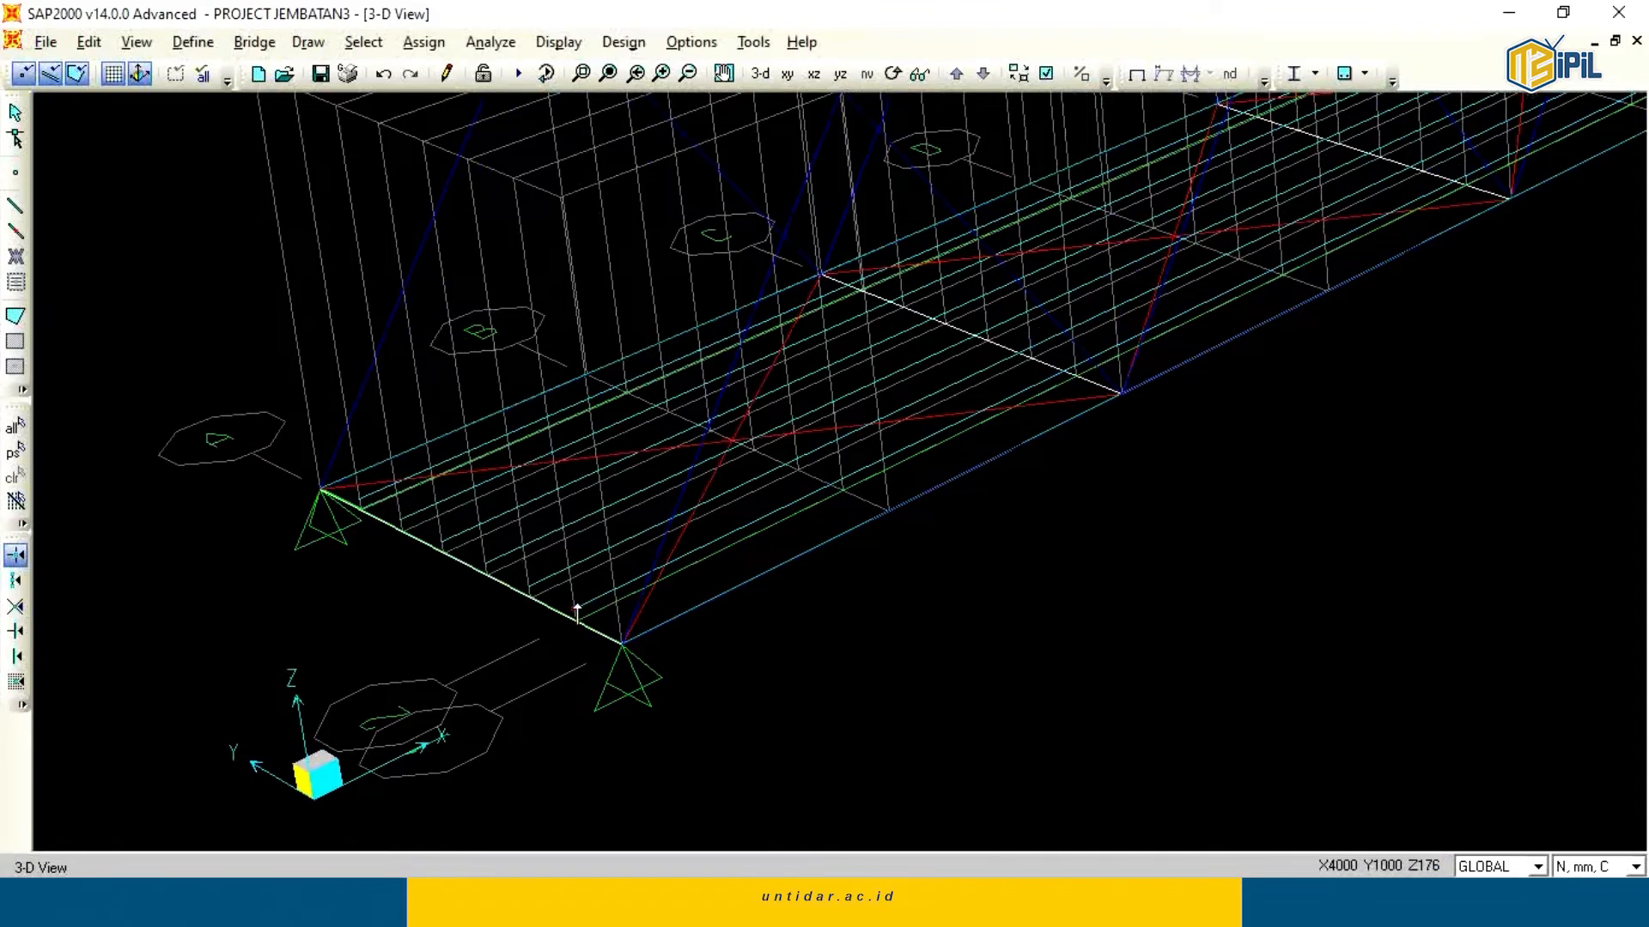
{"action": "left_click", "coordinate": [578, 622]}
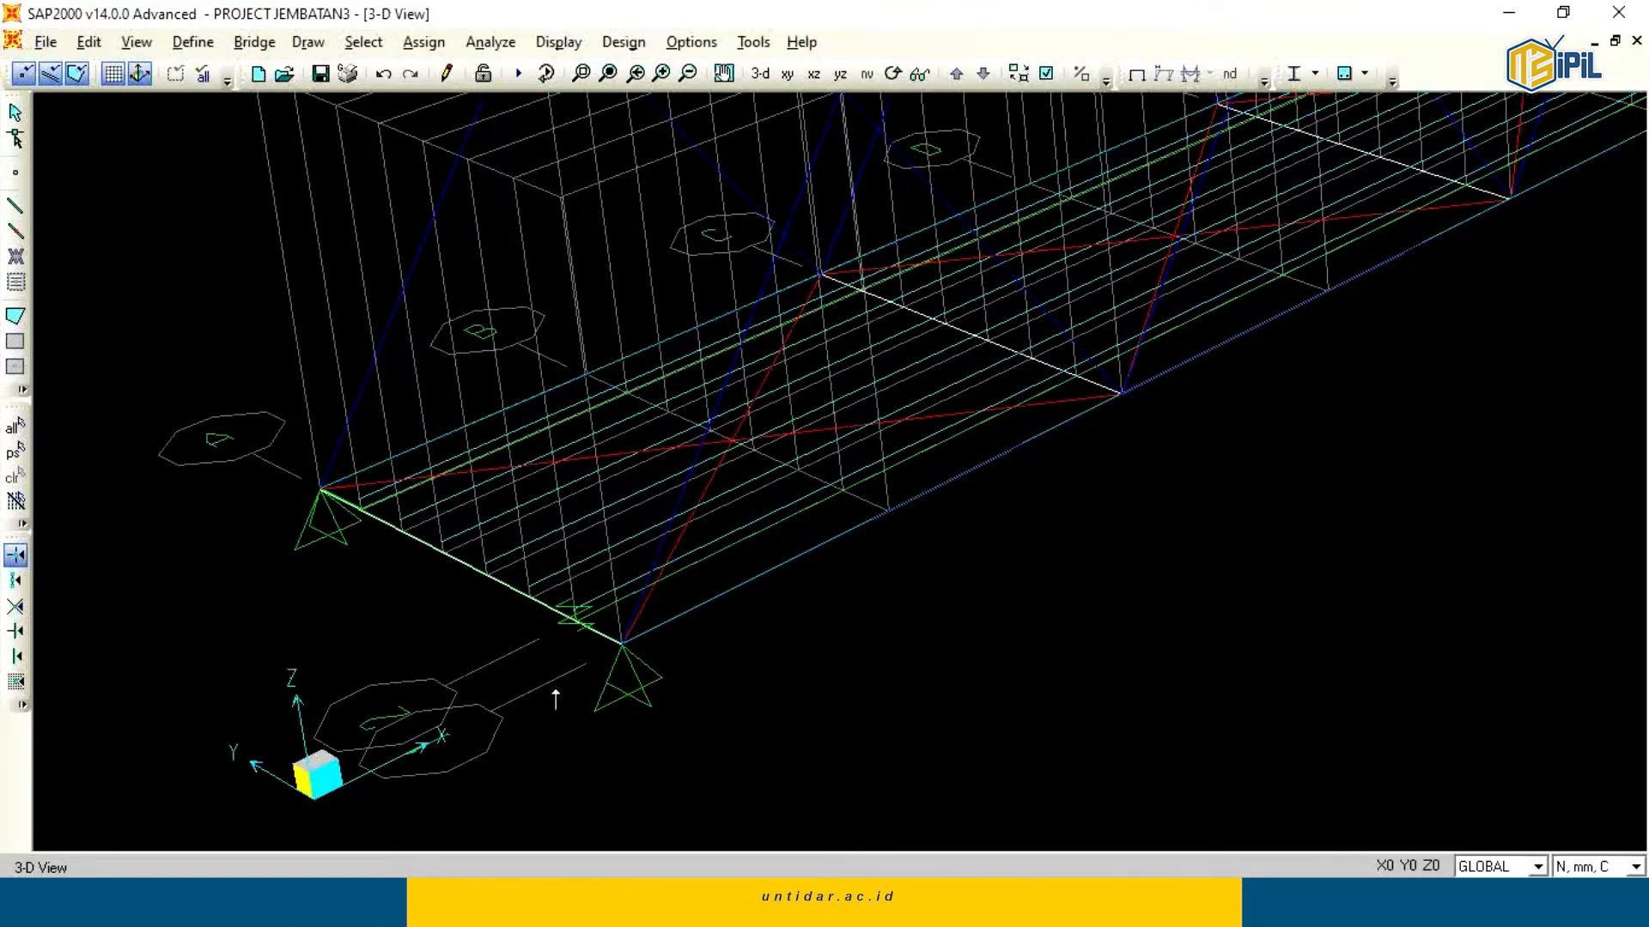
{"action": "scroll", "coordinate": [567, 657], "scroll_direction": "up", "scroll_amount": 1}
{"action": "key", "text": "Escape"}
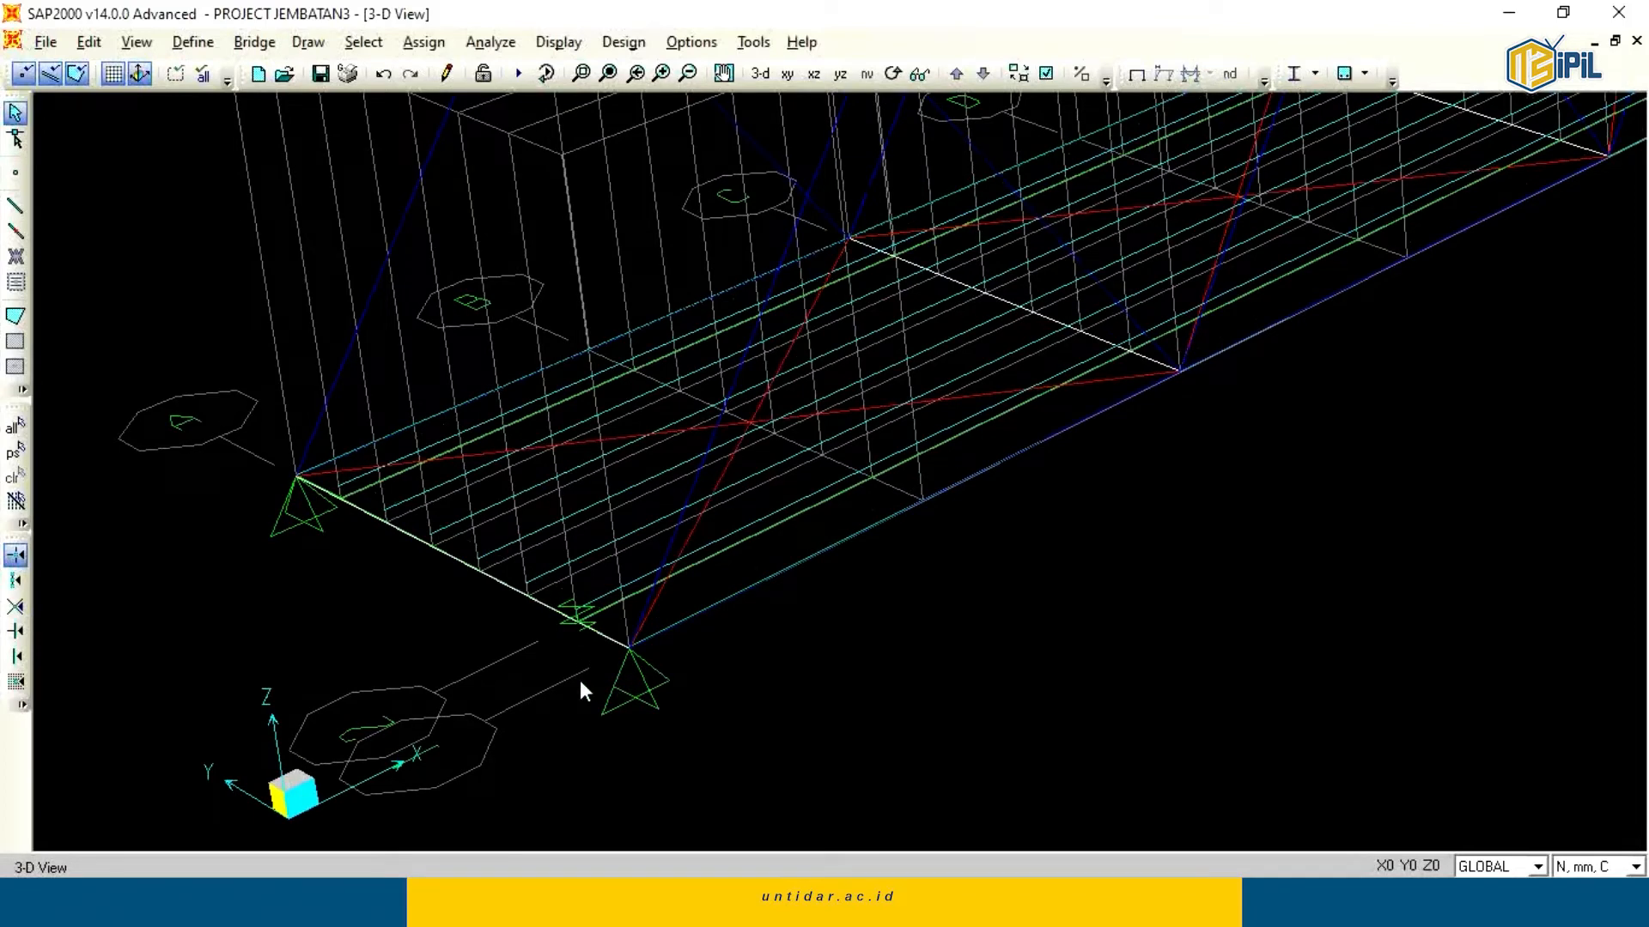
Replicate the LINK1 link linearly with dy 1000 mm to the other stringer ends along the end cross girder.
{"action": "left_click_drag", "start_coordinate": [553, 600], "coordinate": [591, 645]}
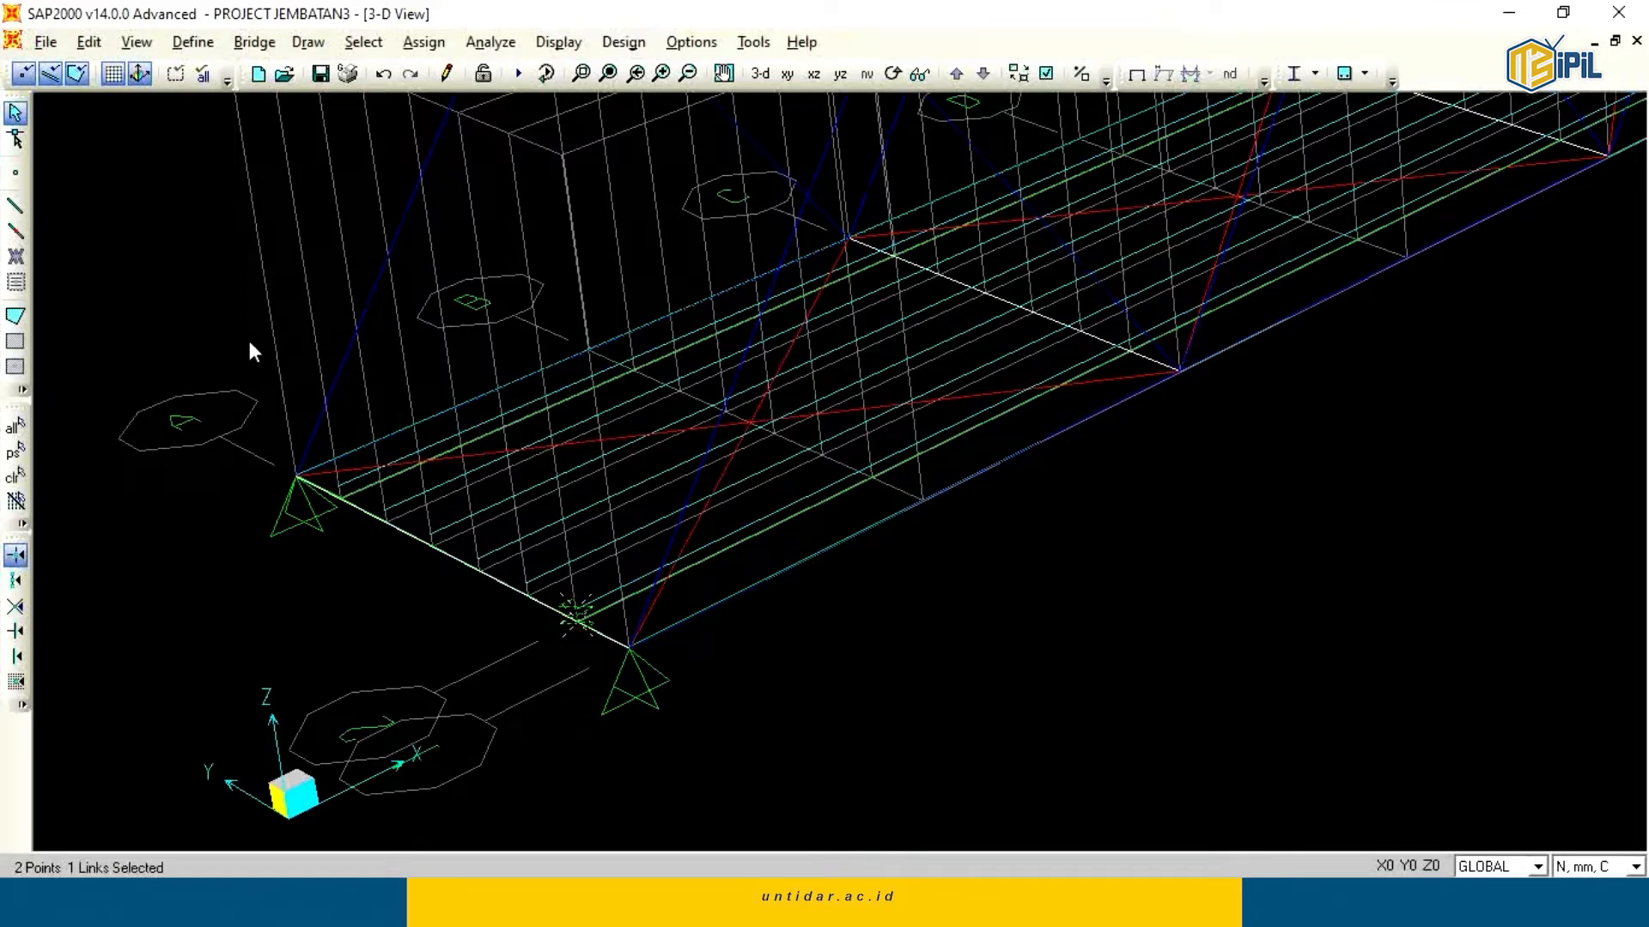
{"action": "left_click", "coordinate": [86, 42]}
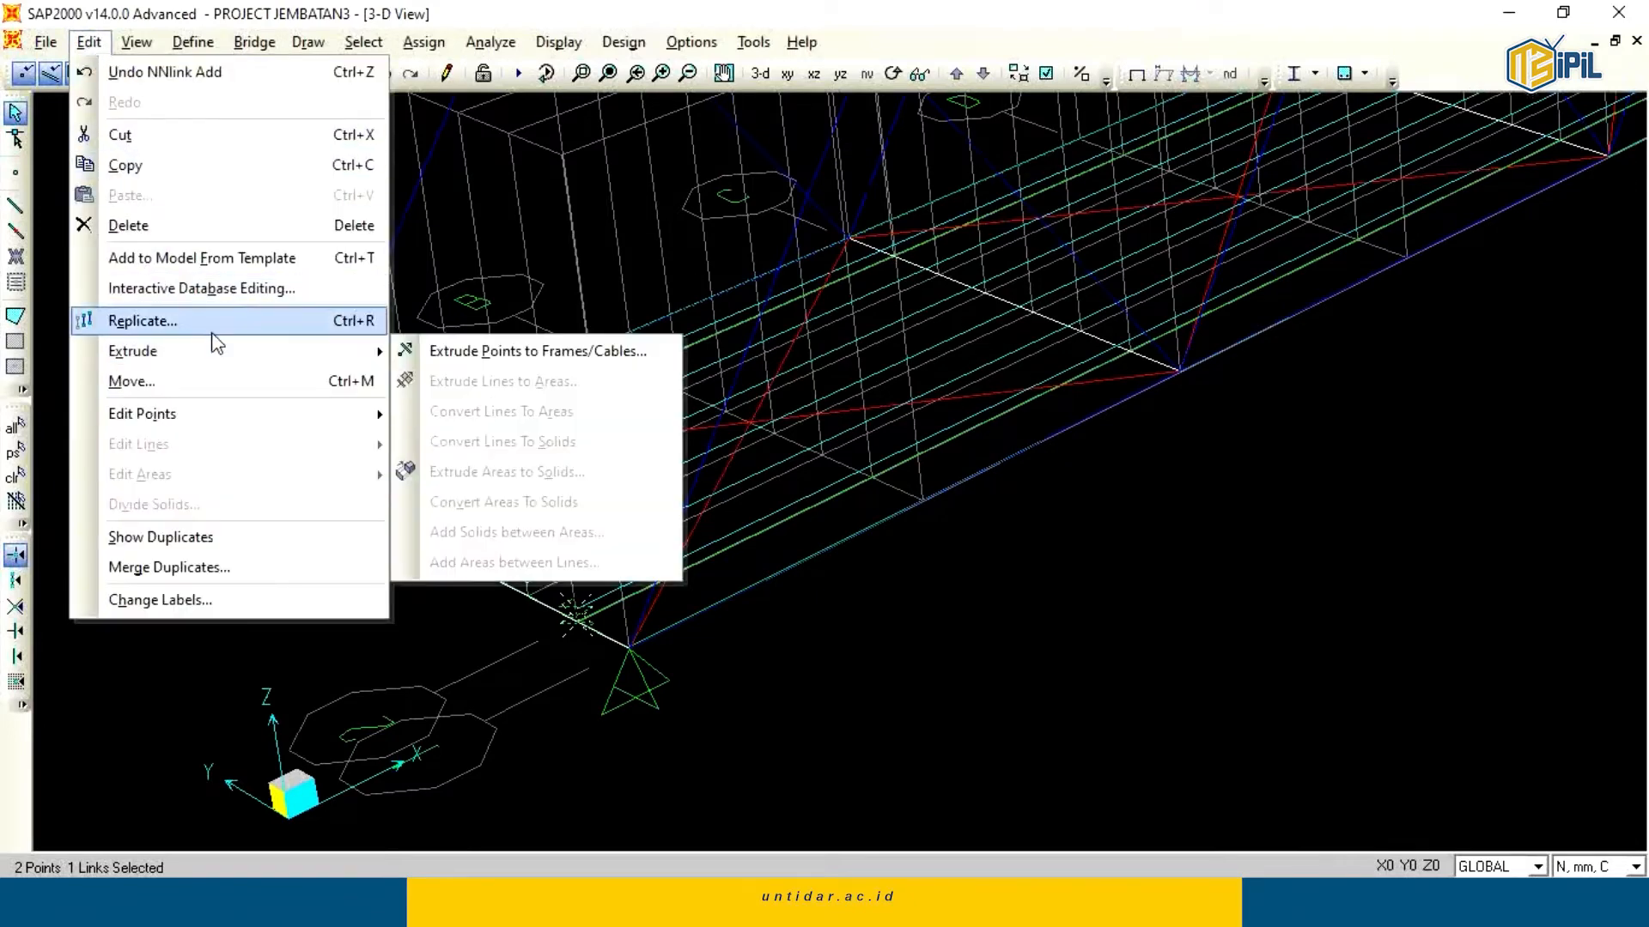
{"action": "left_click", "coordinate": [211, 332]}
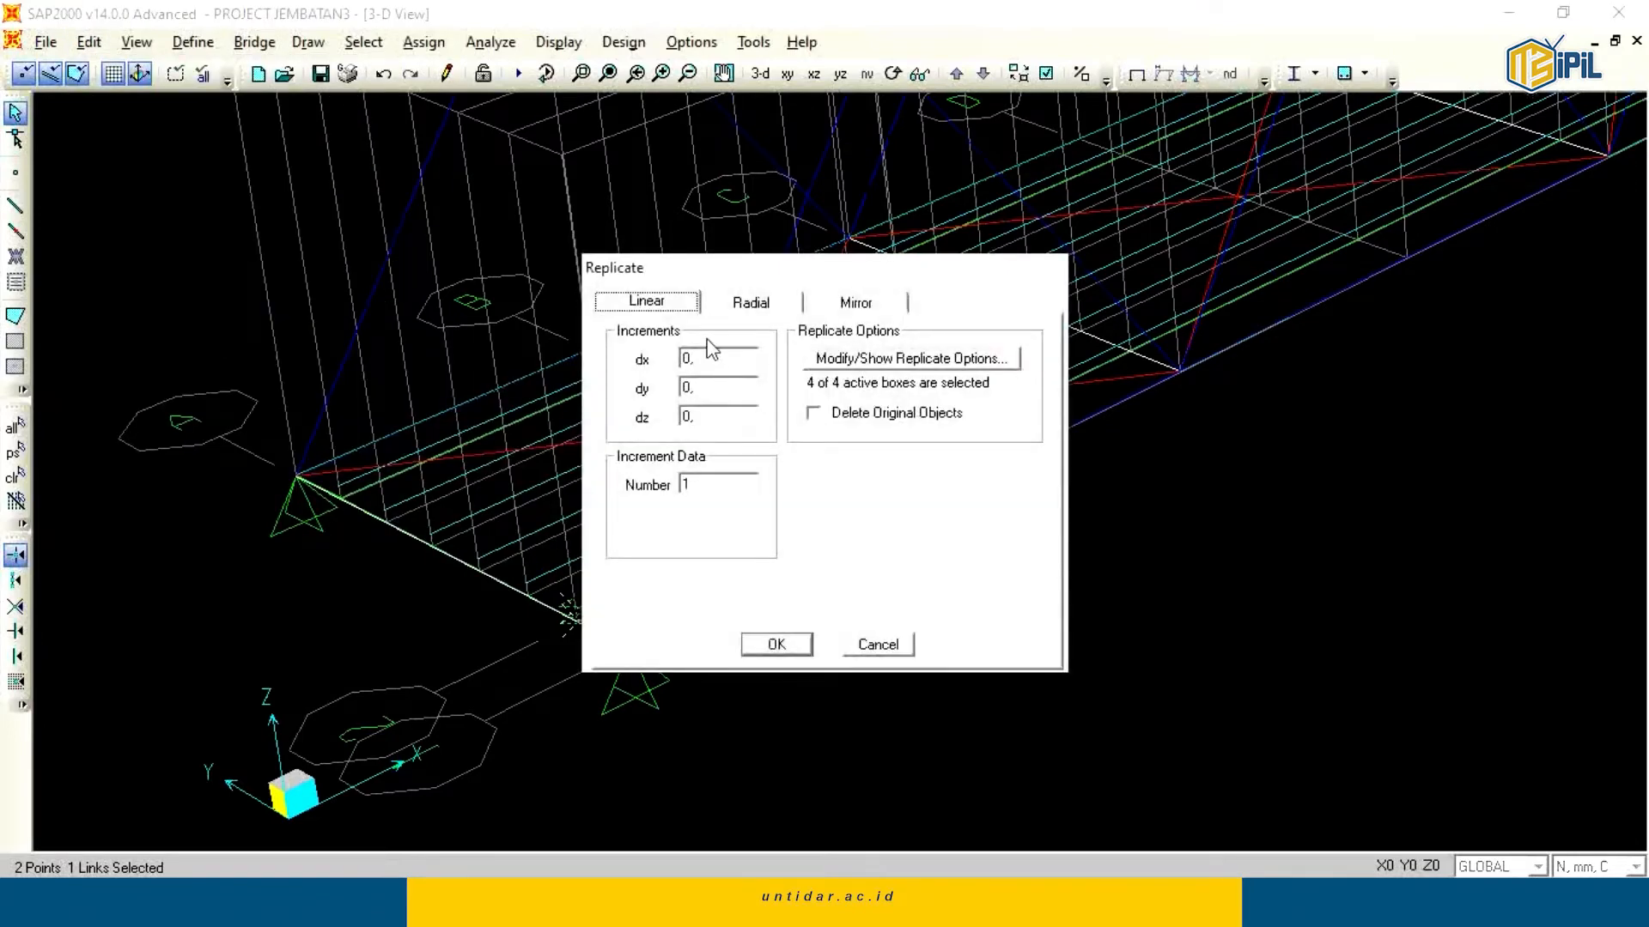
{"action": "left_click_drag", "start_coordinate": [744, 280], "coordinate": [984, 240]}
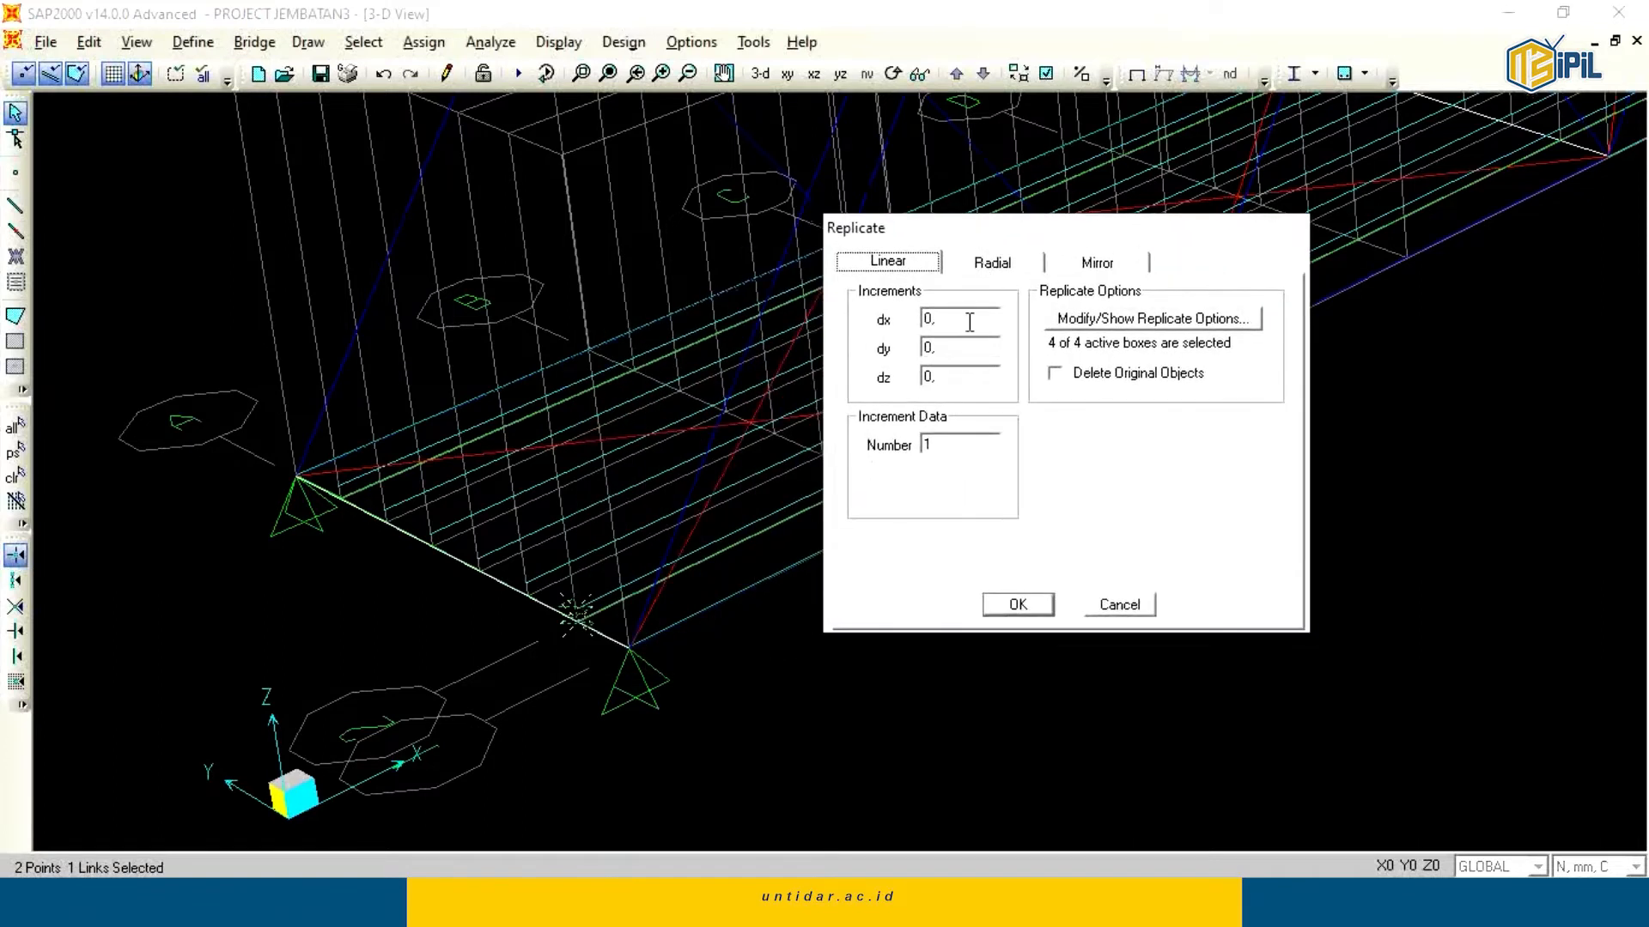
{"action": "double_click", "coordinate": [956, 349]}
{"action": "type", "text": "1000"}
{"action": "double_click", "coordinate": [966, 444]}
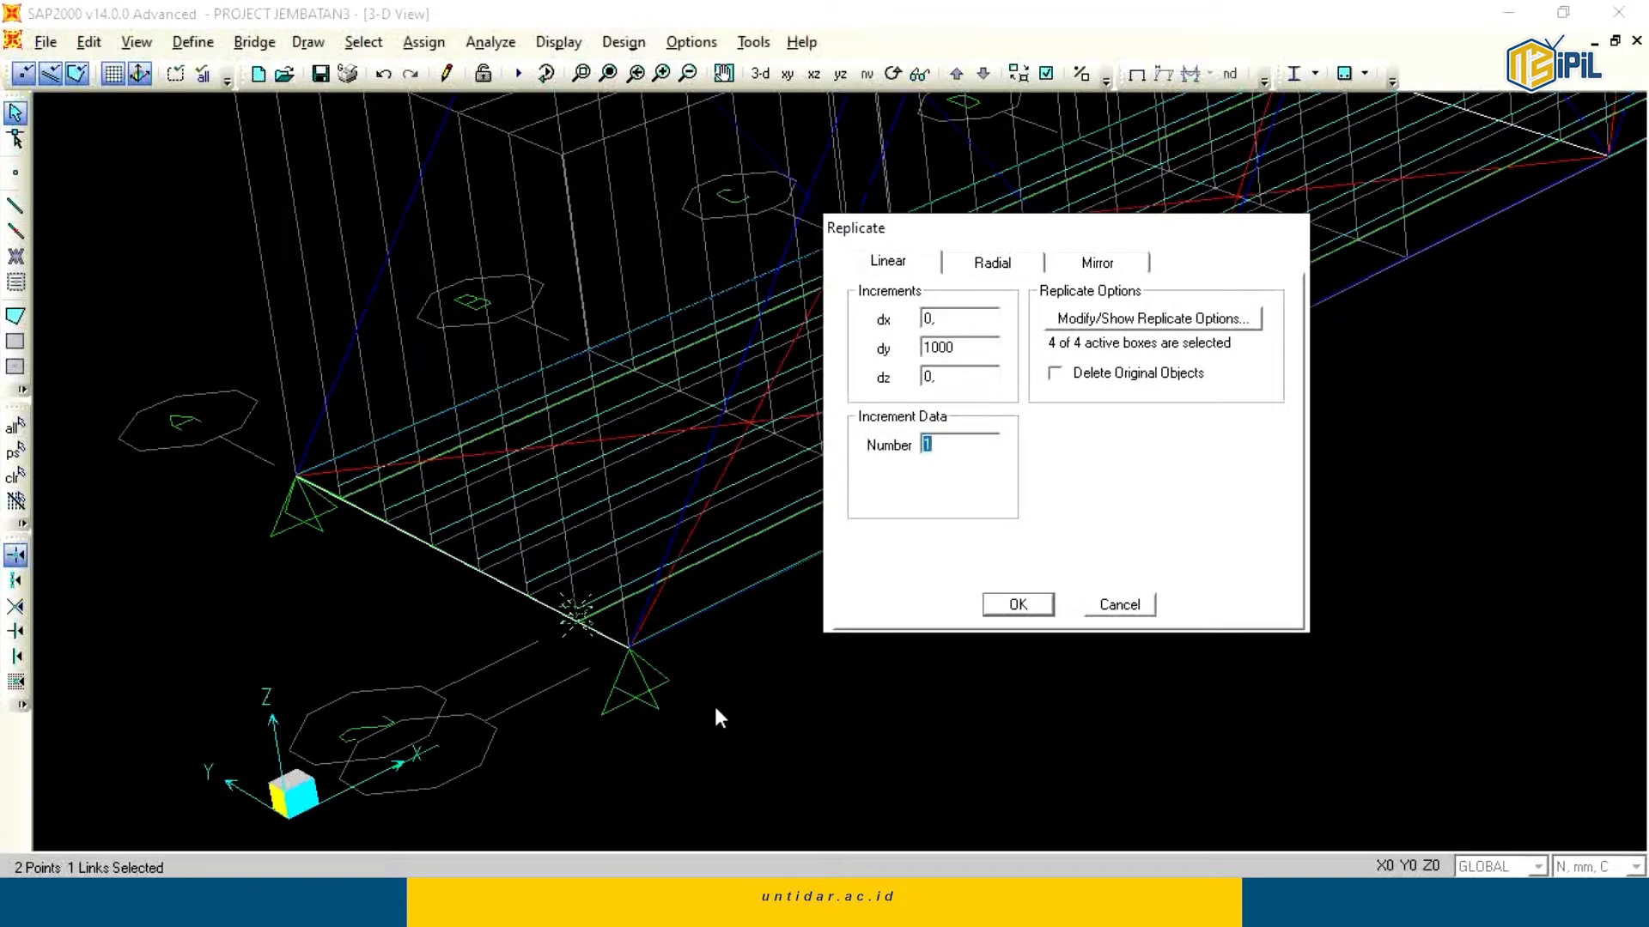
{"action": "left_click", "coordinate": [999, 605]}
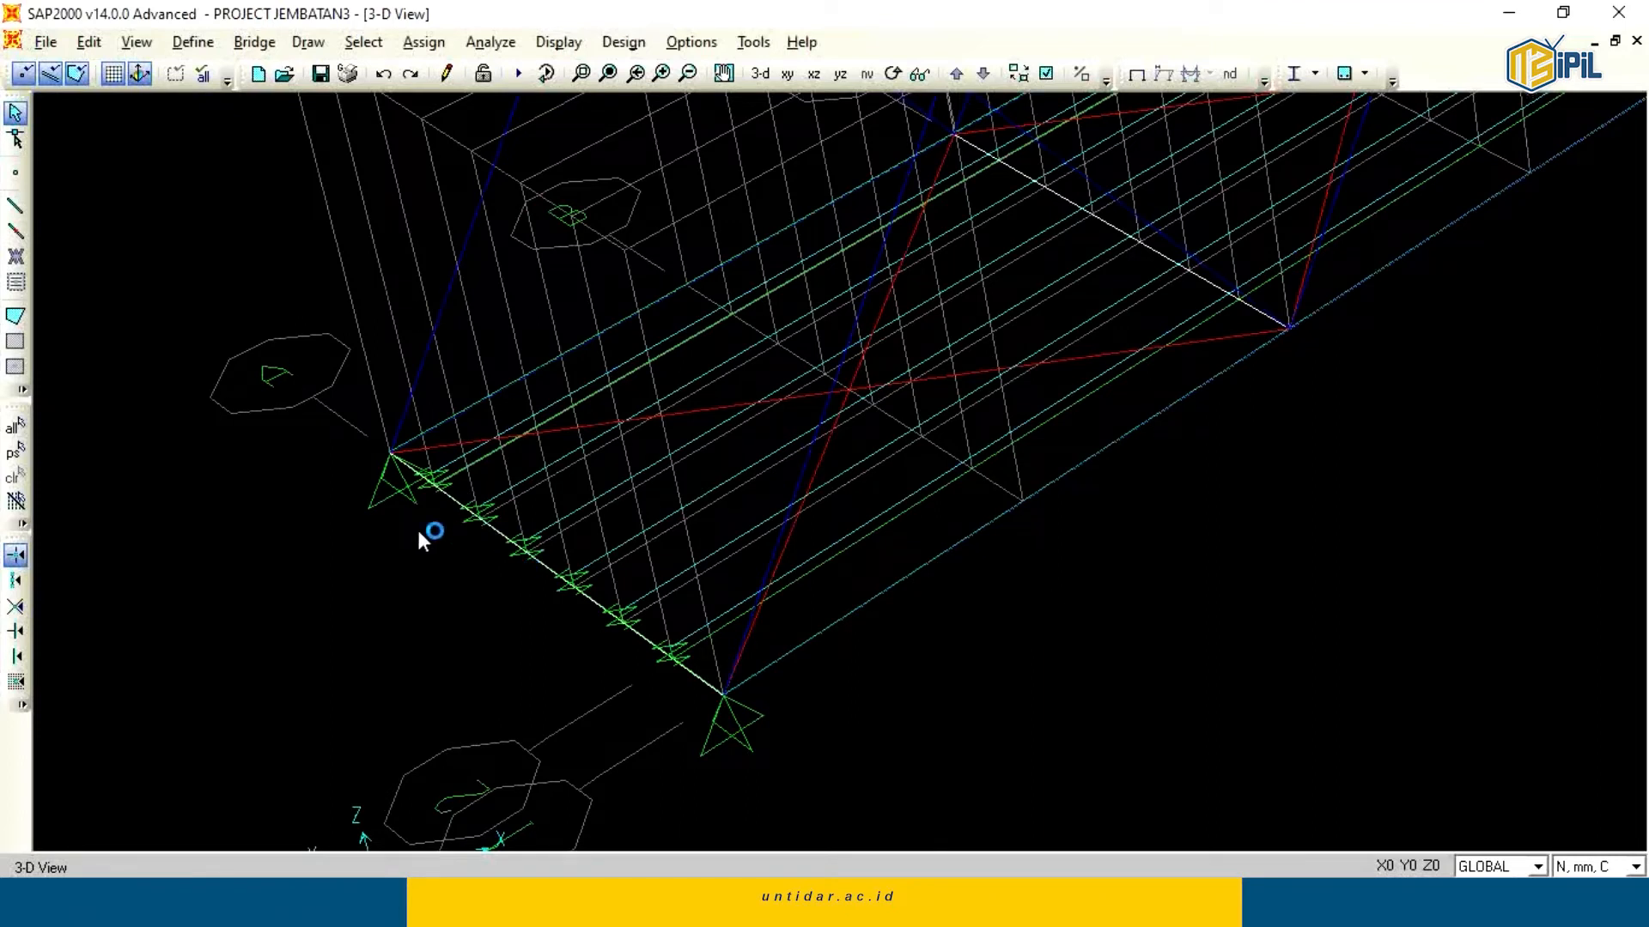
Replicate the six links on the end cross girder linearly with dx 8000 mm and number 10.
{"action": "left_click_drag", "start_coordinate": [367, 460], "coordinate": [702, 683]}
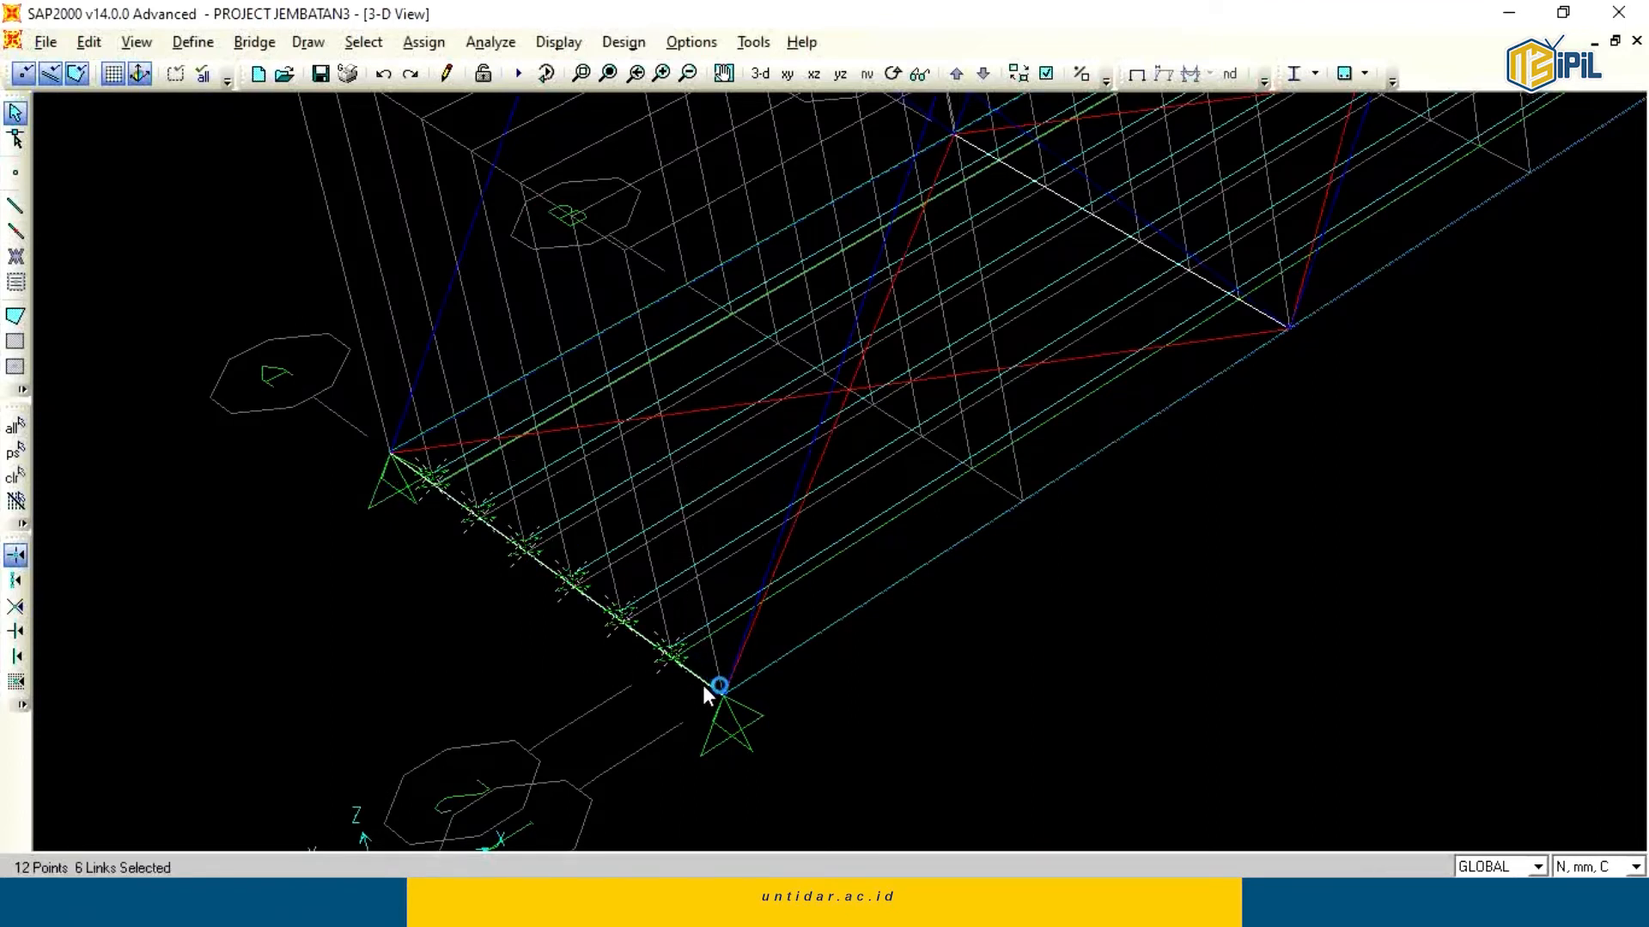
{"action": "left_click", "coordinate": [88, 42]}
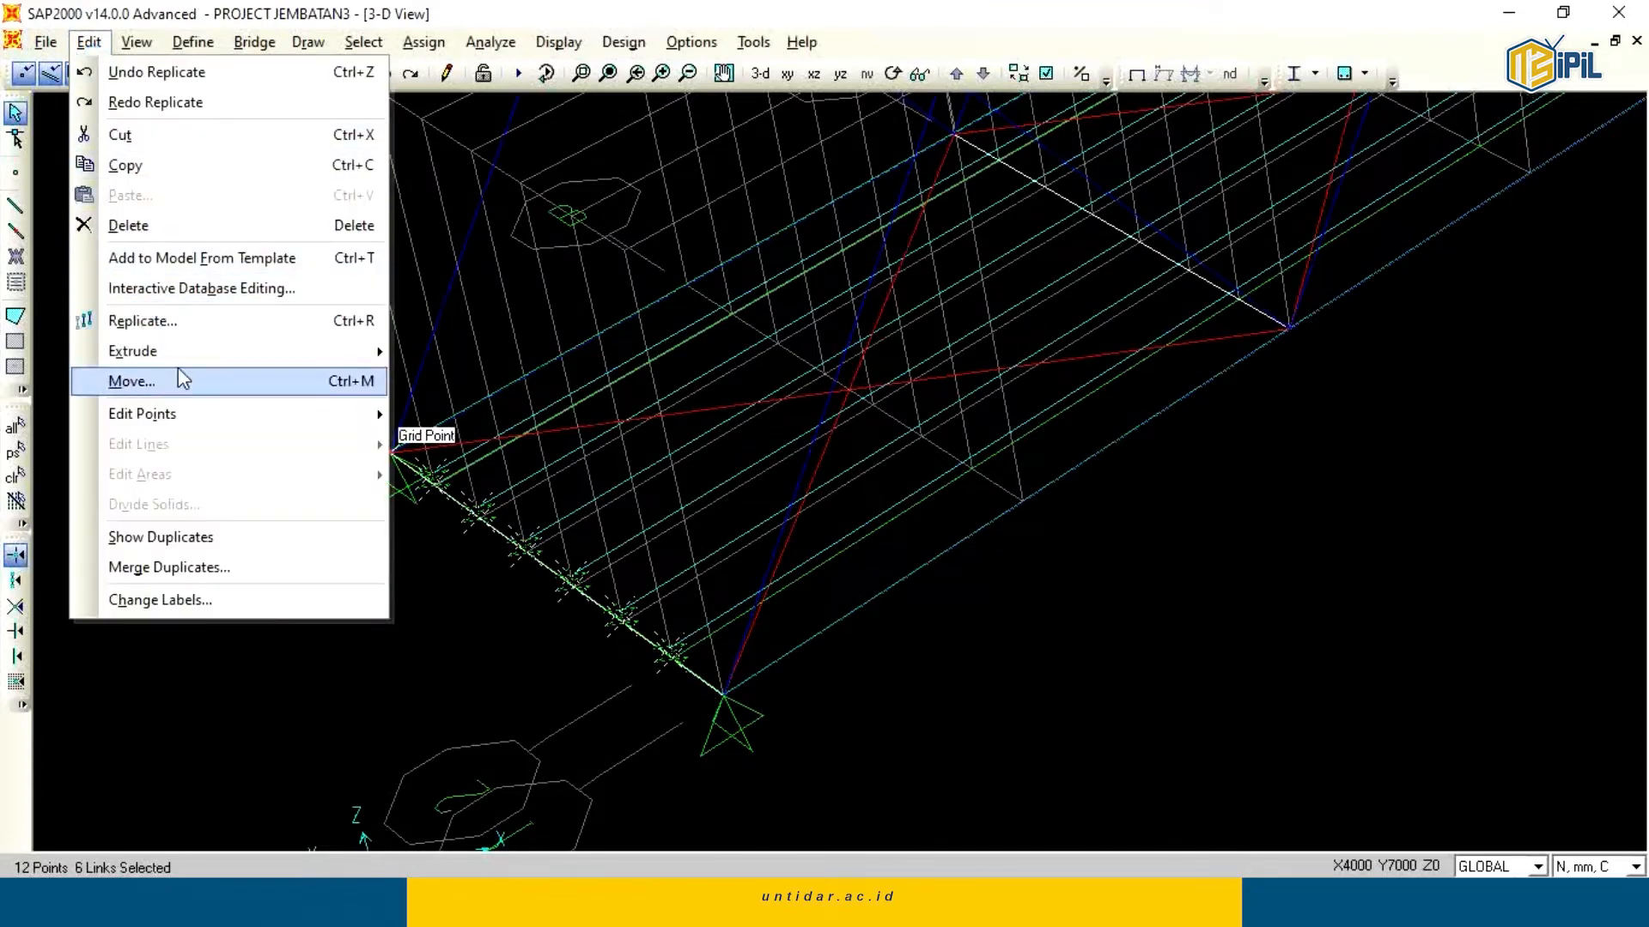
{"action": "left_click", "coordinate": [223, 328]}
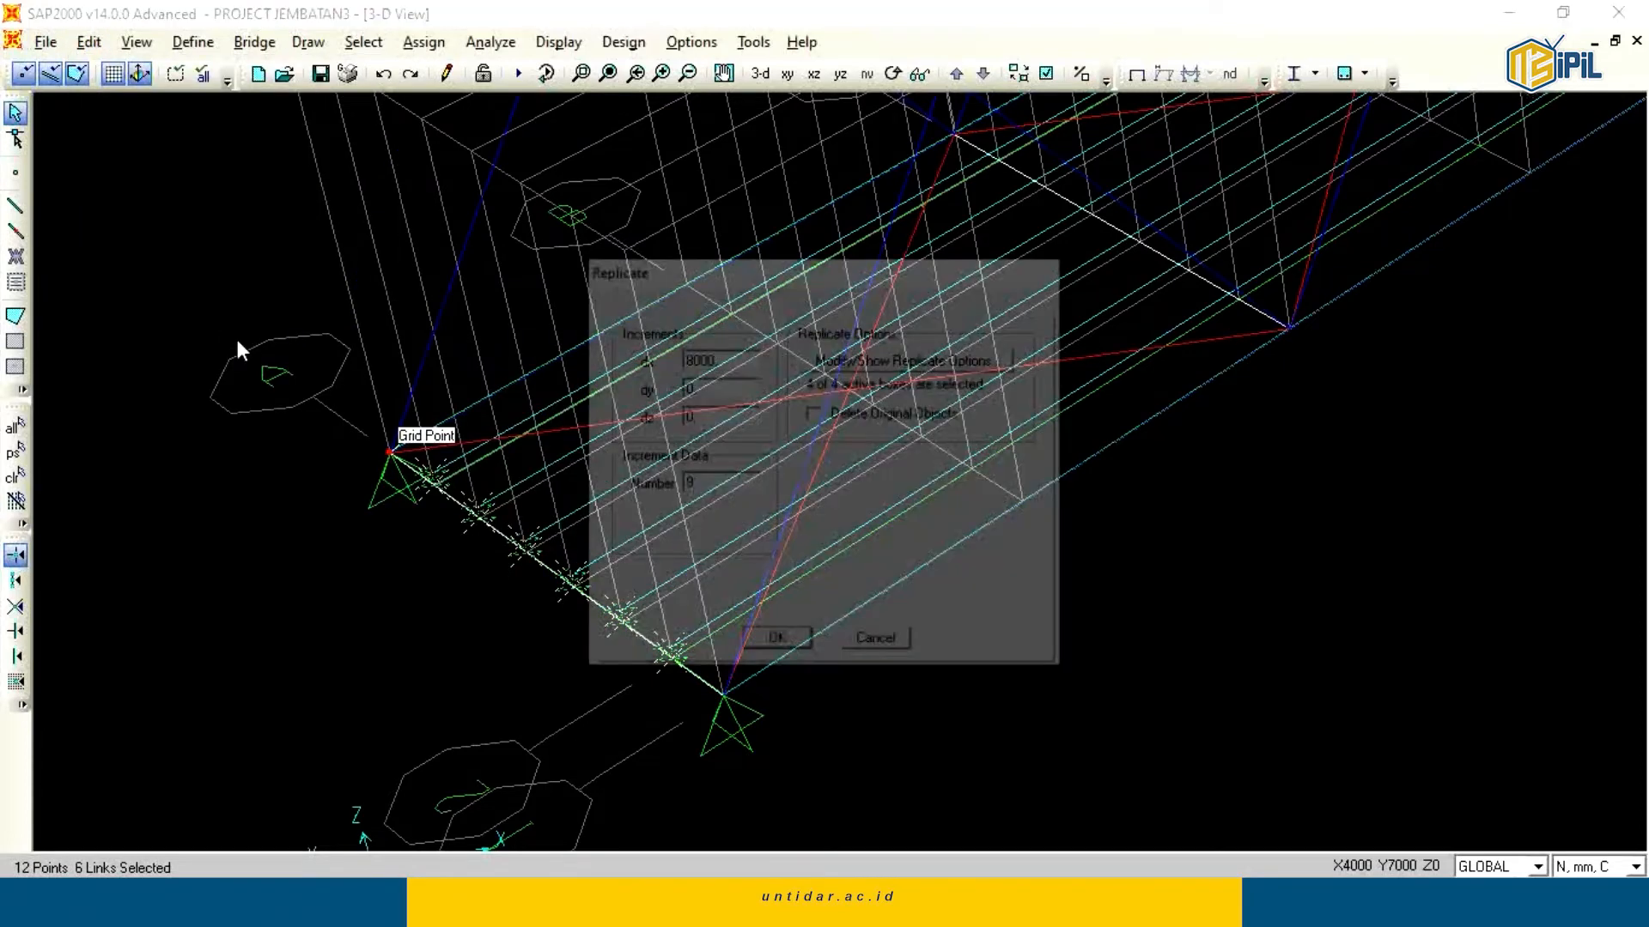
{"action": "double_click", "coordinate": [736, 354]}
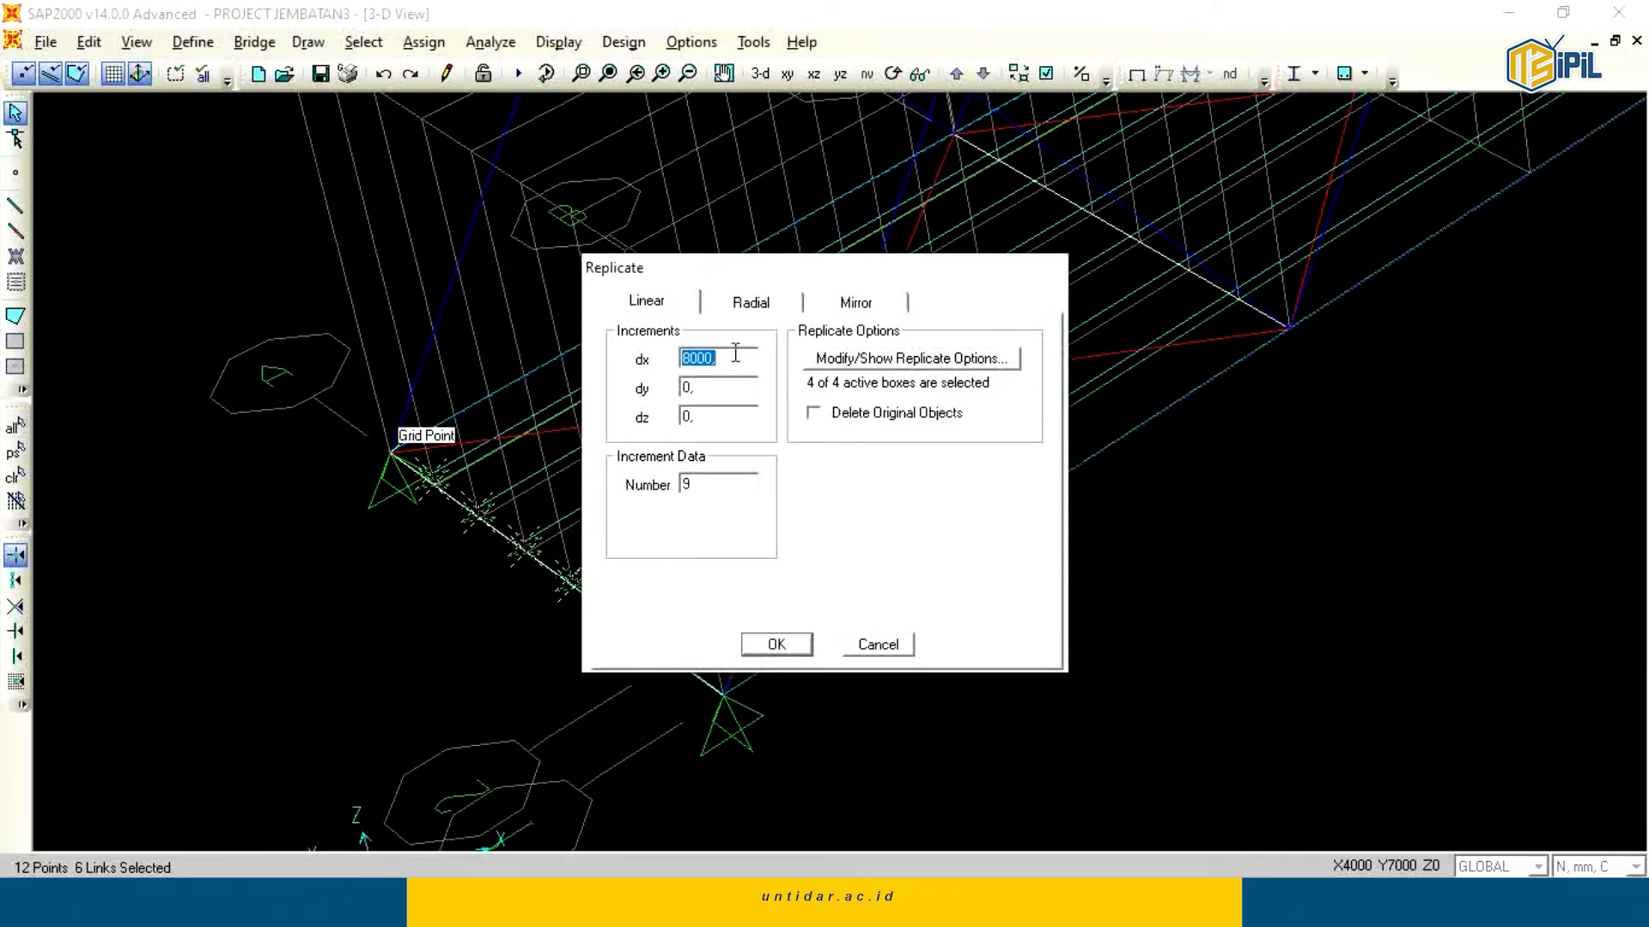
{"action": "double_click", "coordinate": [717, 483]}
{"action": "type", "text": "10"}
{"action": "left_click", "coordinate": [767, 640]}
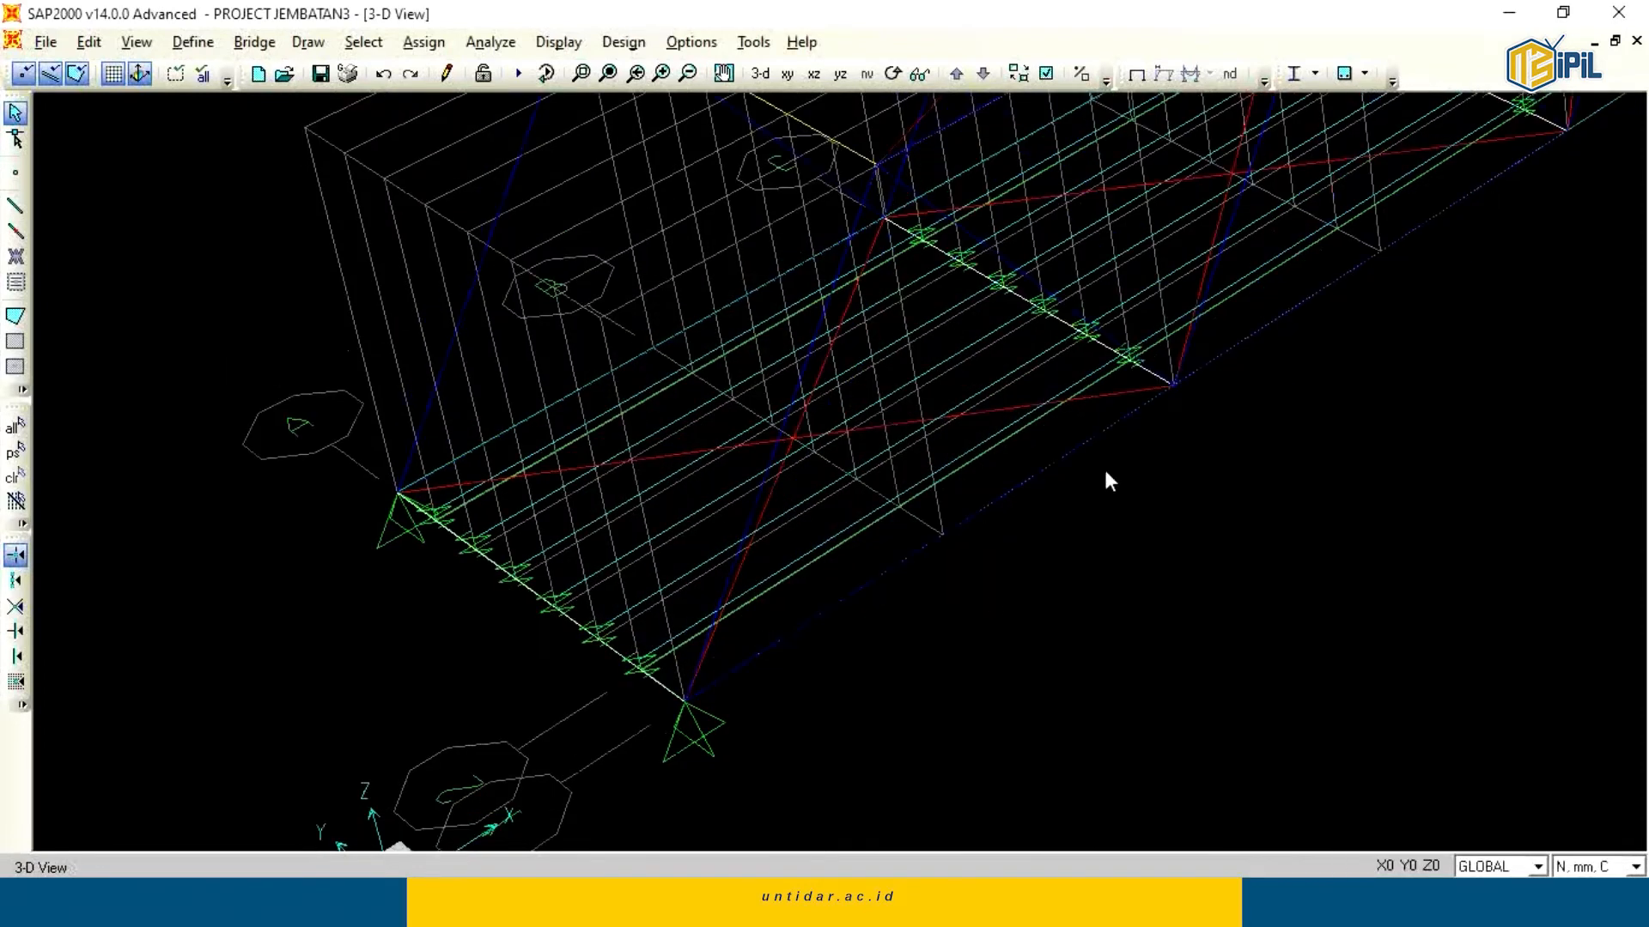
Inspect the replicated links on the cross girders along the full length of the bridge in the 3-D view.
{"action": "middle_click_drag", "start_coordinate": [1104, 479], "coordinate": [725, 684]}
{"action": "middle_click_drag", "start_coordinate": [1108, 490], "coordinate": [789, 488]}
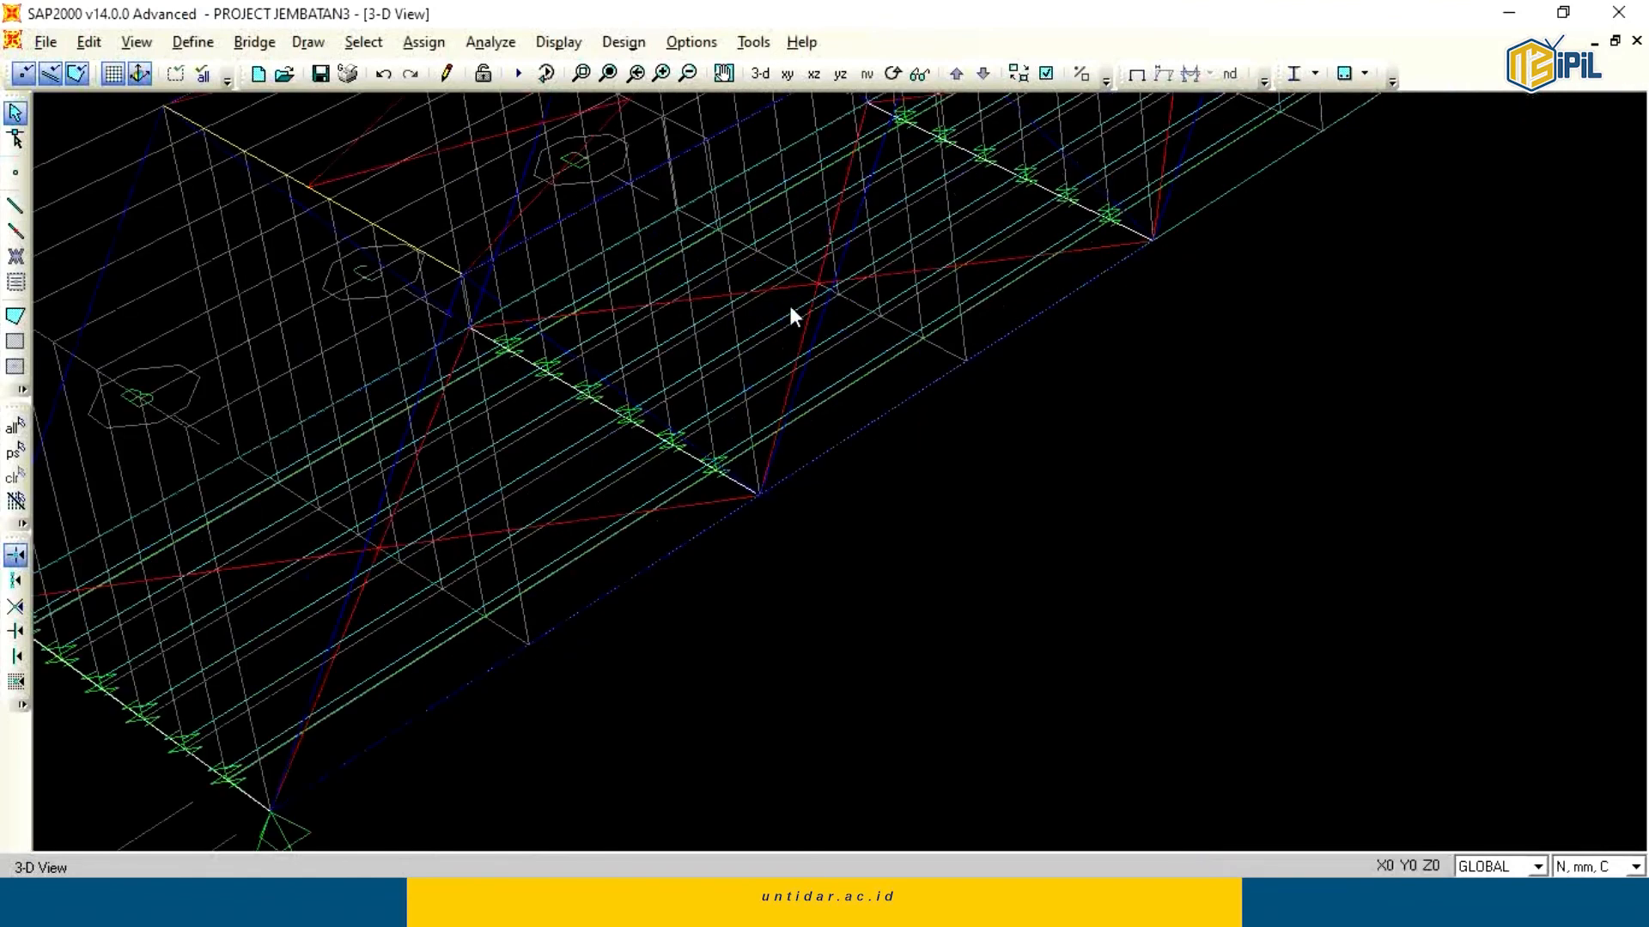
{"action": "left_click", "coordinate": [633, 72]}
{"action": "left_click", "coordinate": [546, 73]}
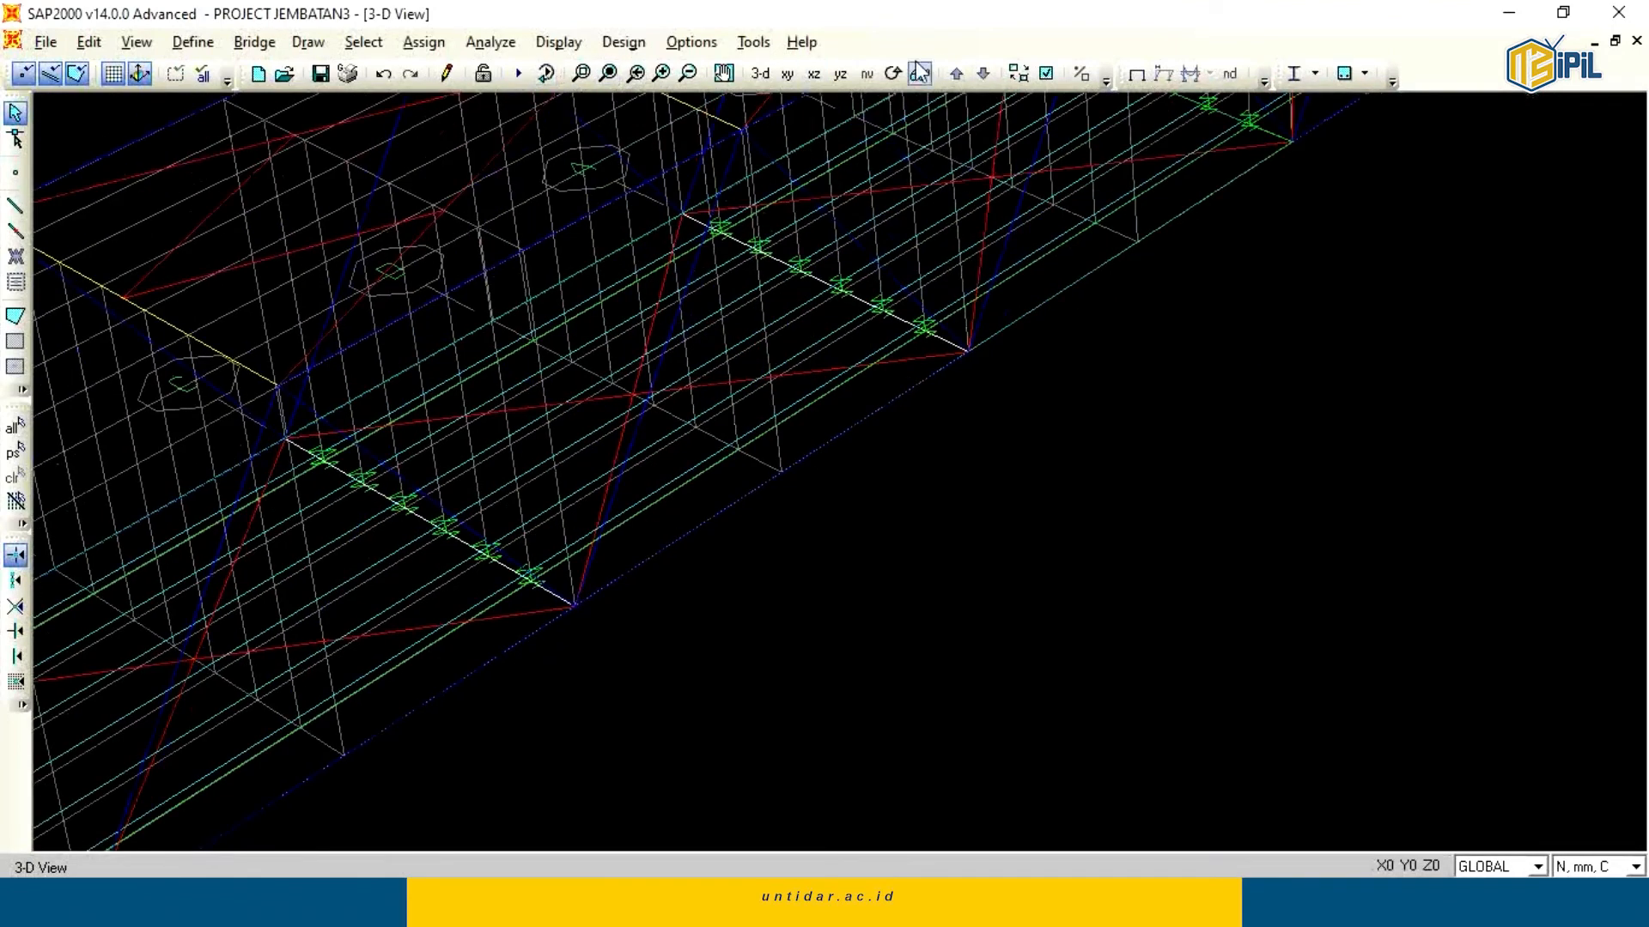
{"action": "left_click_drag", "start_coordinate": [818, 362], "coordinate": [1153, 353]}
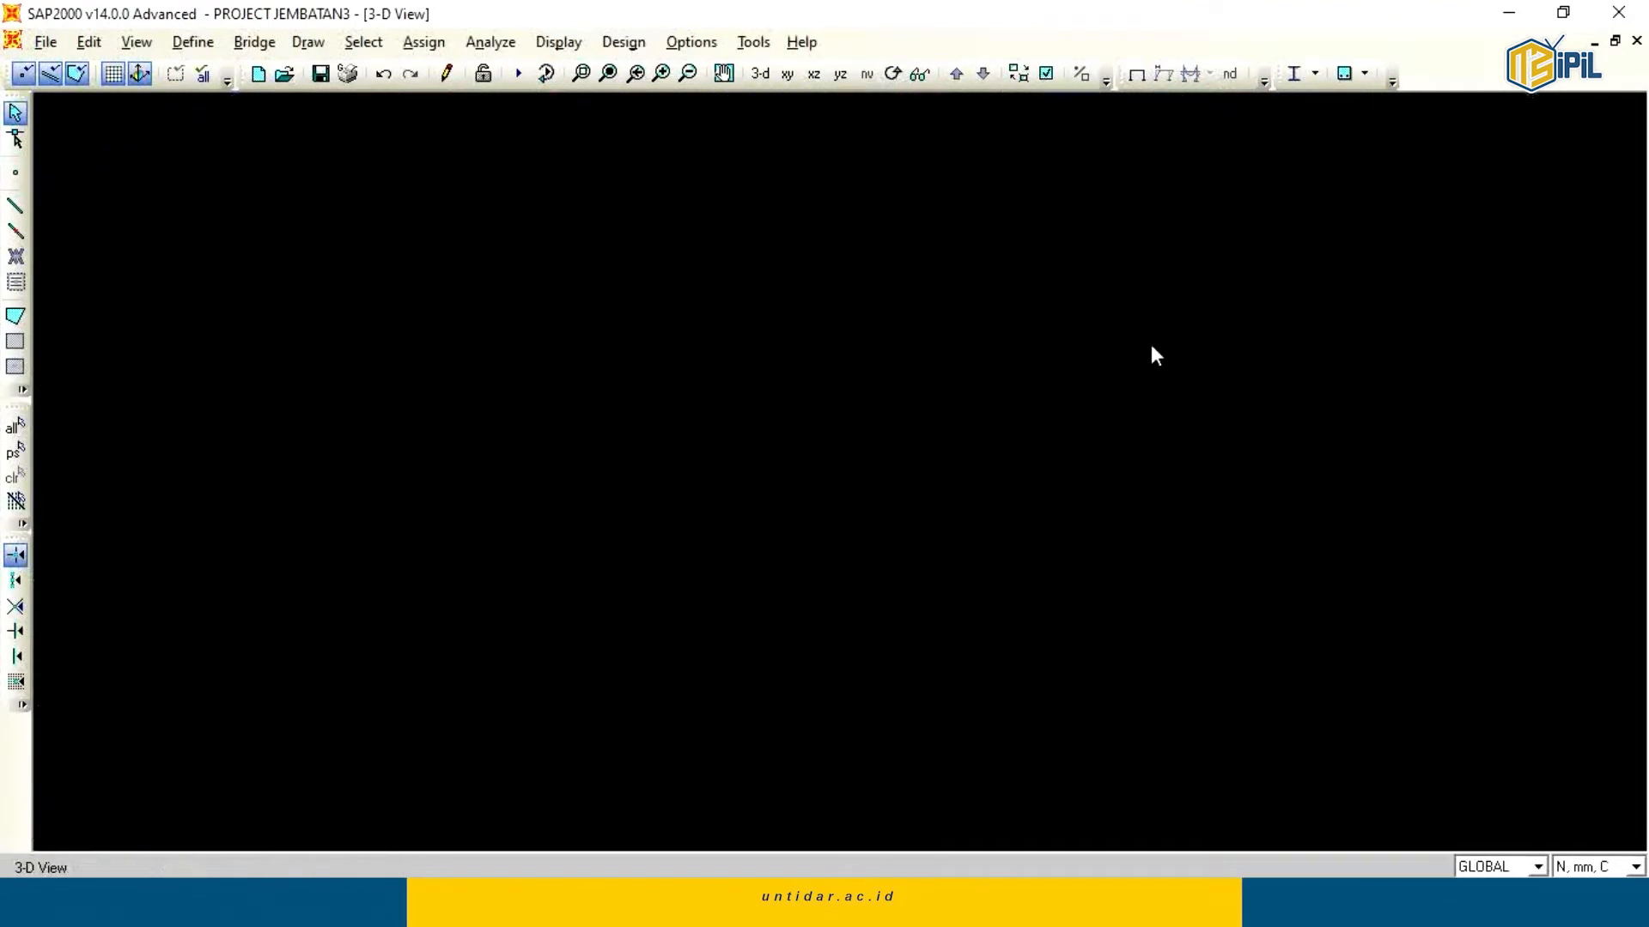
{"action": "middle_click_drag", "start_coordinate": [955, 246], "coordinate": [366, 415]}
{"action": "middle_click_drag", "start_coordinate": [923, 381], "coordinate": [769, 387]}
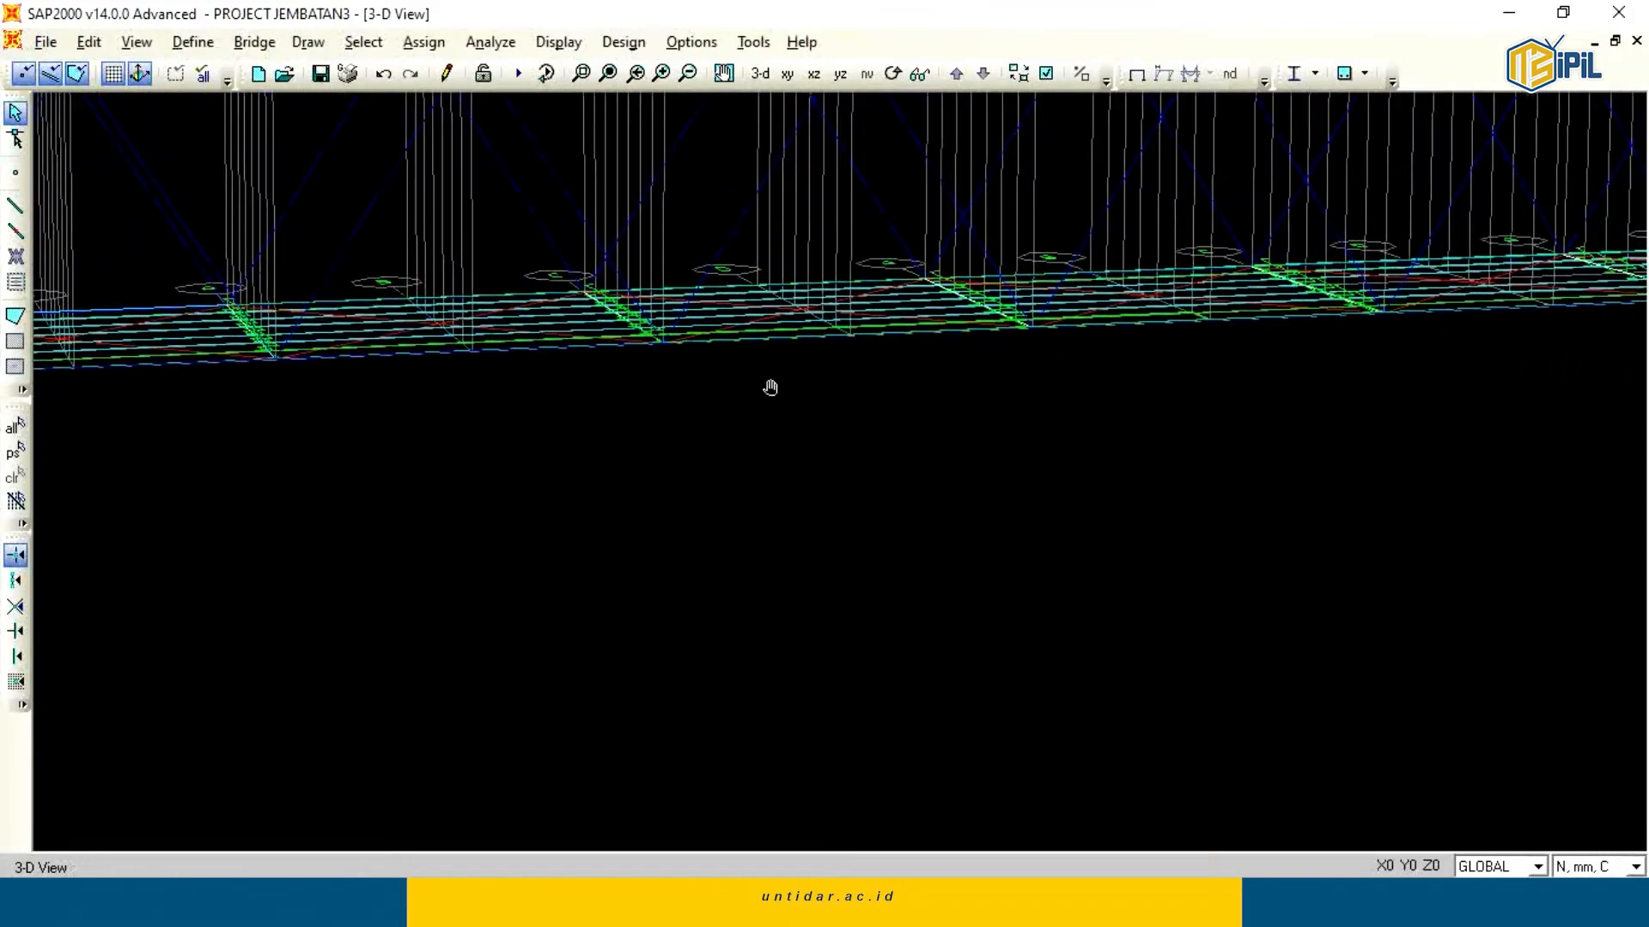
{"action": "middle_click_drag", "start_coordinate": [1523, 228], "coordinate": [792, 435]}
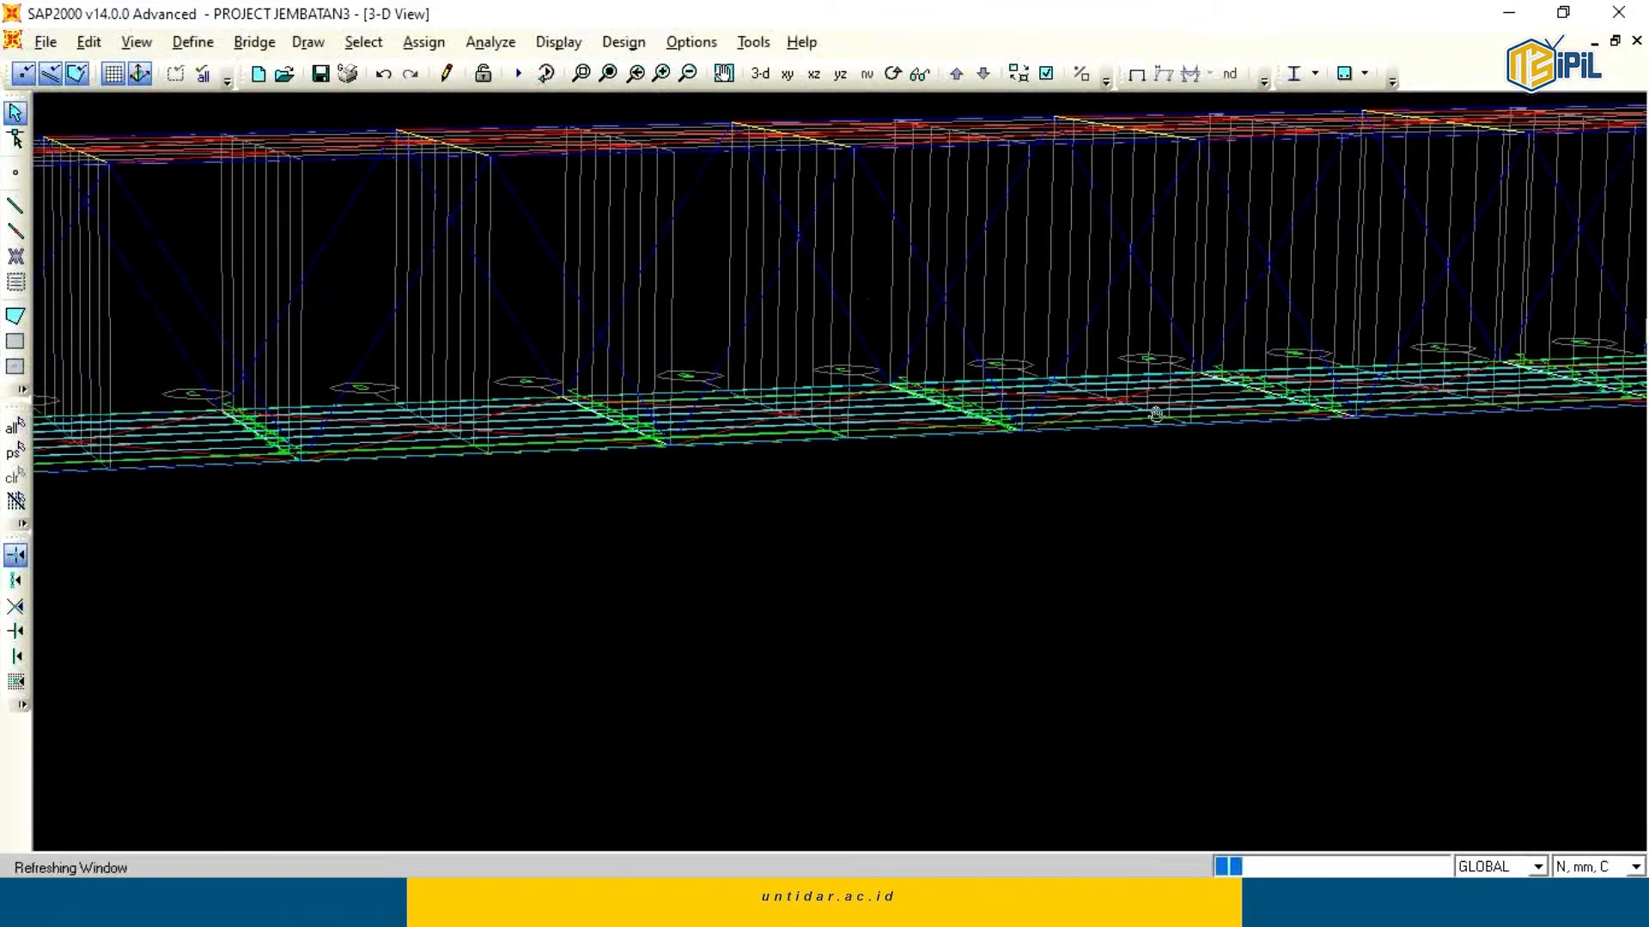
{"action": "middle_click_drag", "start_coordinate": [1442, 428], "coordinate": [931, 445]}
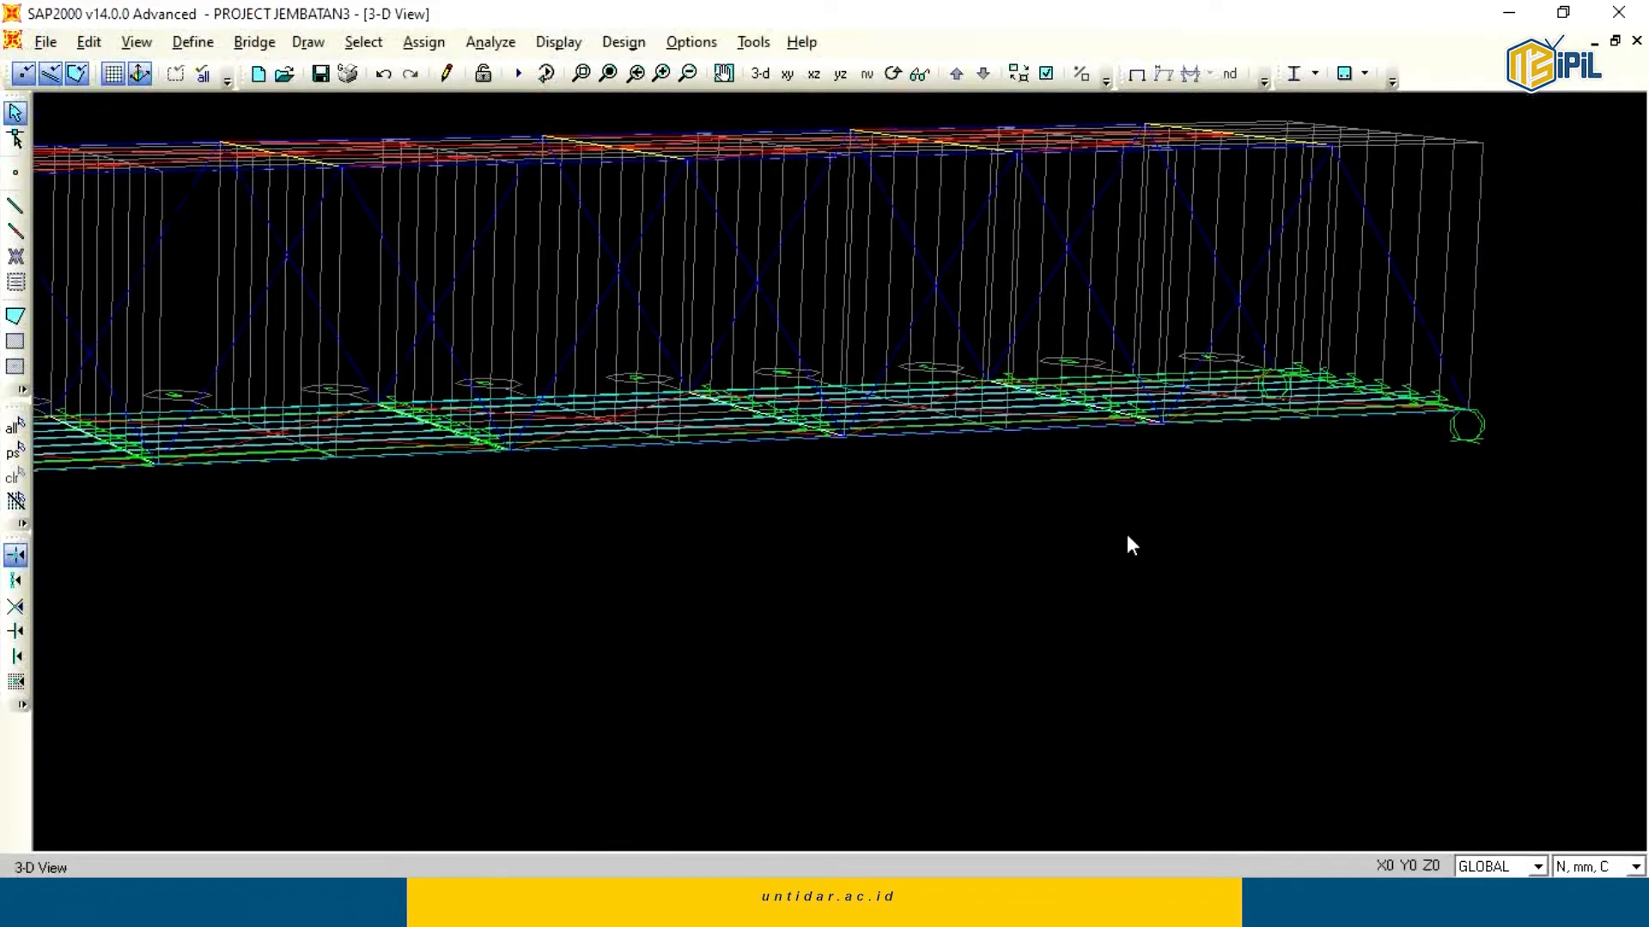
{"action": "left_click", "coordinate": [760, 73]}
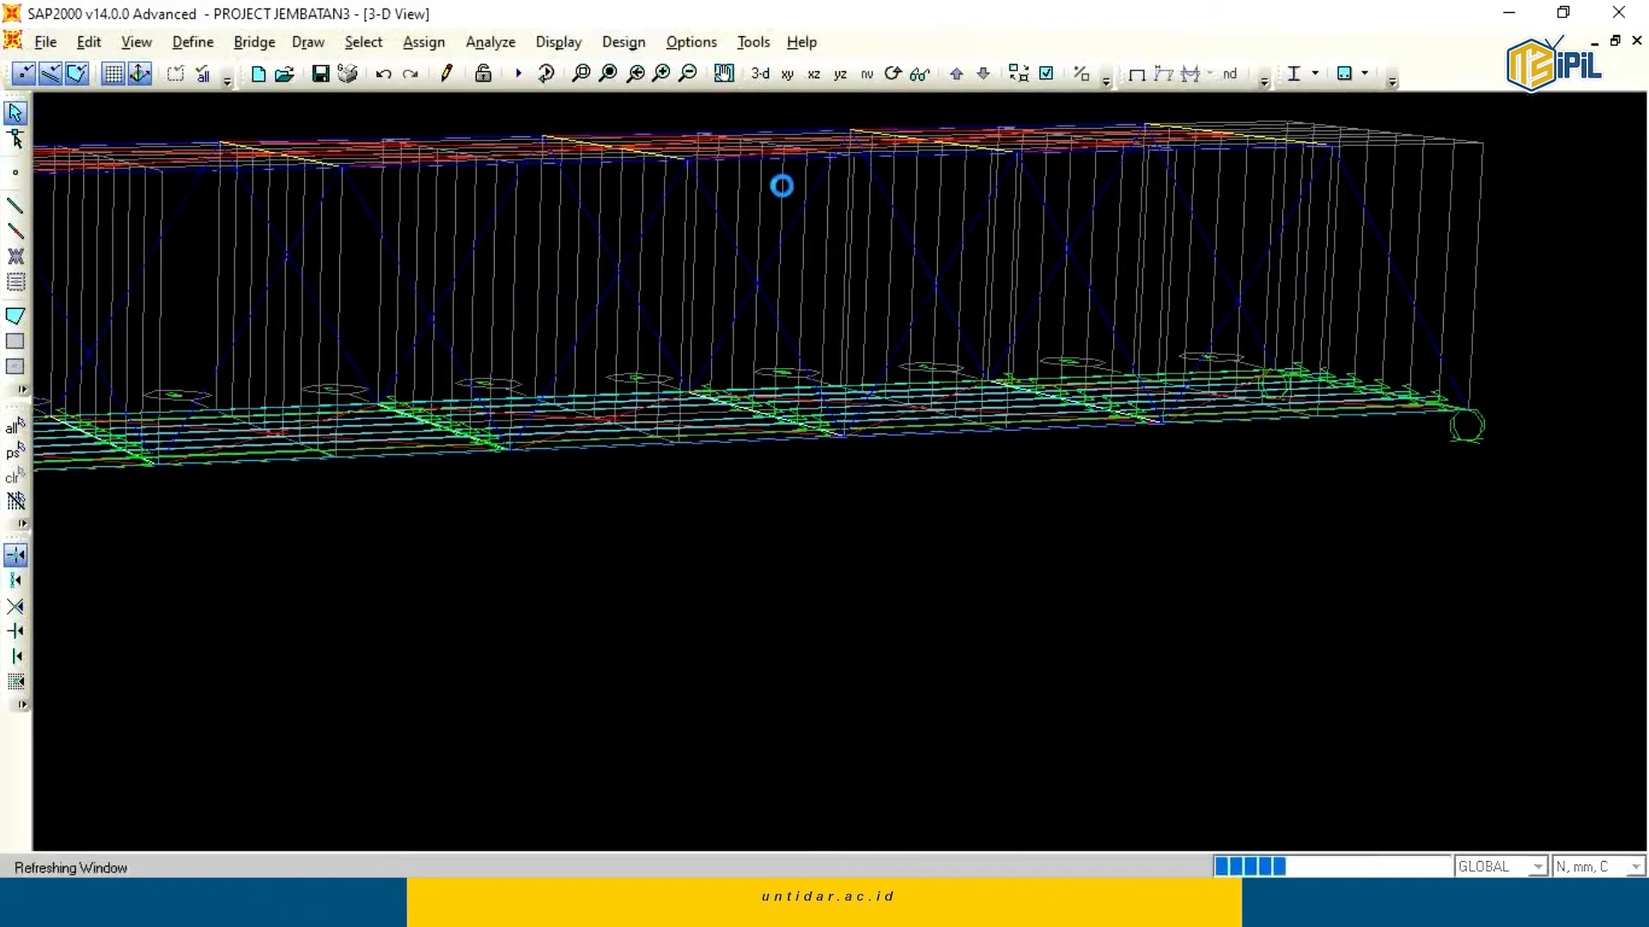
{"action": "middle_click_drag", "start_coordinate": [807, 271], "coordinate": [1240, 276]}
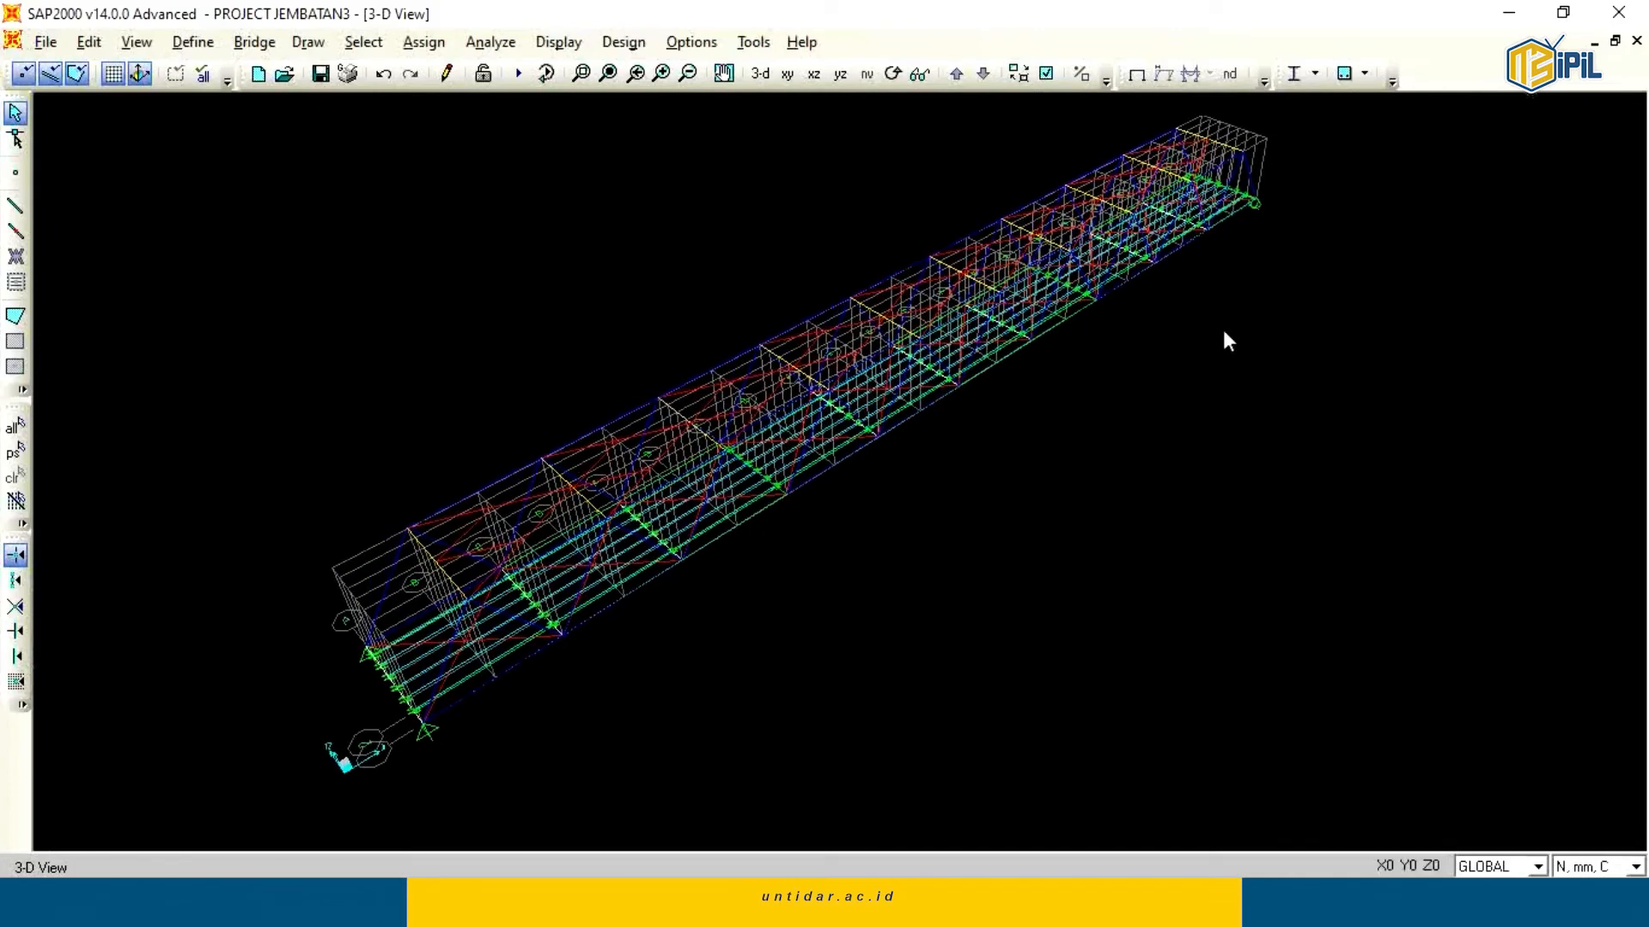
{"action": "scroll", "coordinate": [644, 639], "scroll_direction": "up", "scroll_amount": 1}
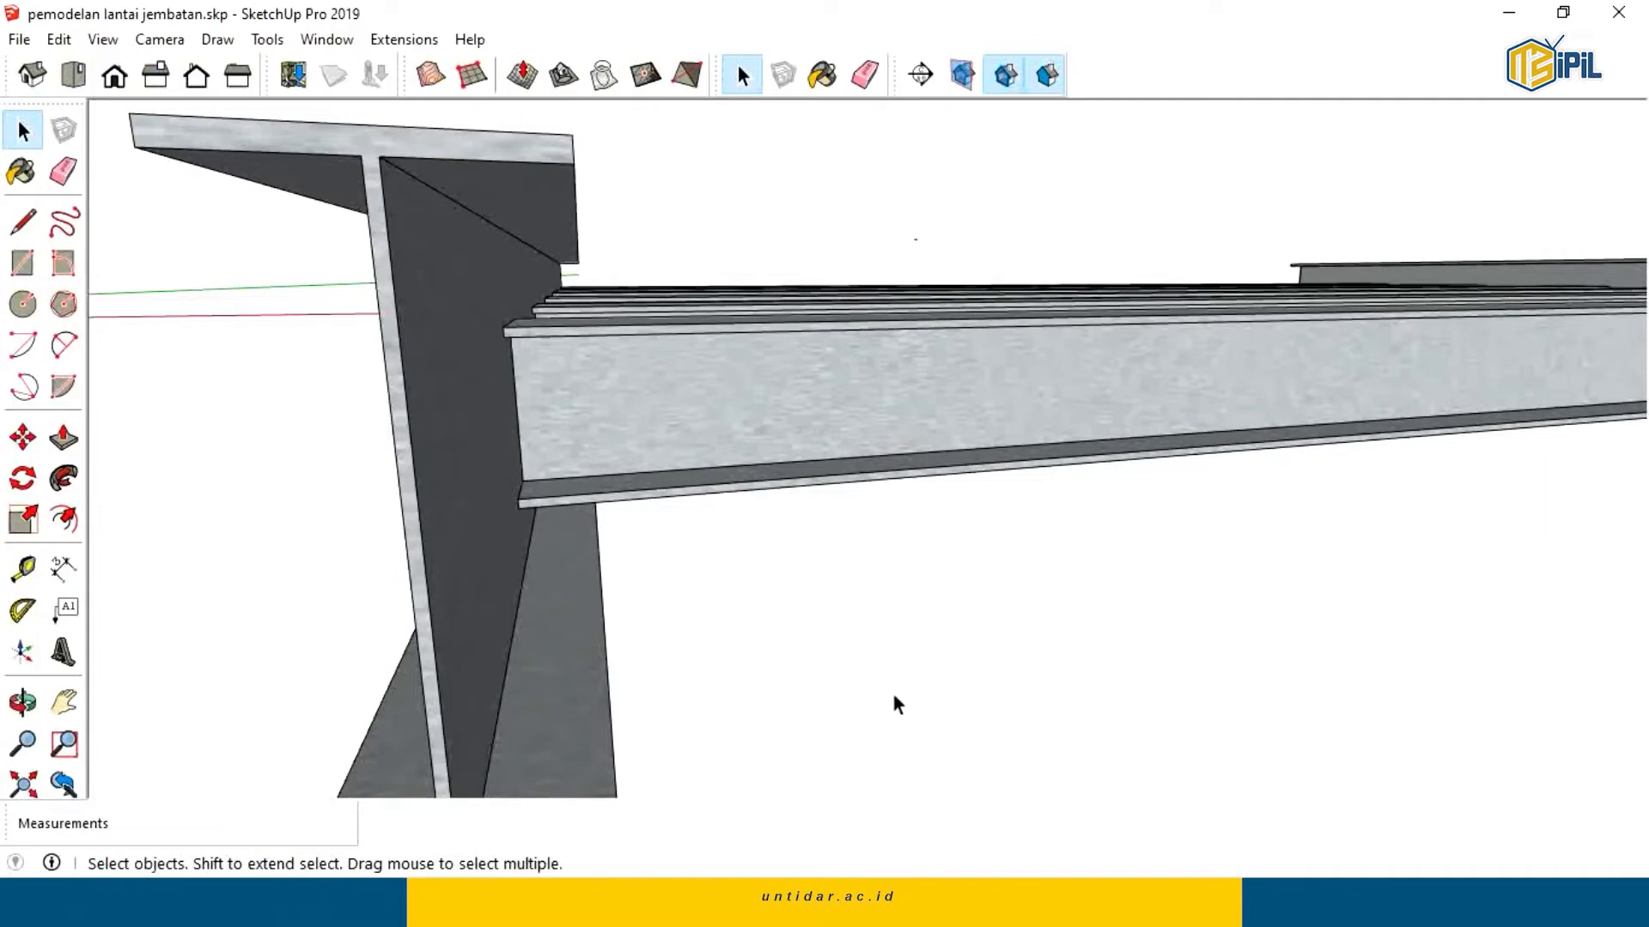
Switch to the SketchUp model of the bridge floor and examine how the deck slab sits on the cross girder's top flange.
{"action": "scroll", "coordinate": [853, 689], "scroll_direction": "down", "scroll_amount": 6}
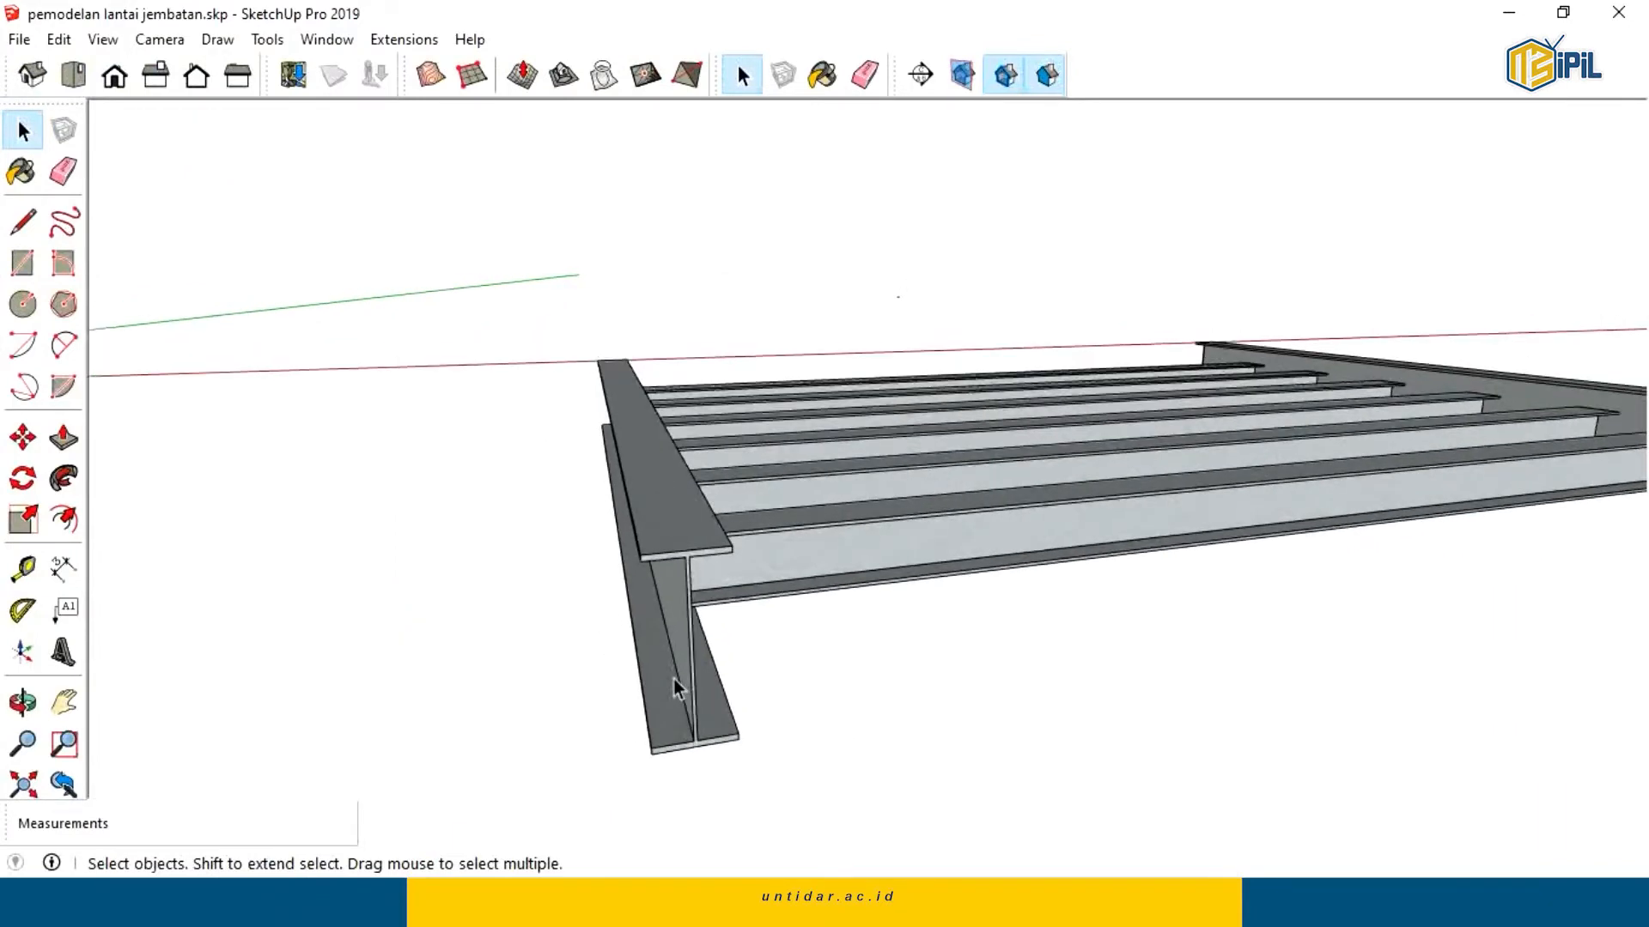
{"action": "mouse_move", "coordinate": [661, 686]}
{"action": "middle_mouse_down", "text": "shift"}
{"action": "mouse_move", "coordinate": [1545, 455]}
{"action": "mouse_move", "coordinate": [530, 574]}
{"action": "mouse_move", "coordinate": [950, 523]}
{"action": "mouse_move", "coordinate": [783, 521]}
{"action": "middle_mouse_up", "text": "shift"}
{"action": "left_click", "coordinate": [760, 343]}
{"action": "mouse_move", "coordinate": [824, 429]}
{"action": "middle_mouse_down"}
{"action": "mouse_move", "coordinate": [618, 405]}
{"action": "mouse_move", "coordinate": [854, 436]}
{"action": "mouse_move", "coordinate": [927, 379]}
{"action": "mouse_move", "coordinate": [857, 386]}
{"action": "mouse_move", "coordinate": [824, 423]}
{"action": "middle_mouse_up"}
{"action": "scroll", "coordinate": [826, 428], "scroll_direction": "up", "scroll_amount": 2}
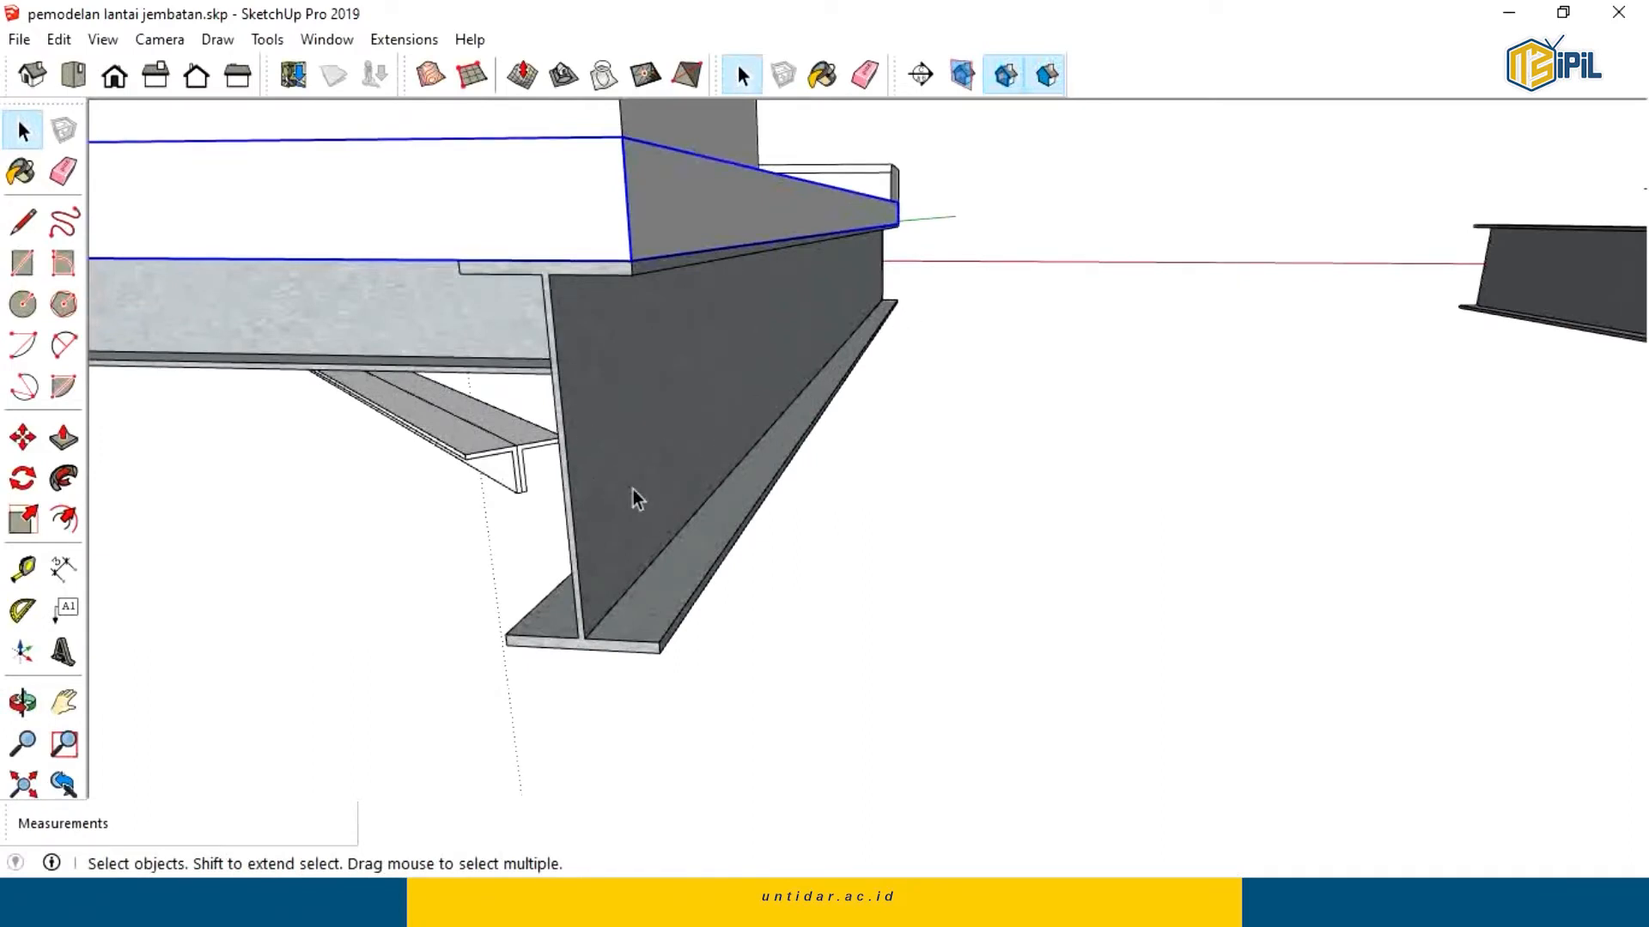
{"action": "middle_click_drag", "start_coordinate": [635, 498], "coordinate": [817, 478]}
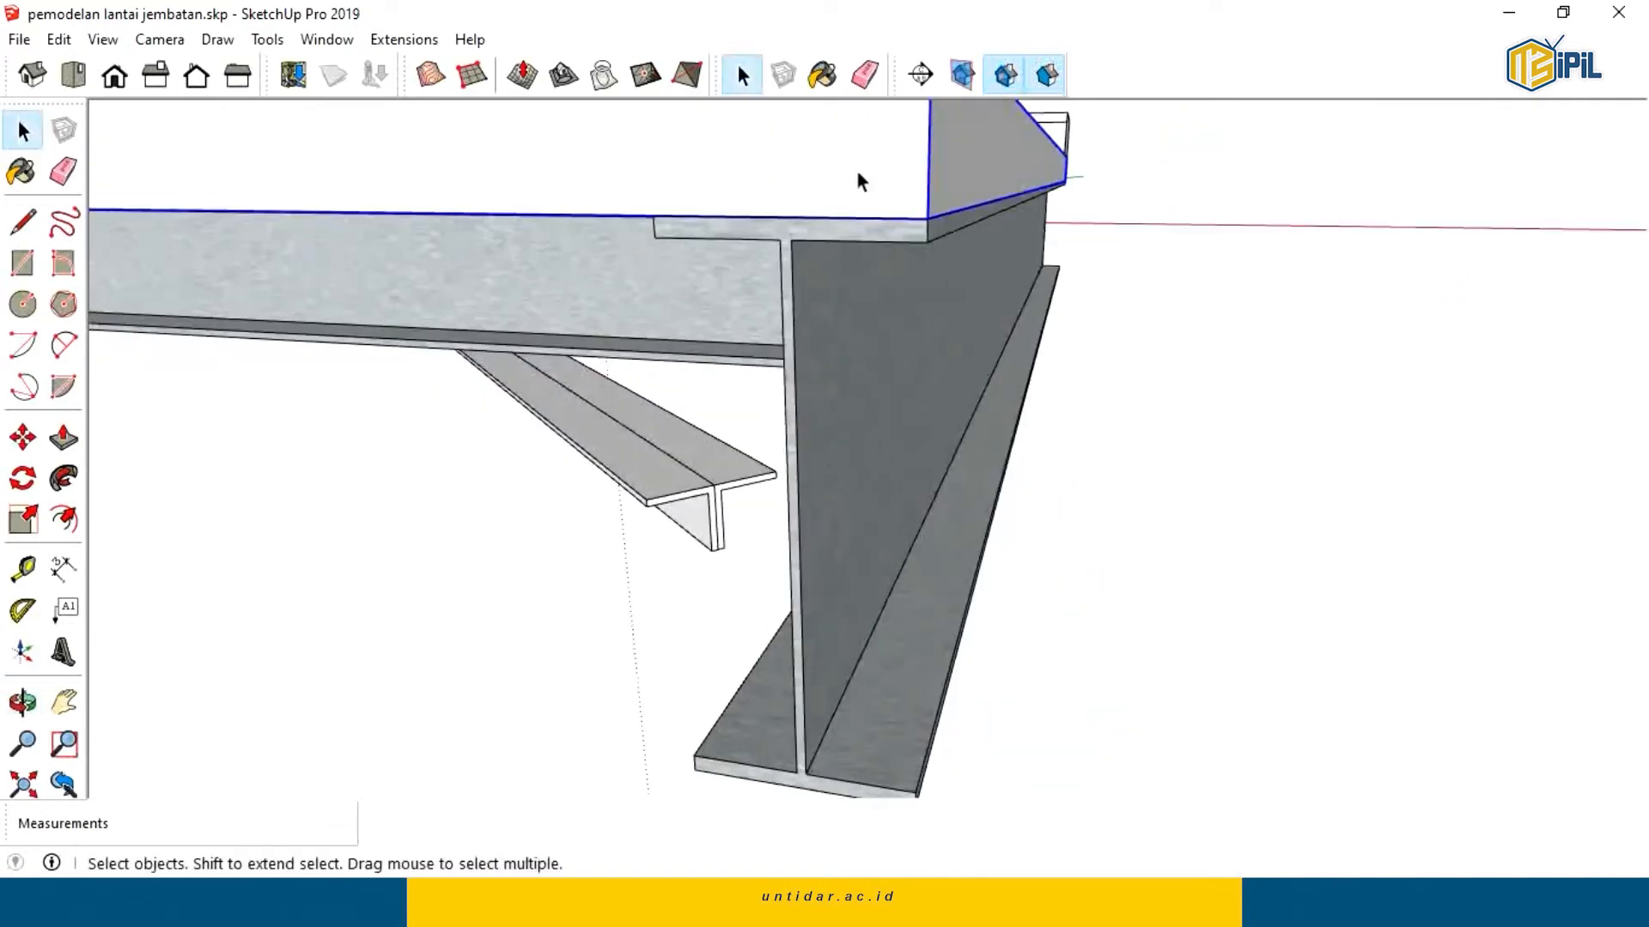
{"action": "left_click", "coordinate": [859, 221]}
{"action": "left_click", "coordinate": [865, 204]}
{"action": "left_click", "coordinate": [1197, 369]}
{"action": "left_click", "coordinate": [884, 196]}
{"action": "middle_click_drag", "start_coordinate": [1053, 397], "coordinate": [890, 449]}
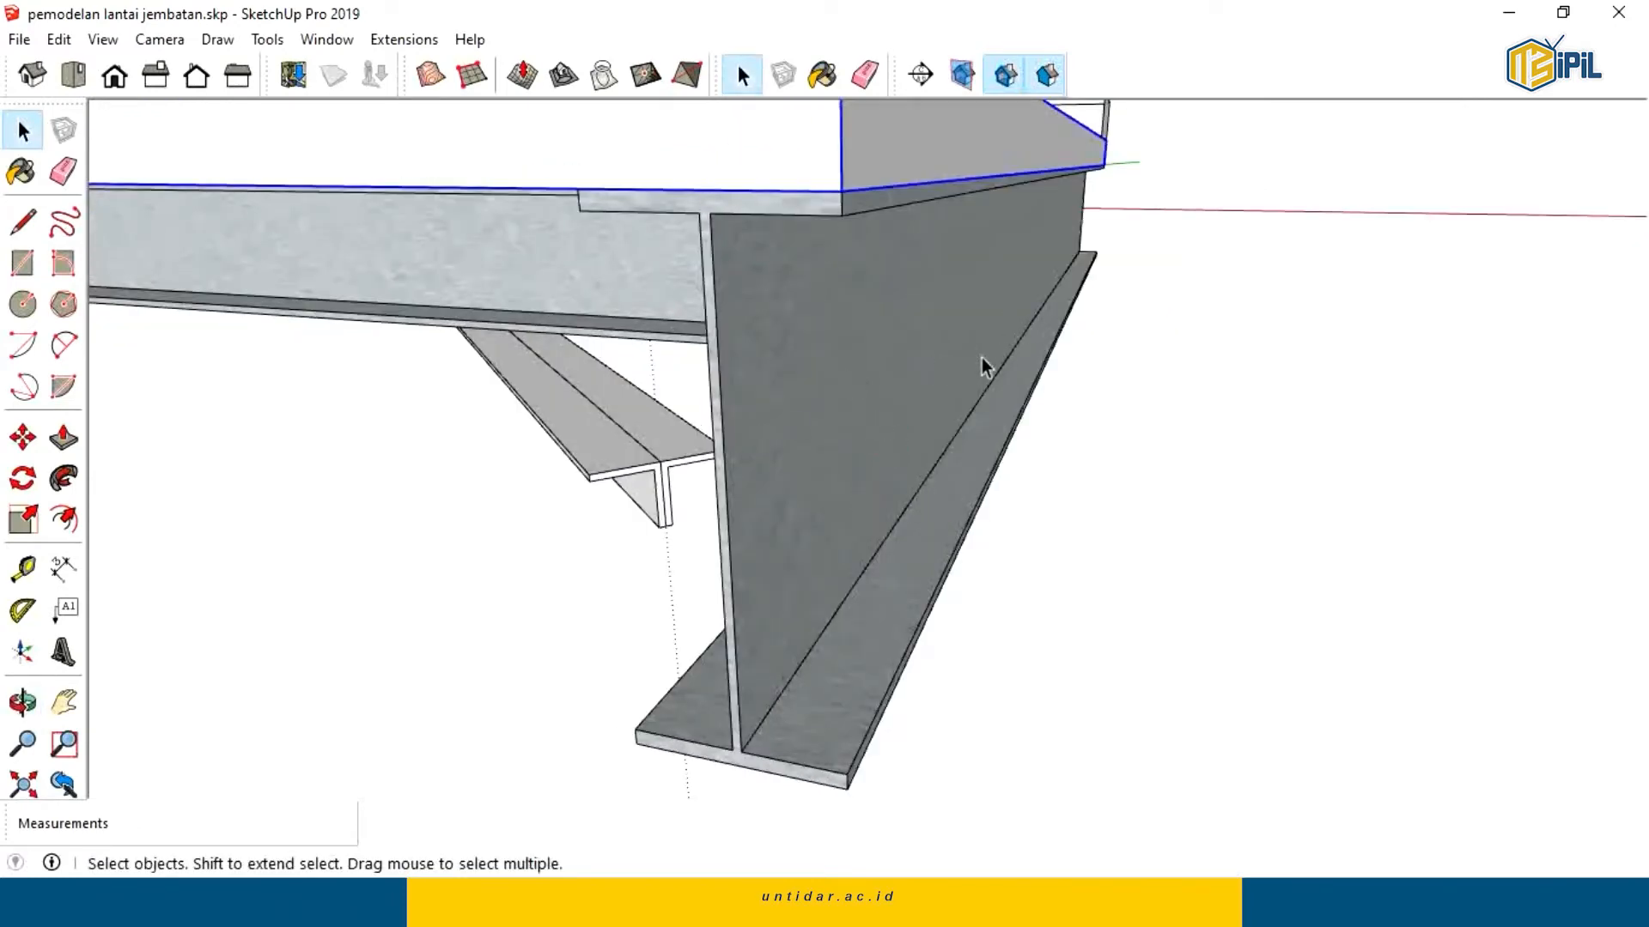
{"action": "scroll", "coordinate": [865, 422], "scroll_direction": "down", "scroll_amount": 1}
{"action": "middle_click_drag", "start_coordinate": [867, 425], "coordinate": [881, 472]}
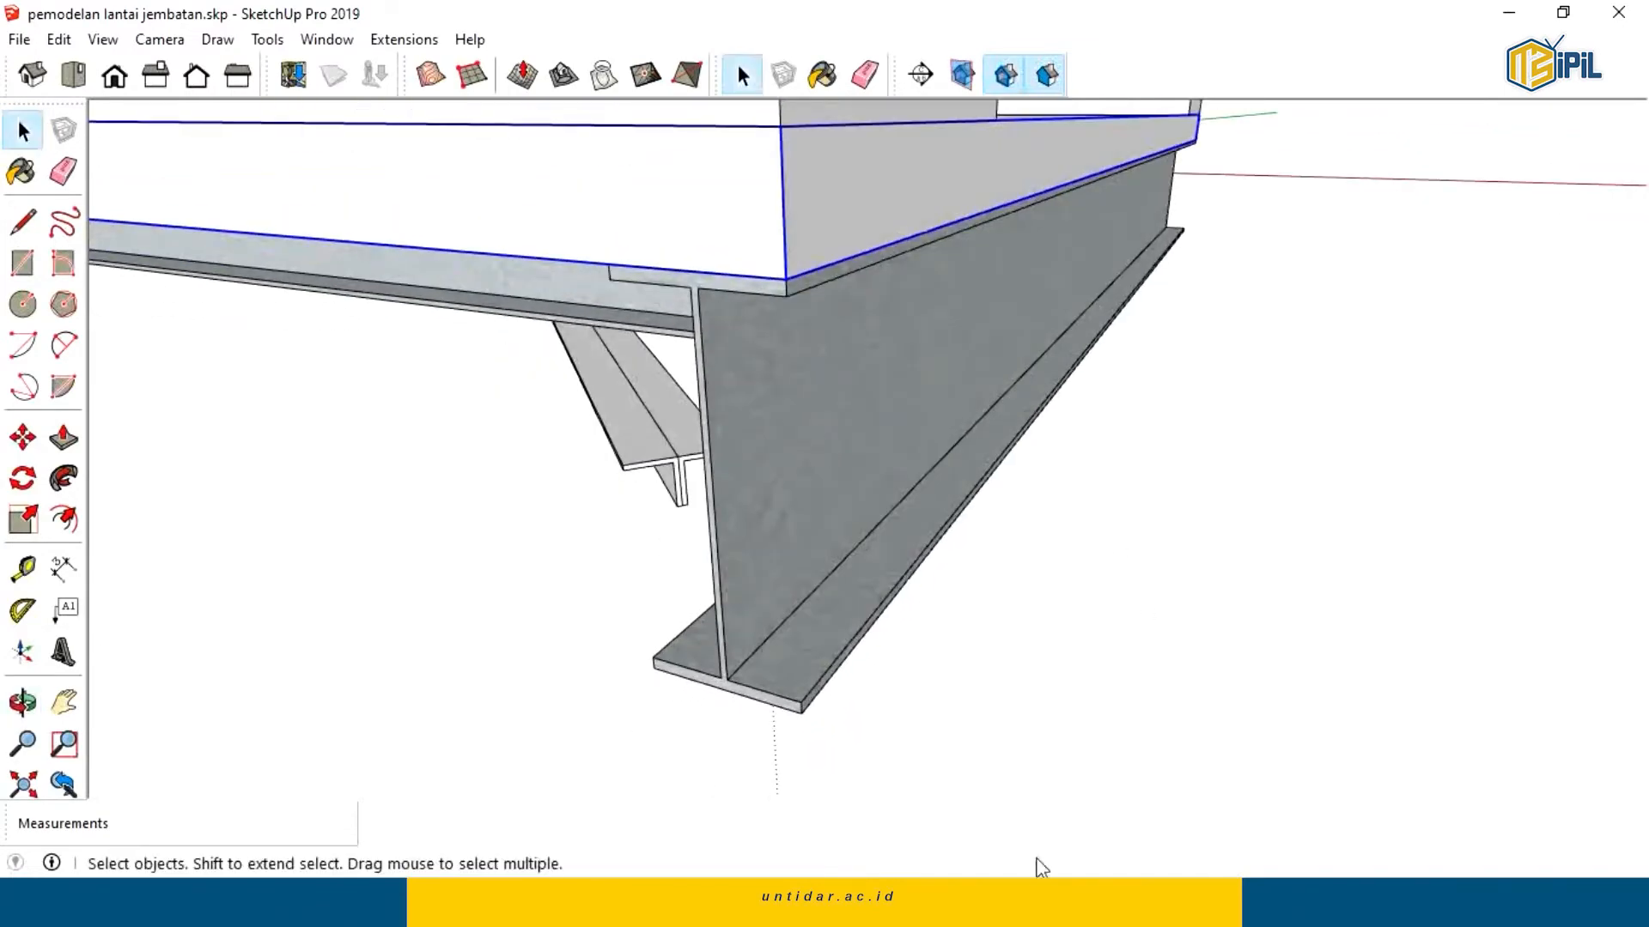
Switch to Calculator and compute 350 + 100 for the deck slab offset.
{"action": "left_click", "coordinate": [1038, 902]}
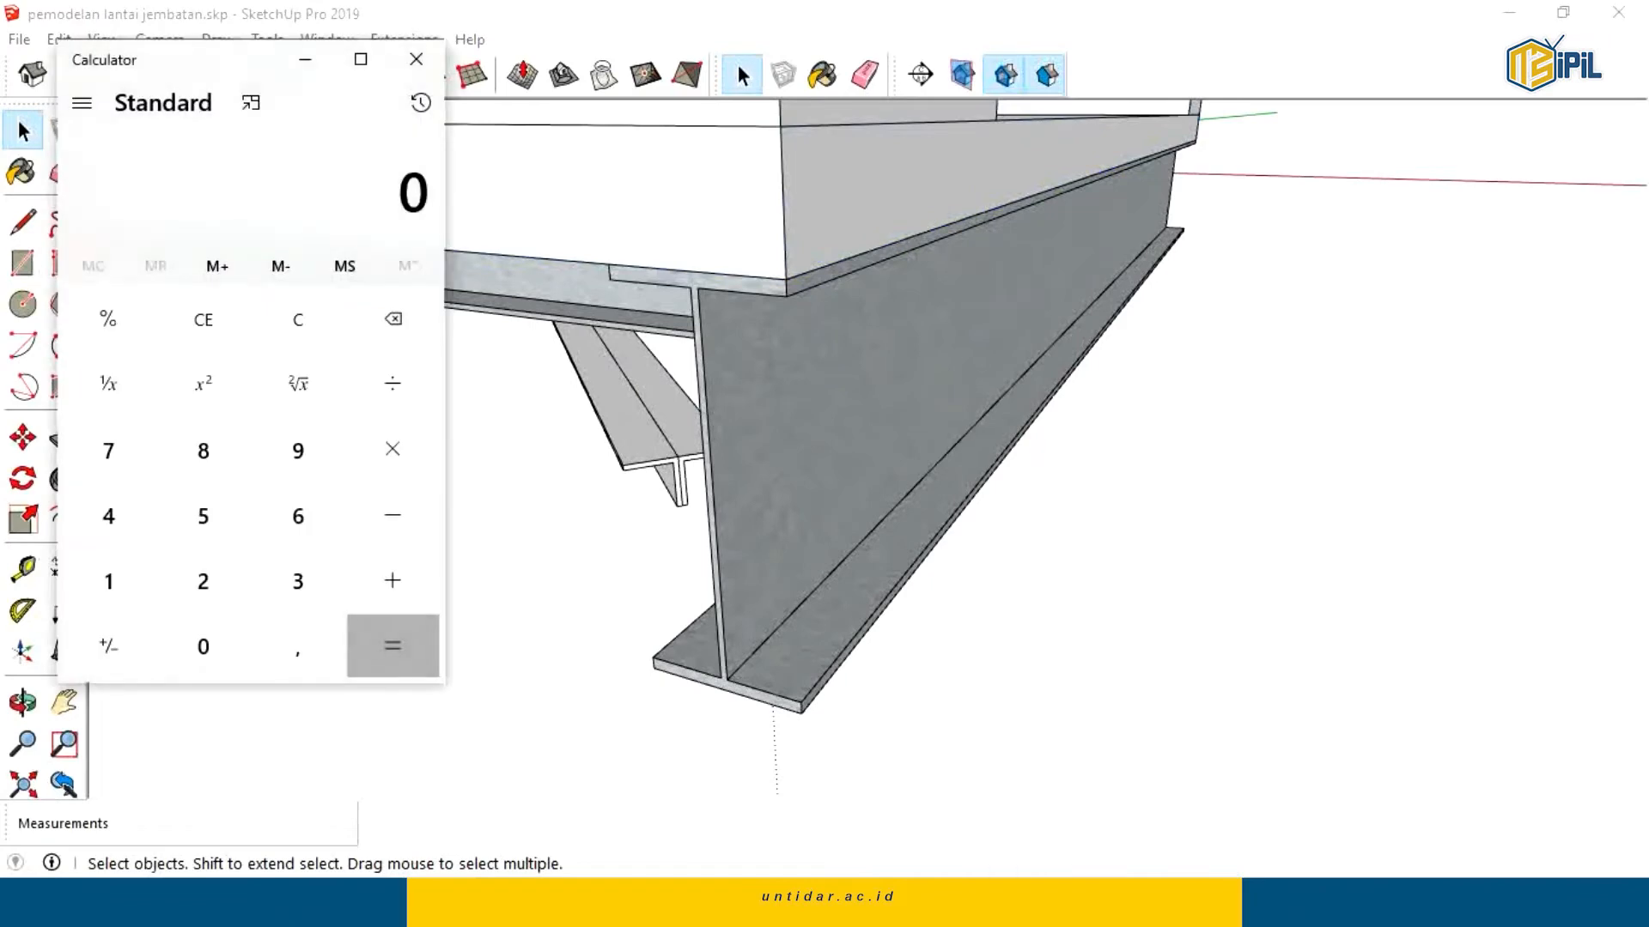
{"action": "left_click", "coordinate": [268, 584]}
{"action": "left_click", "coordinate": [228, 541]}
{"action": "left_click", "coordinate": [223, 655]}
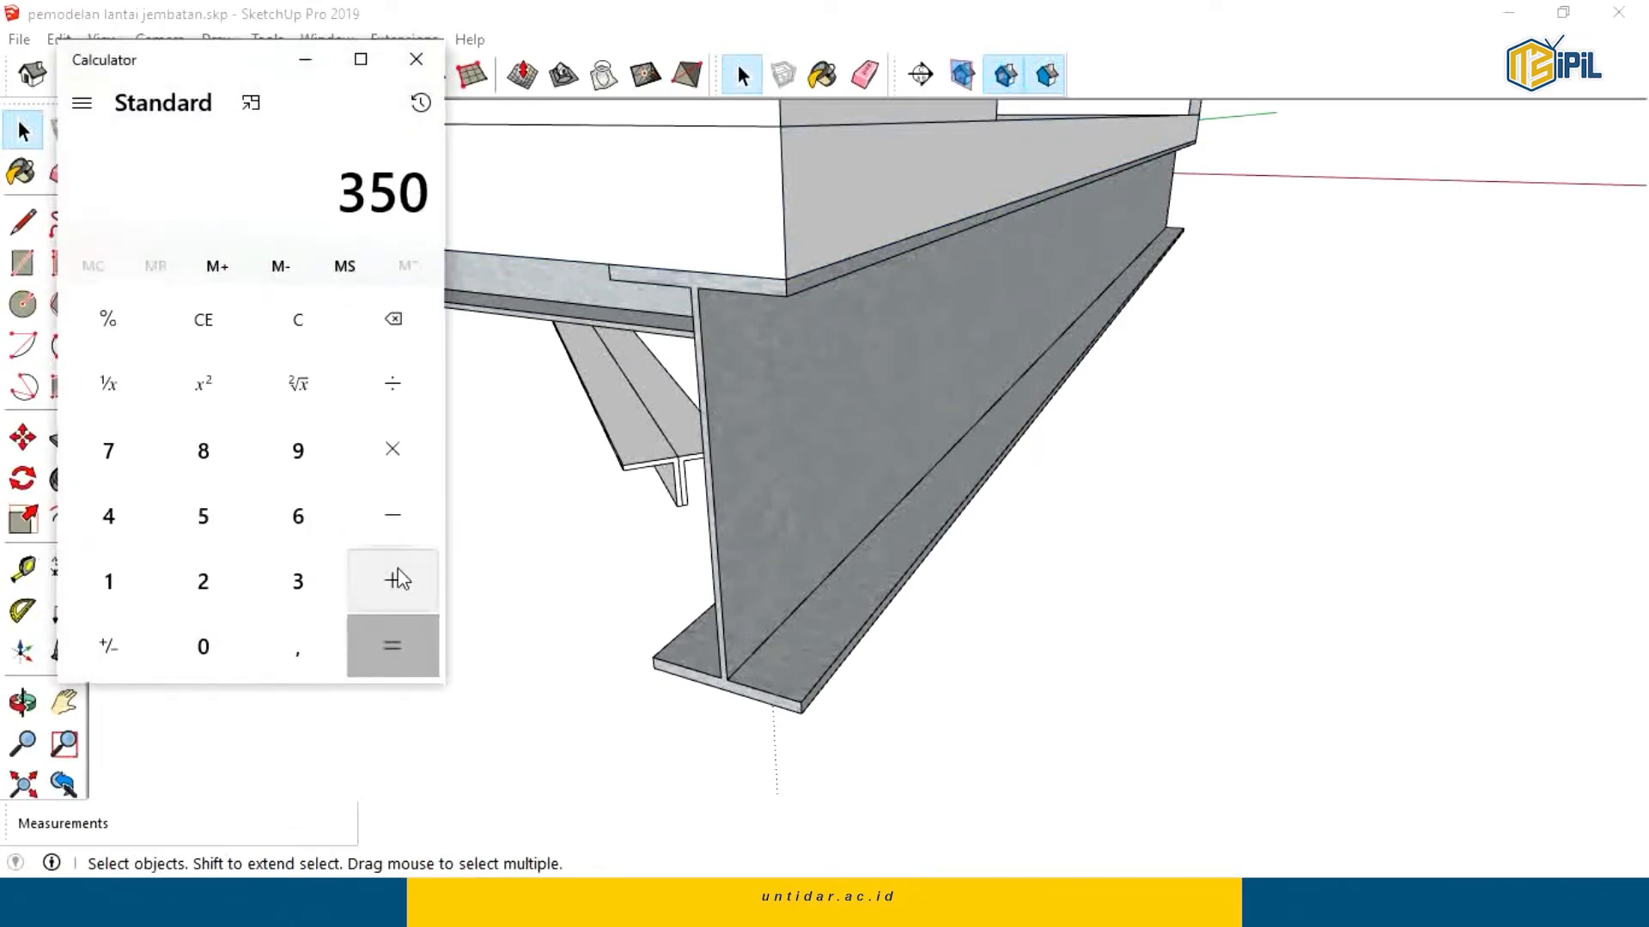
{"action": "left_click", "coordinate": [104, 594]}
{"action": "left_click", "coordinate": [202, 648]}
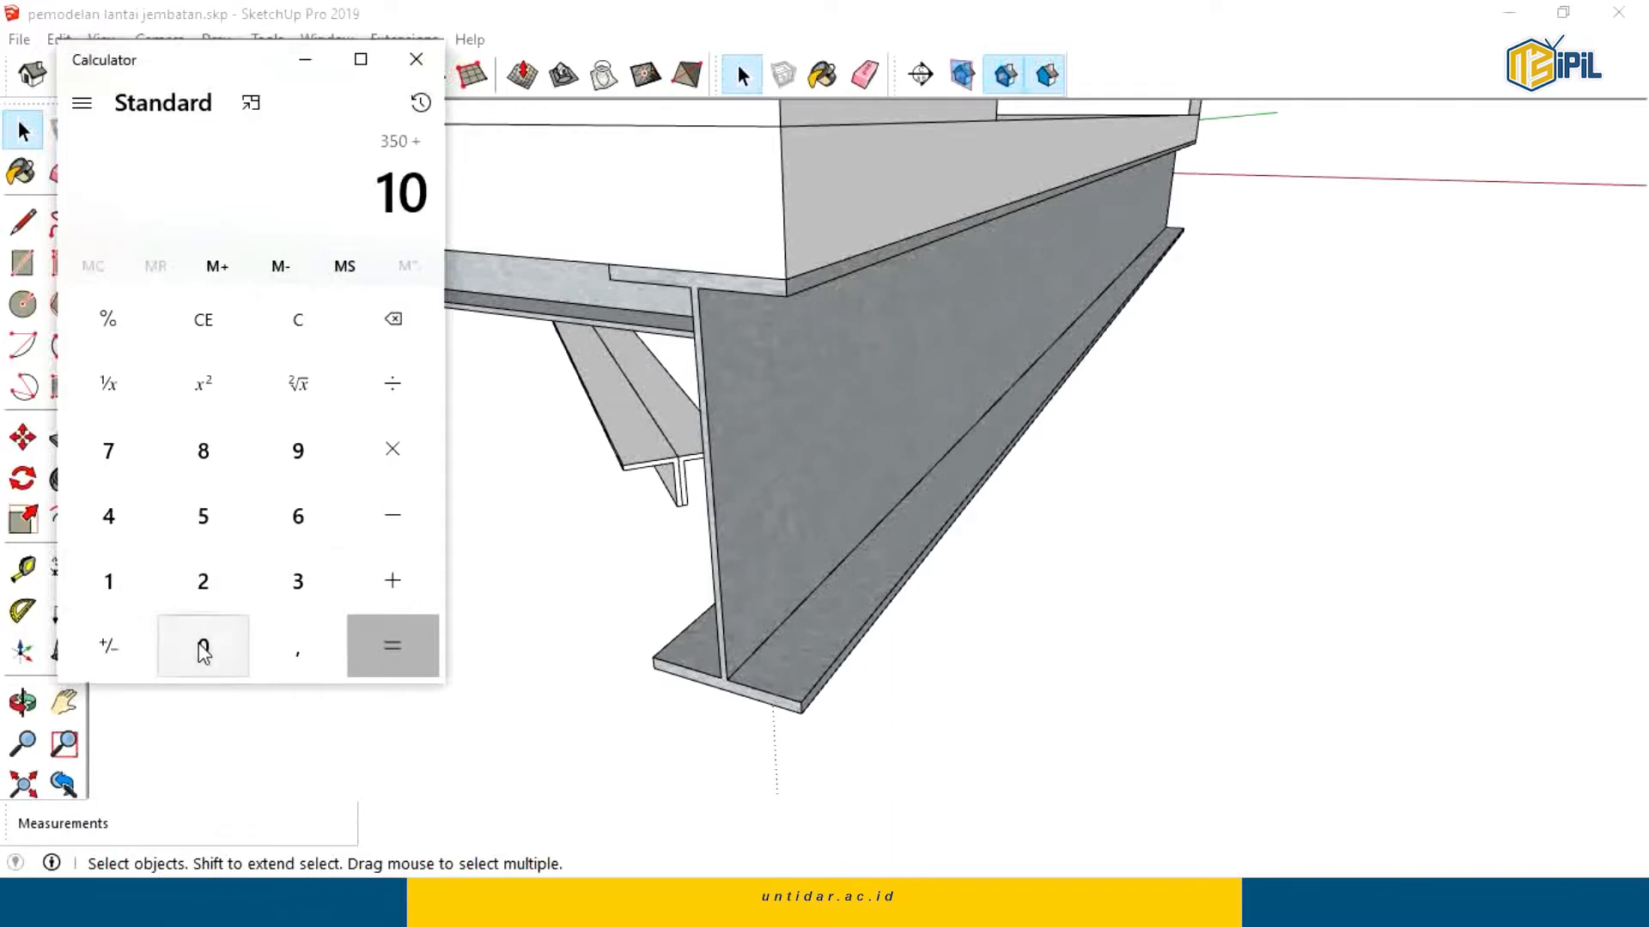
{"action": "left_click", "coordinate": [204, 651]}
{"action": "left_click", "coordinate": [386, 661]}
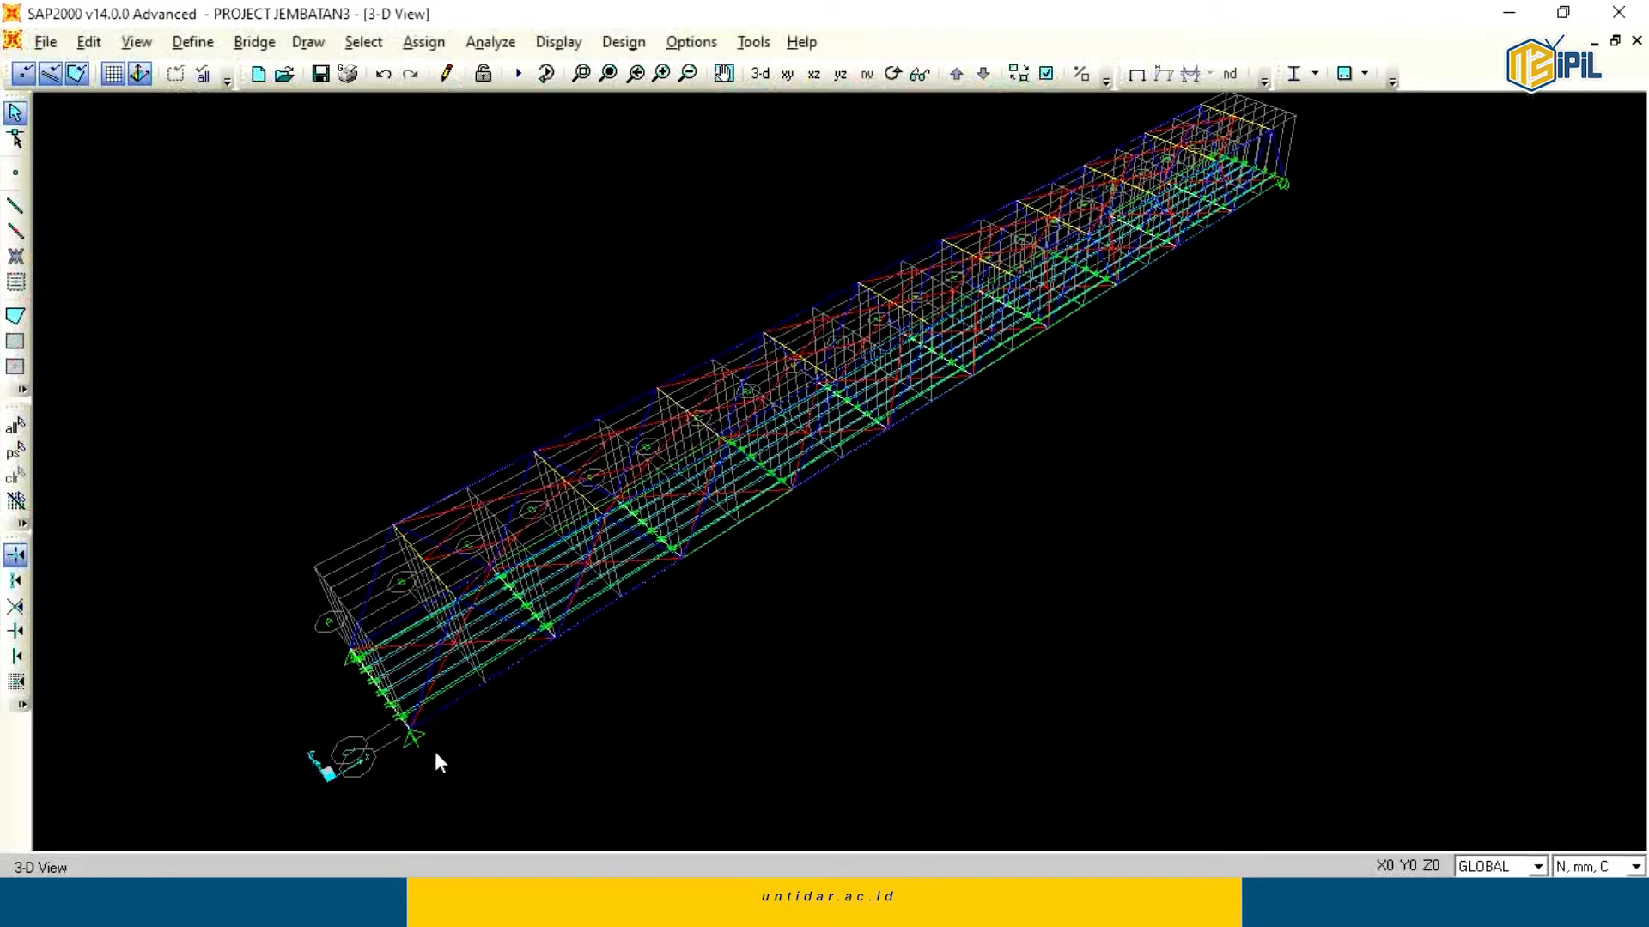
Select all areas with the Lantai Jembatan section in the 3-D view.
{"action": "scroll", "coordinate": [434, 747], "scroll_direction": "up", "scroll_amount": 1}
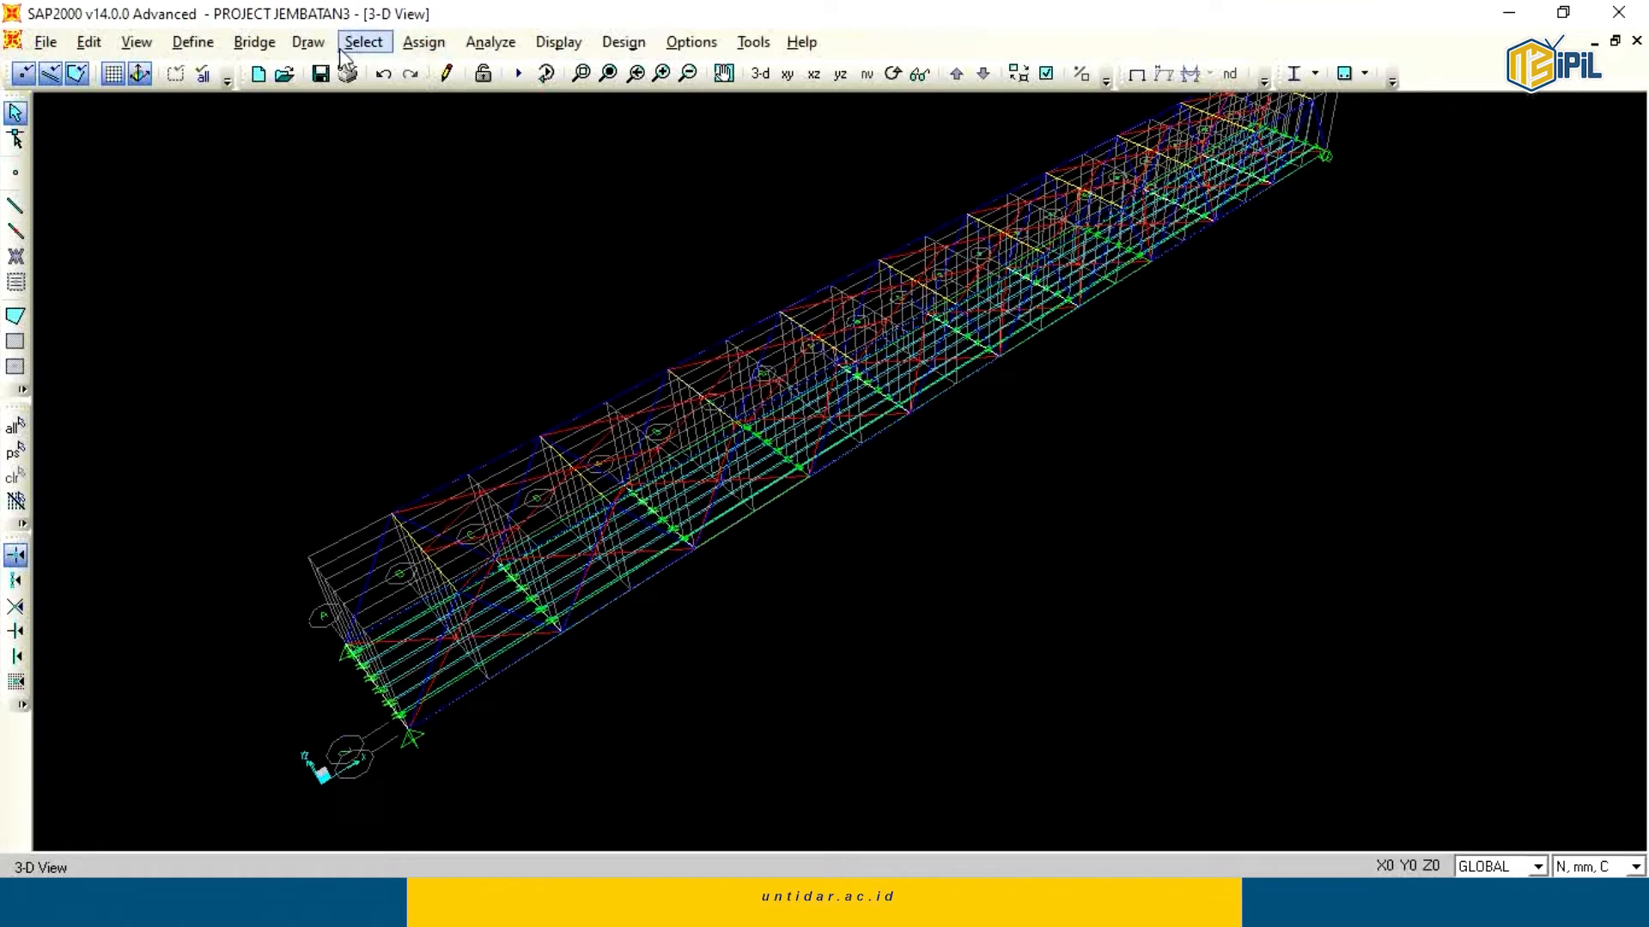
{"action": "left_click", "coordinate": [369, 43]}
{"action": "mouse_move", "coordinate": [414, 72]}
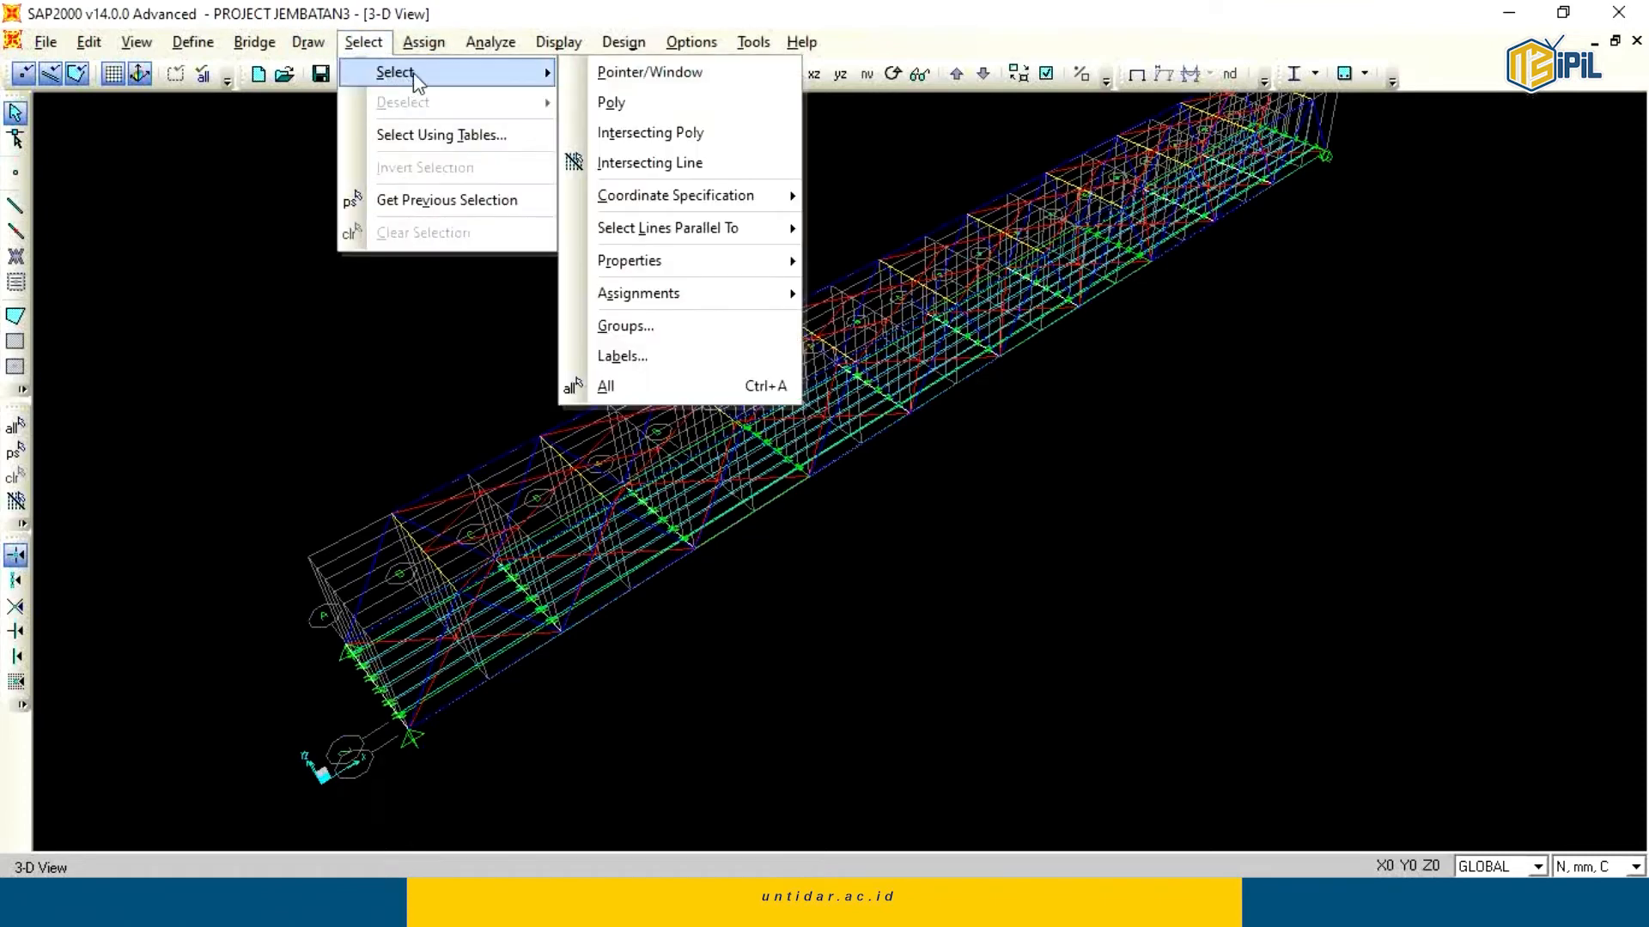
{"action": "mouse_move", "coordinate": [704, 244]}
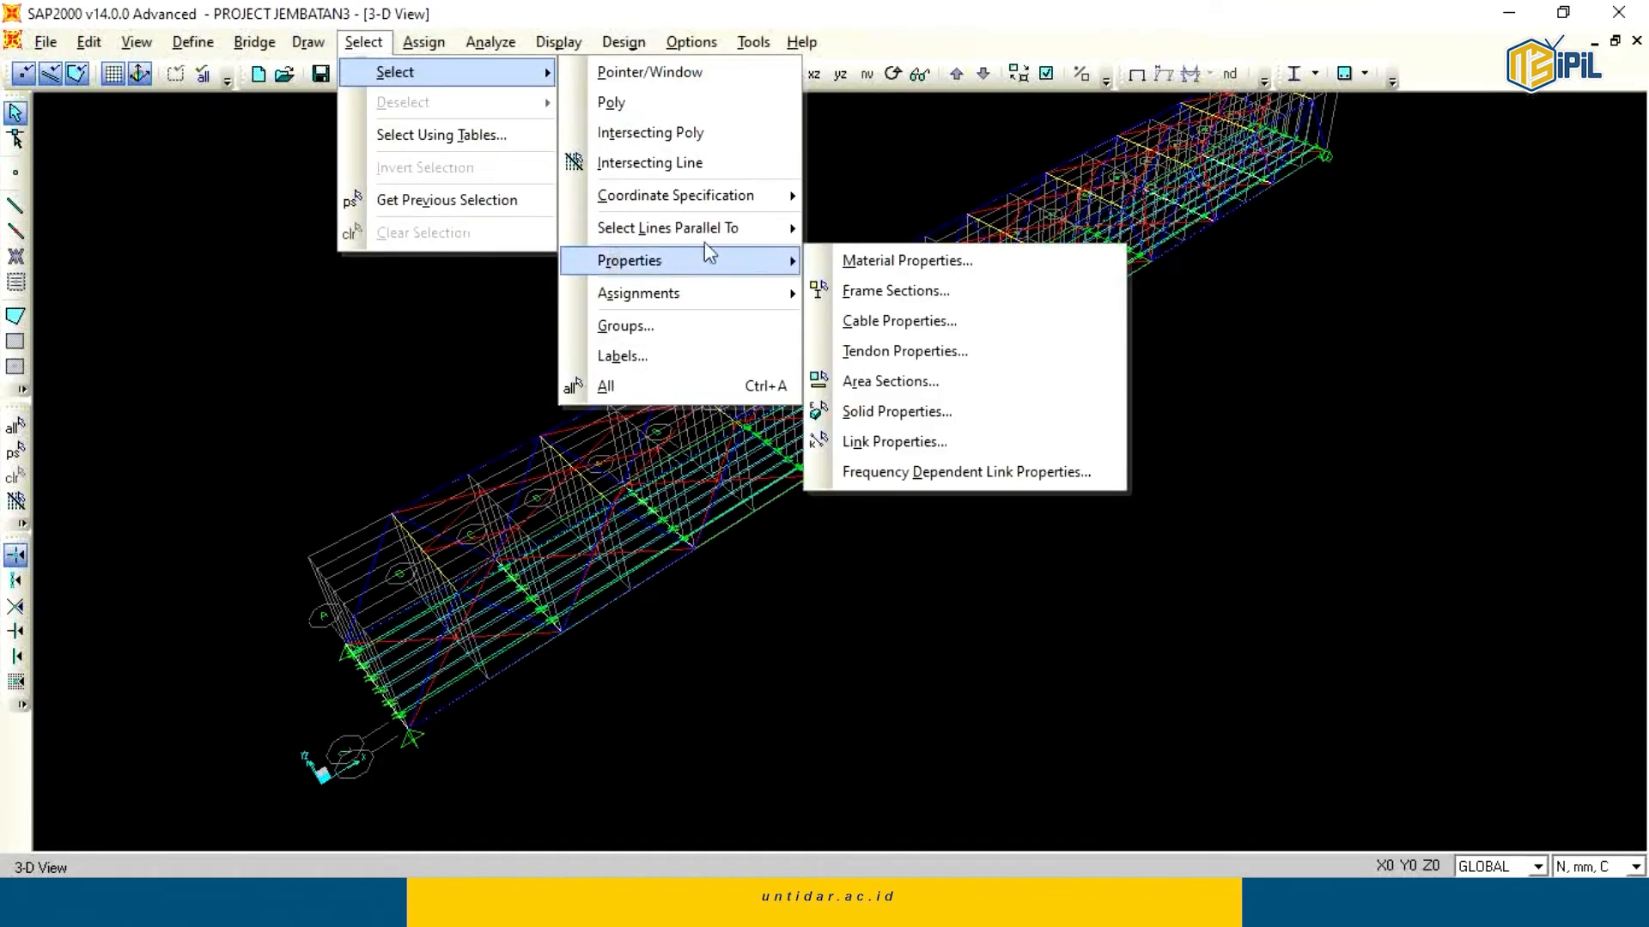
{"action": "left_click", "coordinate": [910, 382]}
{"action": "left_click", "coordinate": [721, 421]}
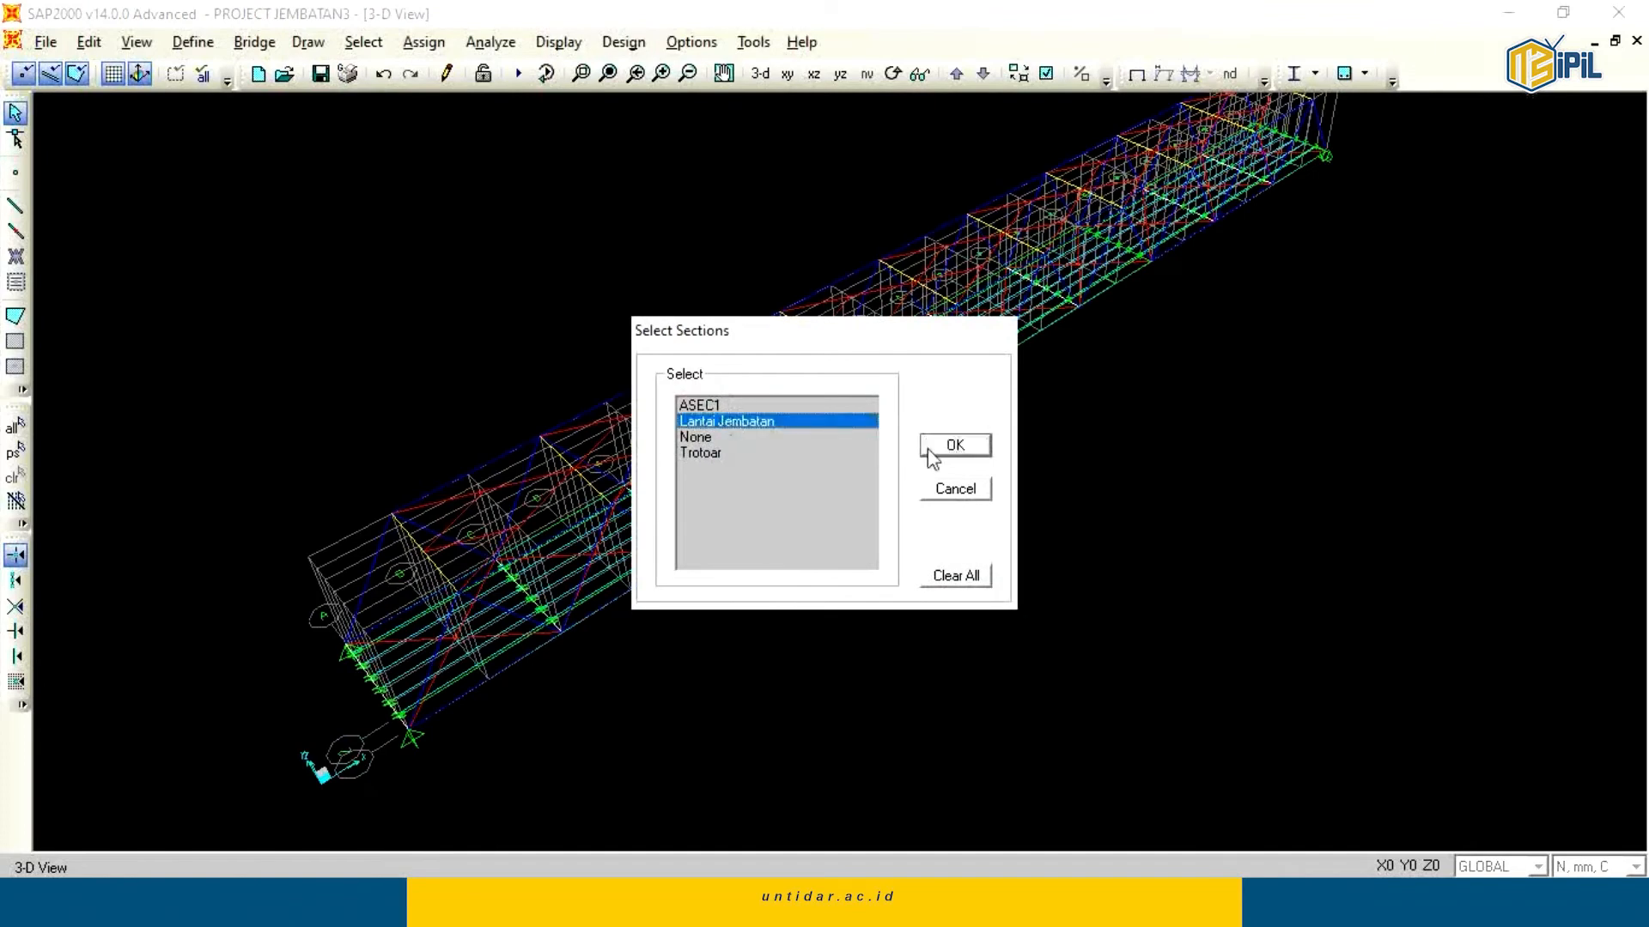
{"action": "left_click", "coordinate": [958, 447]}
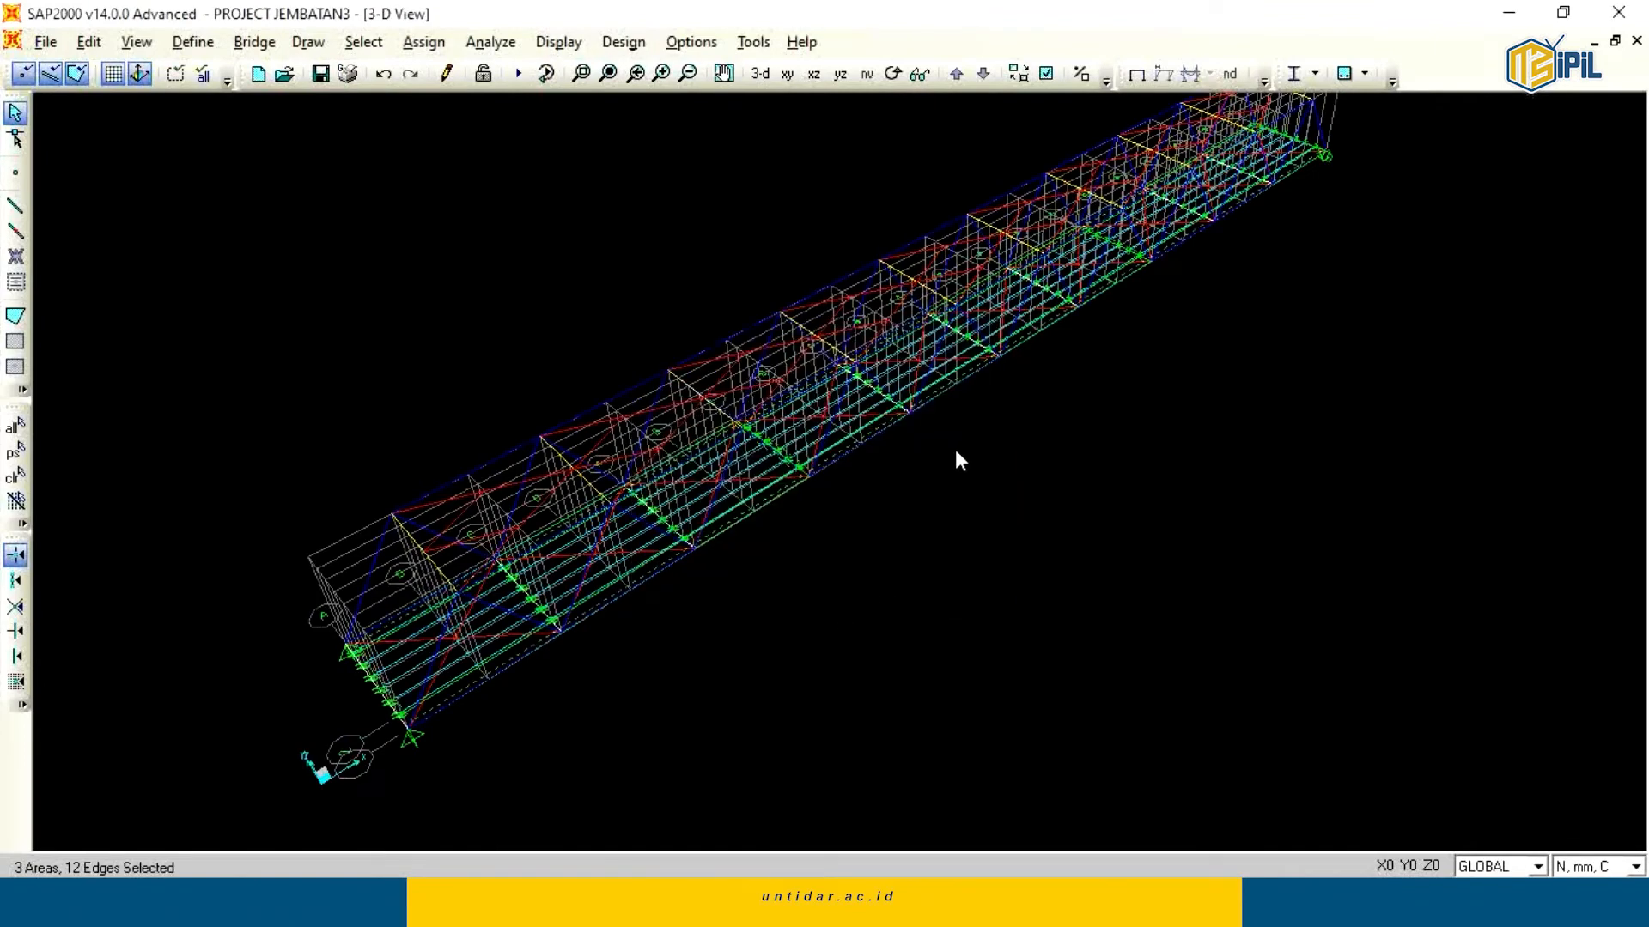
{"action": "scroll", "coordinate": [646, 577], "scroll_direction": "up", "scroll_amount": 1}
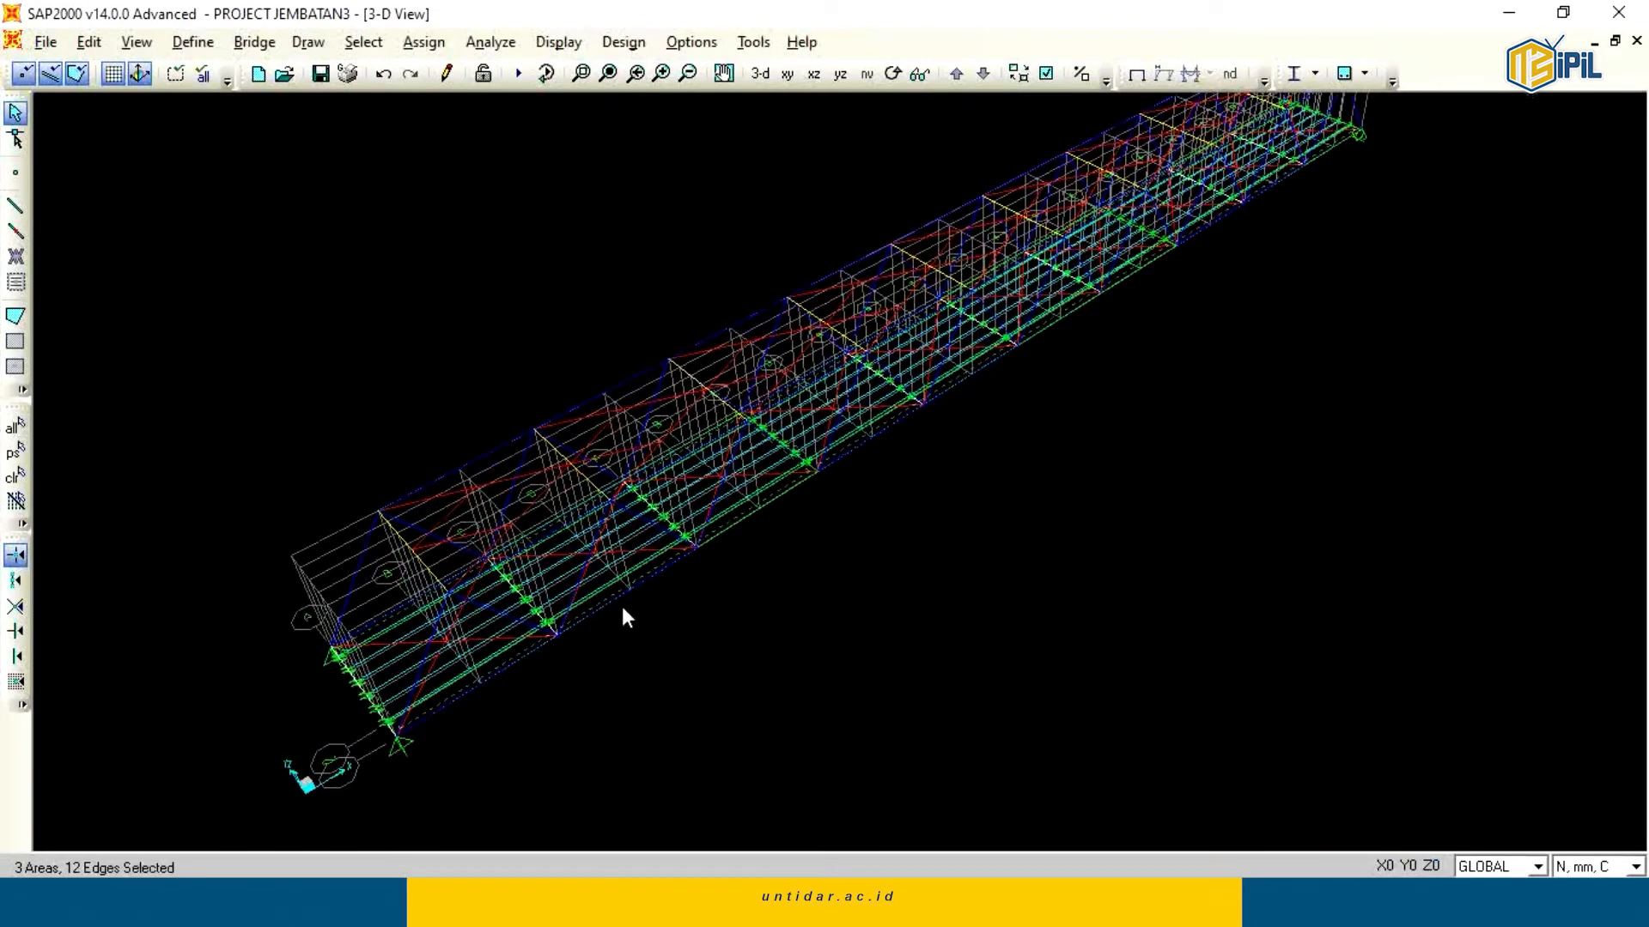
Move the selected deck slab areas by a Delta Z of 450 mm.
{"action": "left_click", "coordinate": [135, 41]}
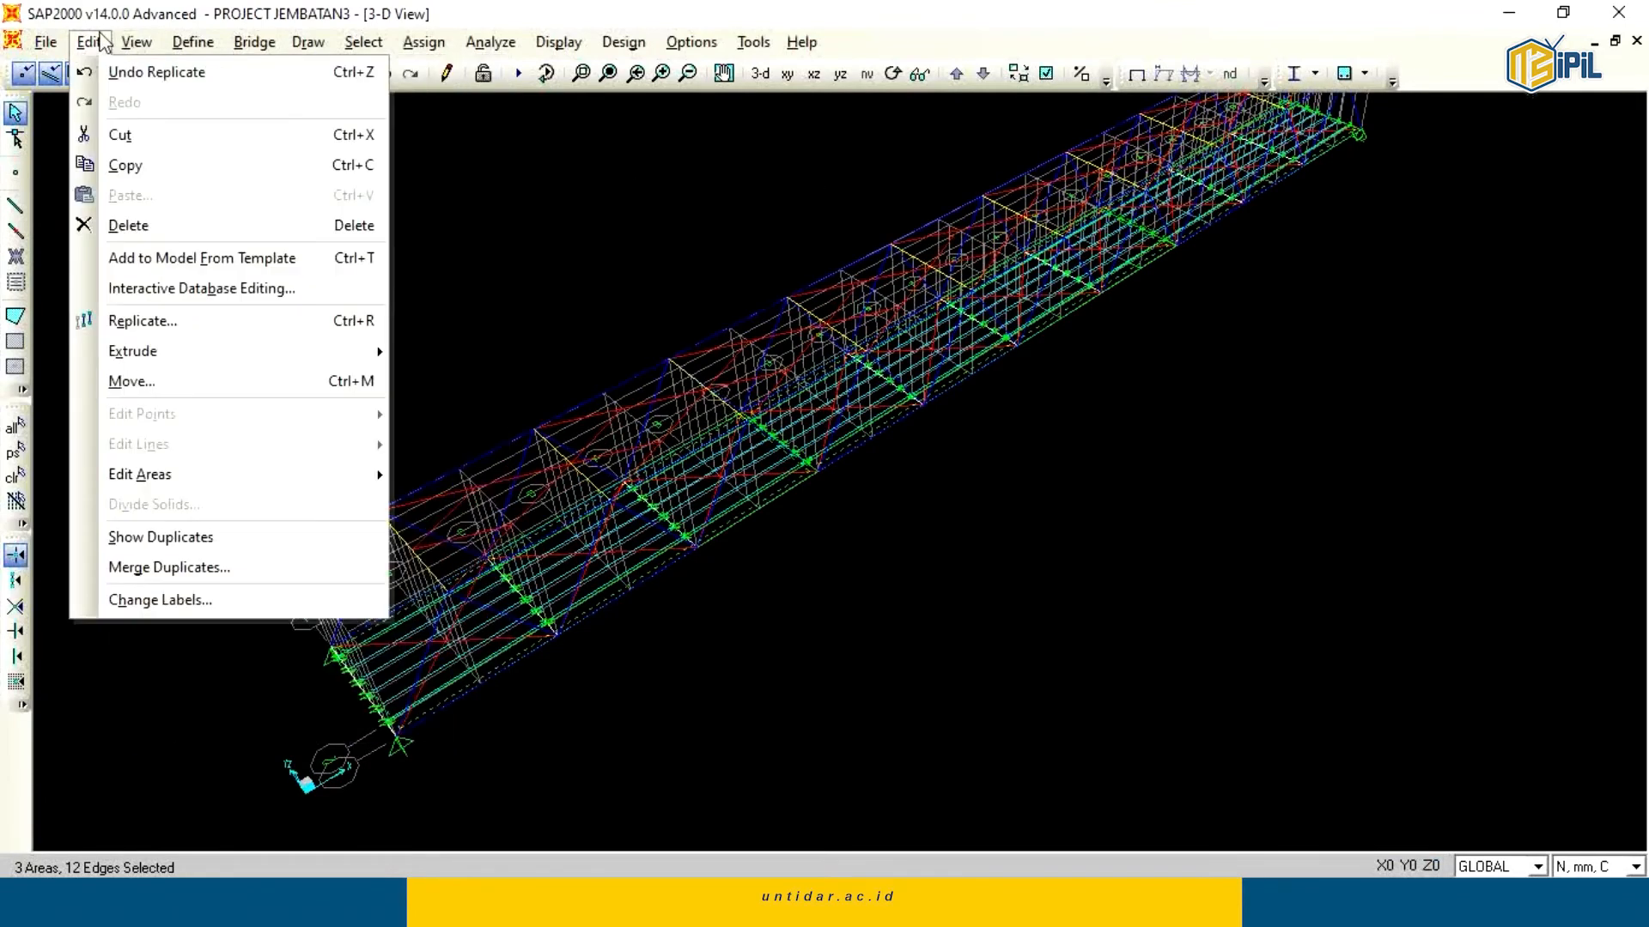
{"action": "left_click", "coordinate": [92, 41]}
{"action": "left_click", "coordinate": [101, 41]}
{"action": "left_click", "coordinate": [172, 378]}
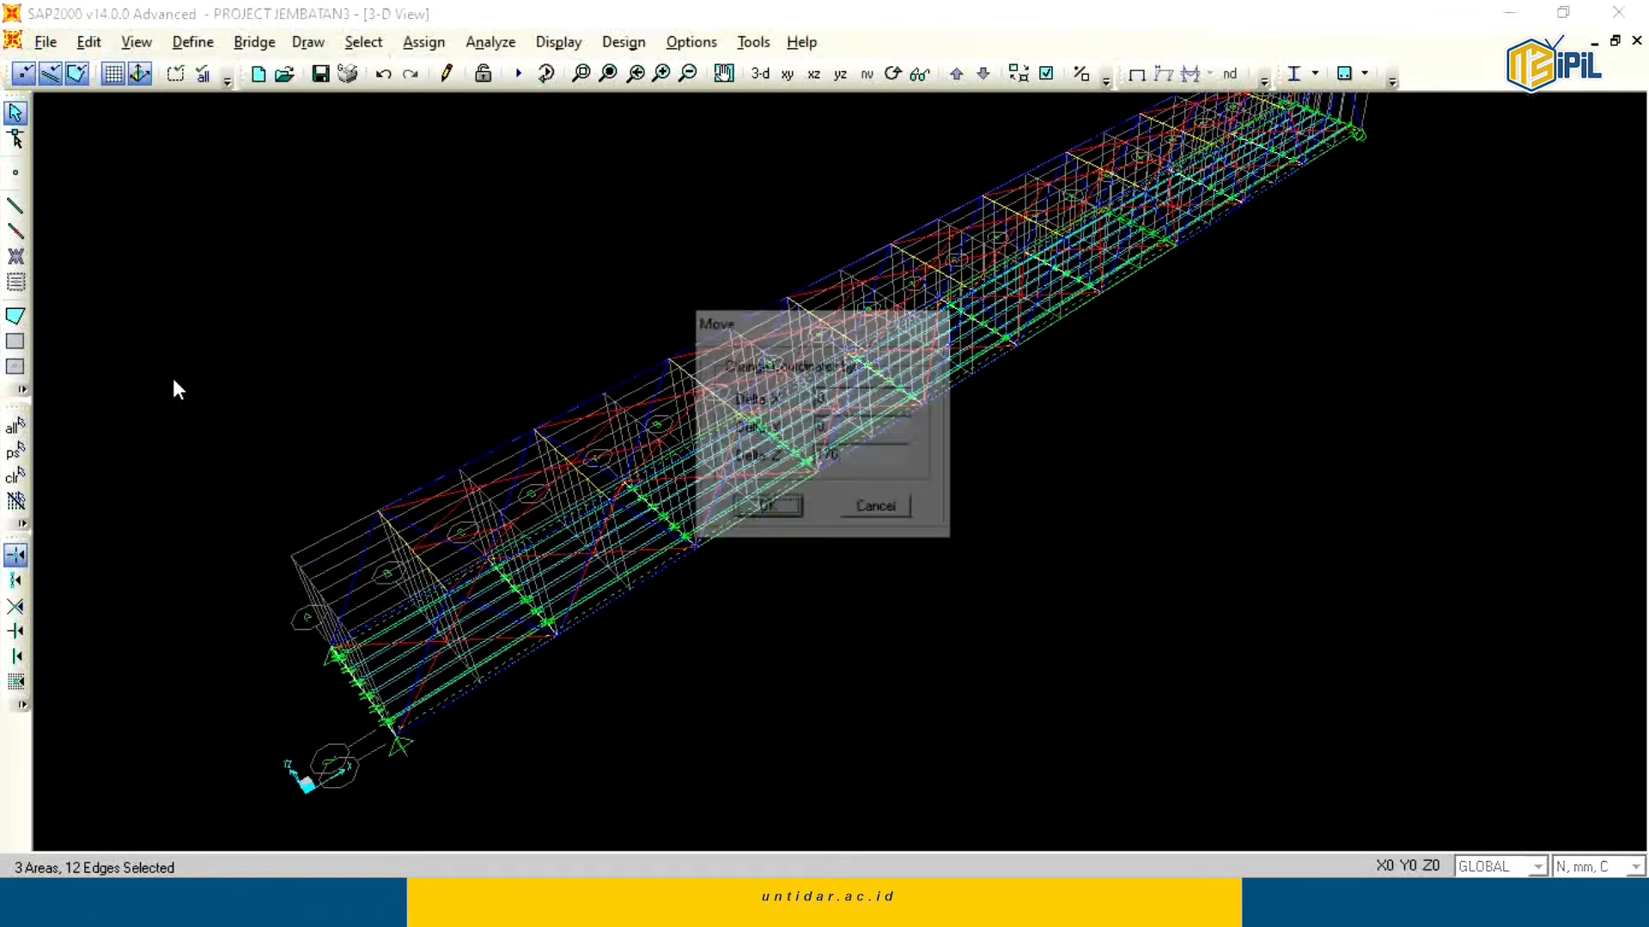
{"action": "double_click", "coordinate": [866, 457]}
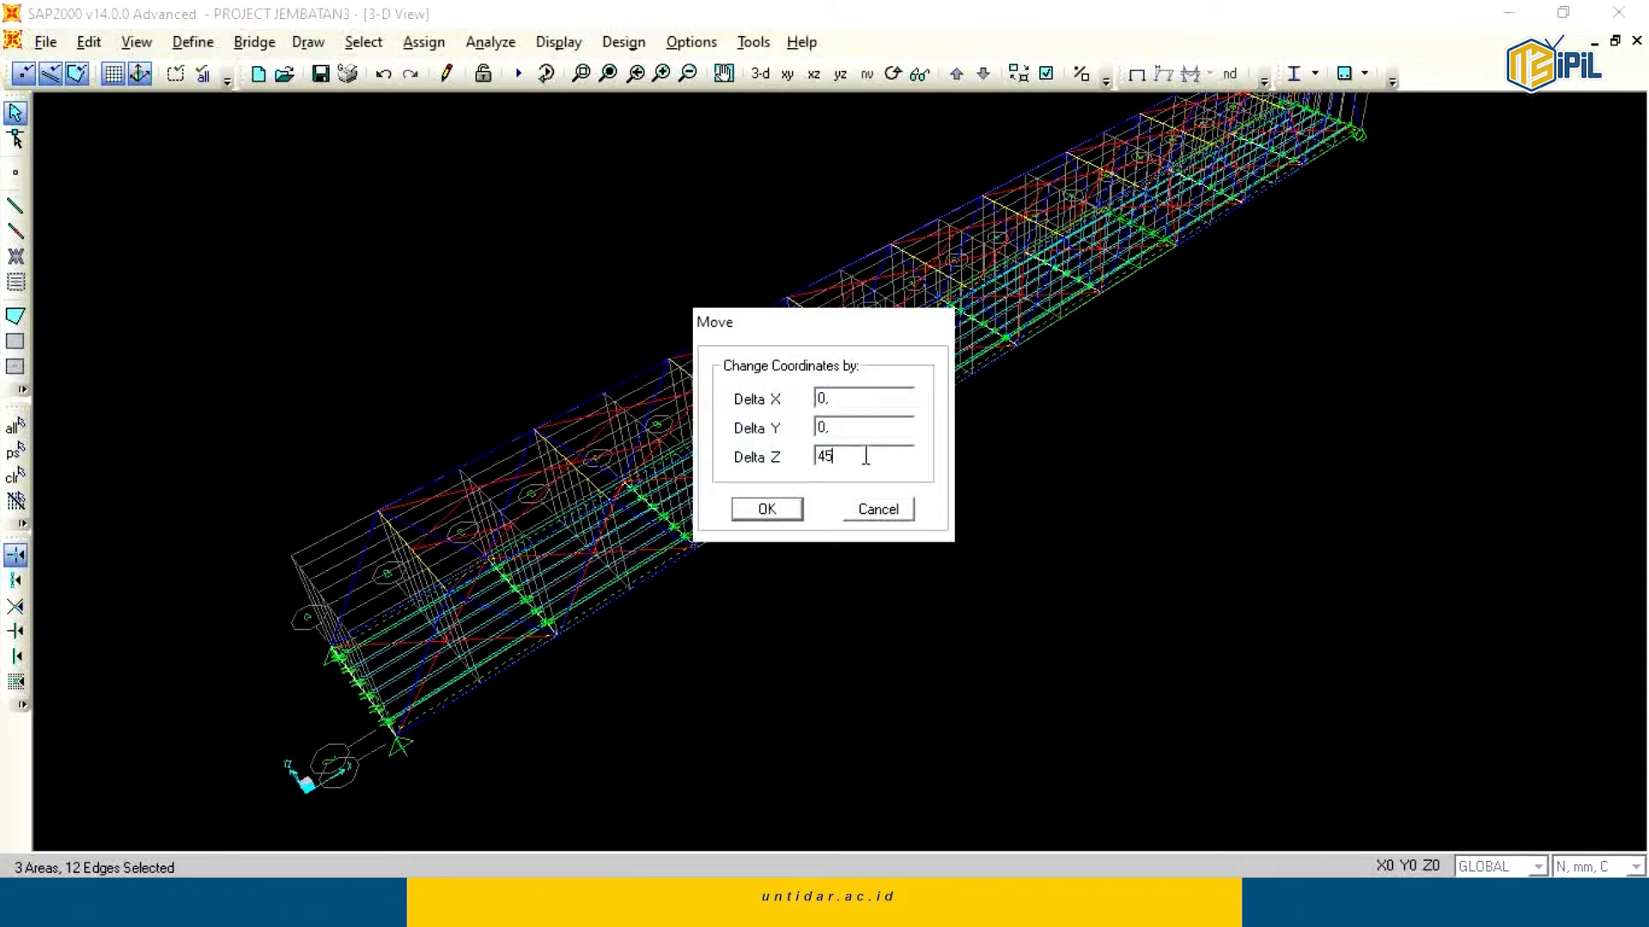
{"action": "left_click", "coordinate": [796, 509]}
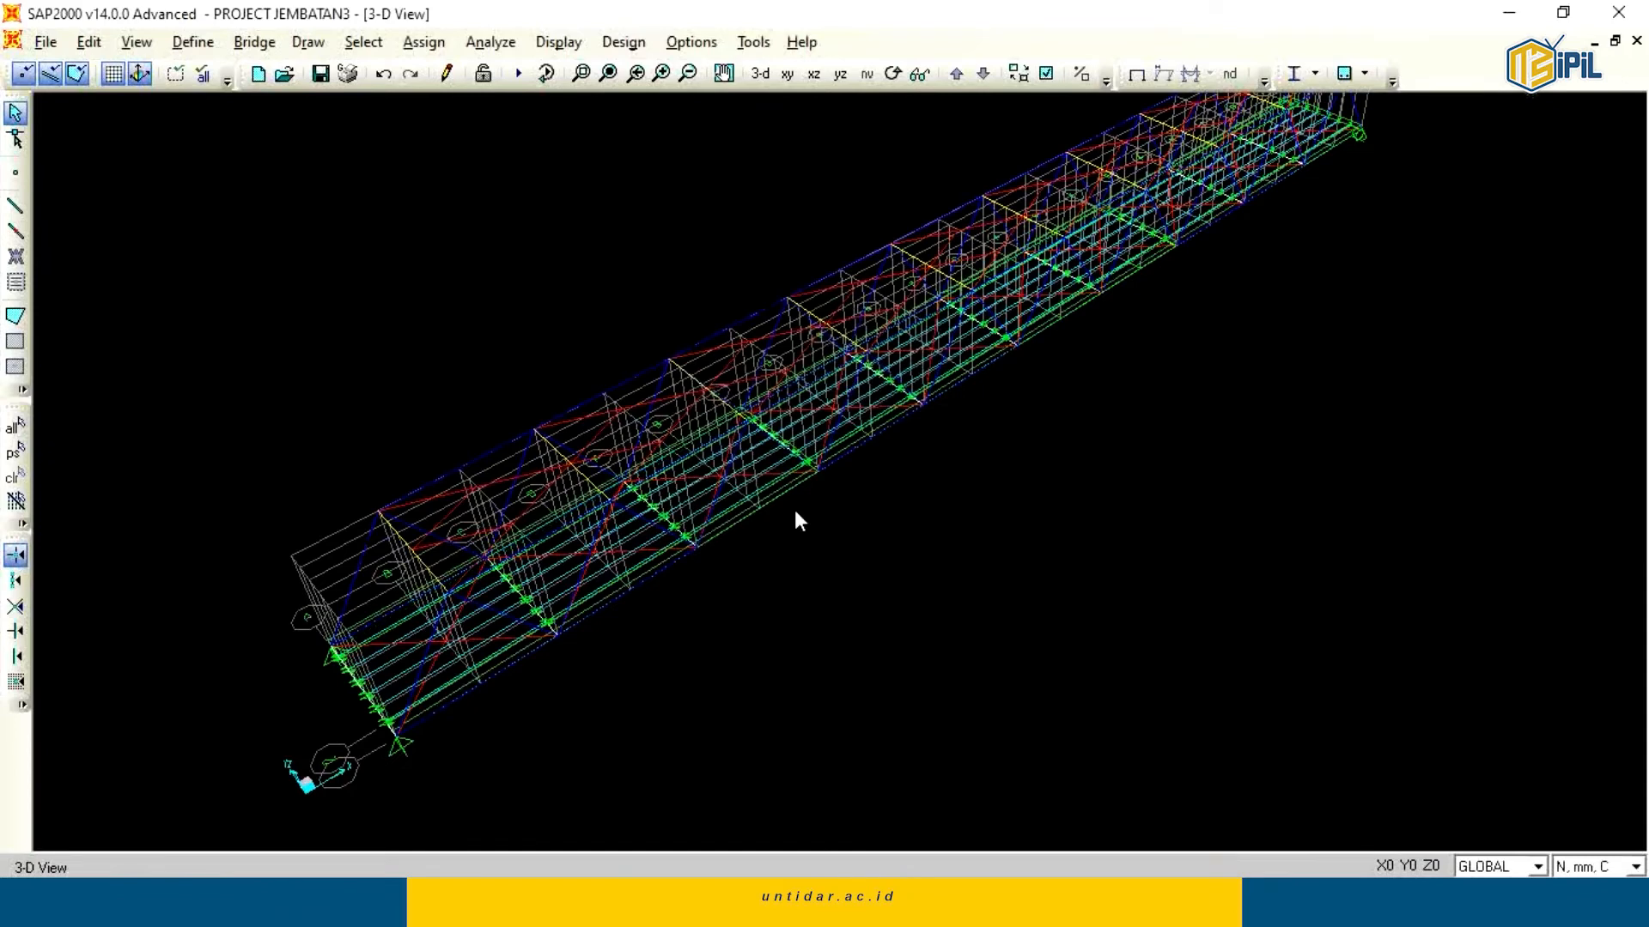
Hide the grid and rotate the 3-D view to look along the bridge from the end cross girder.
{"action": "left_click", "coordinate": [136, 42]}
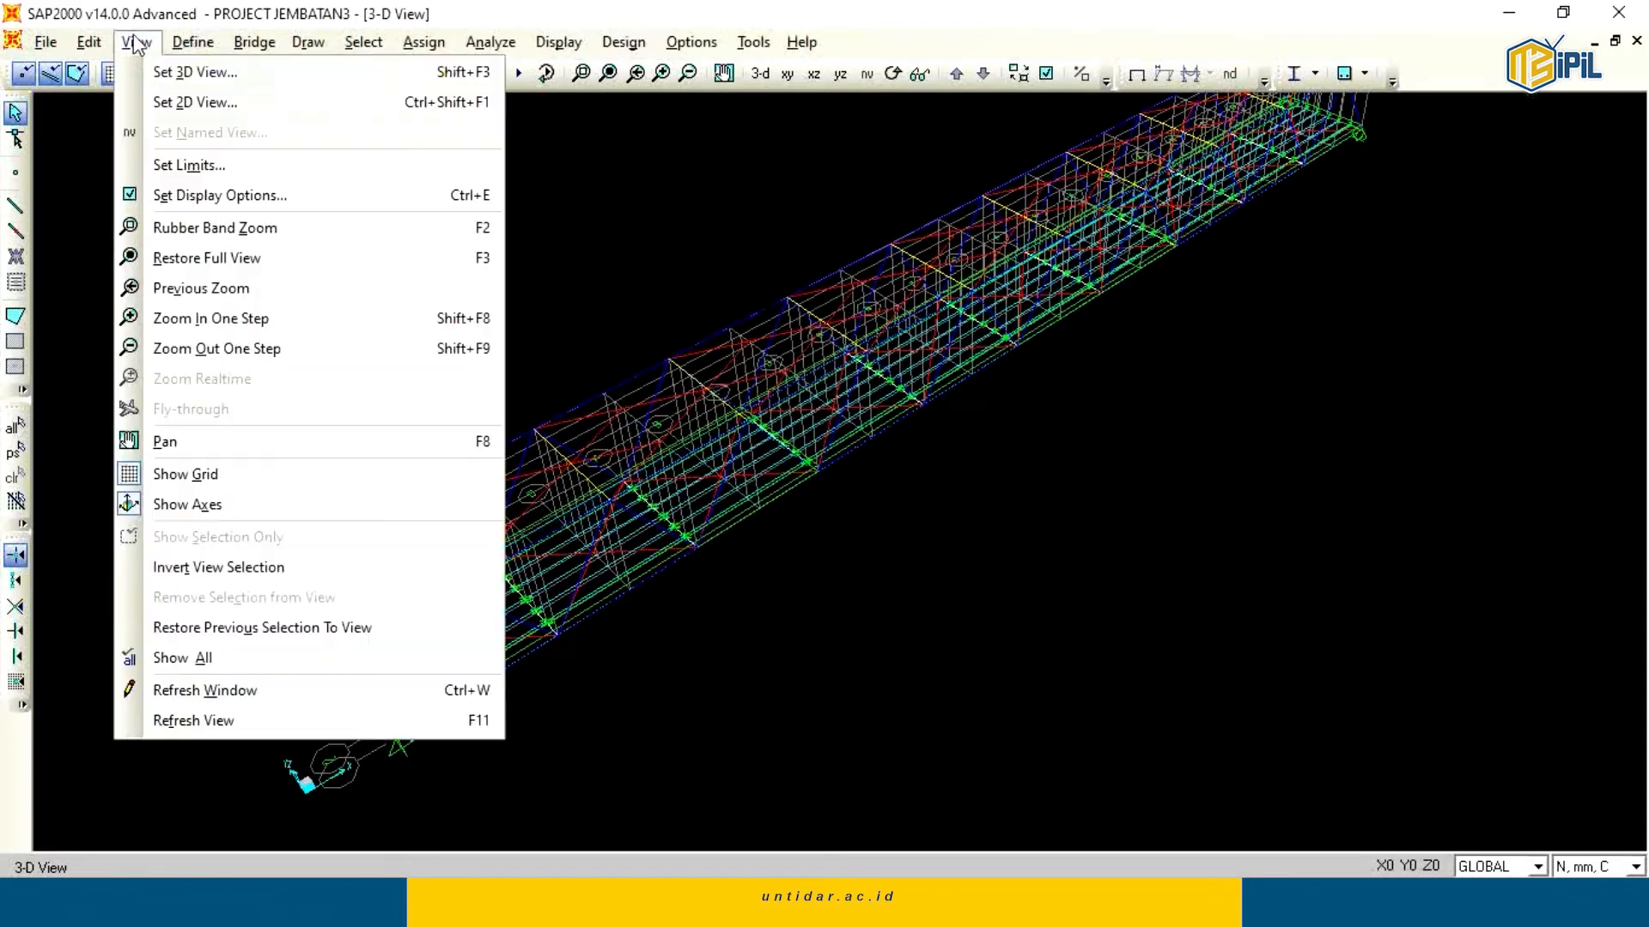
{"action": "left_click", "coordinate": [225, 475]}
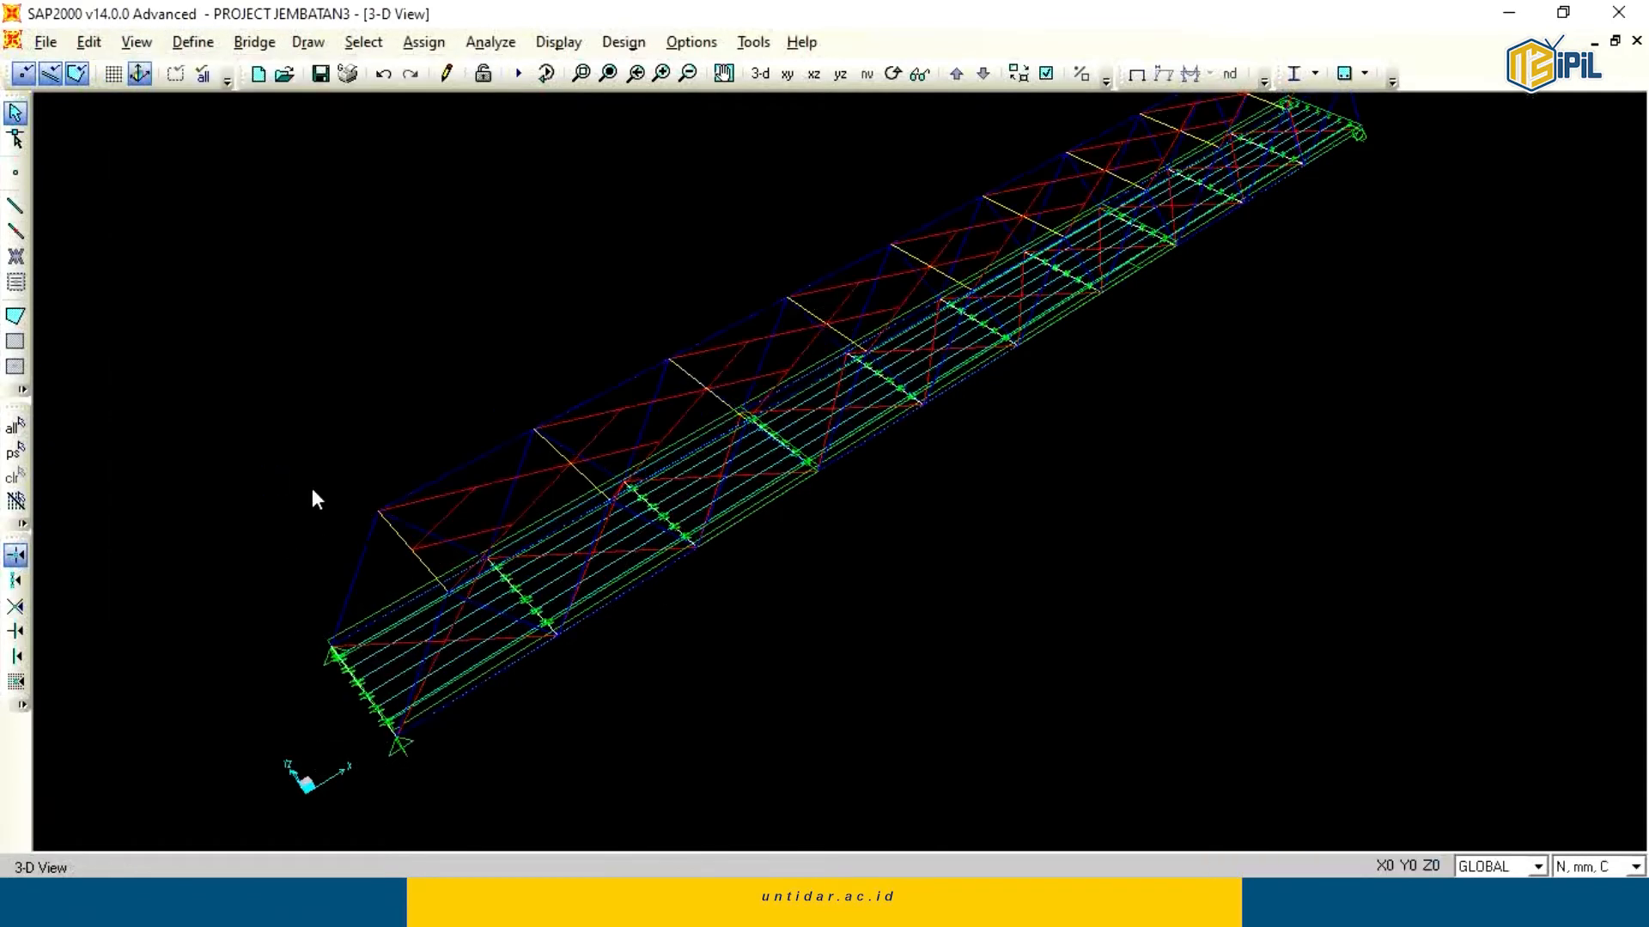
{"action": "scroll", "coordinate": [346, 436], "scroll_direction": "up", "scroll_amount": 1}
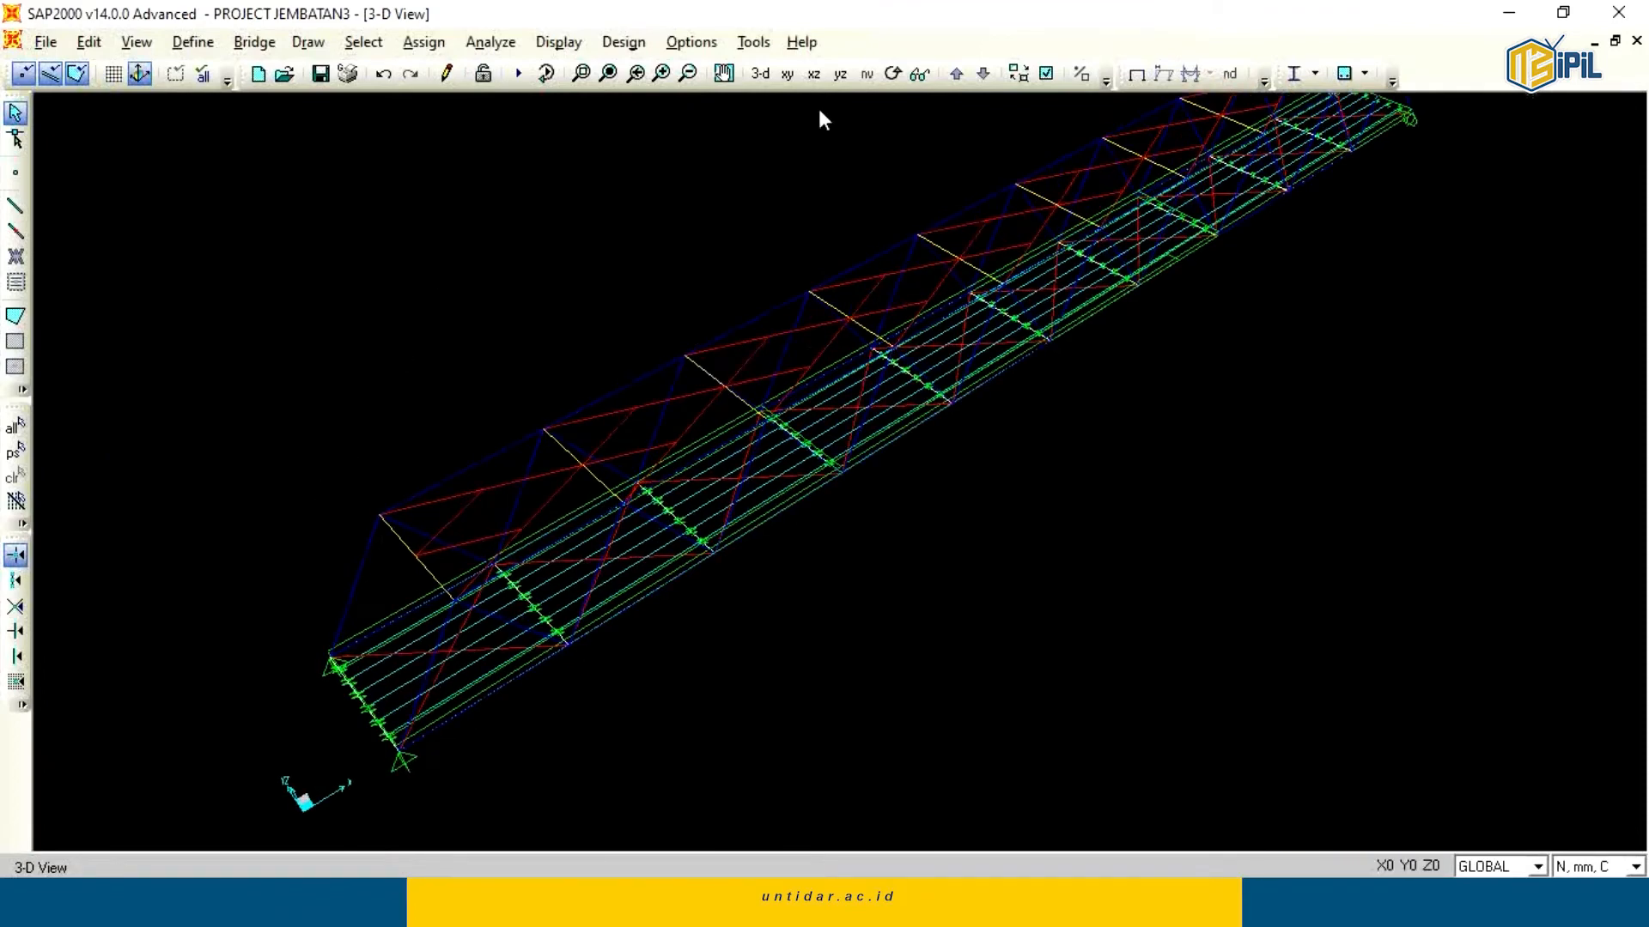
{"action": "left_click", "coordinate": [892, 74]}
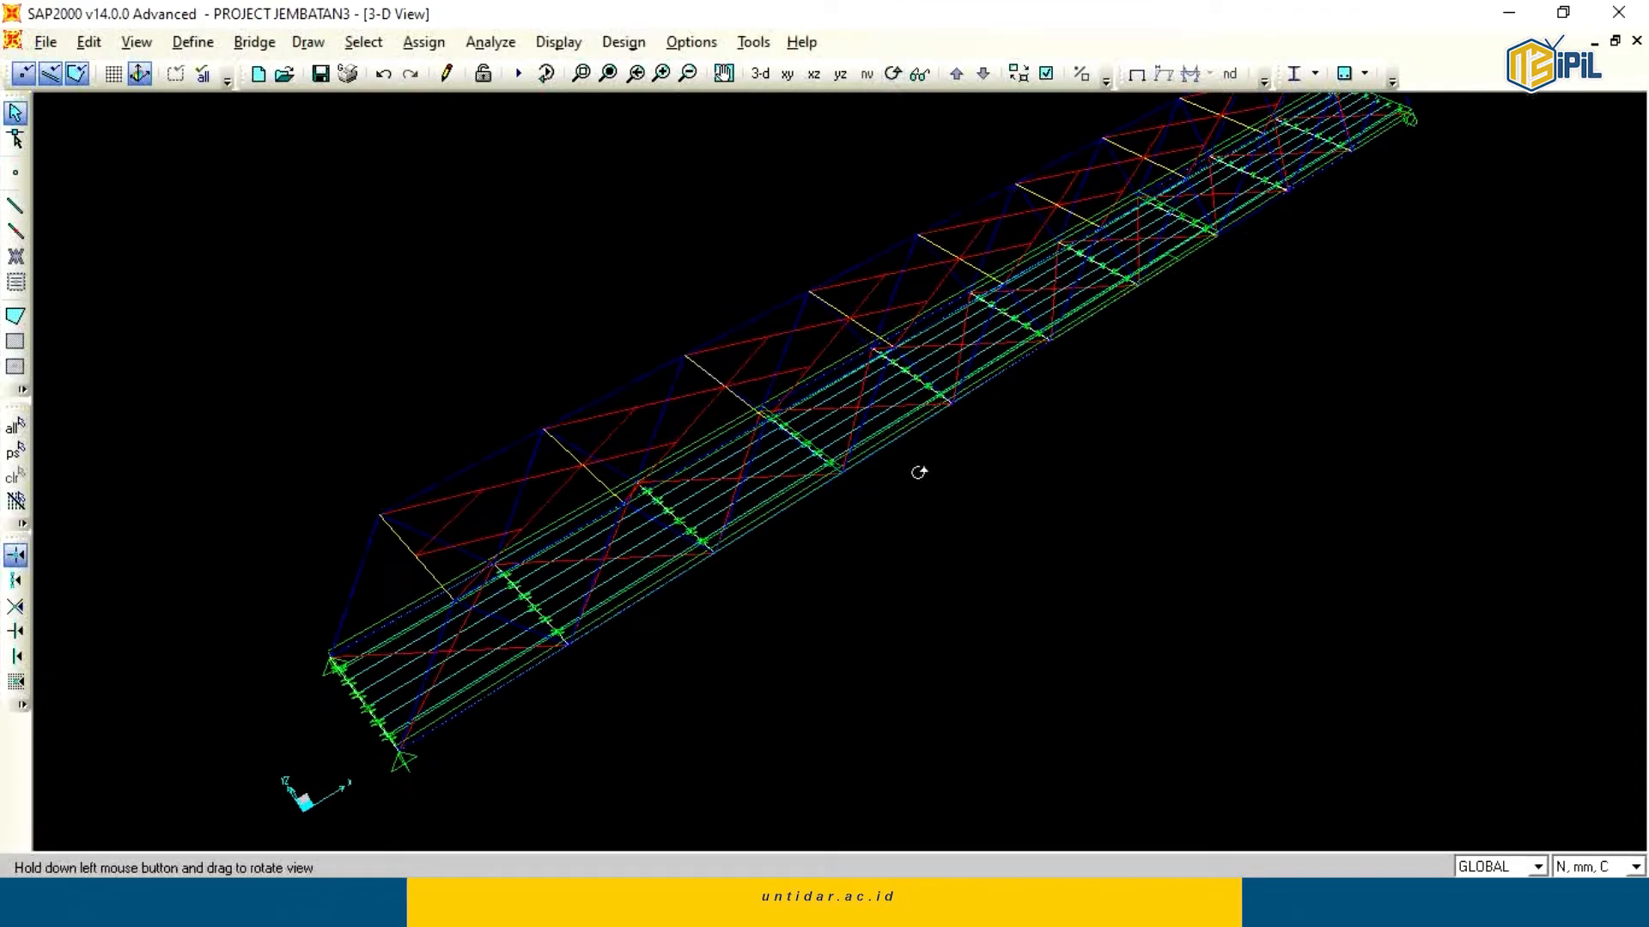
{"action": "left_click_drag", "start_coordinate": [919, 473], "coordinate": [1155, 399]}
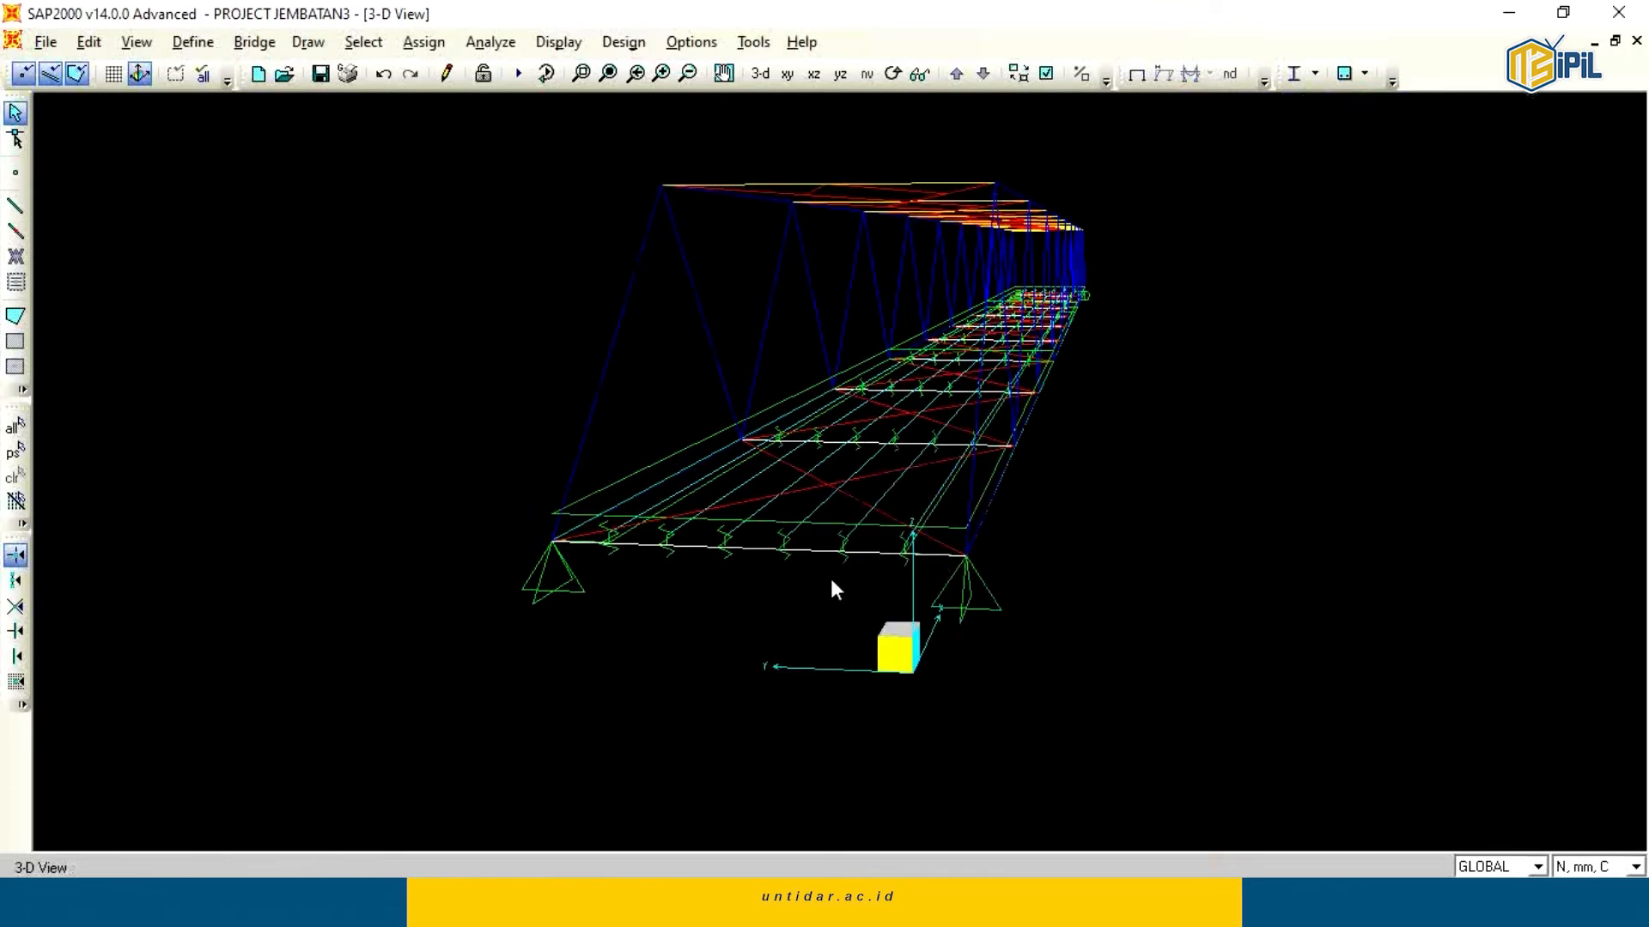
{"action": "scroll", "coordinate": [831, 581], "scroll_direction": "up", "scroll_amount": 1}
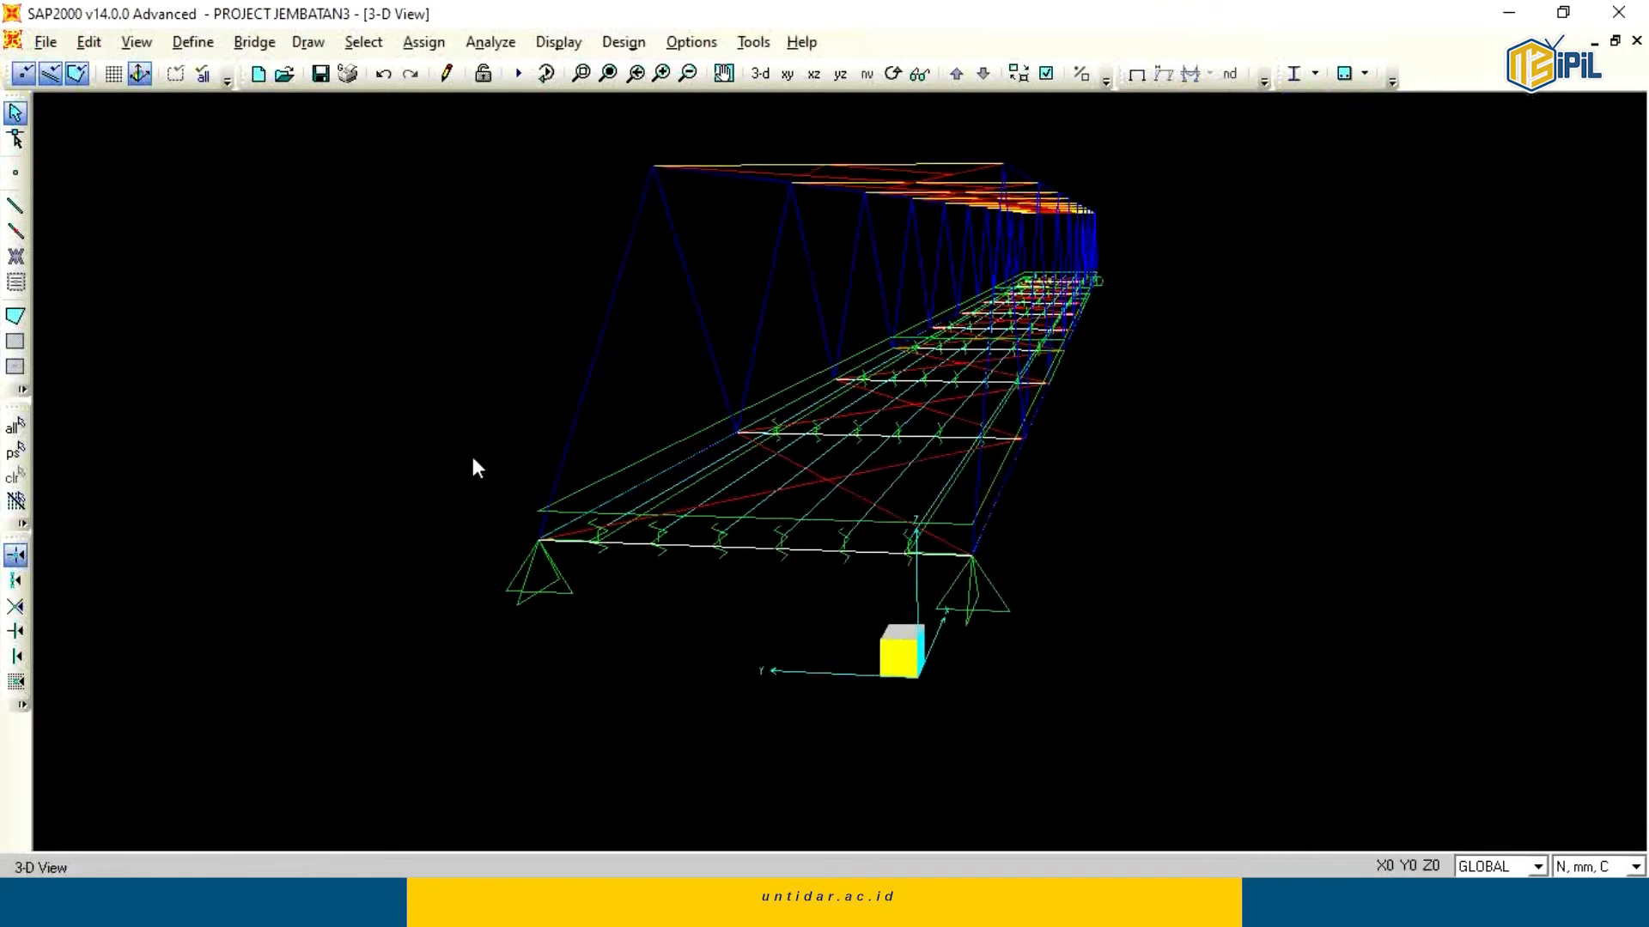
Draw two-joint links with property LINK1 between the raised slab corners and both ends of the near end cross girder.
{"action": "left_click", "coordinate": [308, 42]}
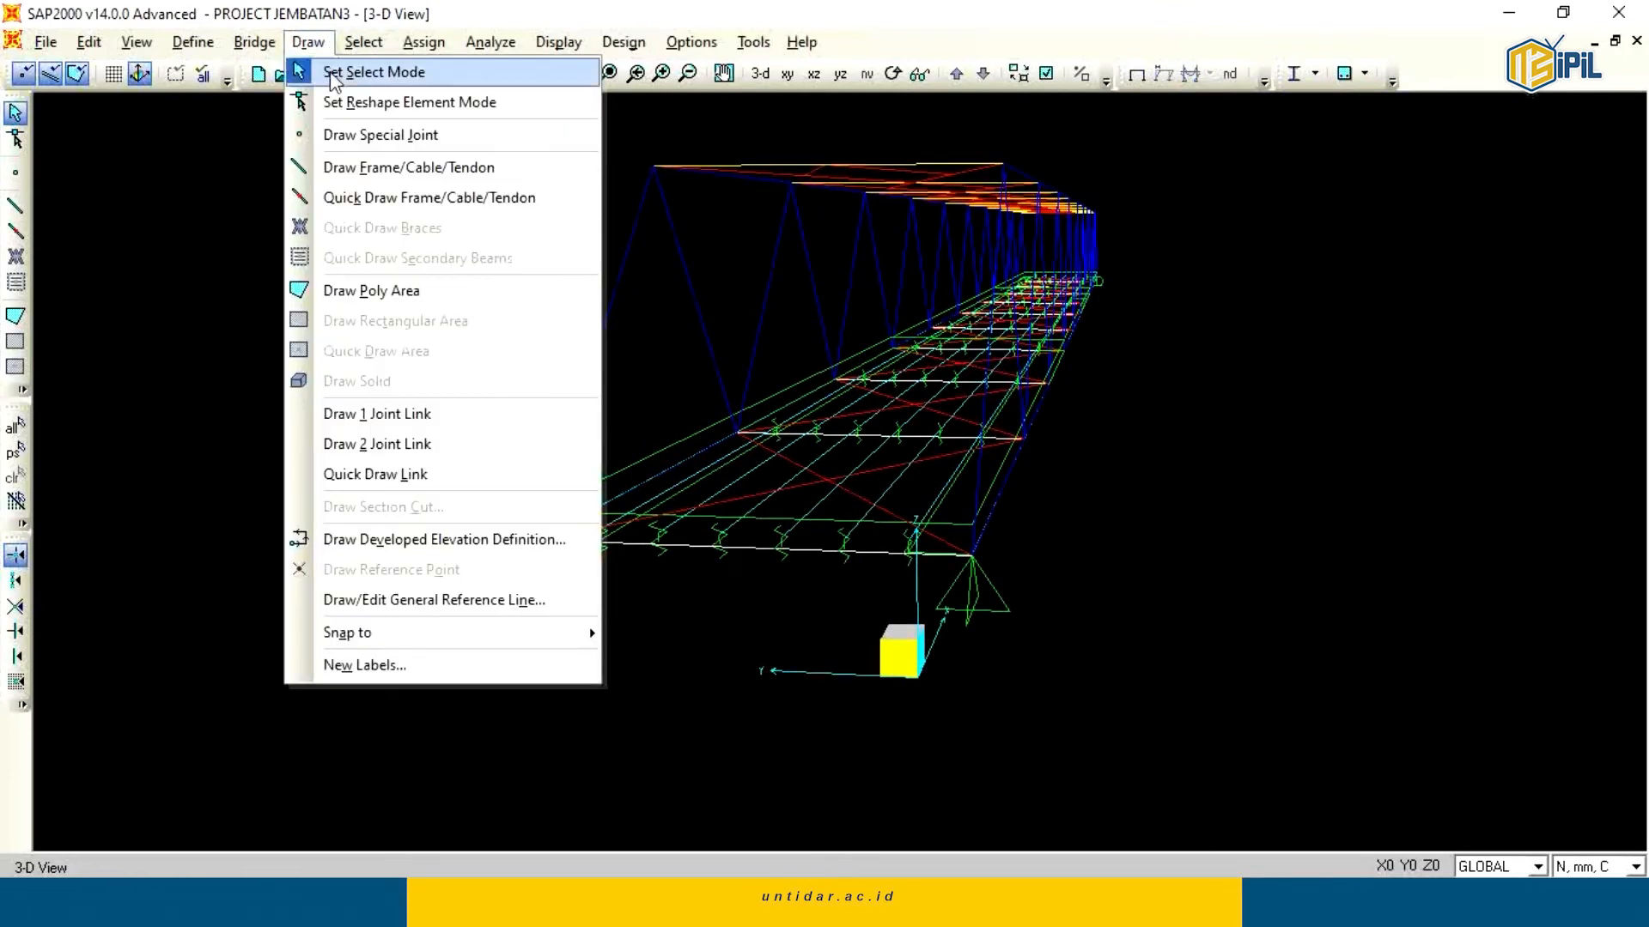
{"action": "left_click", "coordinate": [419, 445]}
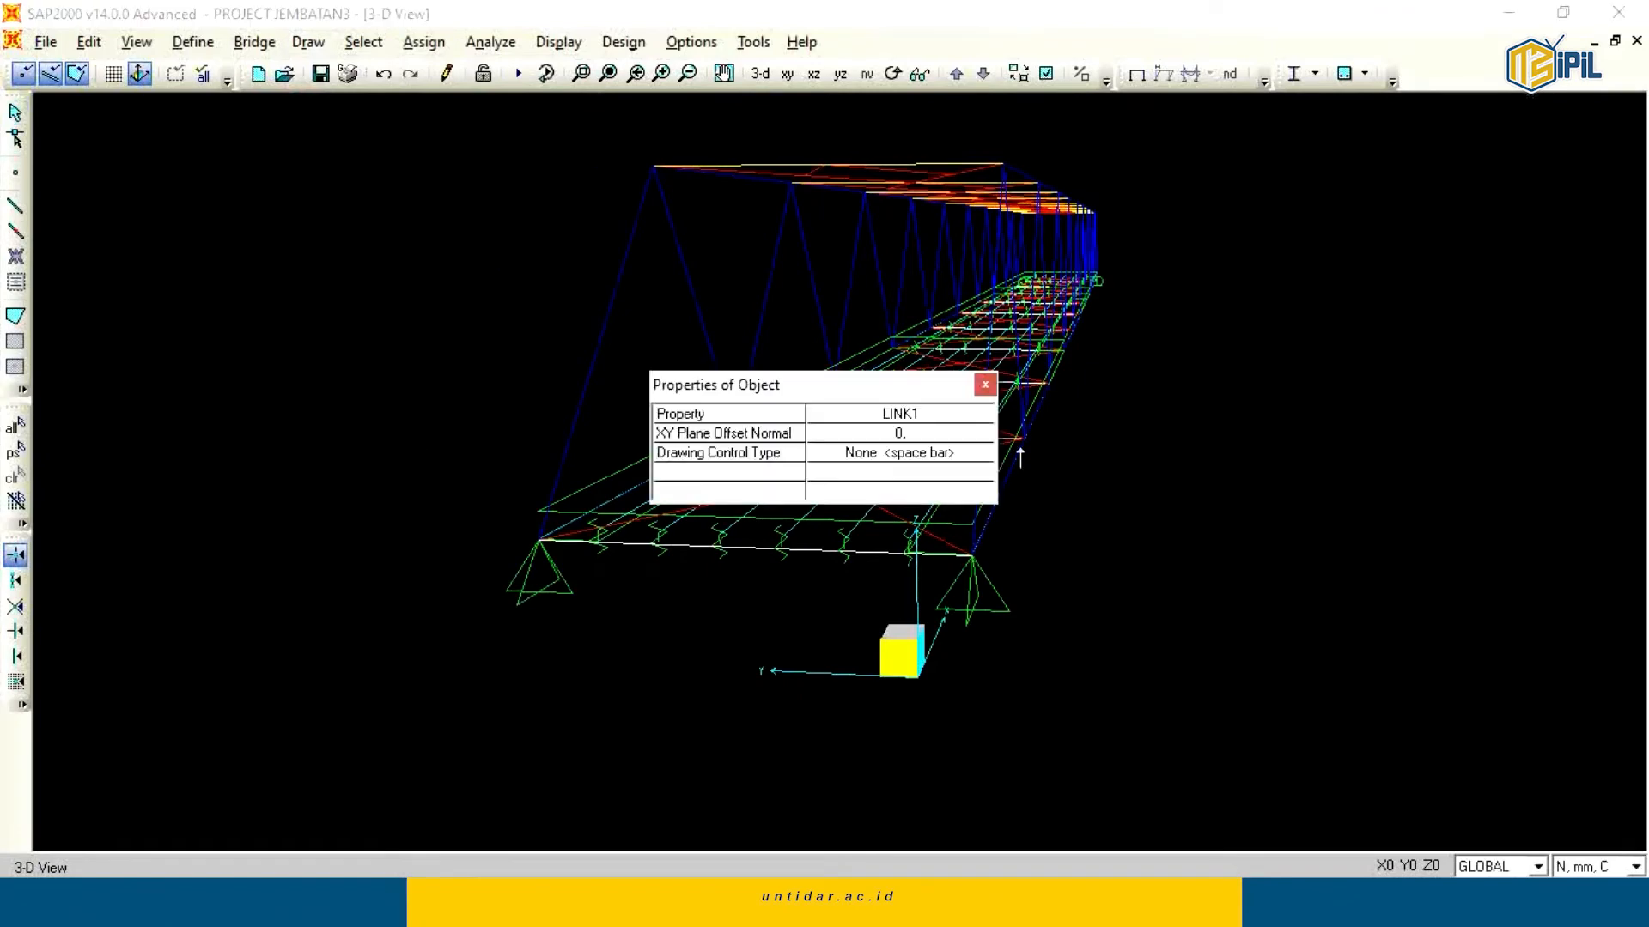
{"action": "left_click_drag", "start_coordinate": [935, 397], "coordinate": [554, 277]}
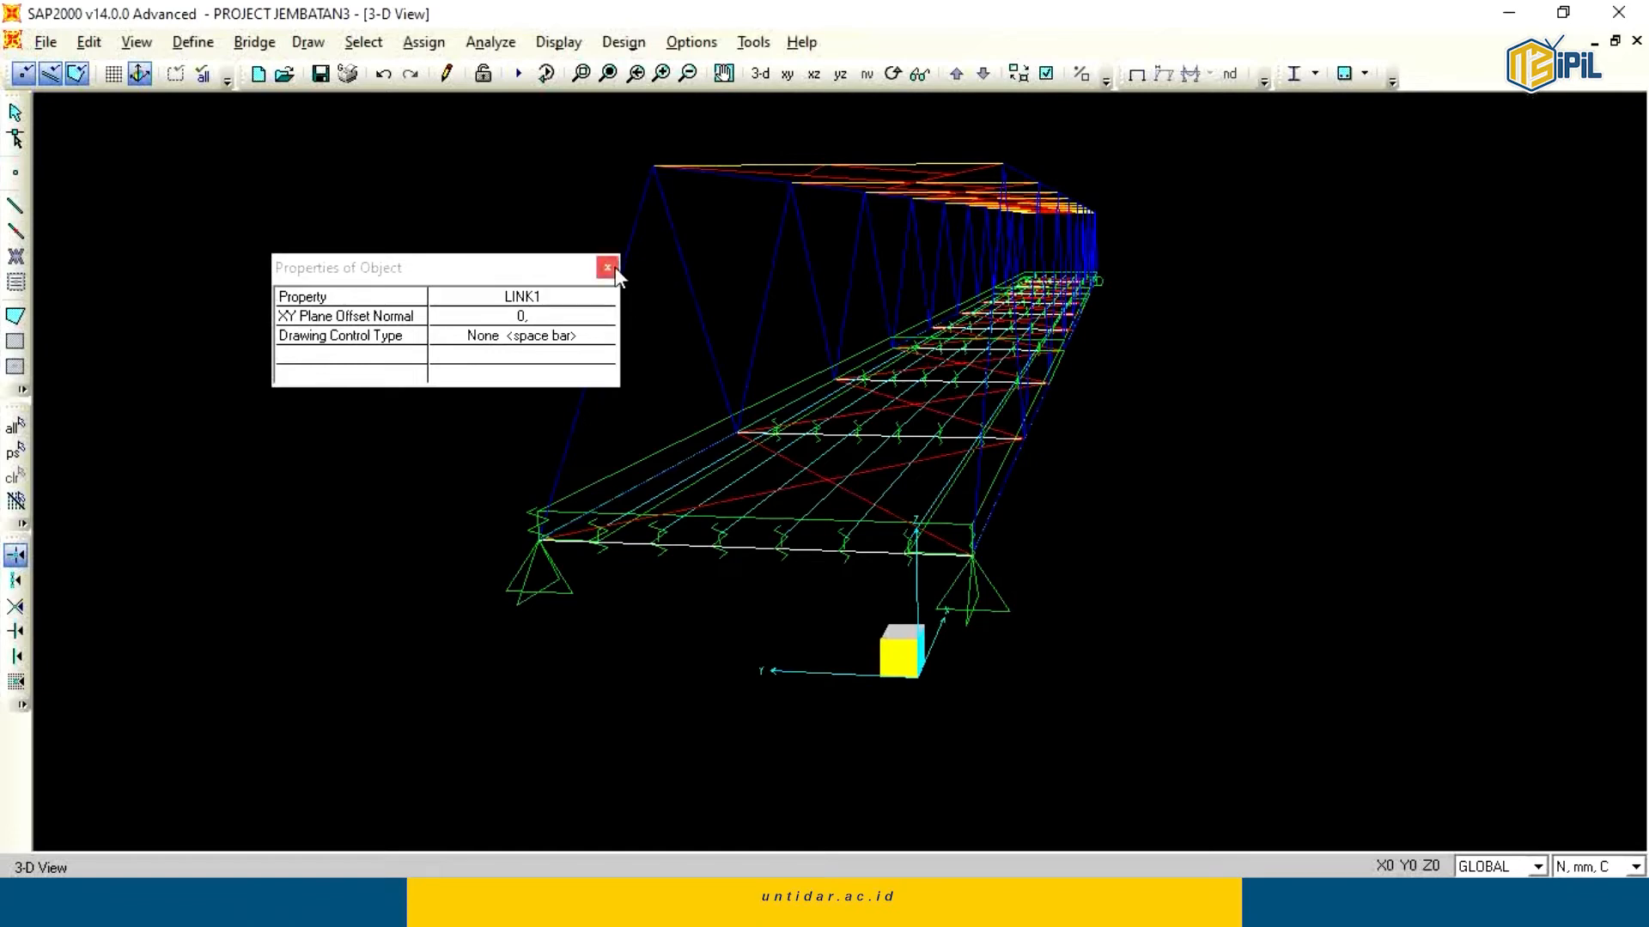
{"action": "left_click", "coordinate": [607, 268]}
Draw LINK1 two-joint links from the raised slab corners to both ends of the cross girder at X 28000.
{"action": "left_click", "coordinate": [893, 73]}
{"action": "left_click_drag", "start_coordinate": [859, 361], "coordinate": [872, 416]}
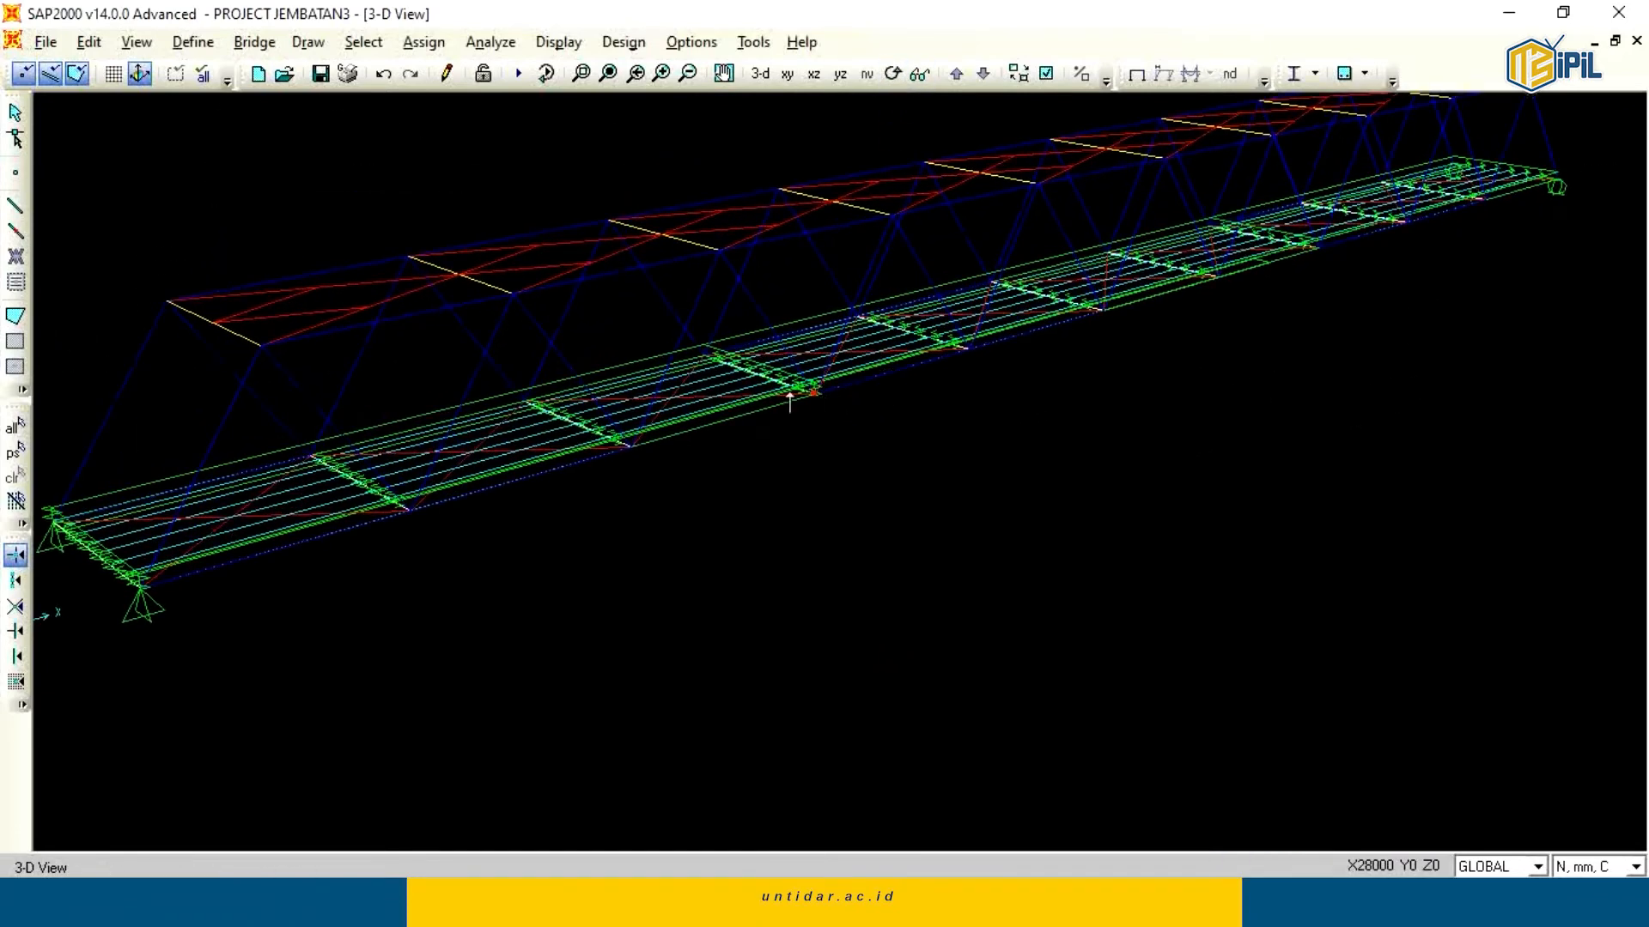
{"action": "key", "text": "F2"}
{"action": "left_click_drag", "start_coordinate": [667, 320], "coordinate": [807, 447]}
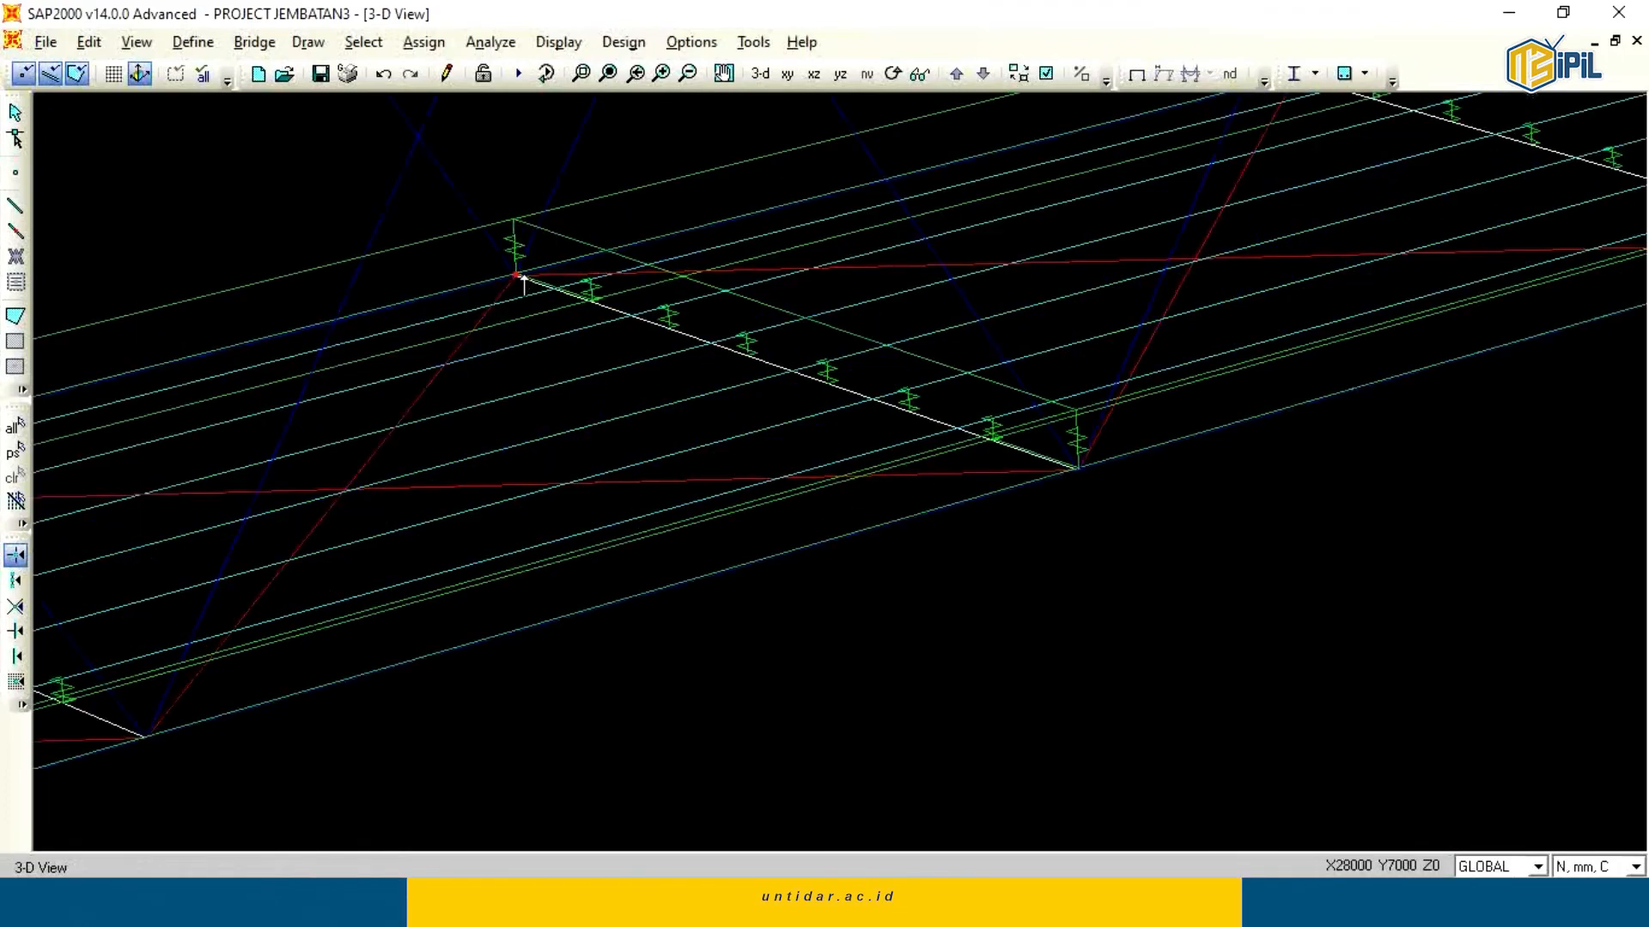
Connect the next raised slab joint beyond X 28000 to both ends of its cross girder with two-joint links.
{"action": "middle_click_drag", "start_coordinate": [1631, 185], "coordinate": [838, 558]}
{"action": "scroll", "coordinate": [1126, 467], "scroll_direction": "down", "scroll_amount": 3}
{"action": "scroll", "coordinate": [1229, 448], "scroll_direction": "down", "scroll_amount": 1}
{"action": "middle_click_drag", "start_coordinate": [1210, 456], "coordinate": [756, 565]}
{"action": "scroll", "coordinate": [821, 587], "scroll_direction": "down", "scroll_amount": 3}
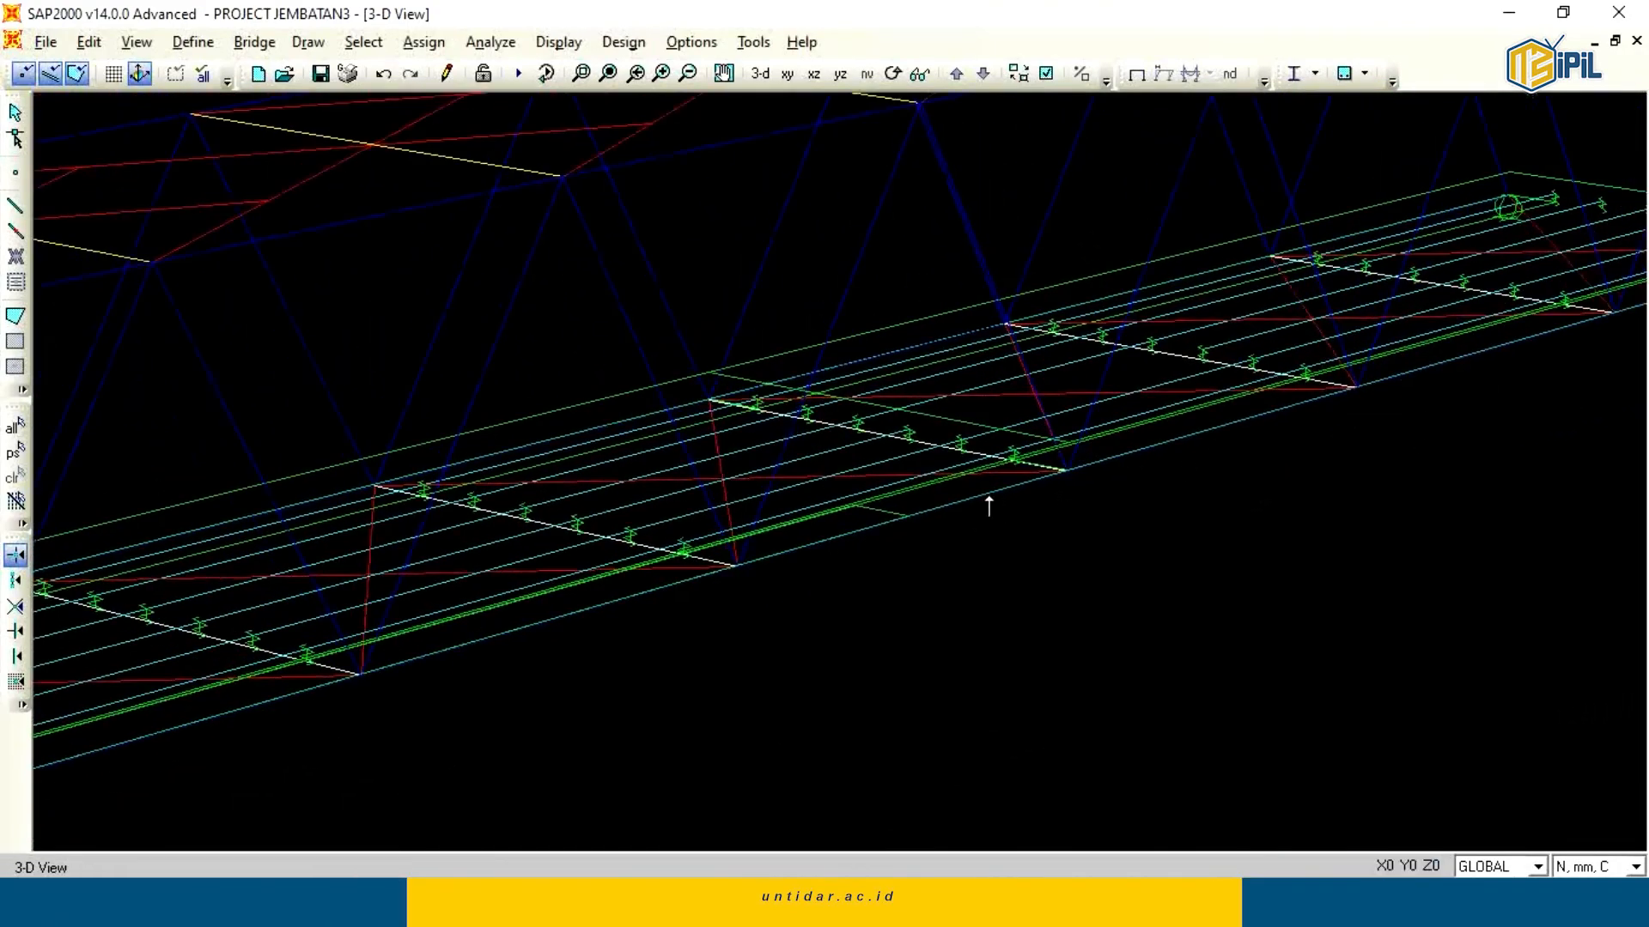
{"action": "scroll", "coordinate": [1192, 497], "scroll_direction": "down", "scroll_amount": 1}
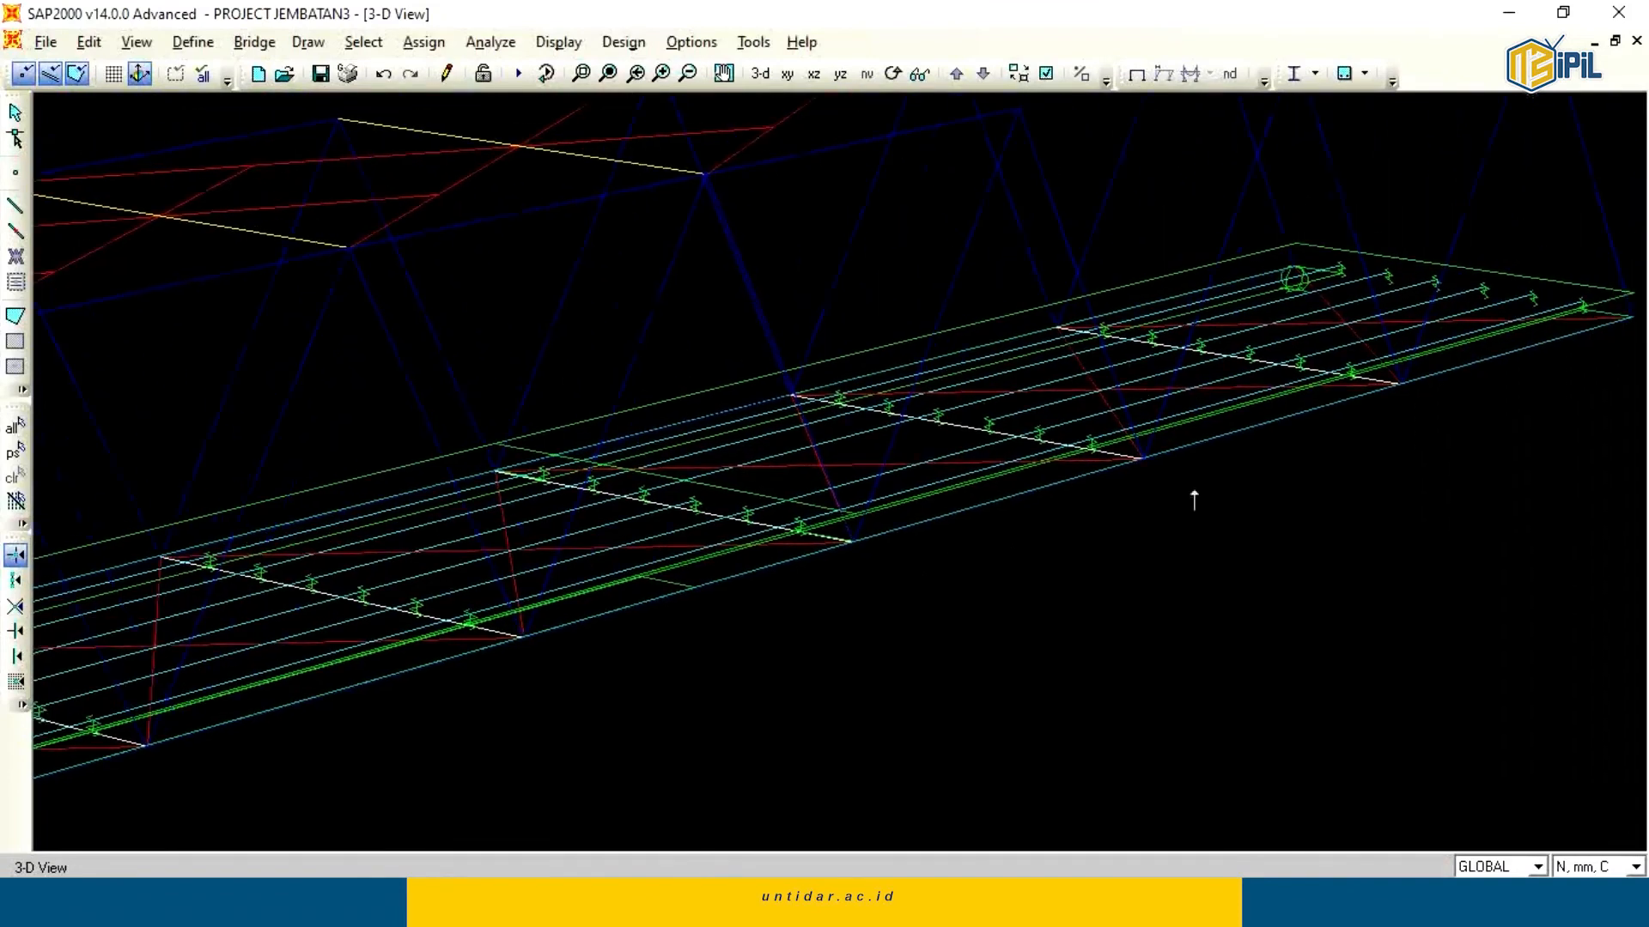
{"action": "left_click", "coordinate": [493, 442]}
{"action": "left_click", "coordinate": [496, 470]}
Connect the raised slab corners at the far end of the bridge to the end girder's two support joints with two-joint links.
{"action": "left_click", "coordinate": [1296, 244]}
{"action": "left_click", "coordinate": [1295, 268]}
{"action": "middle_click_drag", "start_coordinate": [1606, 284], "coordinate": [1272, 316]}
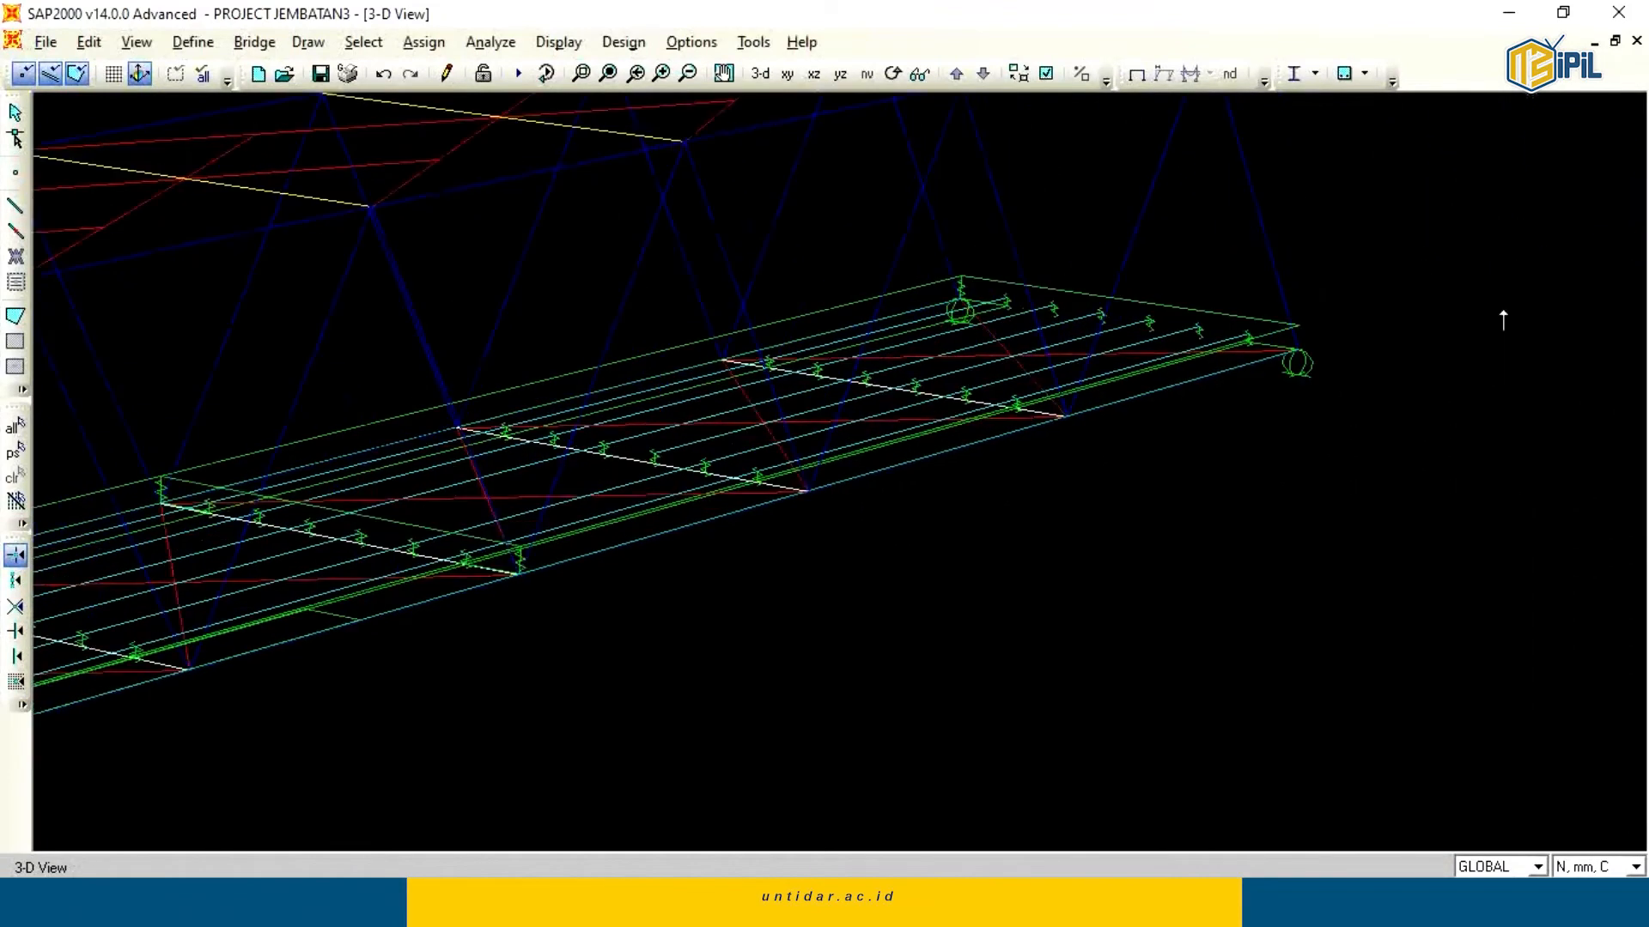
{"action": "left_click", "coordinate": [1297, 326]}
{"action": "left_click", "coordinate": [1296, 350]}
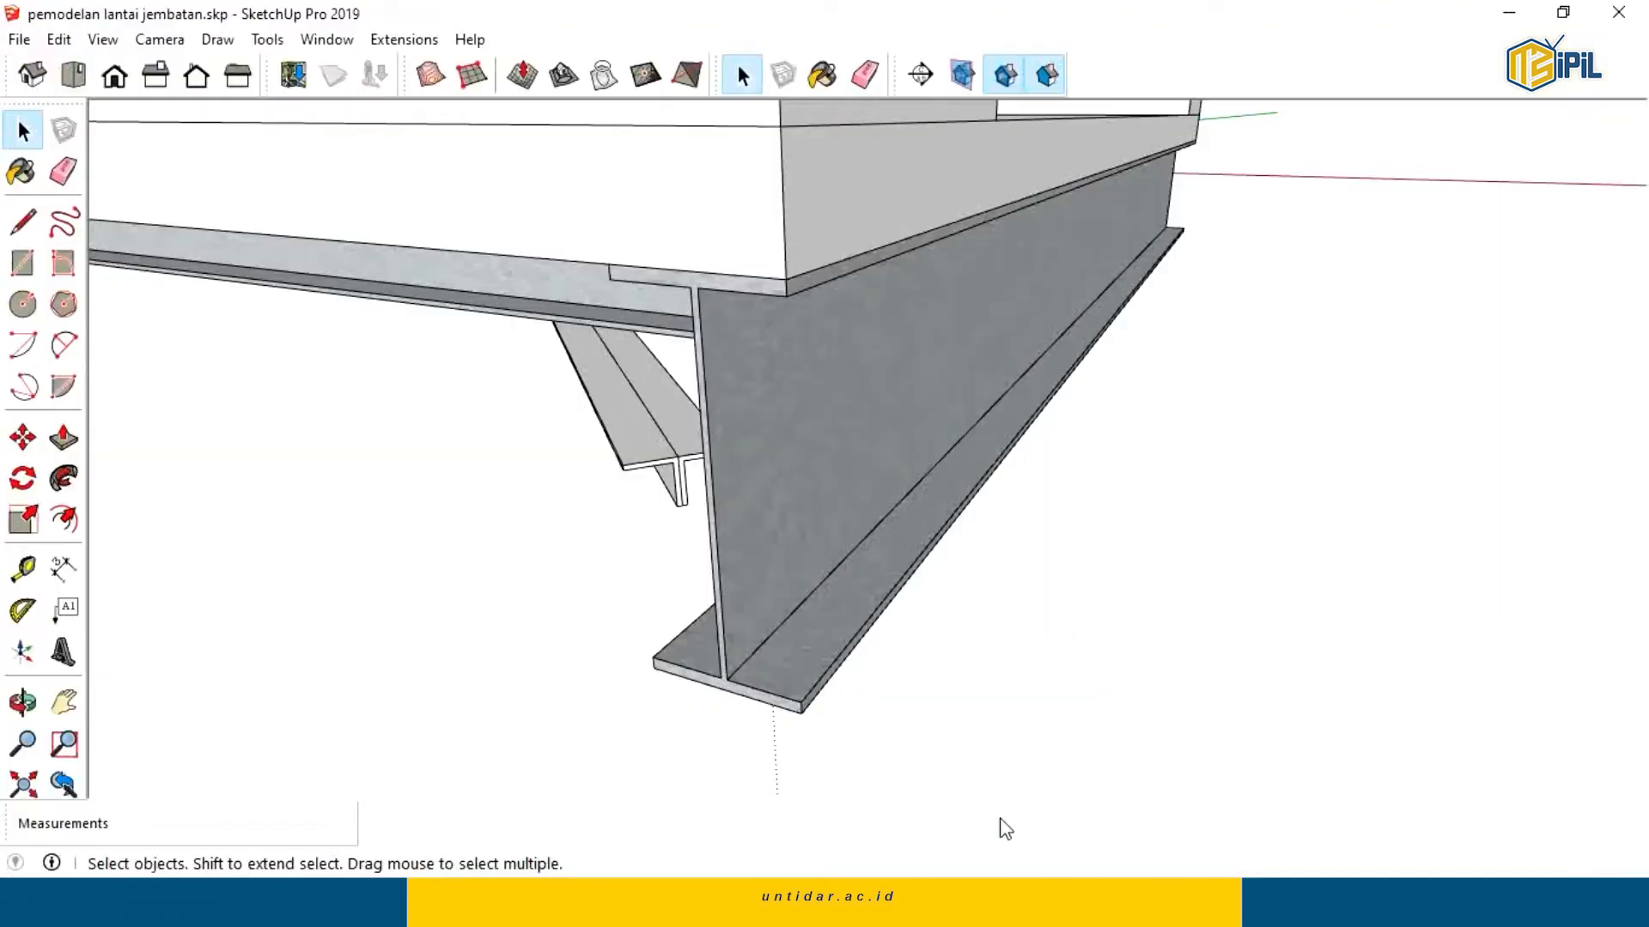
Switch to the SketchUp model and examine how the sidewalks sit on the deck slab above the cross girder.
{"action": "middle_click_drag", "start_coordinate": [971, 710], "coordinate": [975, 715]}
{"action": "left_click", "coordinate": [807, 307]}
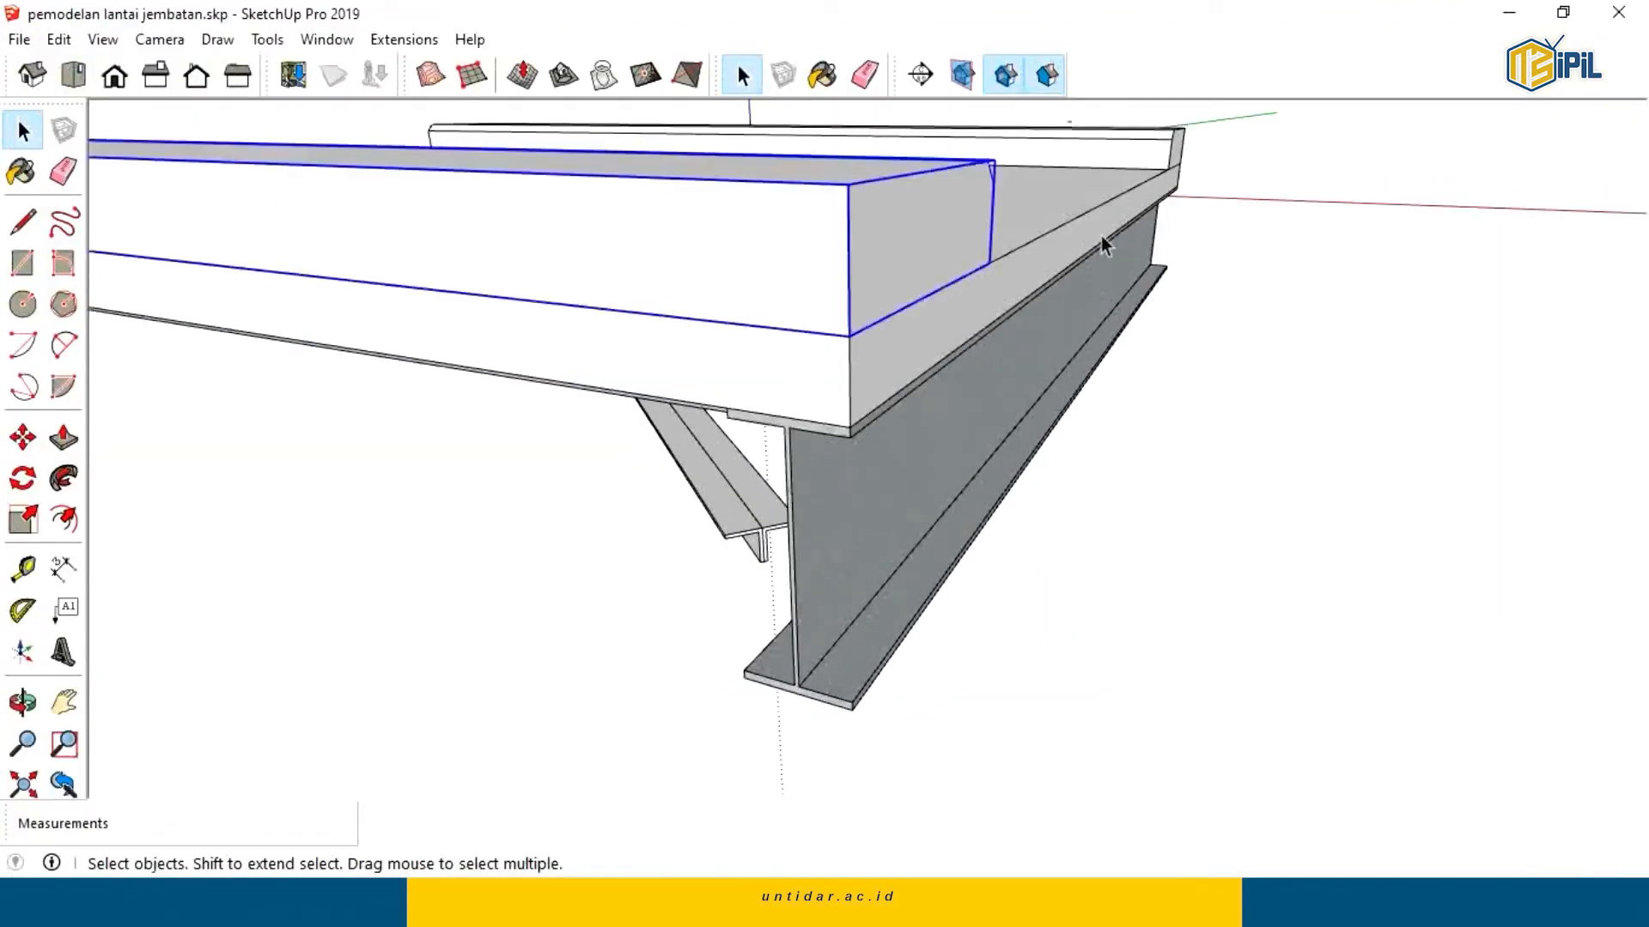
{"action": "left_click", "coordinate": [1145, 147]}
{"action": "middle_click_drag", "start_coordinate": [1042, 482], "coordinate": [806, 478]}
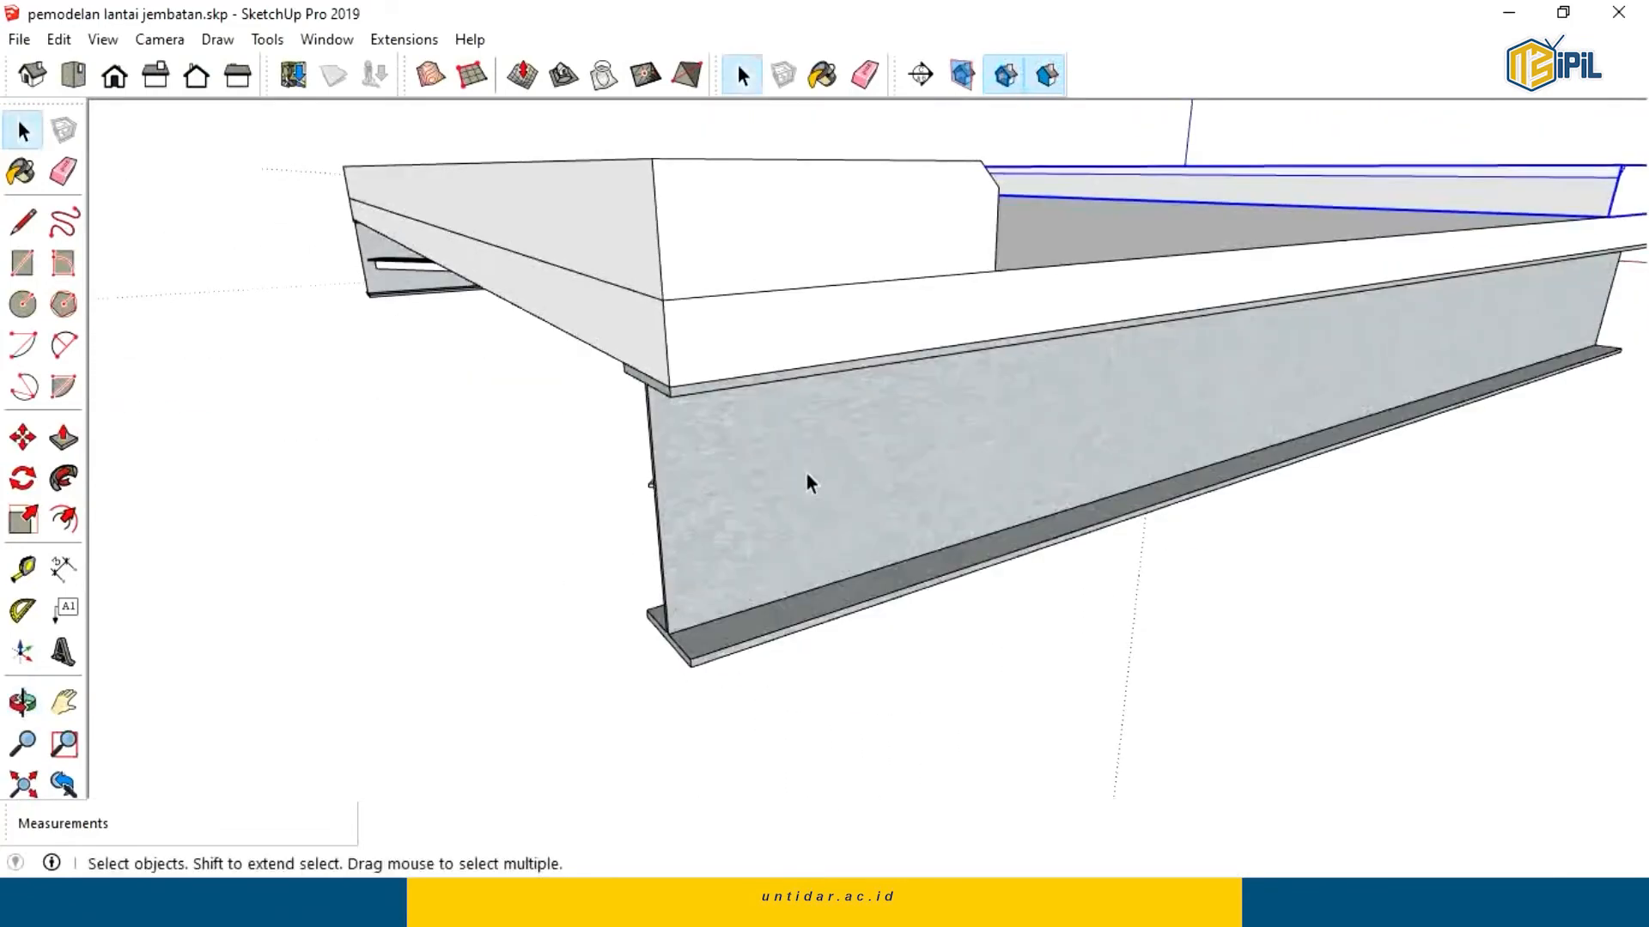
{"action": "middle_click_drag", "start_coordinate": [769, 559], "coordinate": [964, 567]}
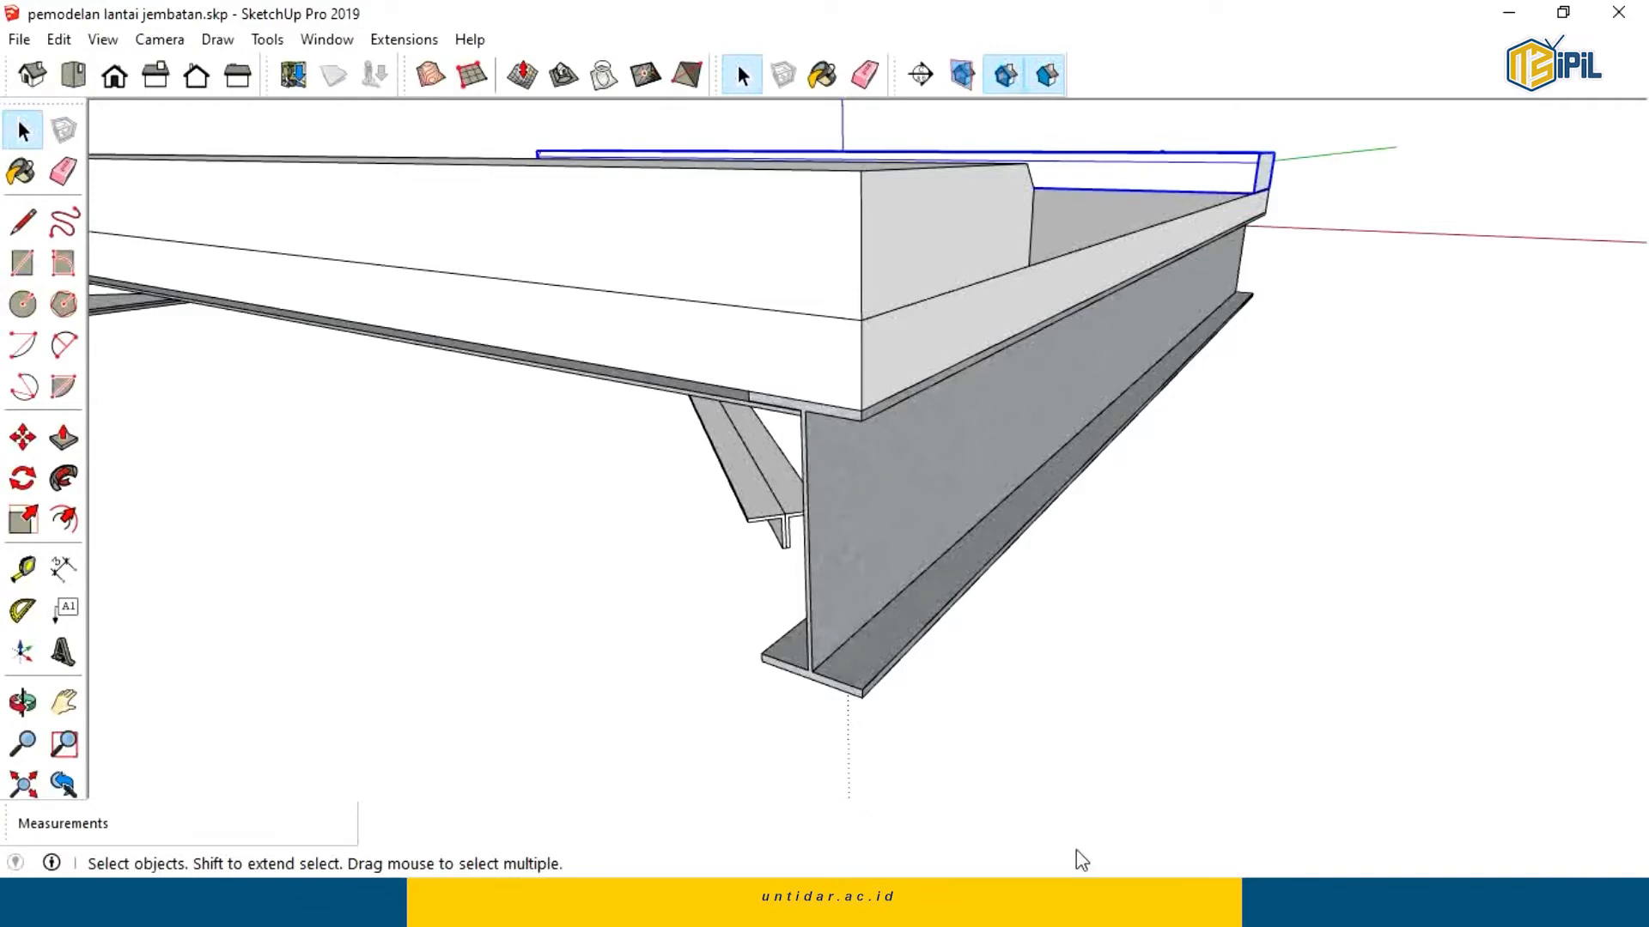
Switch to Calculator and compute 350 + 200 + 150 for the sidewalk offset.
{"action": "key", "text": "alt+Tab"}
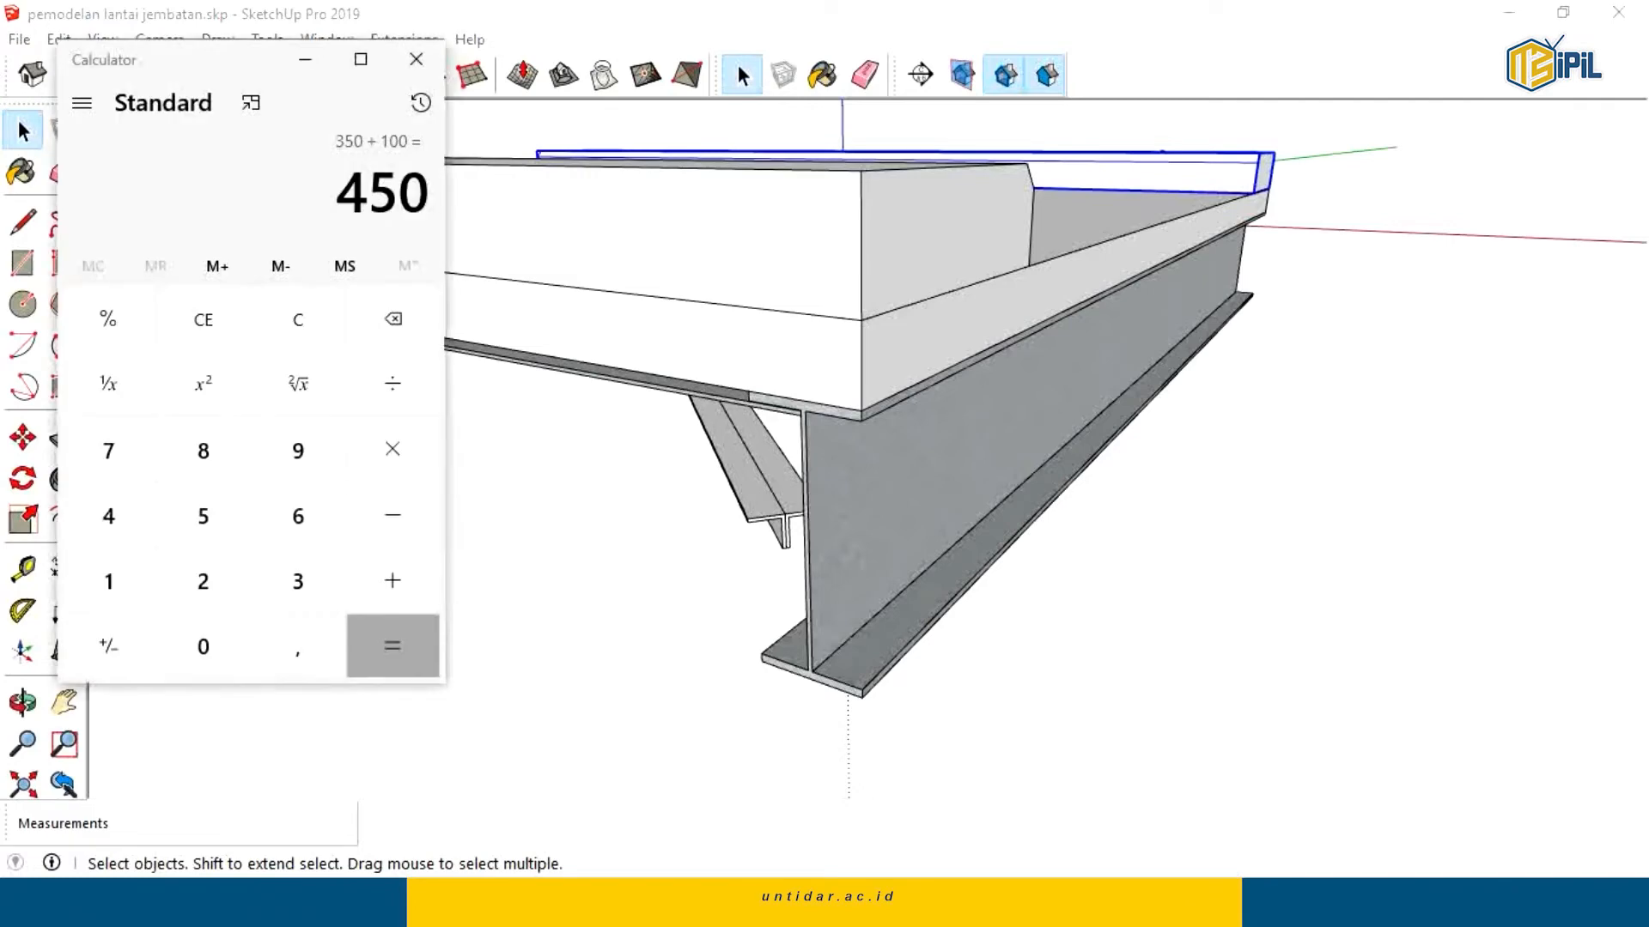
{"action": "left_click", "coordinate": [310, 326]}
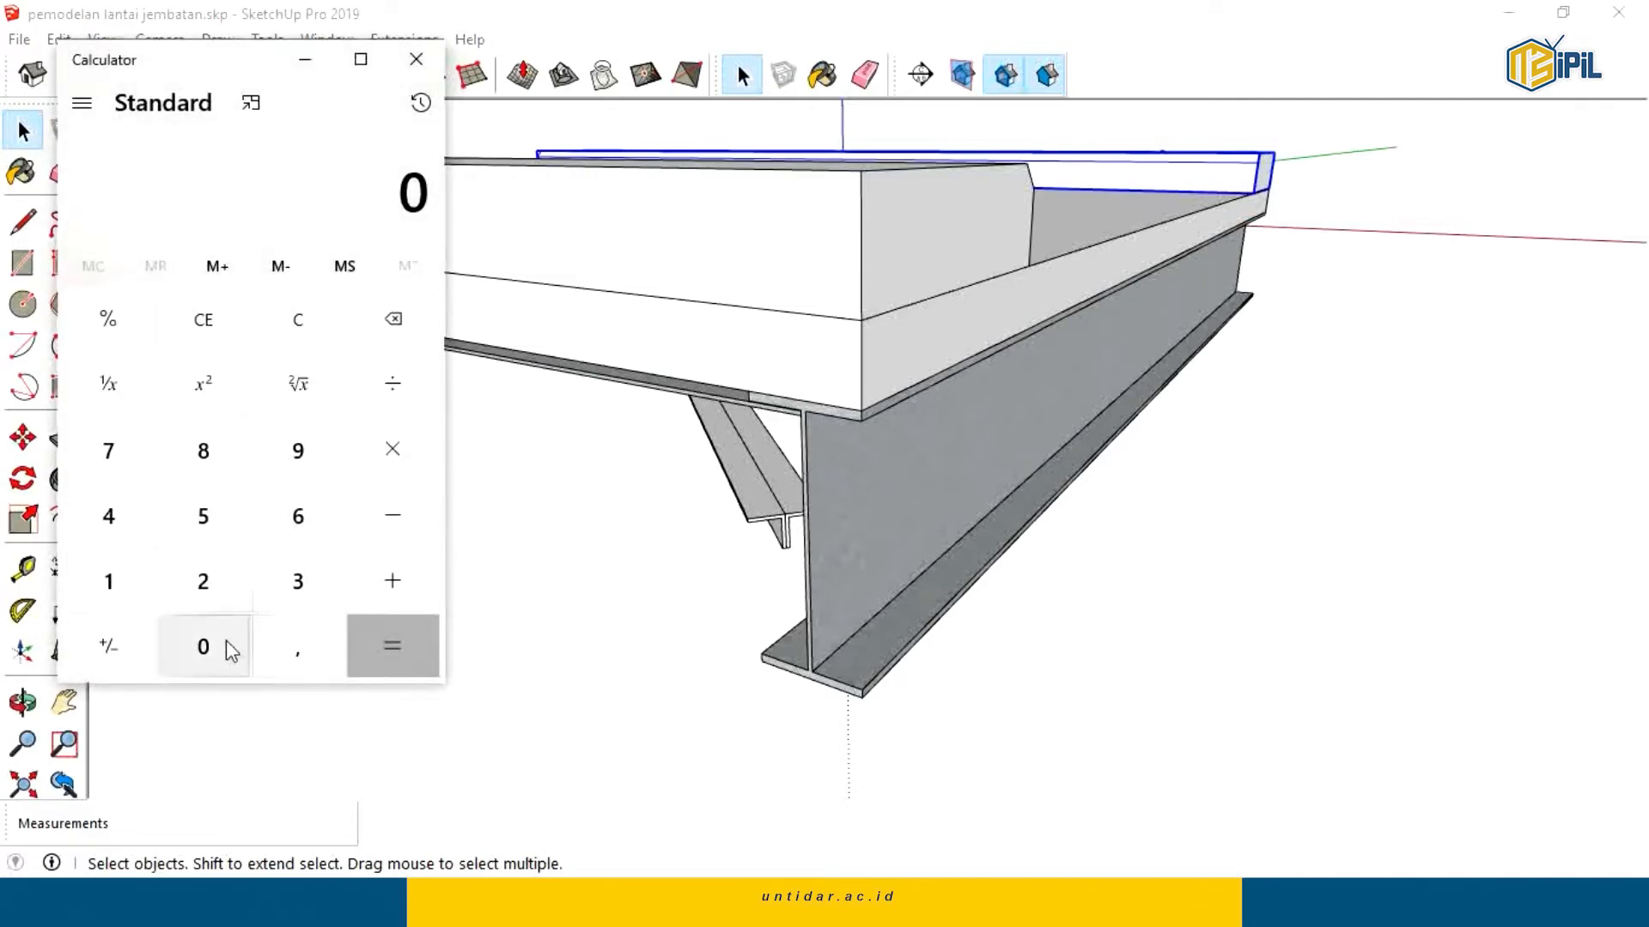
{"action": "left_click", "coordinate": [278, 580]}
{"action": "left_click", "coordinate": [214, 536]}
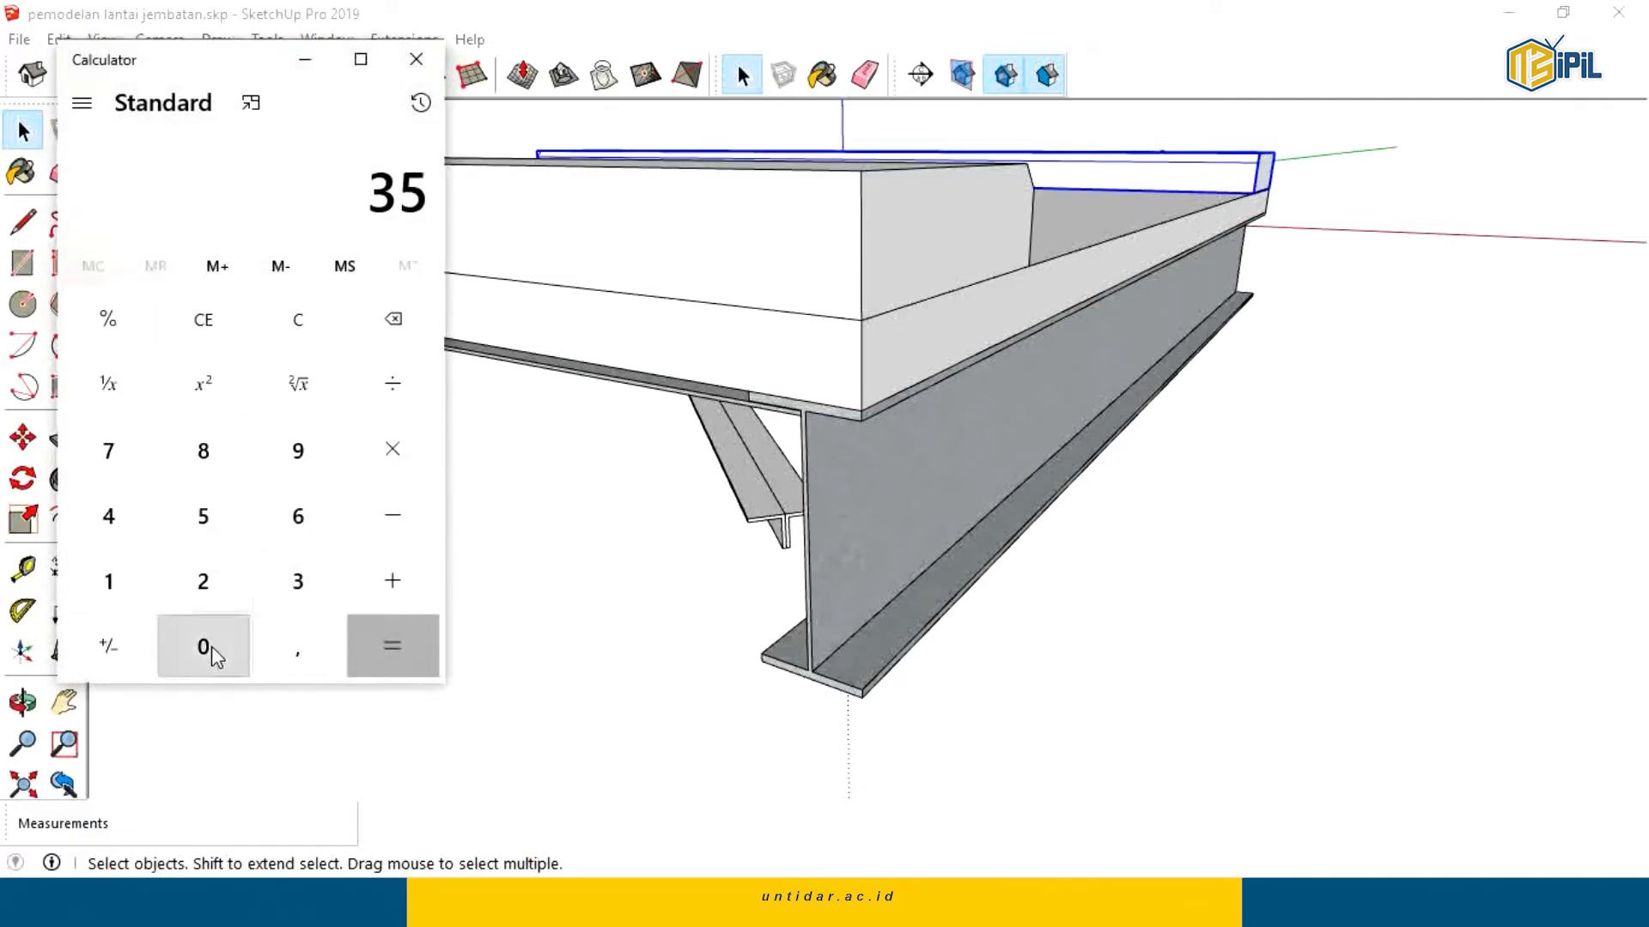
{"action": "left_click", "coordinate": [206, 647]}
{"action": "left_click", "coordinate": [404, 589]}
{"action": "left_click", "coordinate": [232, 581]}
{"action": "left_click", "coordinate": [235, 644]}
{"action": "left_click", "coordinate": [235, 644]}
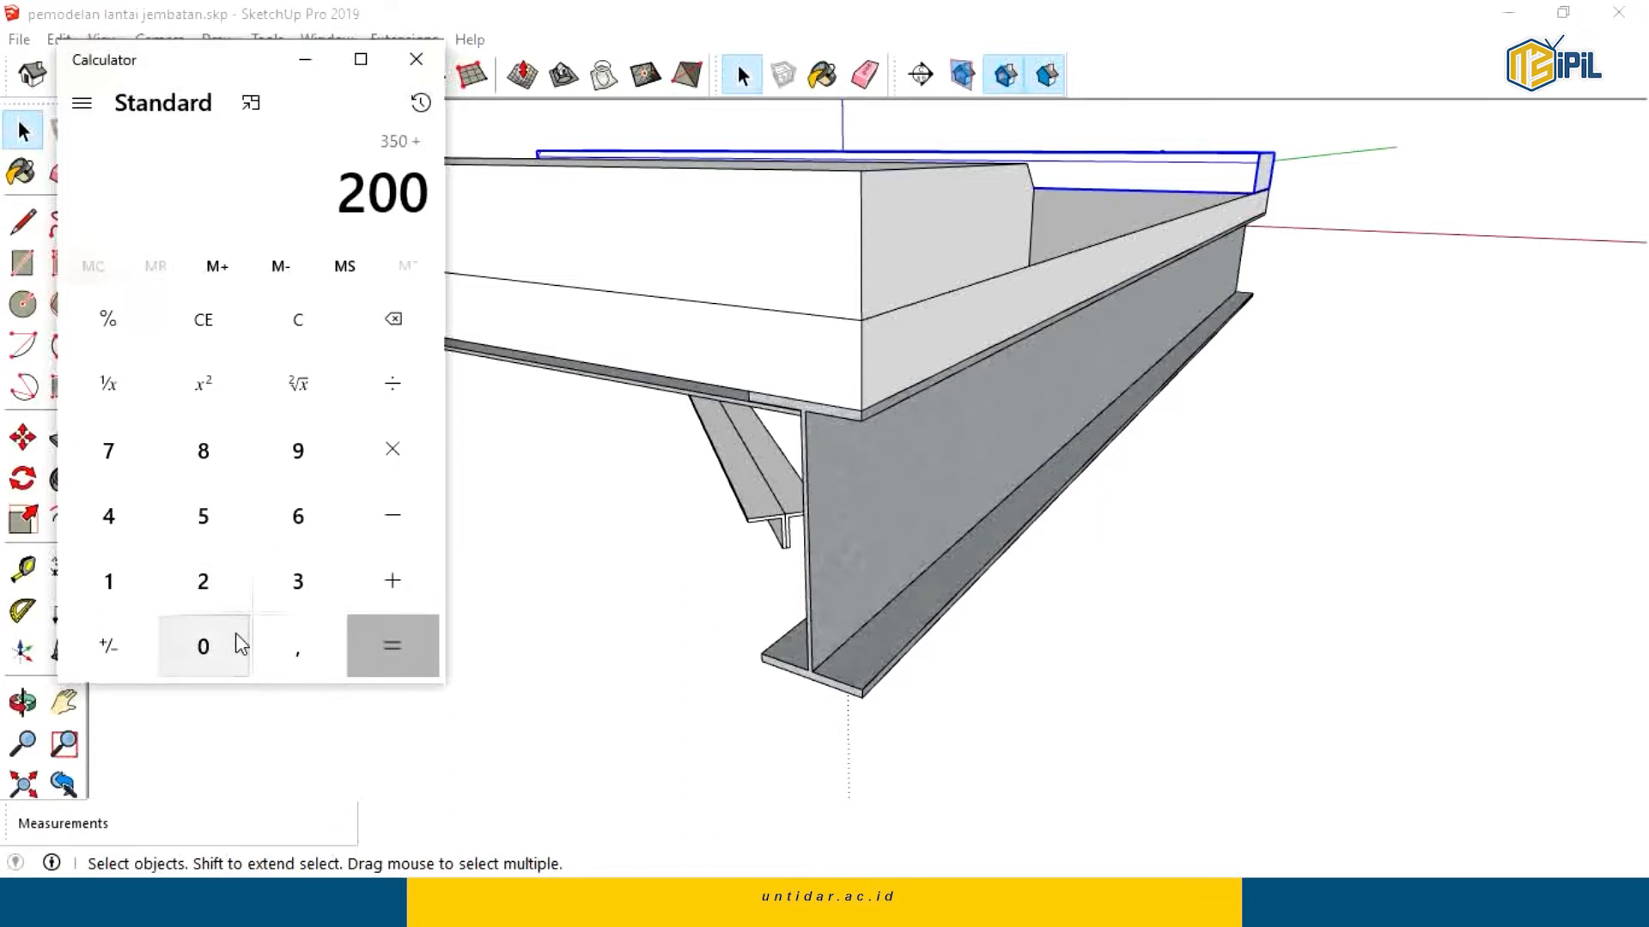
{"action": "left_click", "coordinate": [388, 574]}
{"action": "left_click", "coordinate": [111, 587]}
{"action": "left_click", "coordinate": [190, 540]}
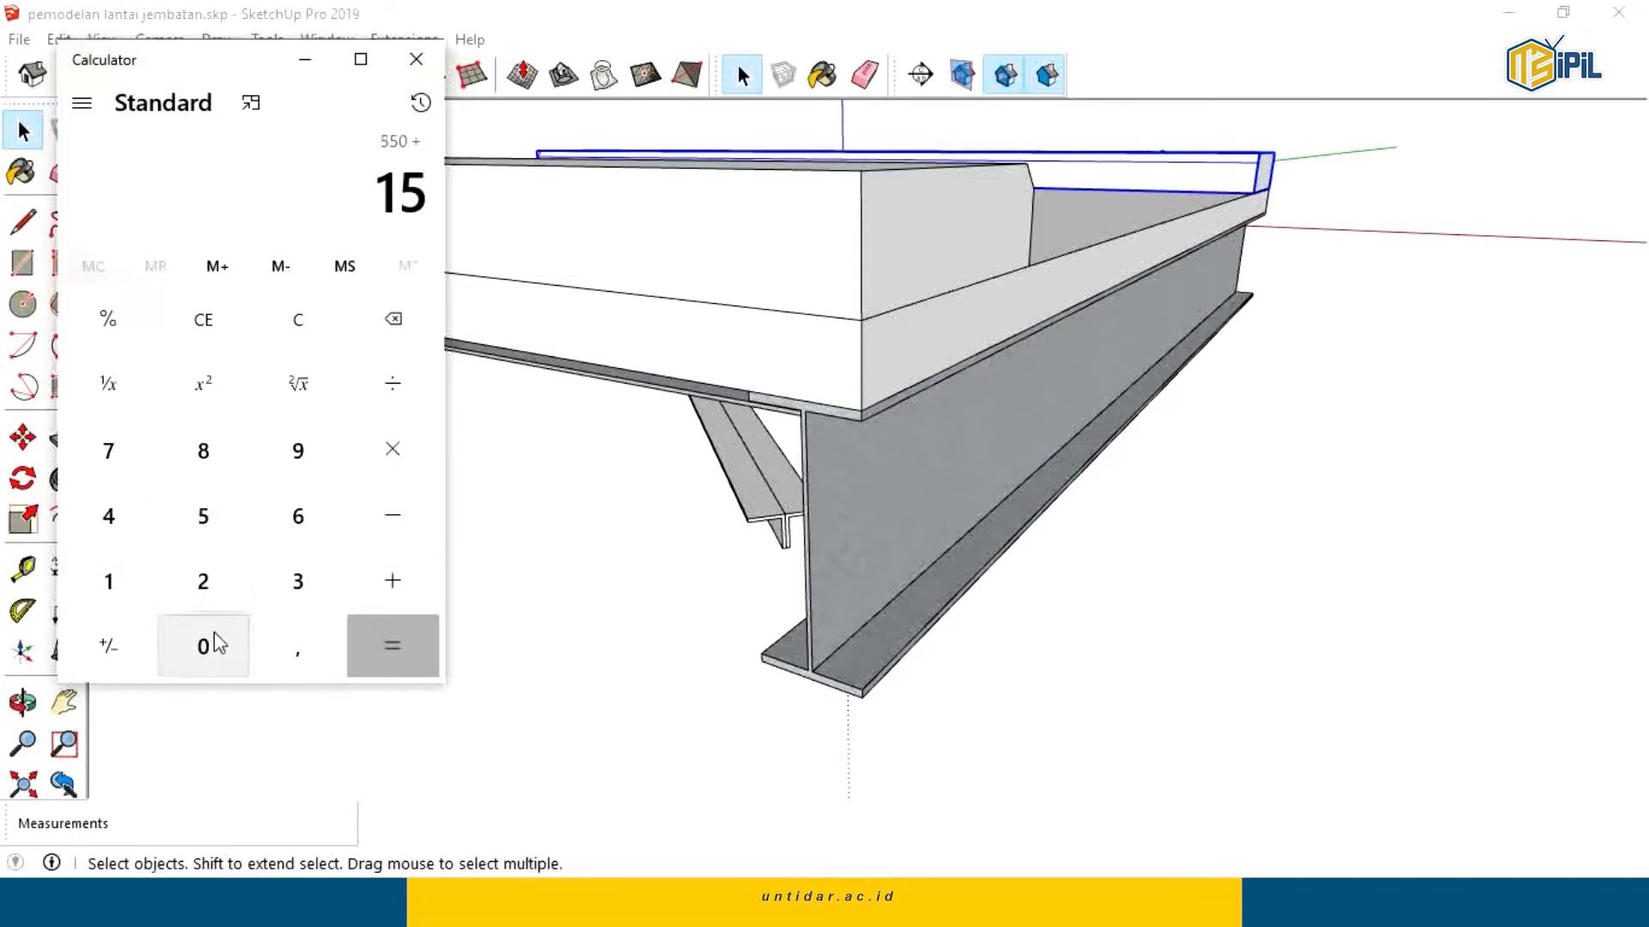
{"action": "left_click", "coordinate": [210, 640]}
{"action": "left_click", "coordinate": [382, 640]}
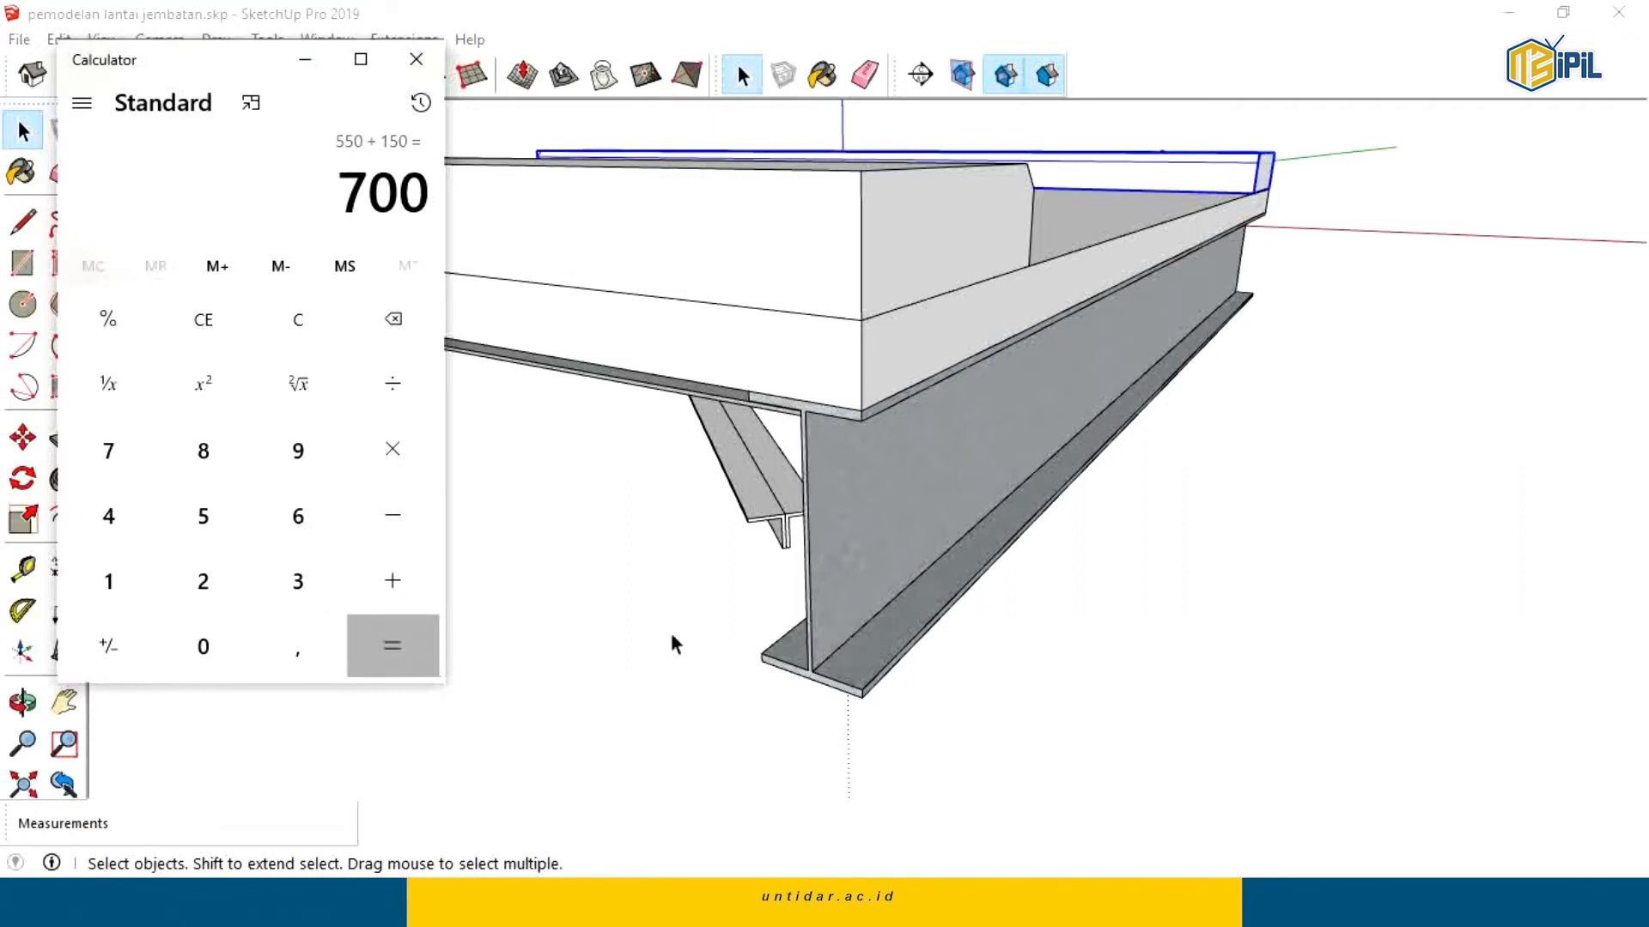
{"action": "mouse_move", "coordinate": [976, 901]}
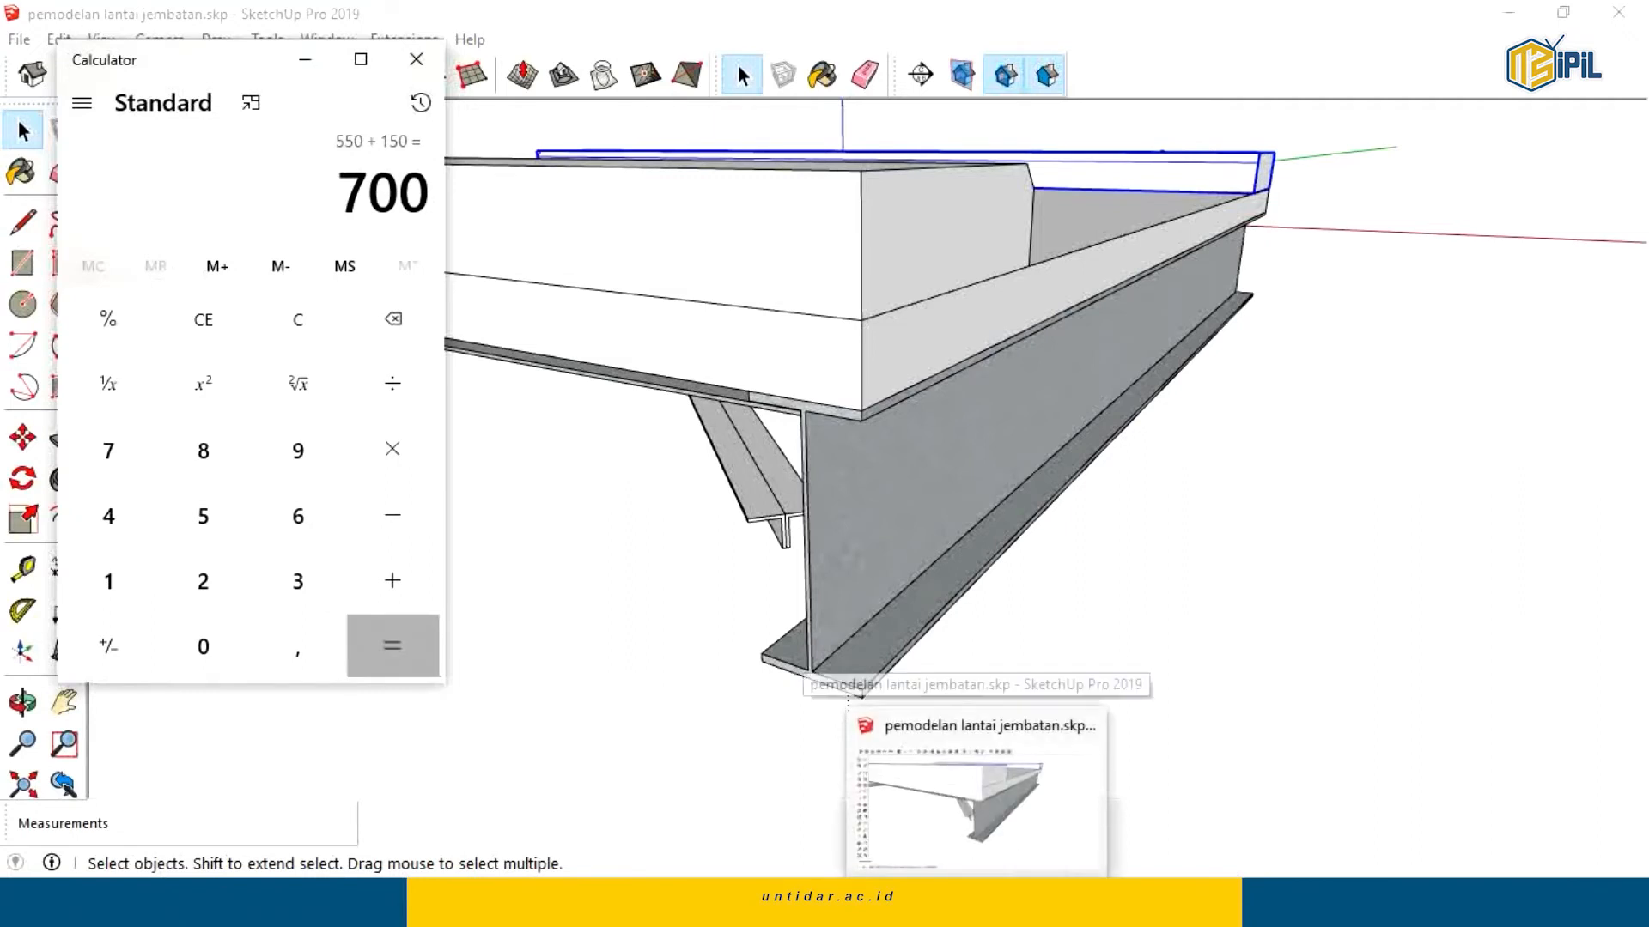
Switch to the SAP2000 bridge model and select all areas assigned the Trotoar section.
{"action": "left_click", "coordinate": [936, 901]}
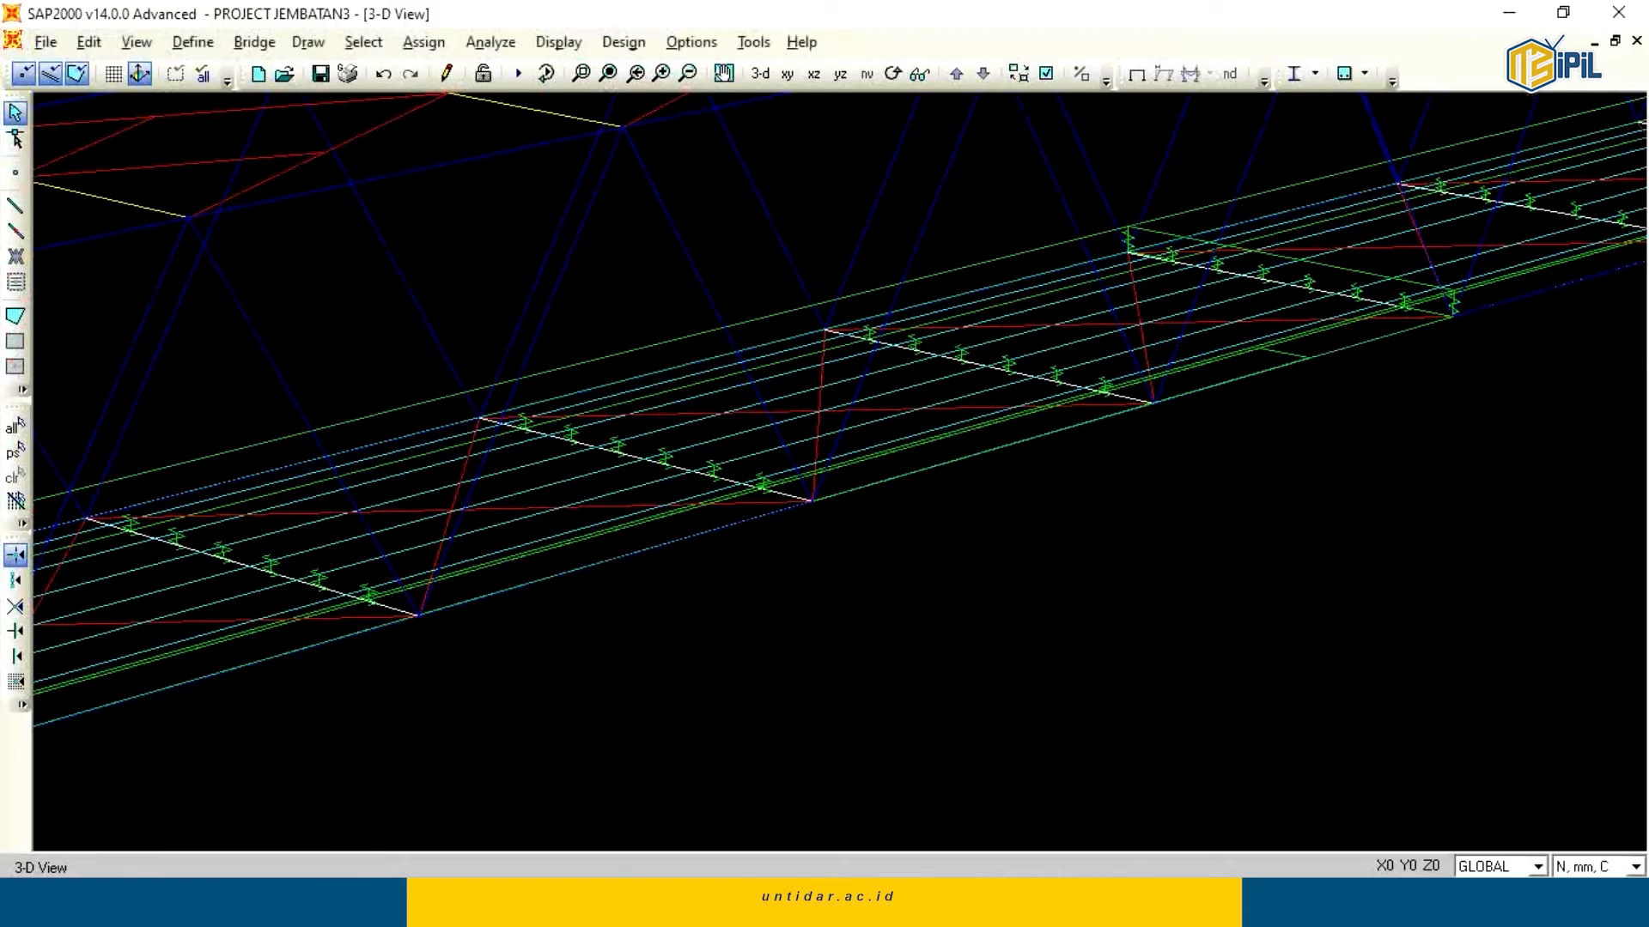
{"action": "left_click", "coordinate": [363, 43]}
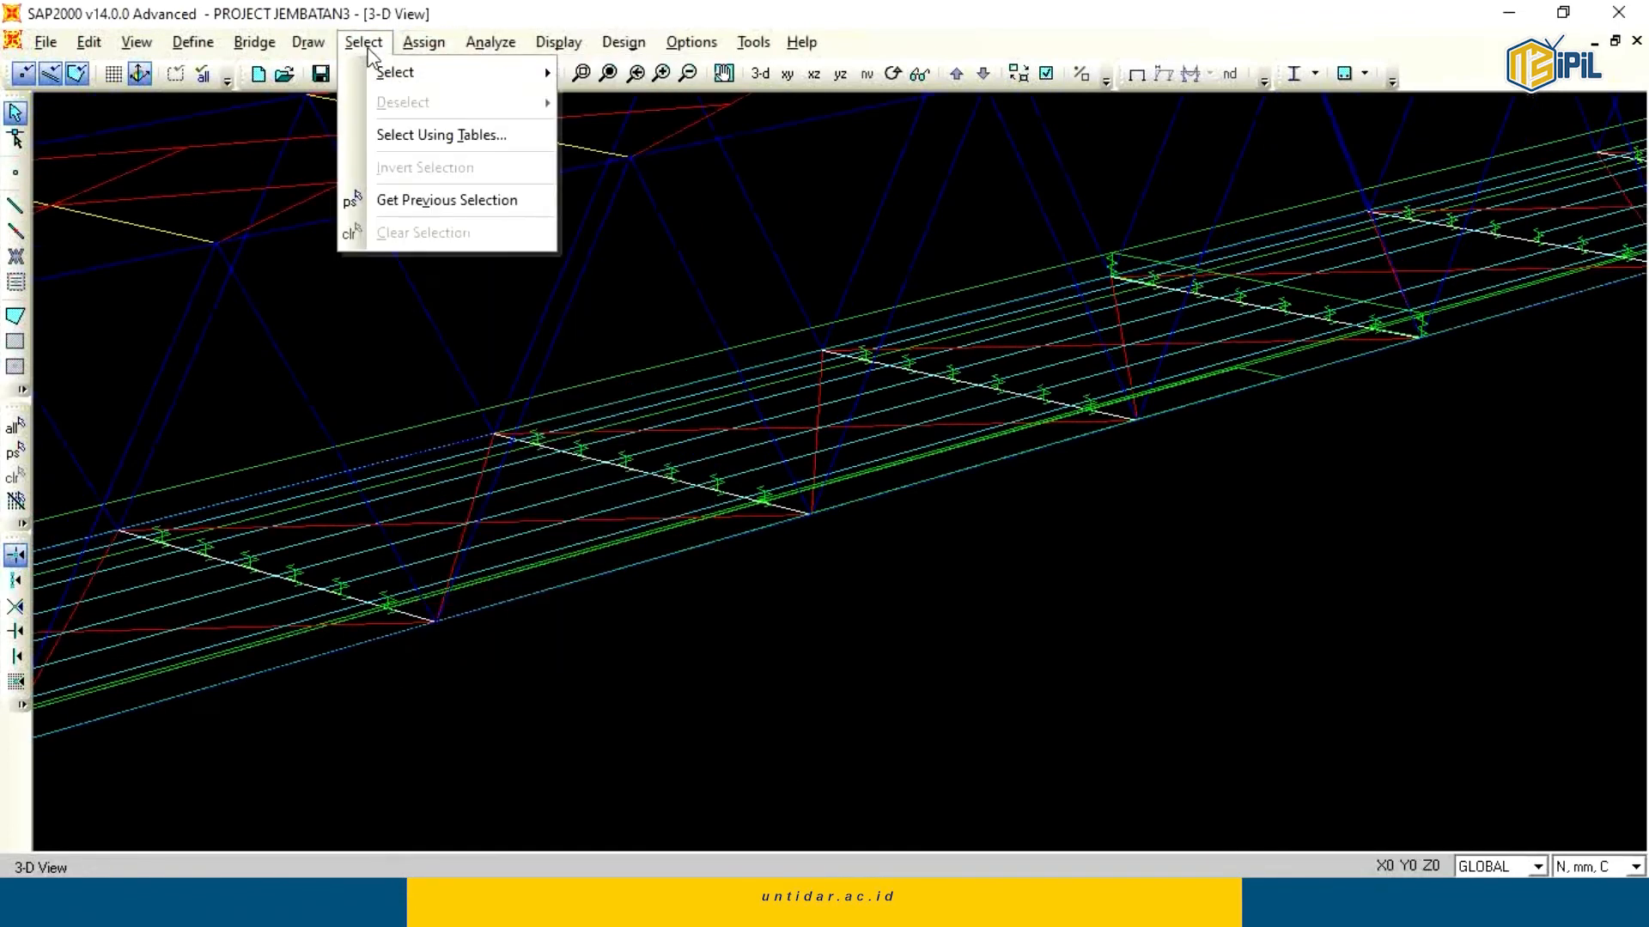
{"action": "mouse_move", "coordinate": [391, 72]}
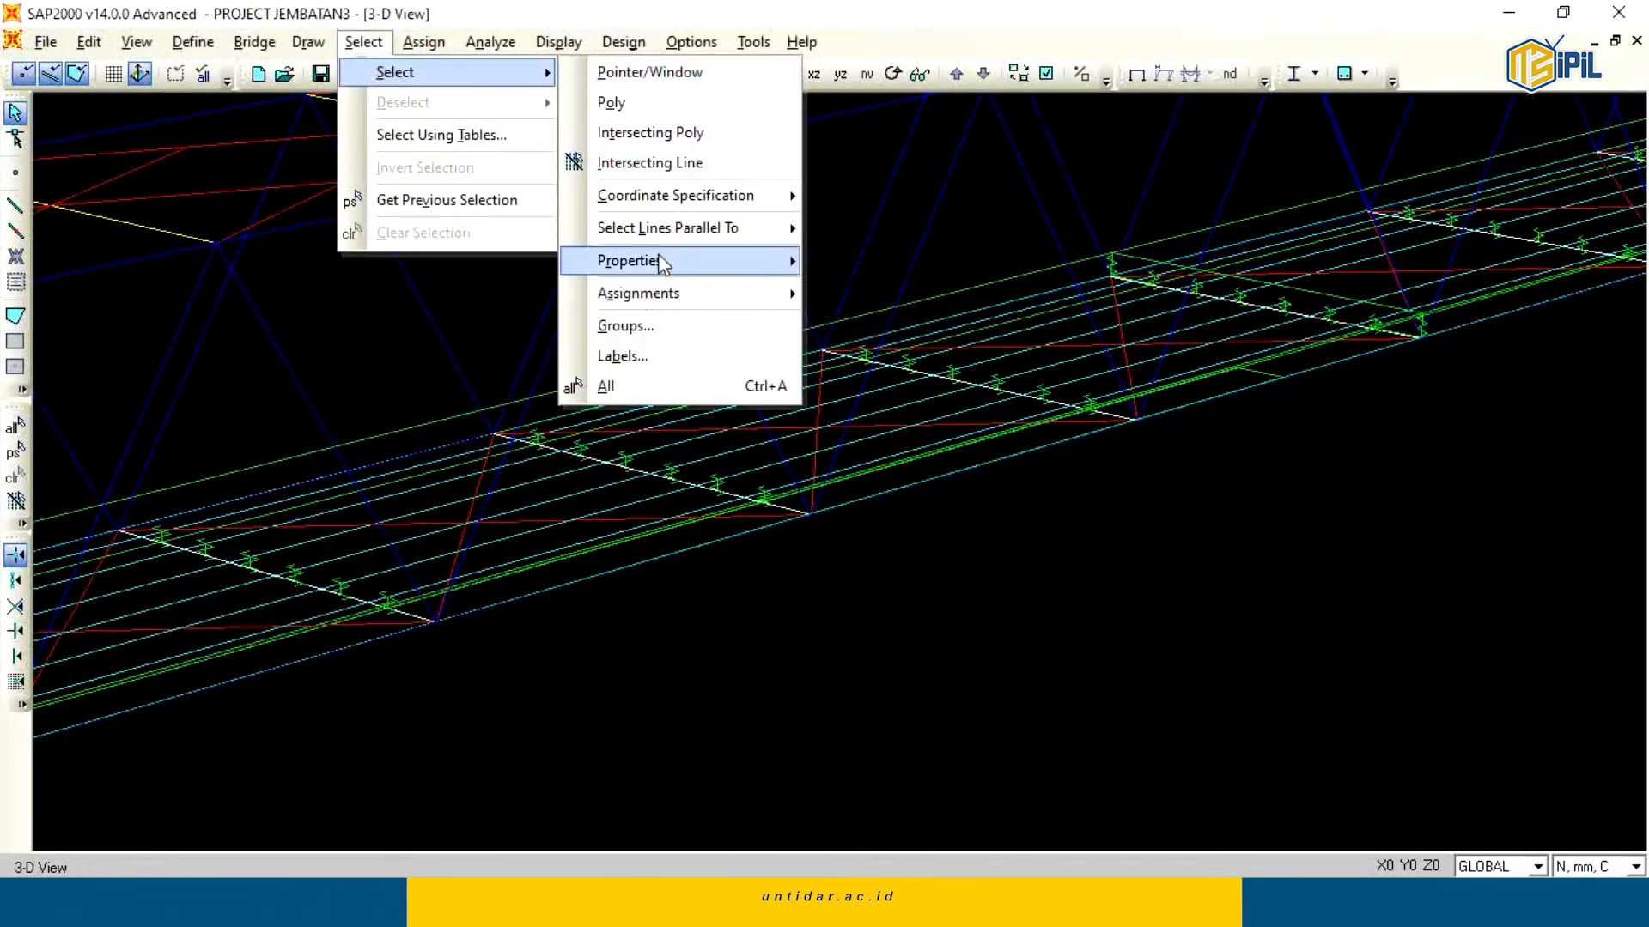
{"action": "mouse_move", "coordinate": [661, 262]}
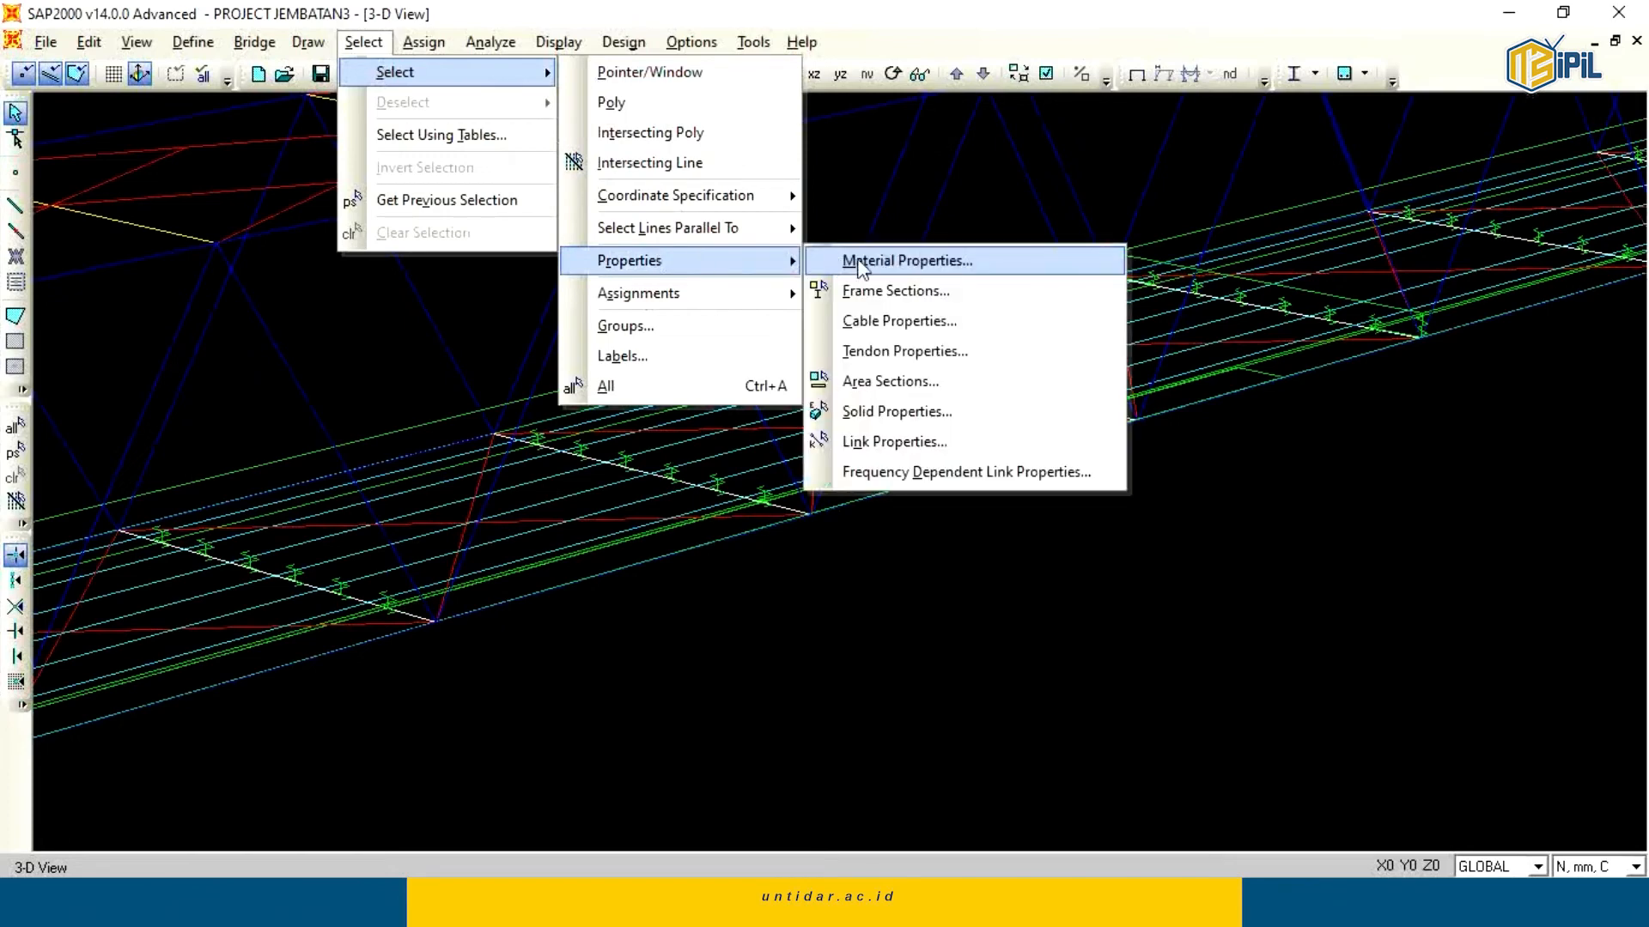
{"action": "left_click", "coordinate": [931, 383]}
{"action": "left_click", "coordinate": [745, 453]}
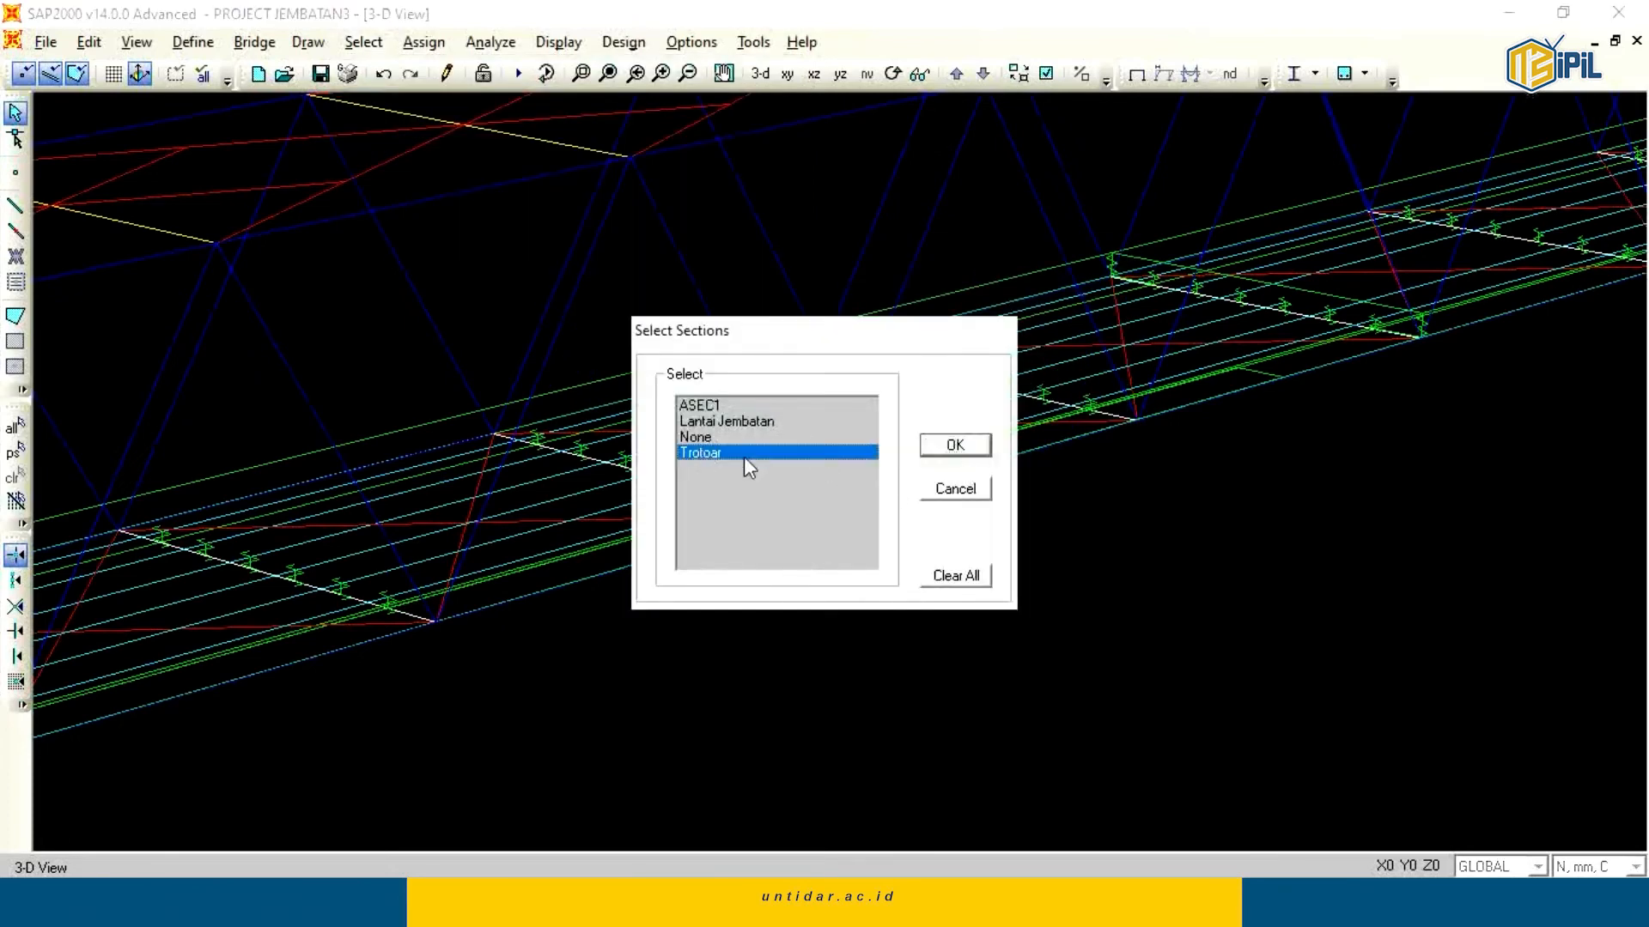
{"action": "left_click", "coordinate": [955, 446]}
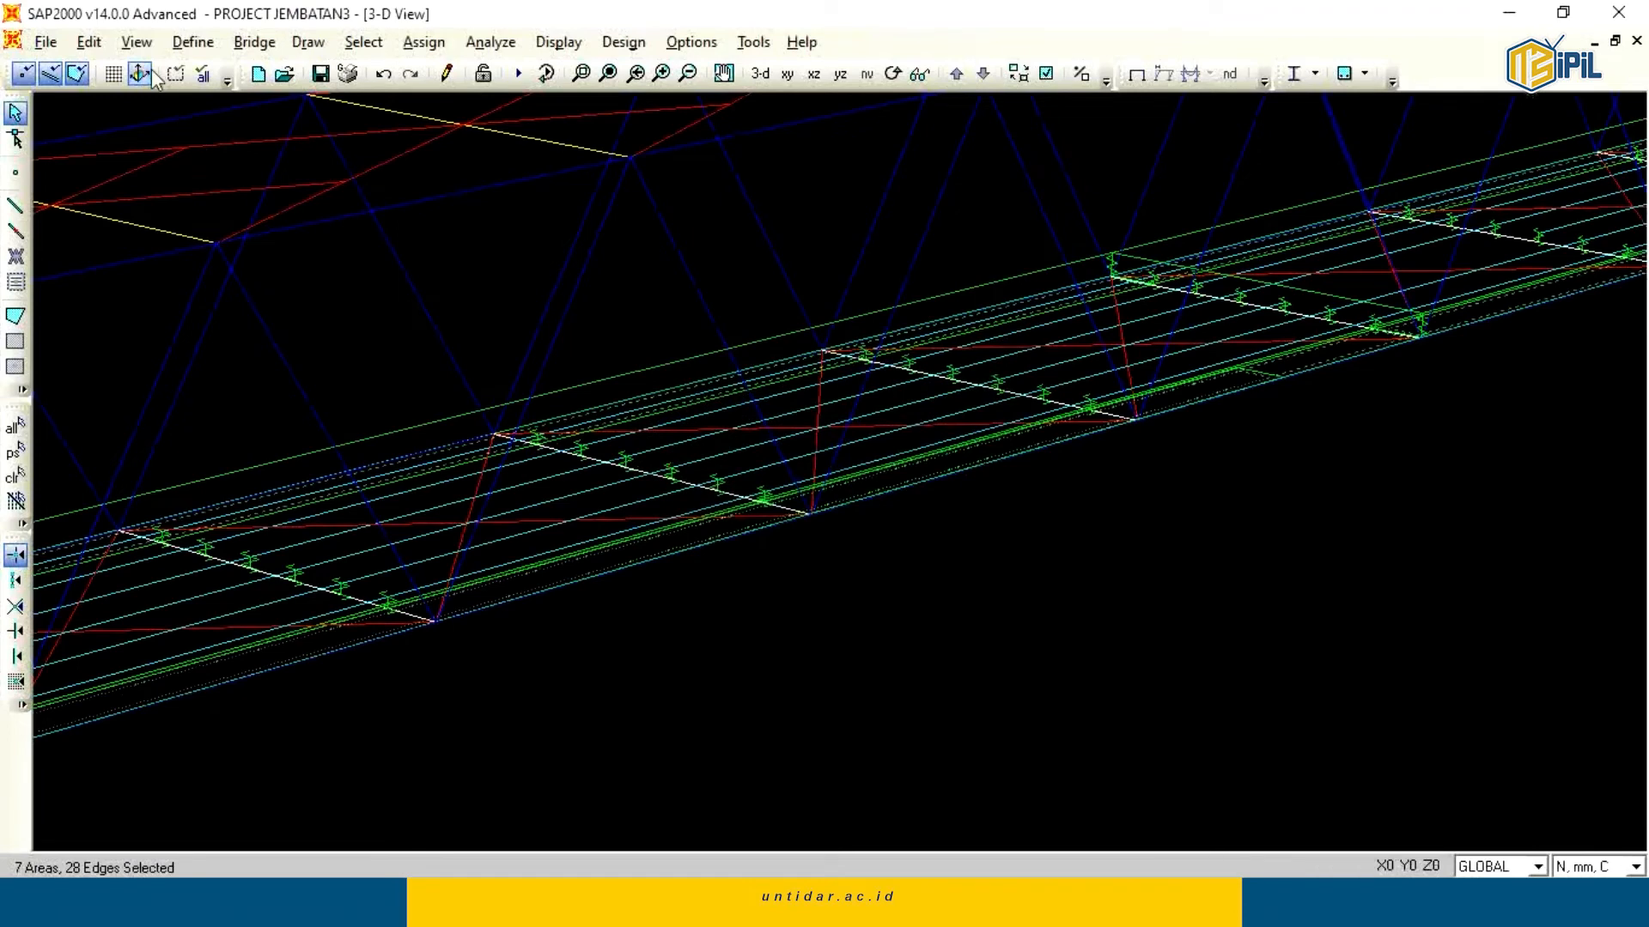
Move the selected sidewalk areas up by 700 mm in Z.
{"action": "left_click", "coordinate": [108, 44]}
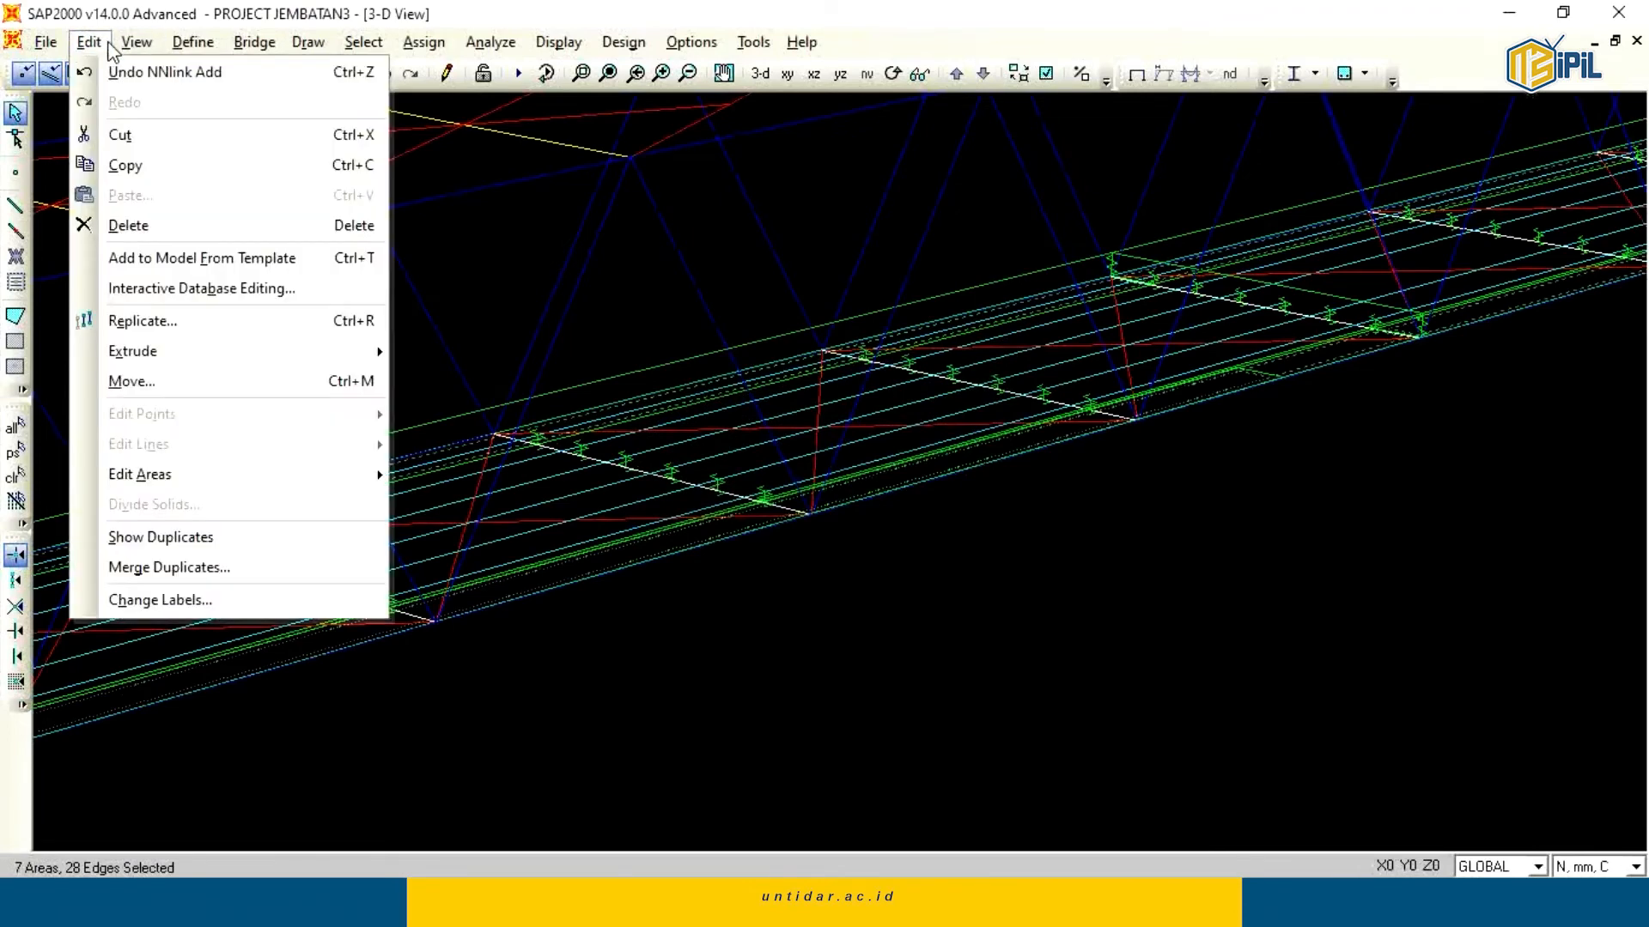
{"action": "left_click", "coordinate": [213, 378]}
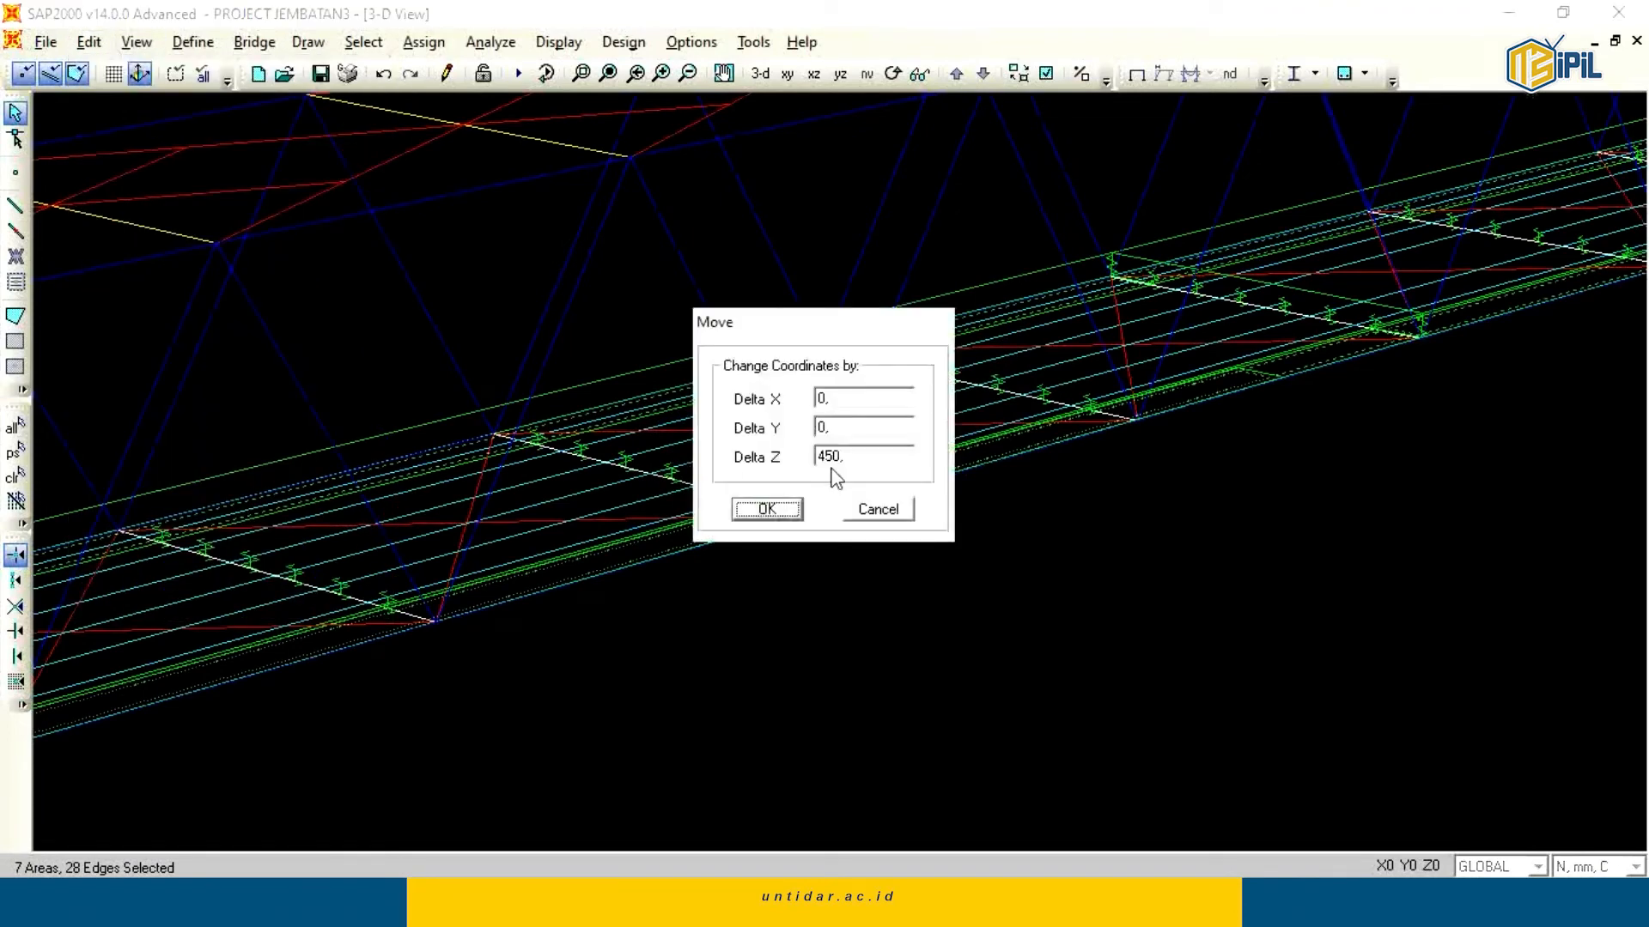
{"action": "double_click", "coordinate": [857, 456]}
{"action": "left_click", "coordinate": [763, 508]}
{"action": "scroll", "coordinate": [760, 506], "scroll_direction": "down", "scroll_amount": 1}
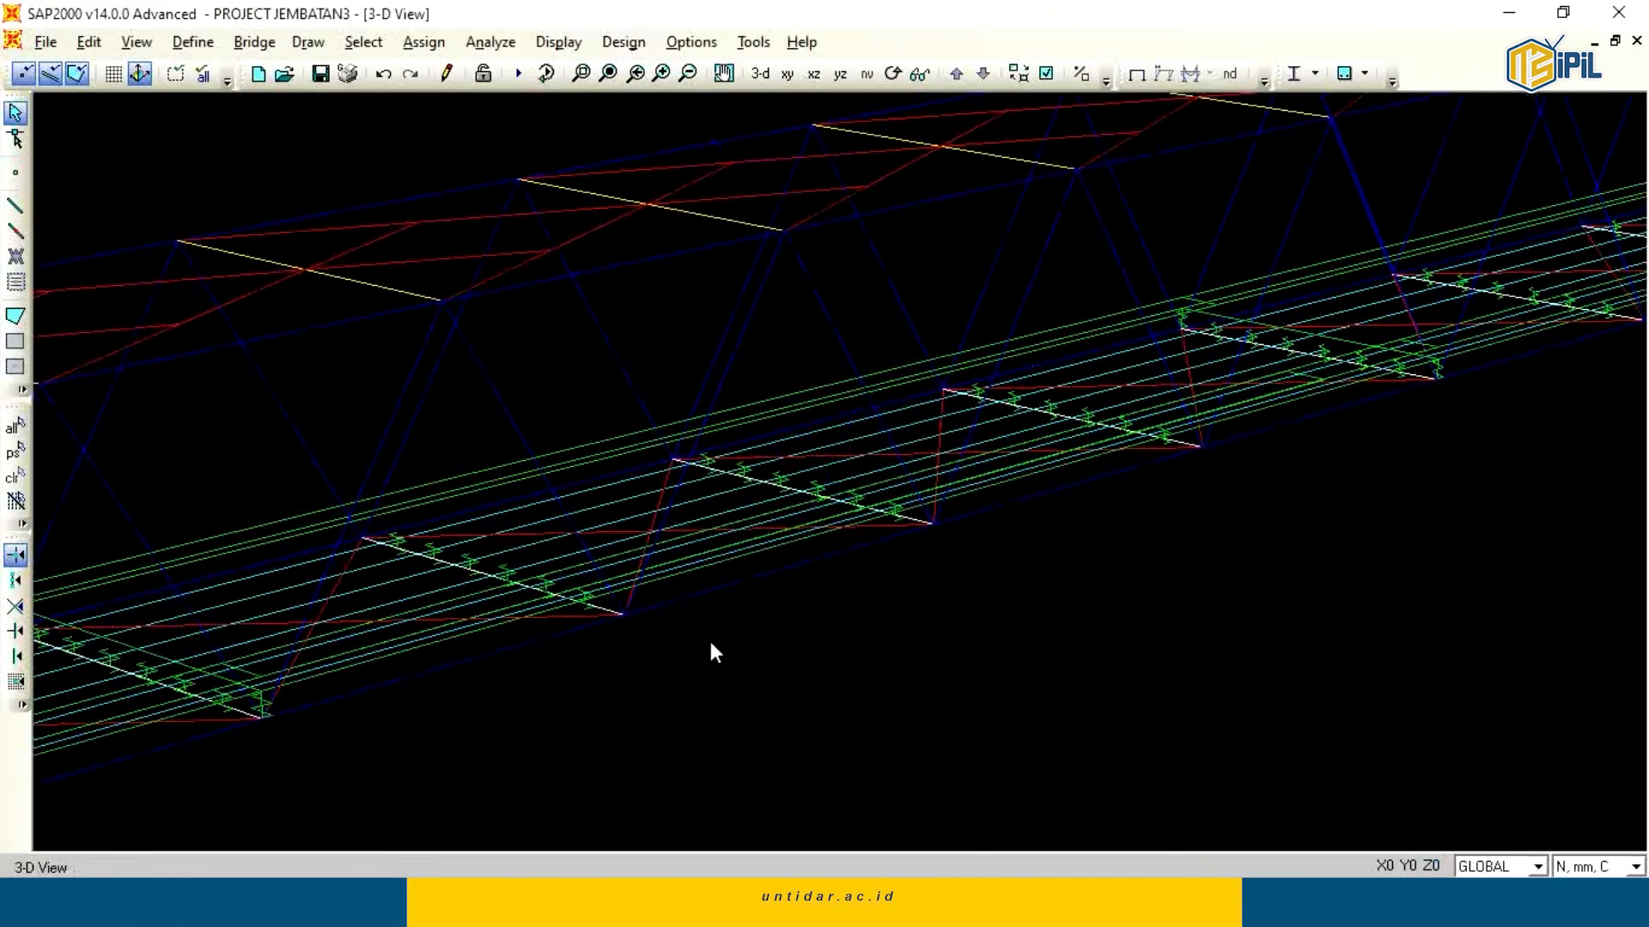
At X 4000, connect the raised sidewalk corners at Y 0 and Y 1000 to the end cross girder with two-joint LINK1 links.
{"action": "middle_click_drag", "start_coordinate": [709, 644], "coordinate": [793, 510]}
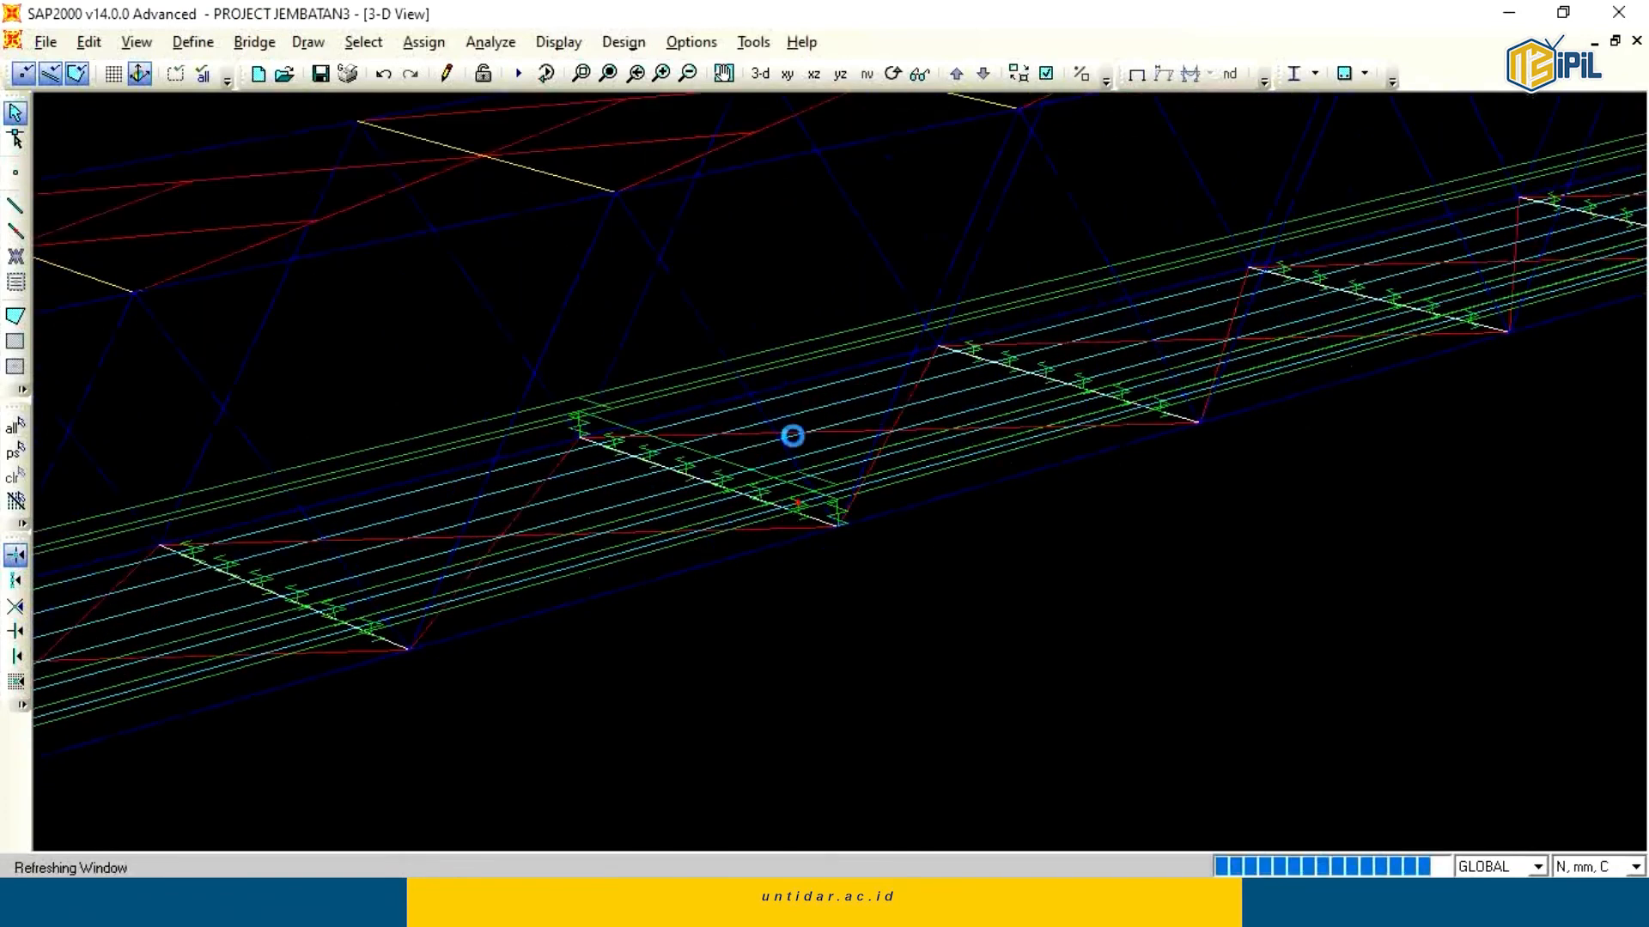
{"action": "left_click", "coordinate": [763, 73]}
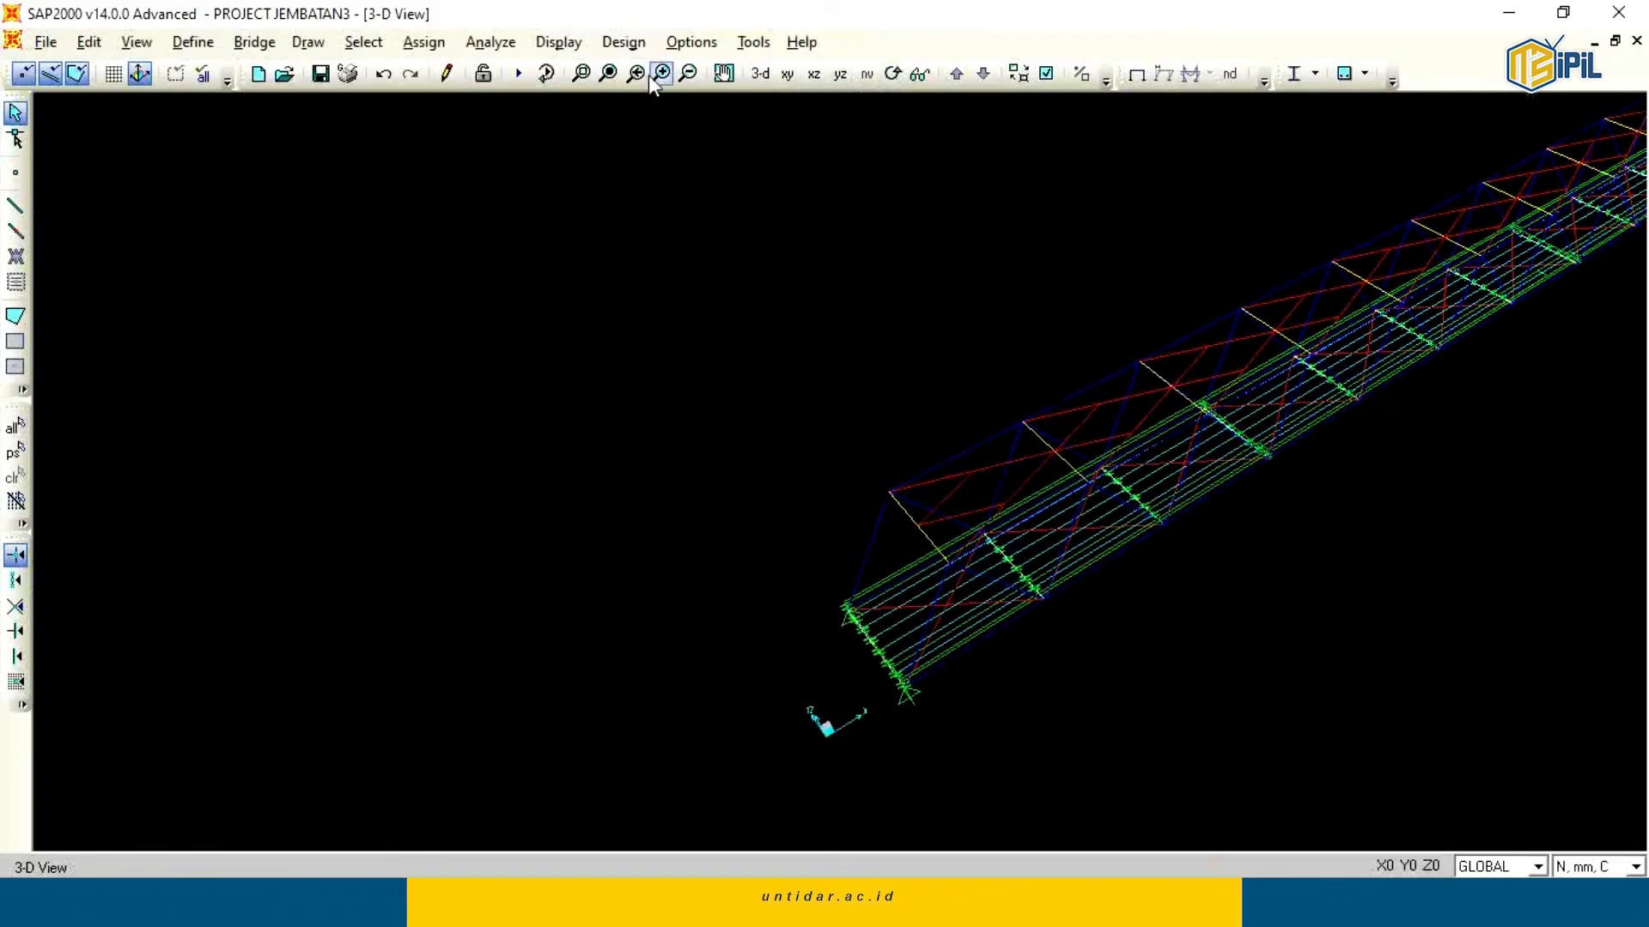
{"action": "left_click", "coordinate": [581, 73]}
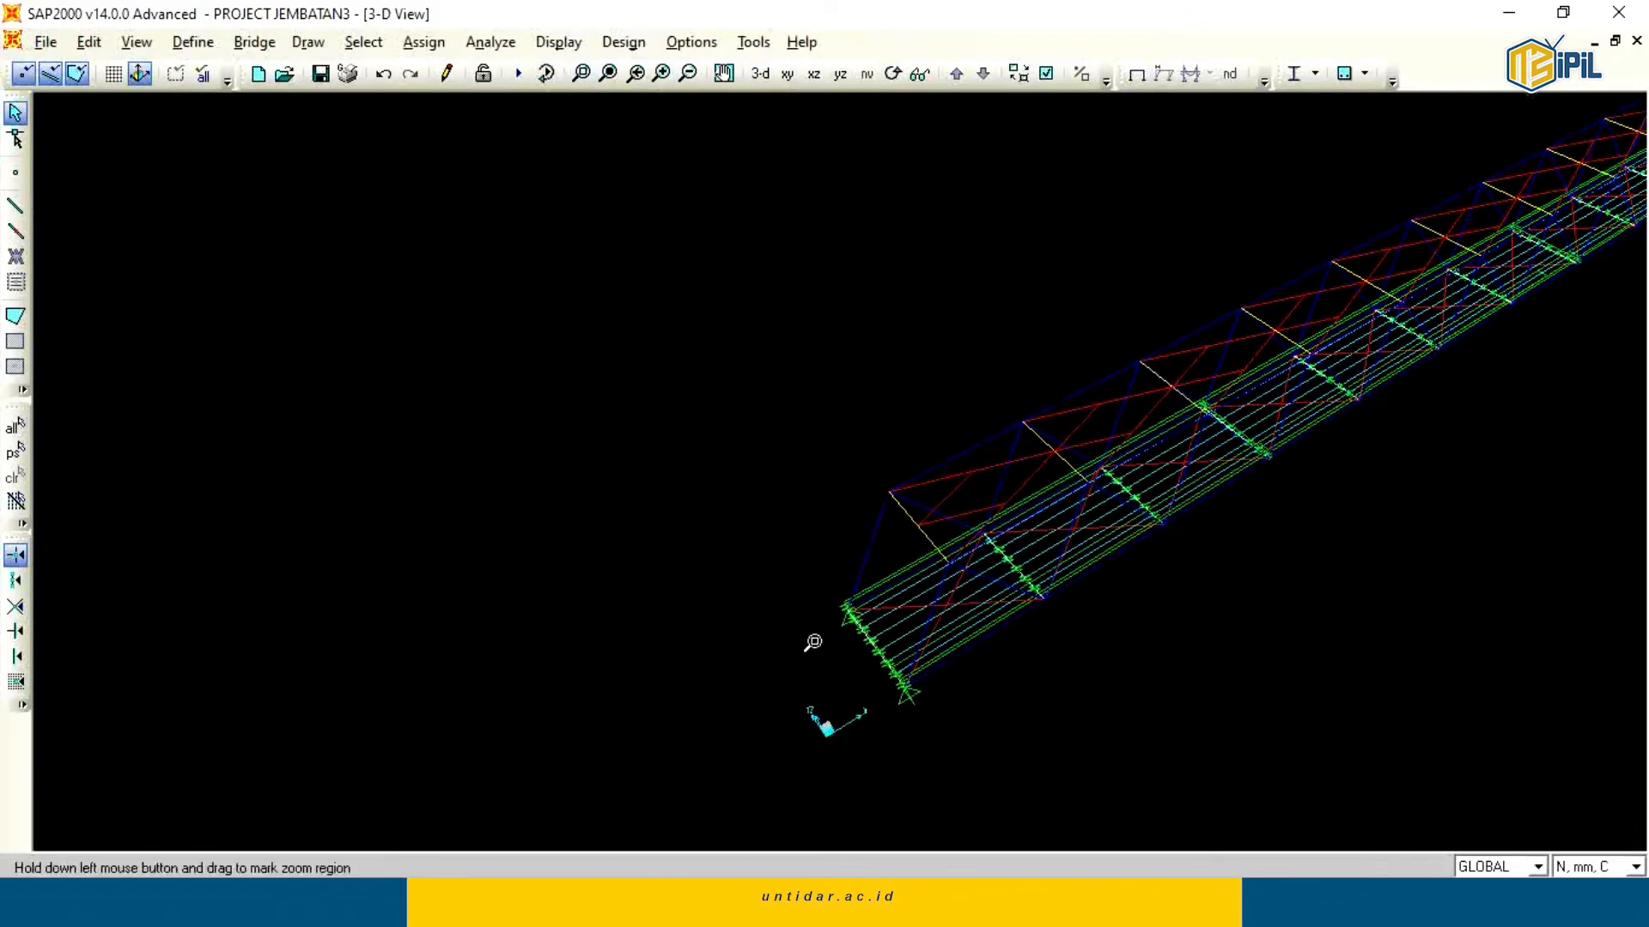
{"action": "left_click_drag", "start_coordinate": [793, 561], "coordinate": [979, 726]}
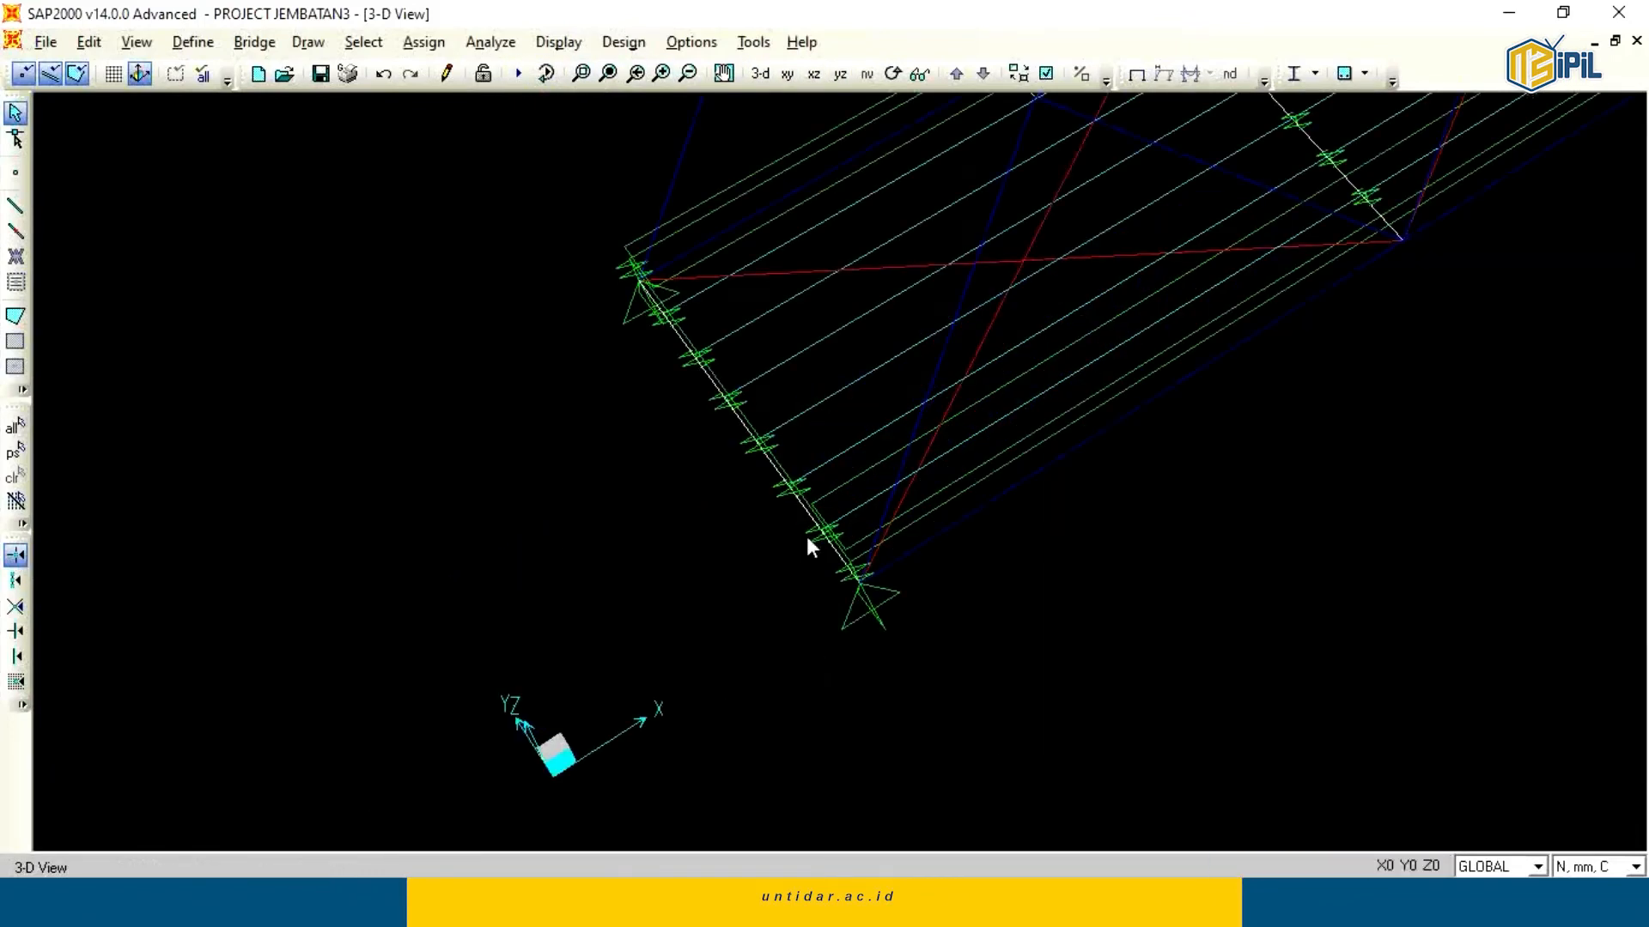
{"action": "left_click", "coordinate": [892, 73]}
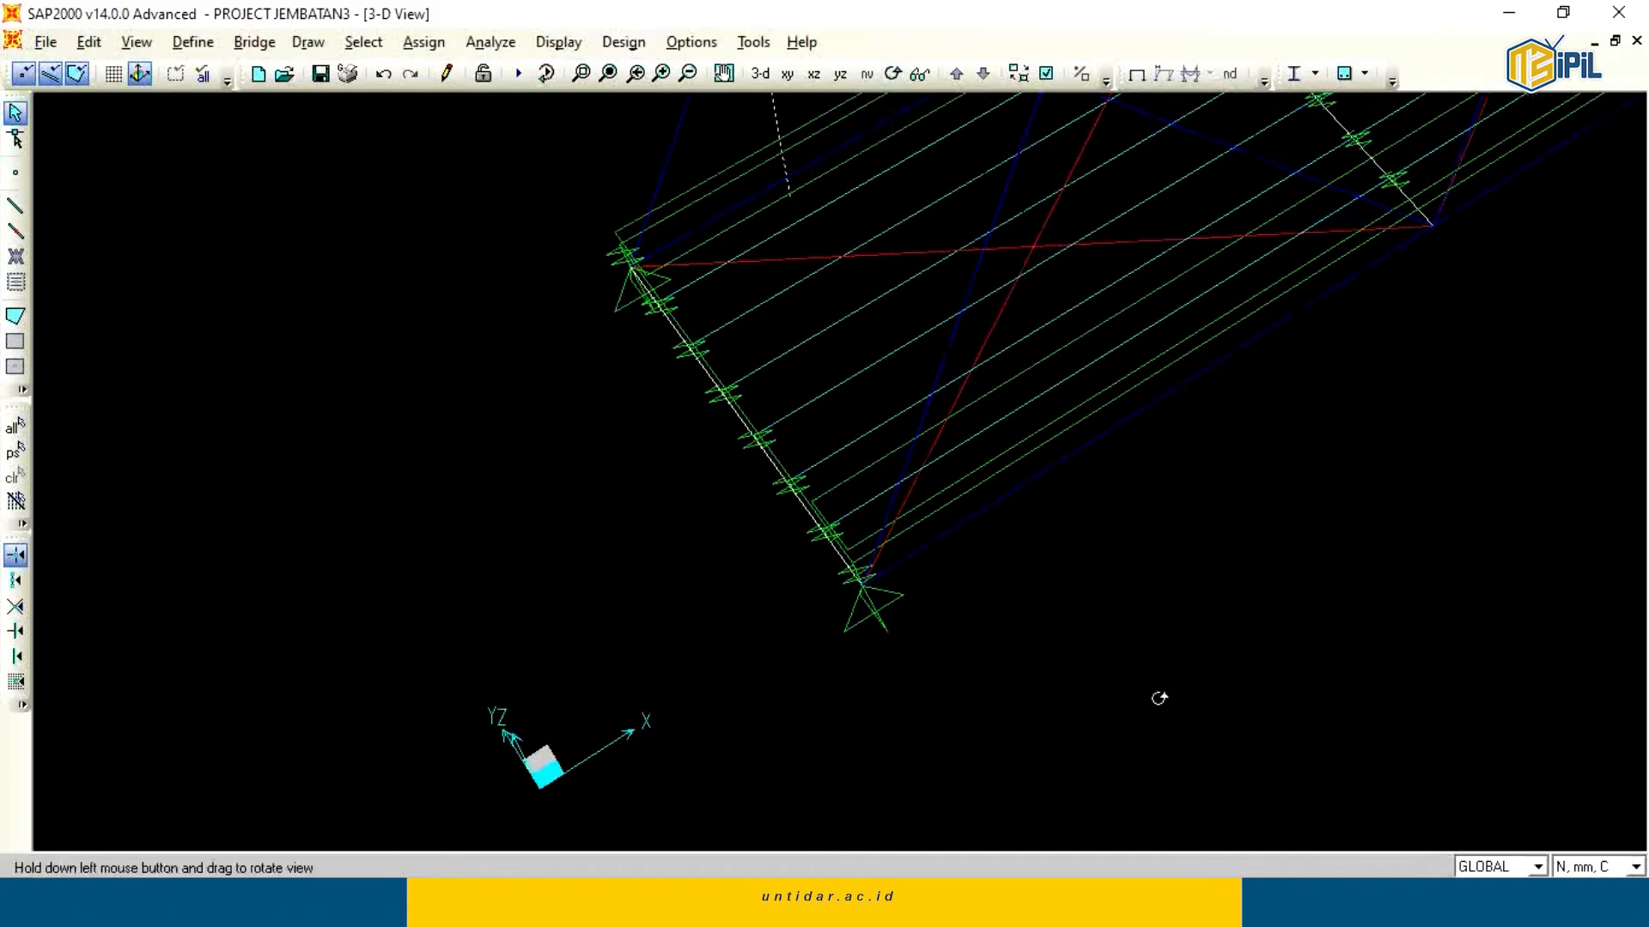
{"action": "left_click_drag", "start_coordinate": [1190, 709], "coordinate": [1207, 722]}
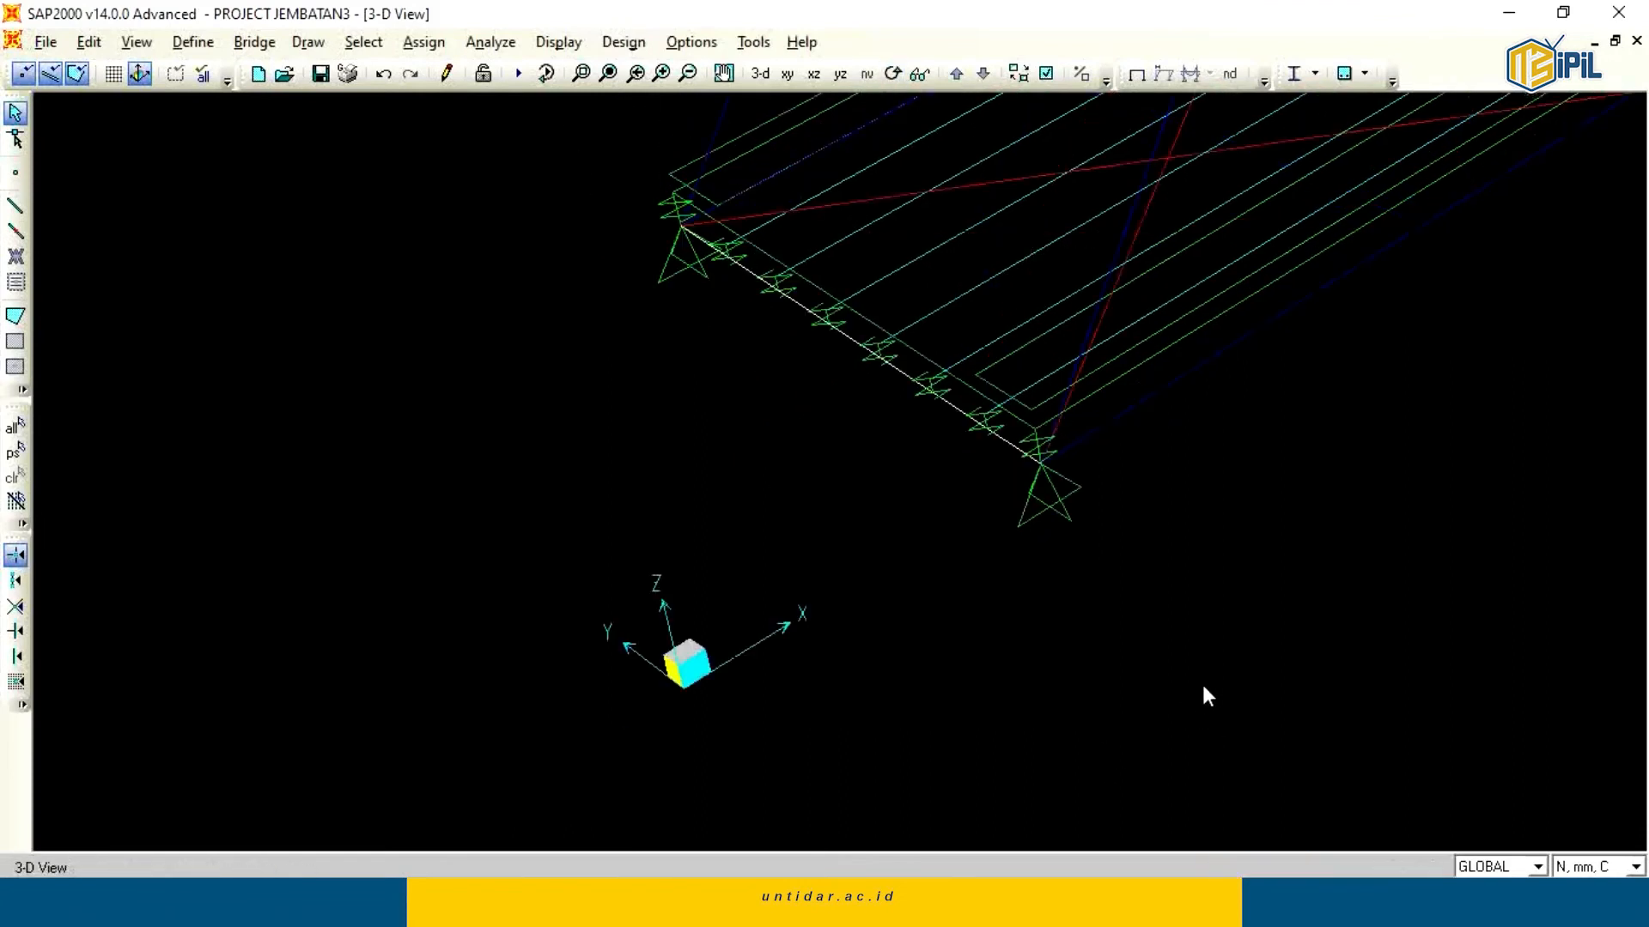
{"action": "middle_click_drag", "start_coordinate": [1202, 682], "coordinate": [966, 749]}
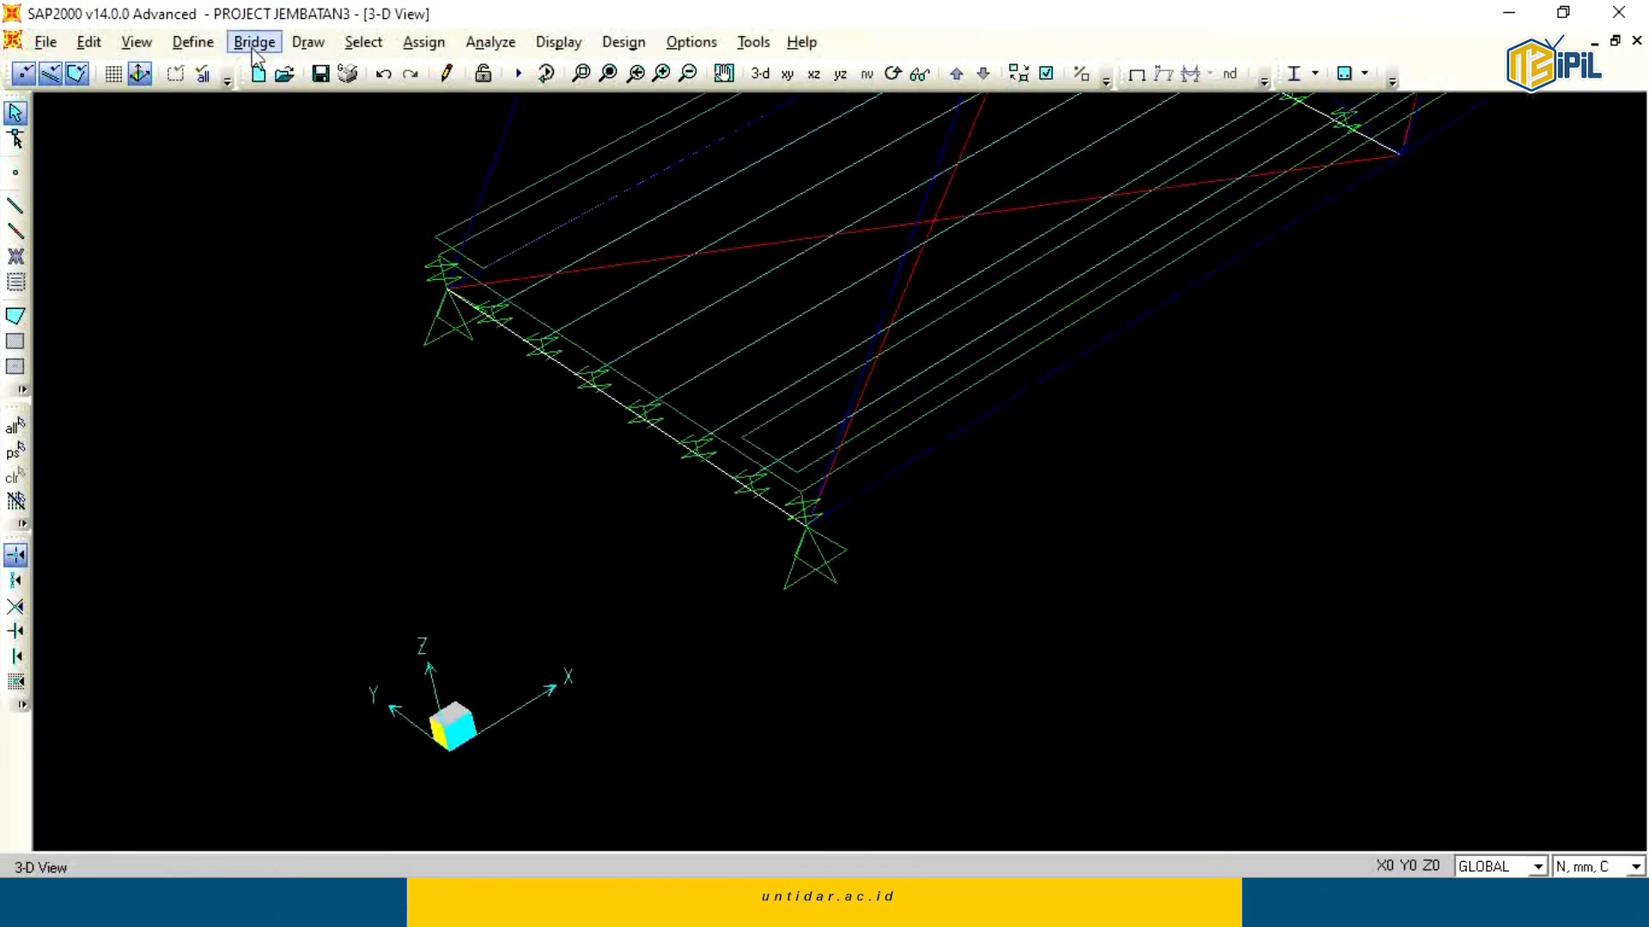
{"action": "left_click", "coordinate": [308, 42]}
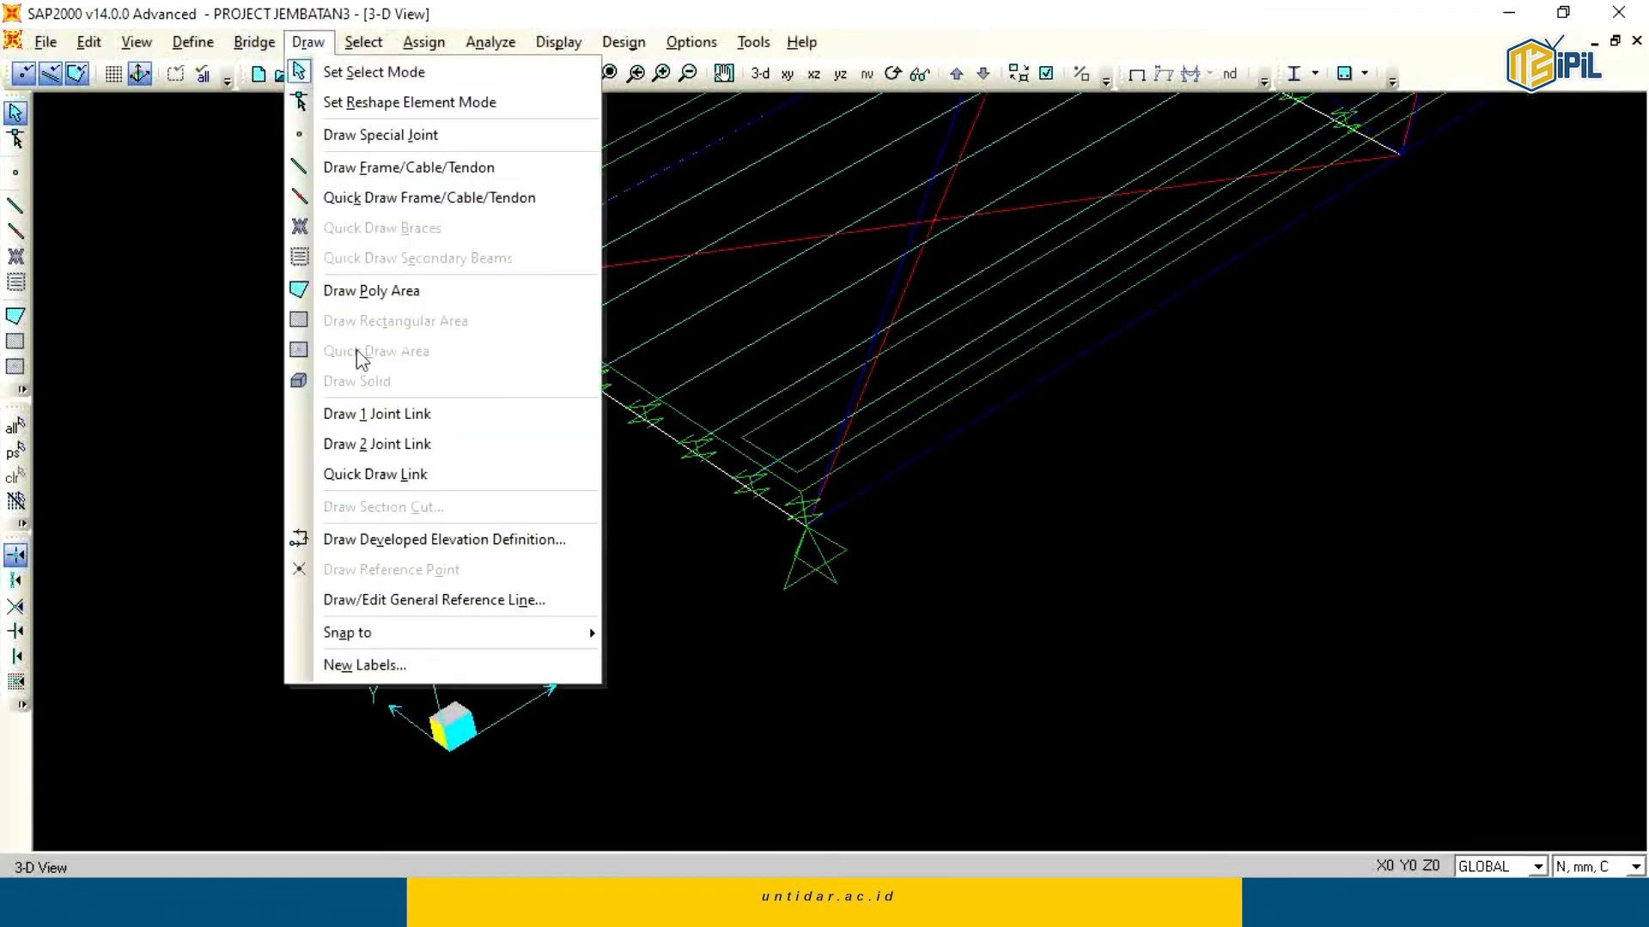
{"action": "left_click", "coordinate": [422, 472]}
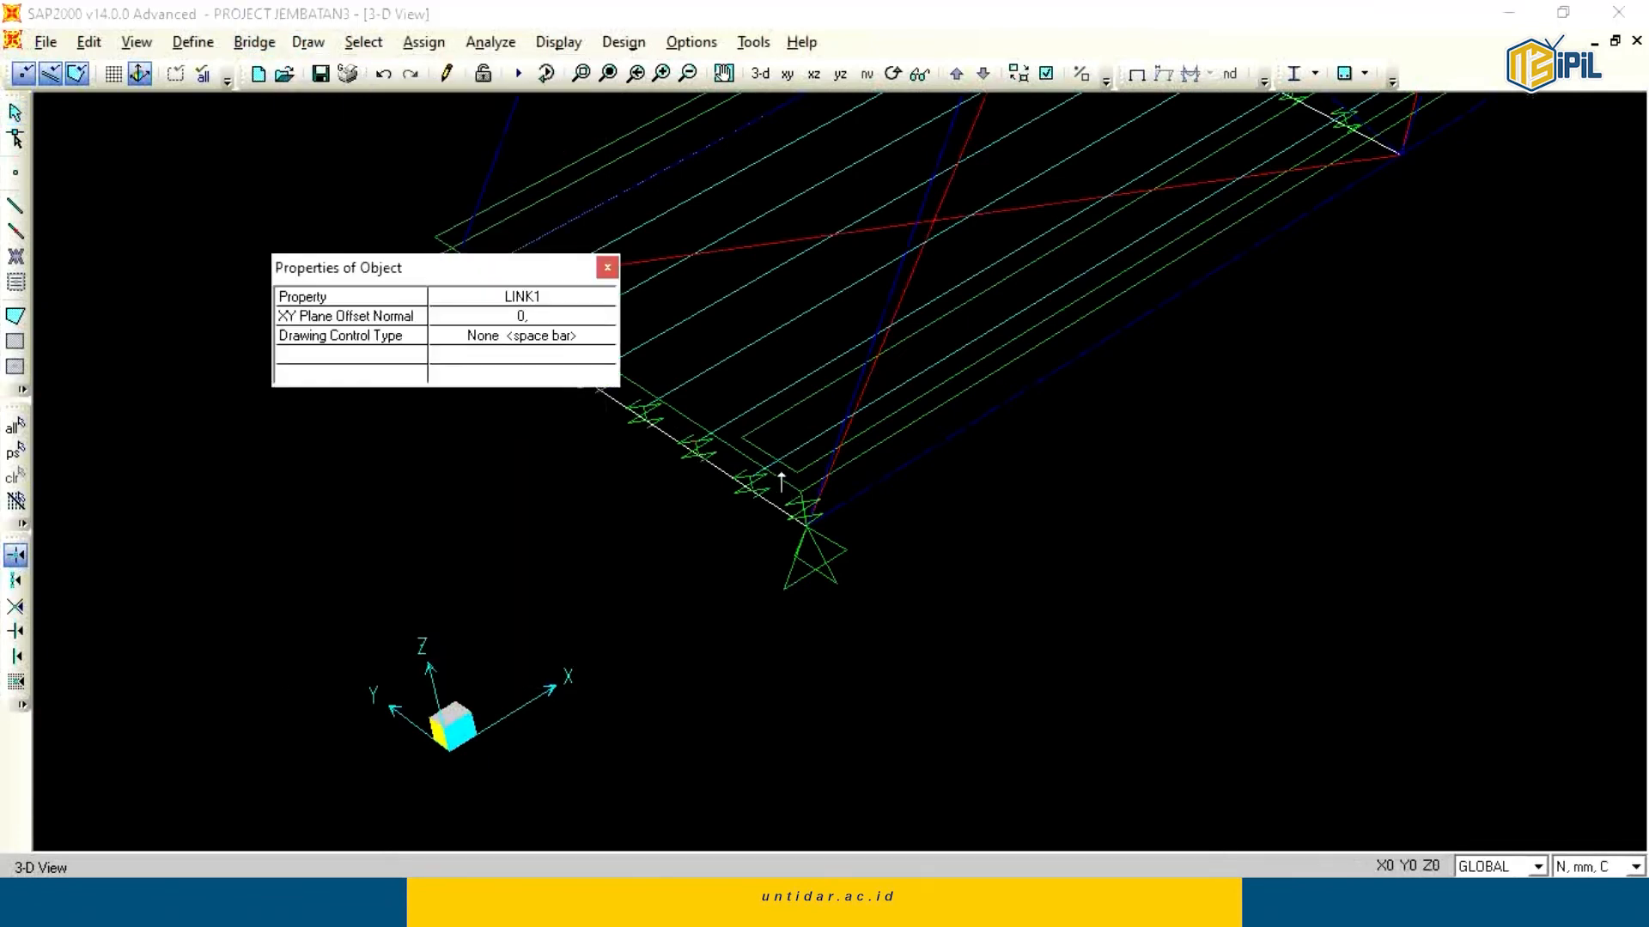
{"action": "left_click", "coordinate": [800, 478]}
{"action": "left_click", "coordinate": [811, 535]}
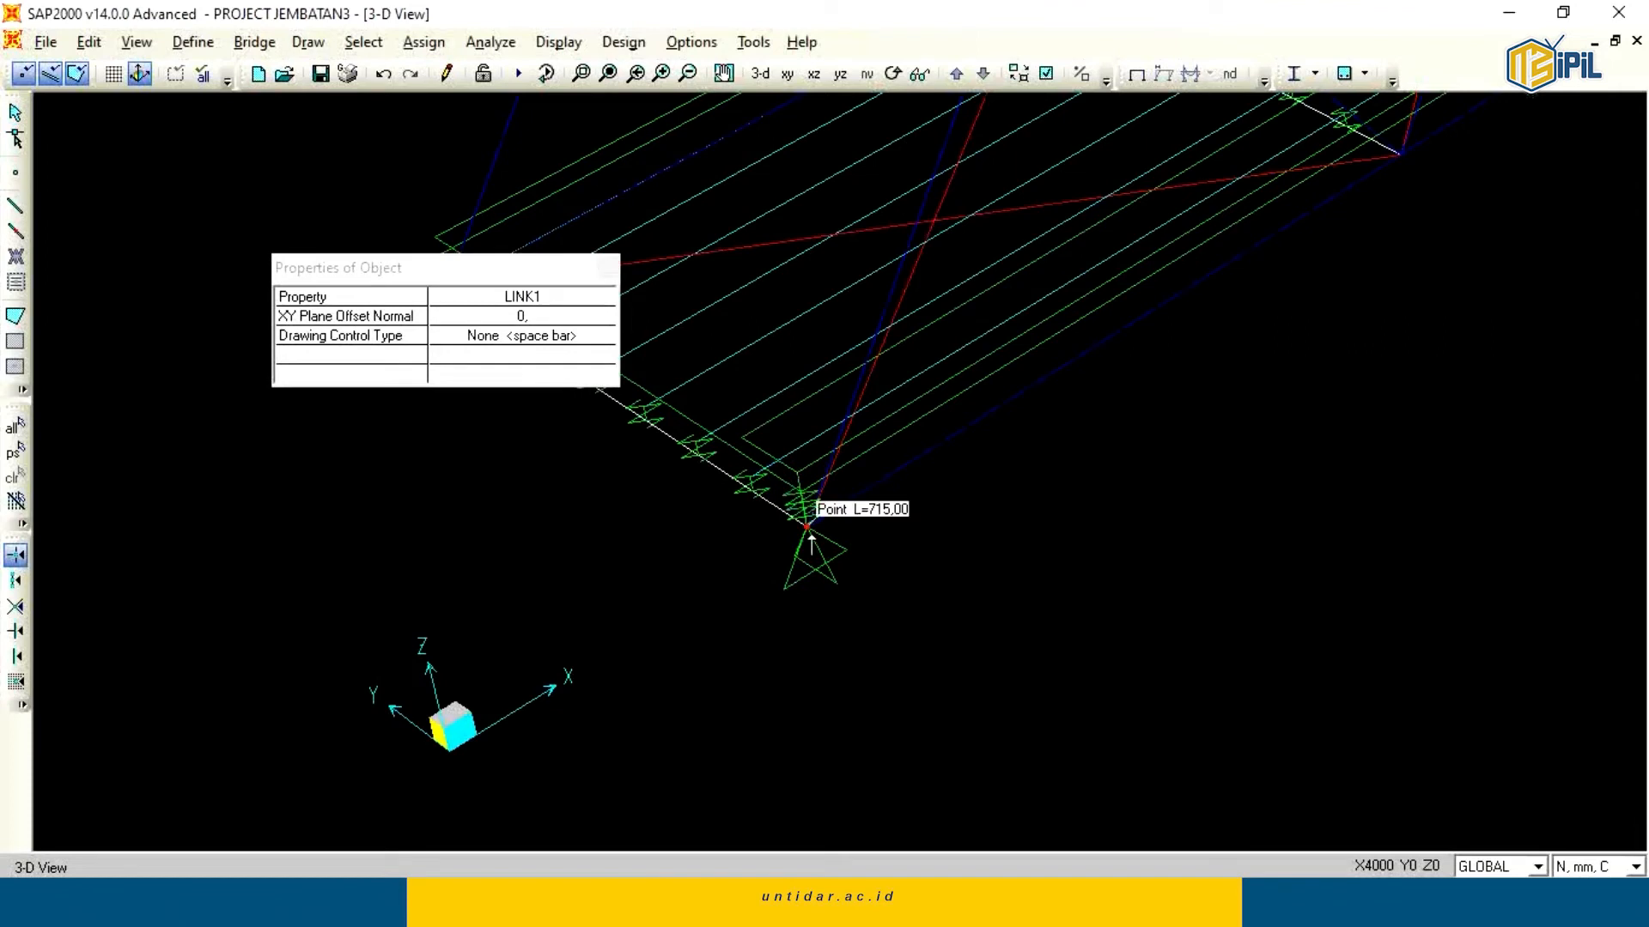
{"action": "left_click", "coordinate": [744, 439]}
{"action": "left_click", "coordinate": [749, 490]}
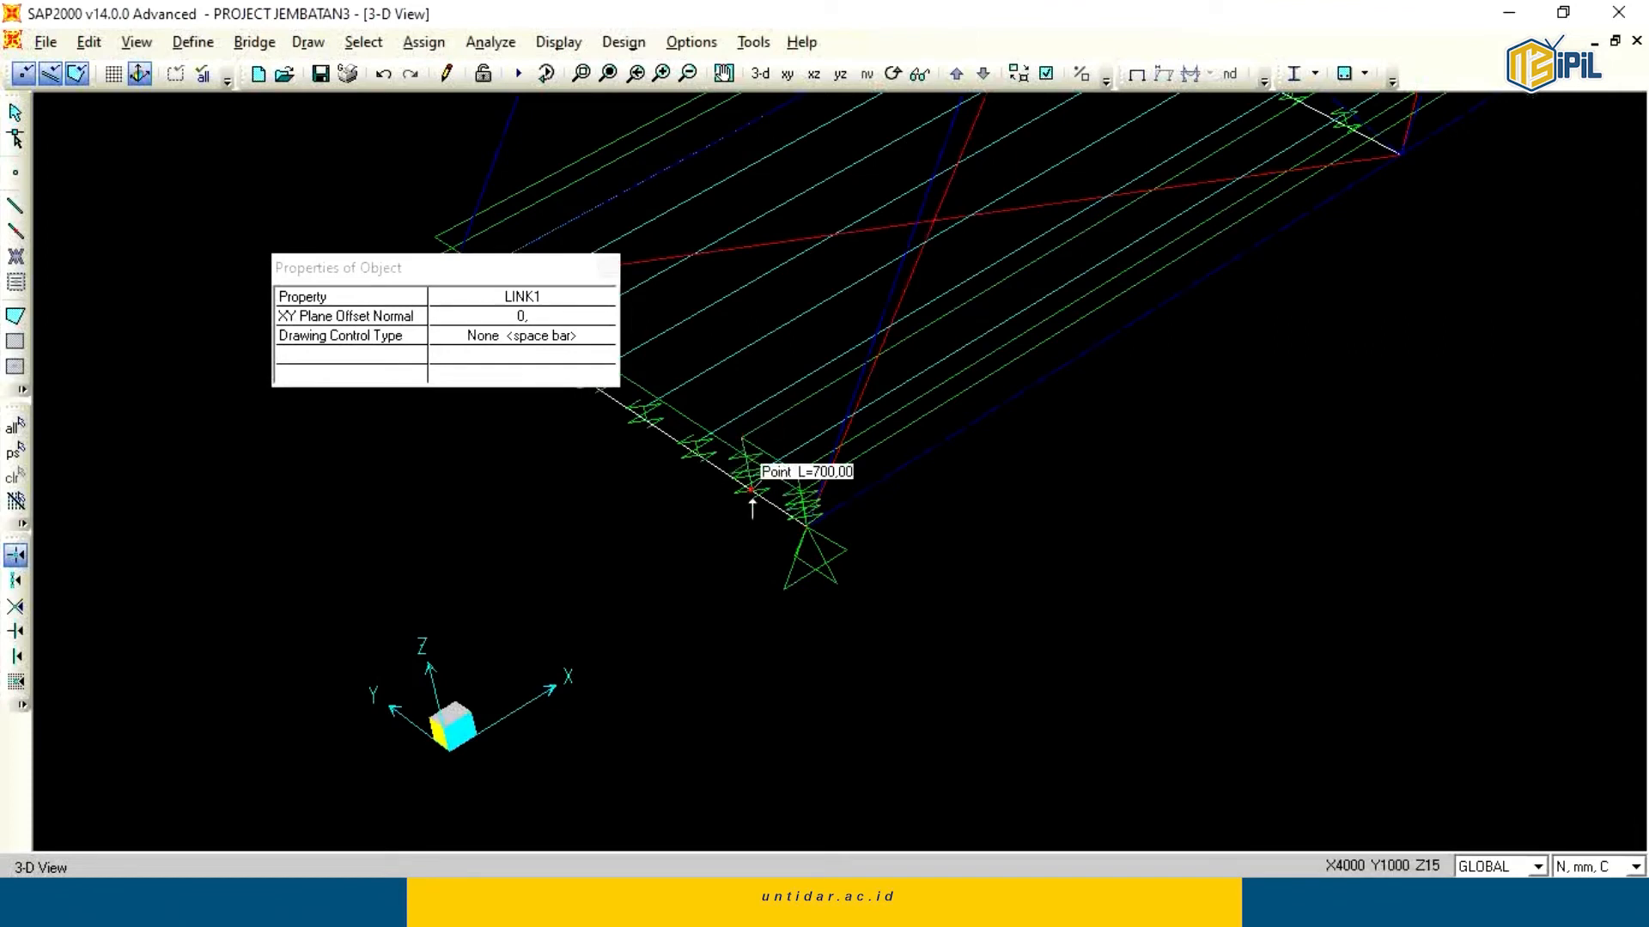
Connect the opposite sidewalk's corners at Y 6000 and Y 7000 to the X 4000 end girder with two-joint links.
{"action": "left_click", "coordinate": [607, 269]}
{"action": "left_click", "coordinate": [481, 271]}
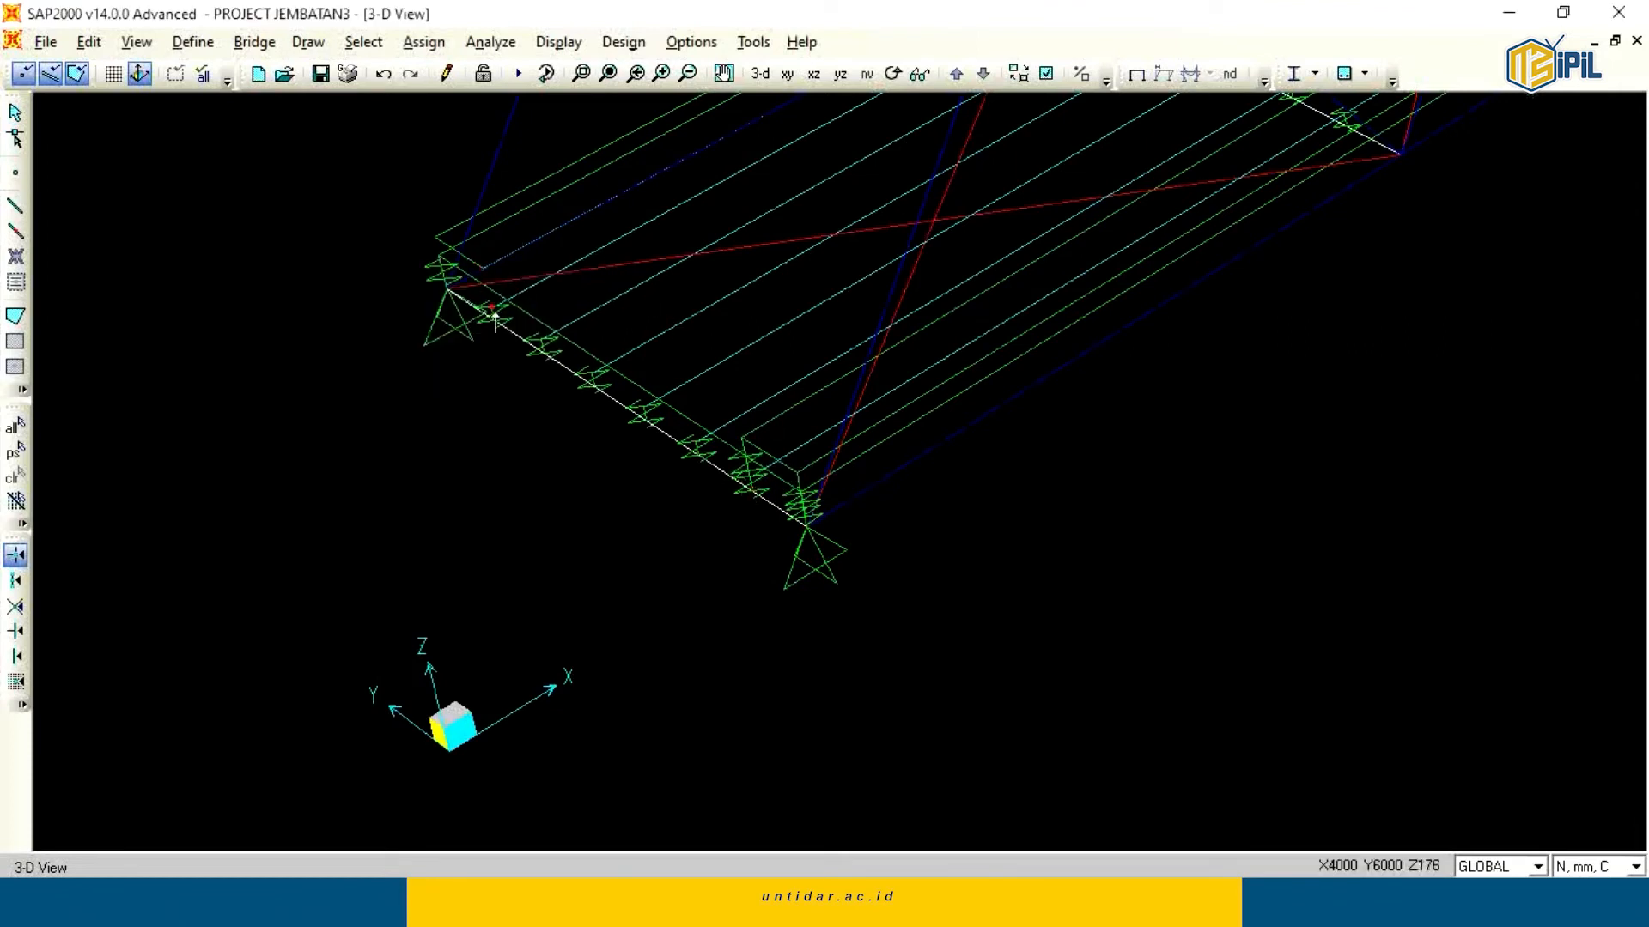
{"action": "left_click", "coordinate": [494, 316]}
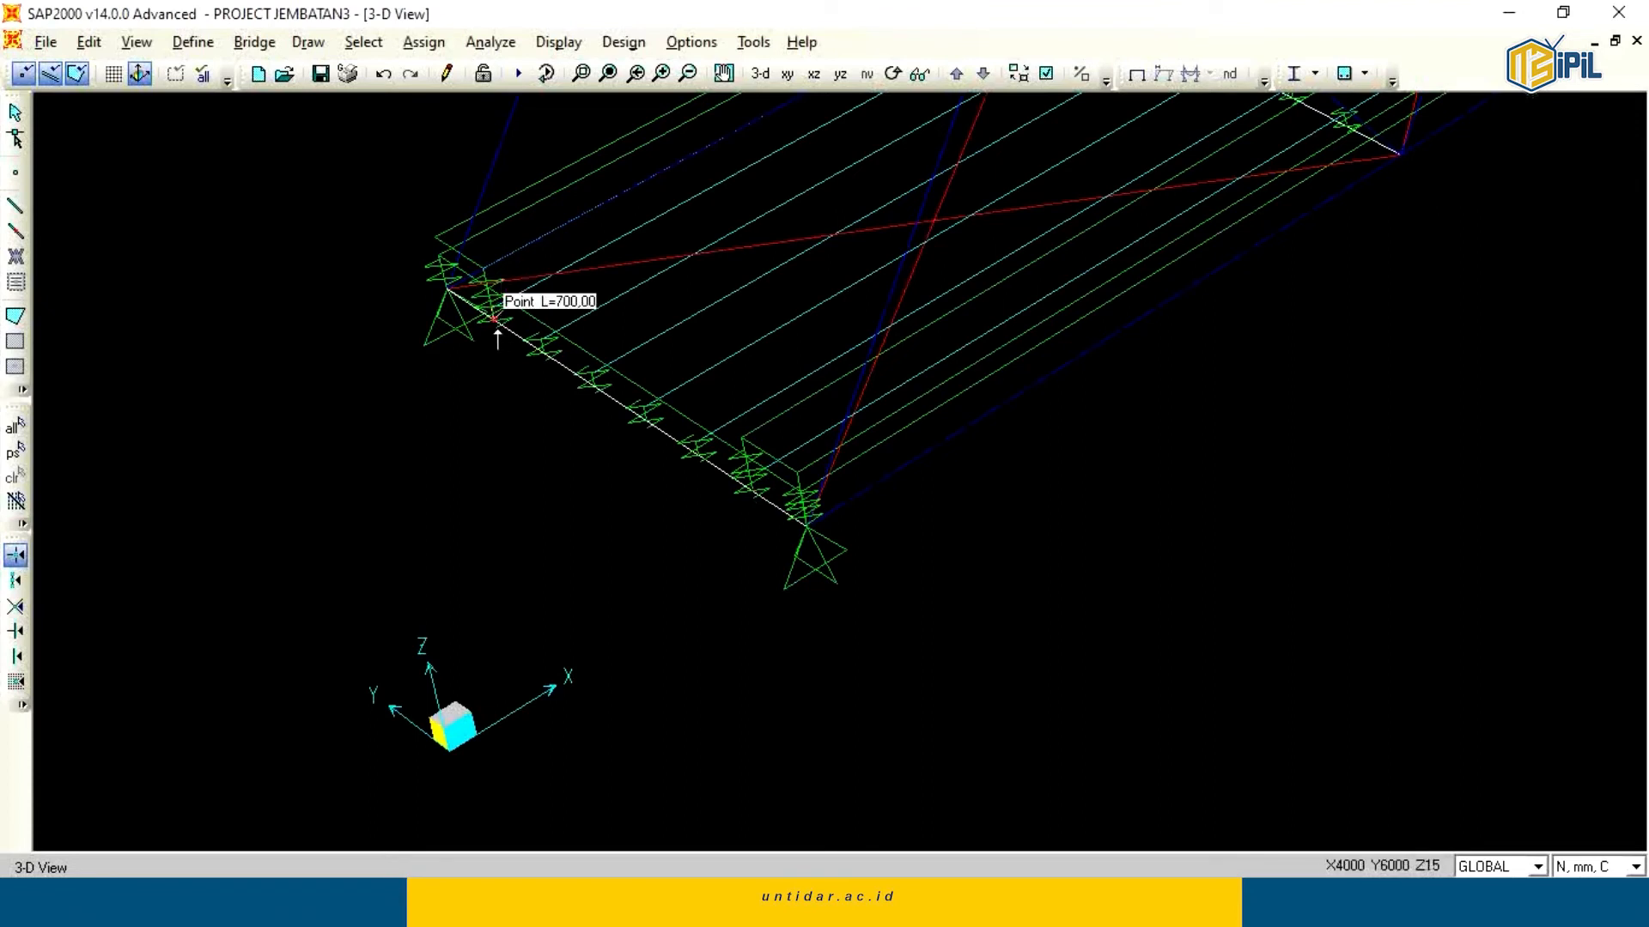
{"action": "scroll", "coordinate": [497, 331], "scroll_direction": "down", "scroll_amount": 1}
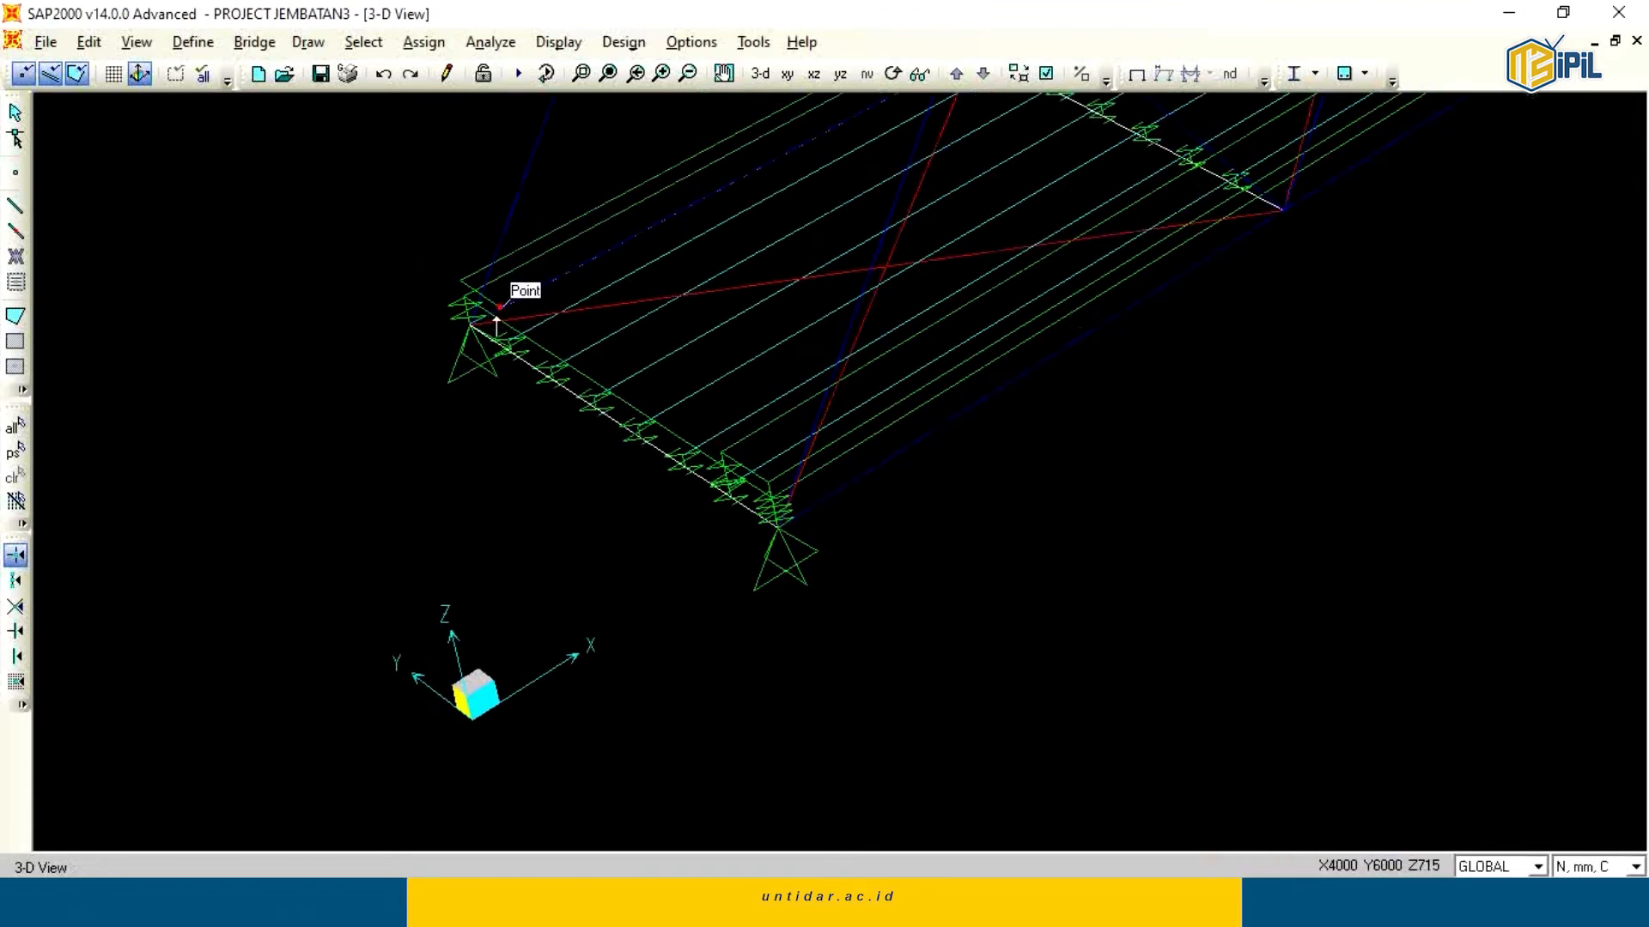
{"action": "left_click", "coordinate": [497, 318]}
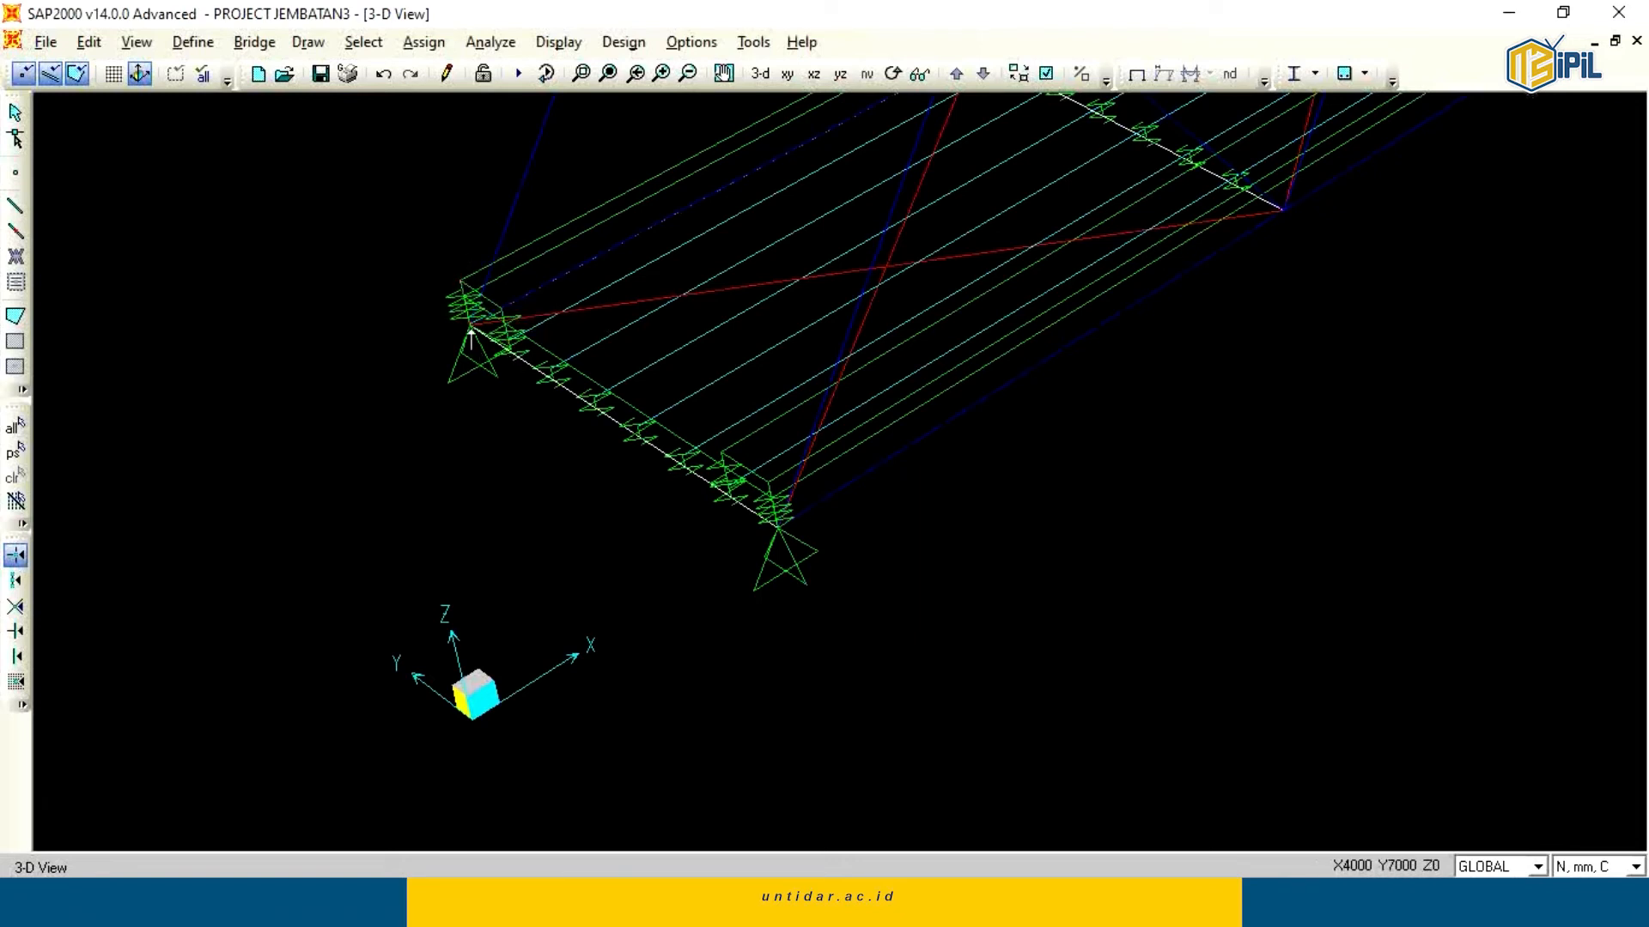
Connect both sidewalks' raised joints at X 28000 to the cross girder below with two-joint links.
{"action": "middle_click_drag", "start_coordinate": [515, 383], "coordinate": [290, 516]}
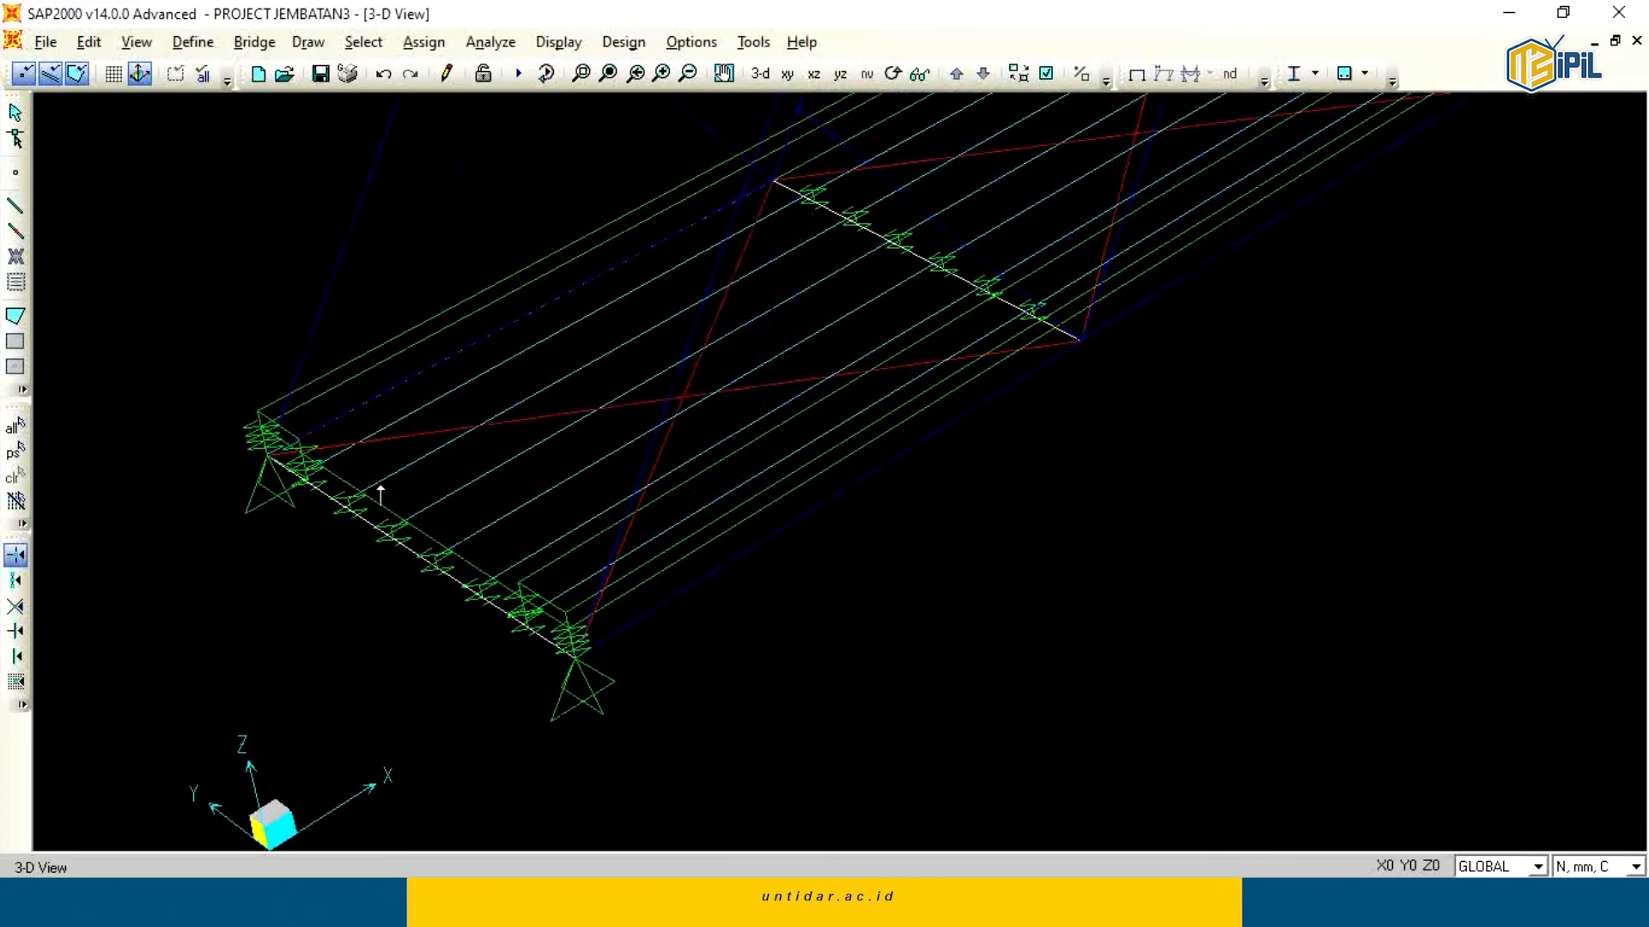
{"action": "middle_click_drag", "start_coordinate": [1211, 240], "coordinate": [331, 762]}
{"action": "scroll", "coordinate": [953, 435], "scroll_direction": "up", "scroll_amount": 1}
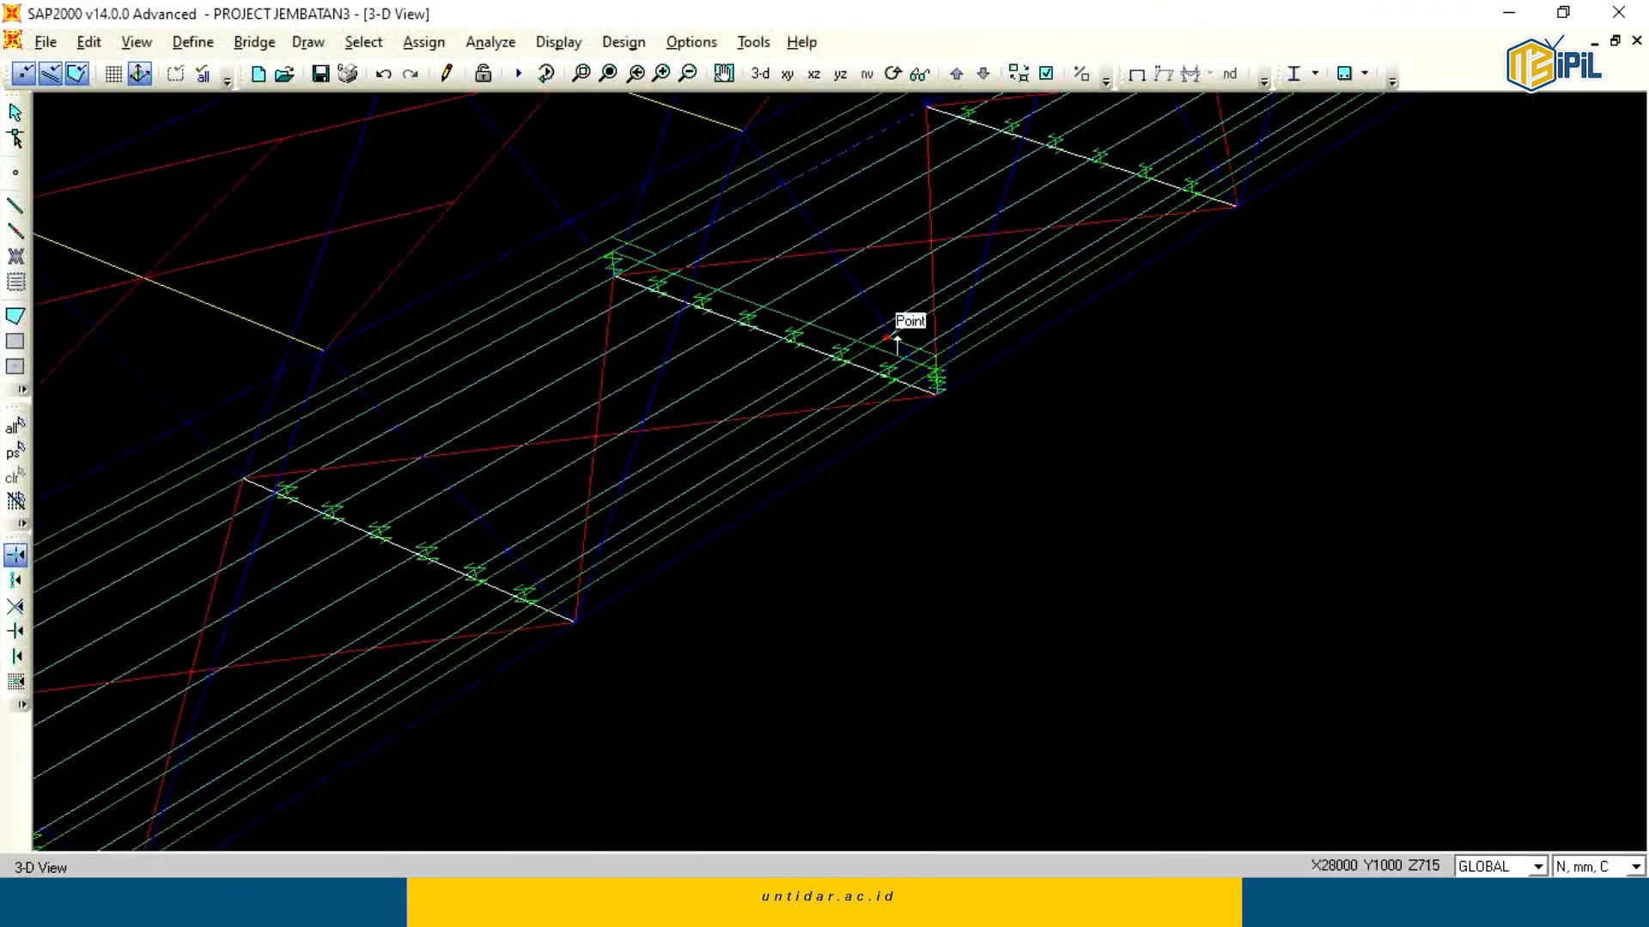
{"action": "scroll", "coordinate": [886, 371], "scroll_direction": "up", "scroll_amount": 1}
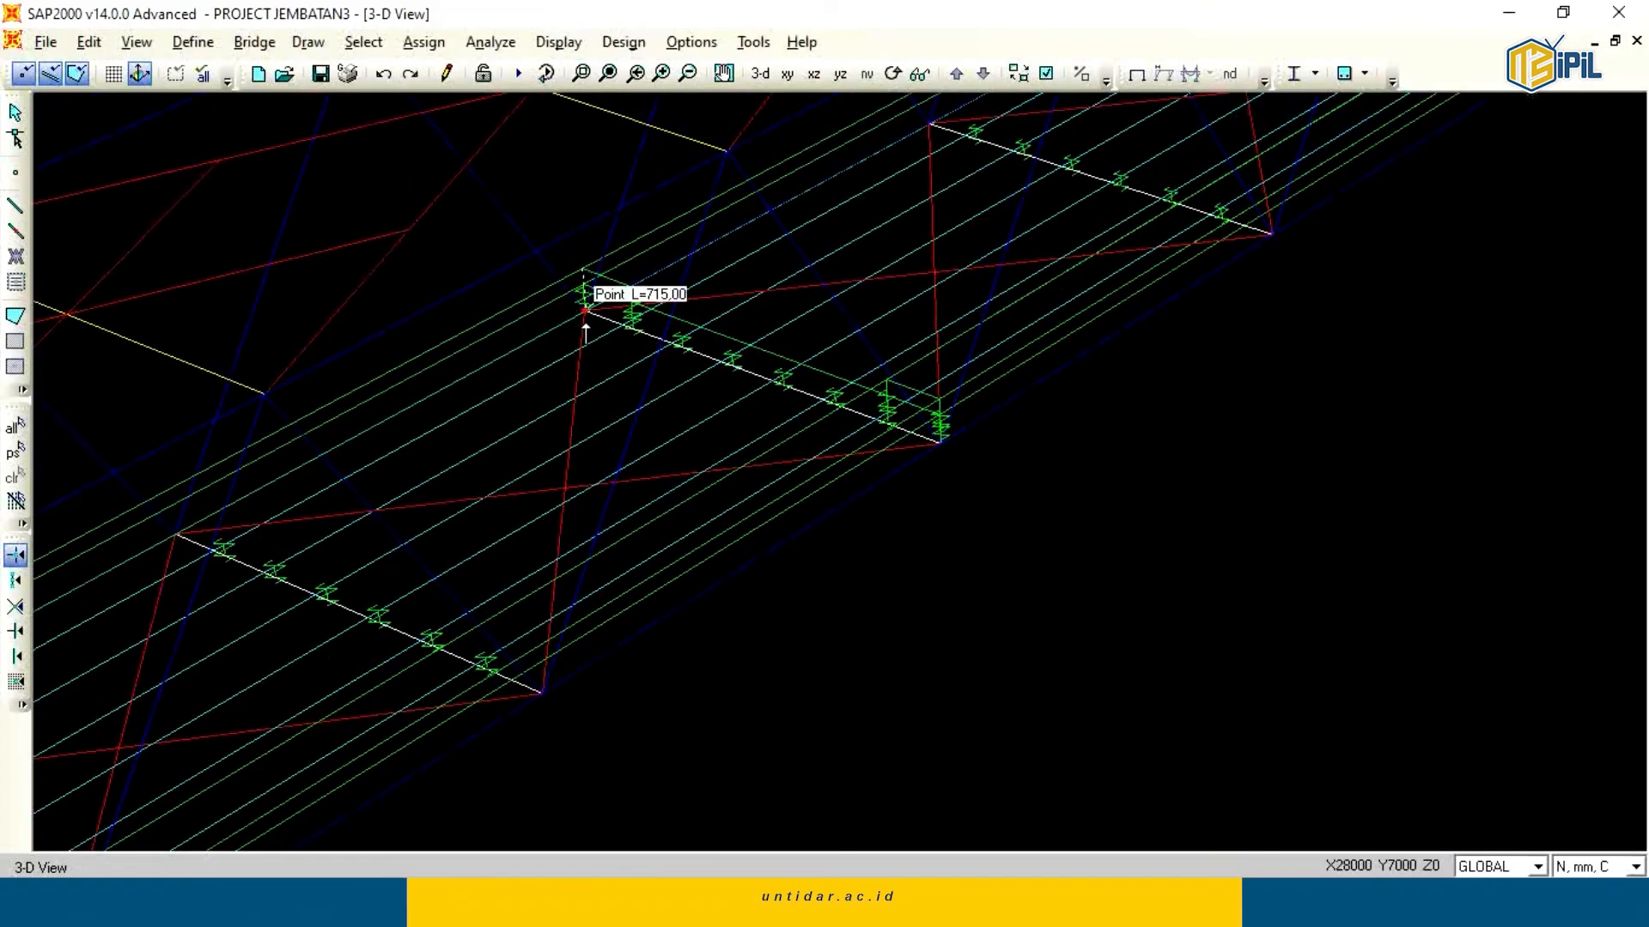
Connect both sidewalks' raised joints at X 60000 and at the X 84000 bridge end to the joints below with two-joint links.
{"action": "middle_click_drag", "start_coordinate": [1498, 222], "coordinate": [1013, 593]}
{"action": "middle_click_drag", "start_coordinate": [1445, 163], "coordinate": [1123, 391]}
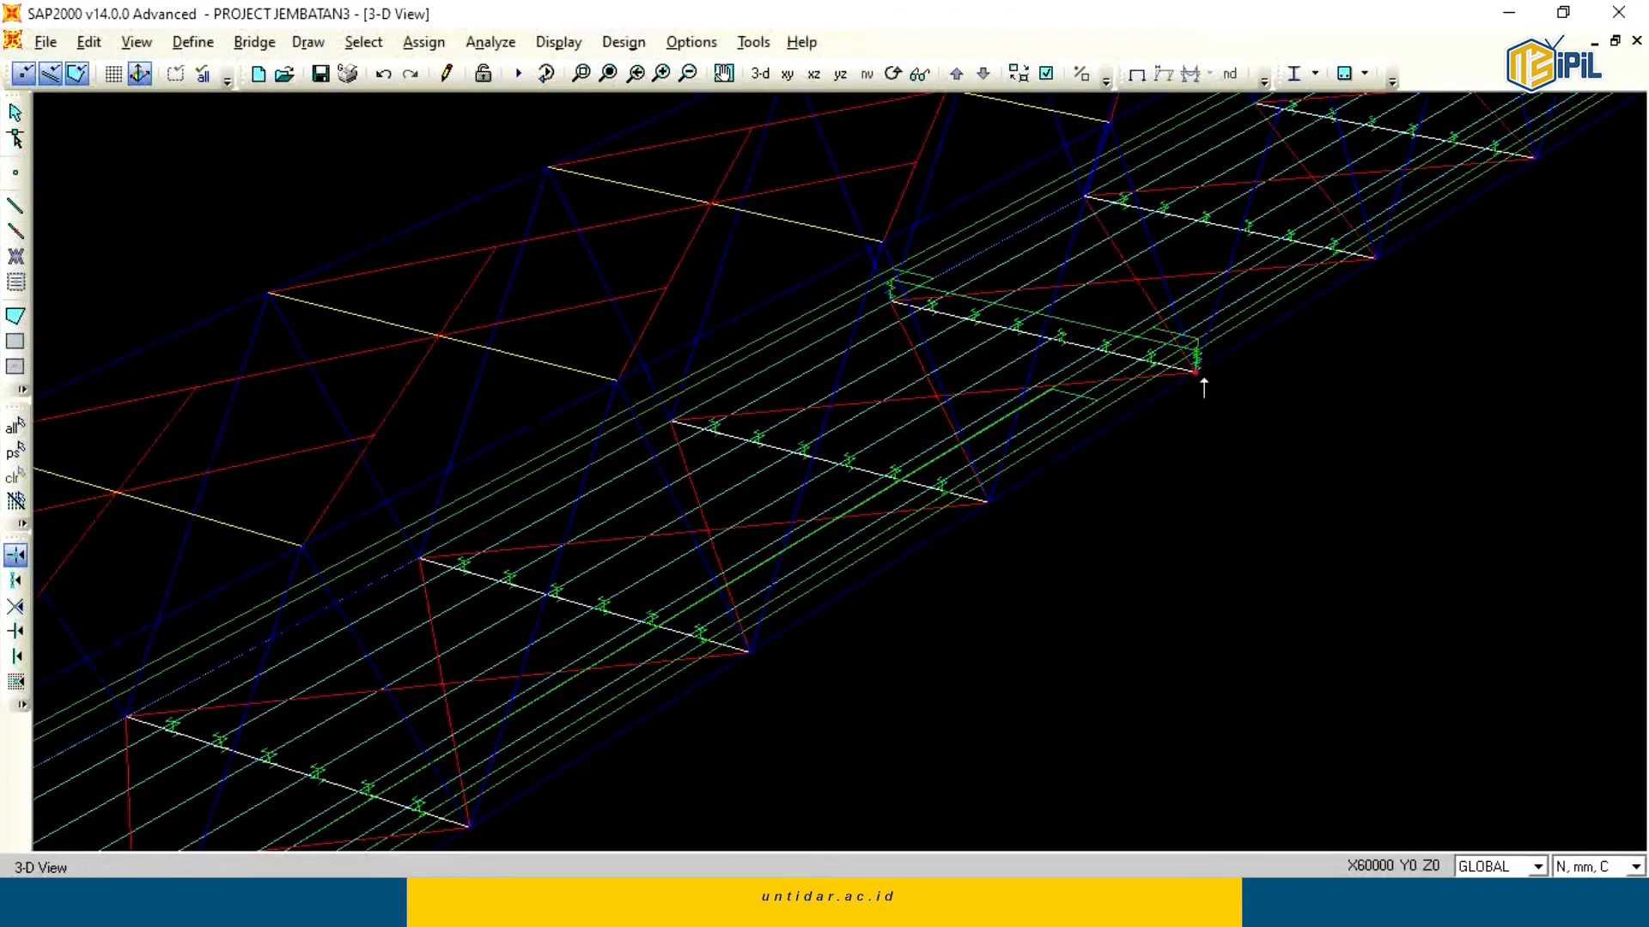
{"action": "scroll", "coordinate": [1197, 357], "scroll_direction": "up", "scroll_amount": 1}
{"action": "scroll", "coordinate": [1196, 361], "scroll_direction": "up", "scroll_amount": 1}
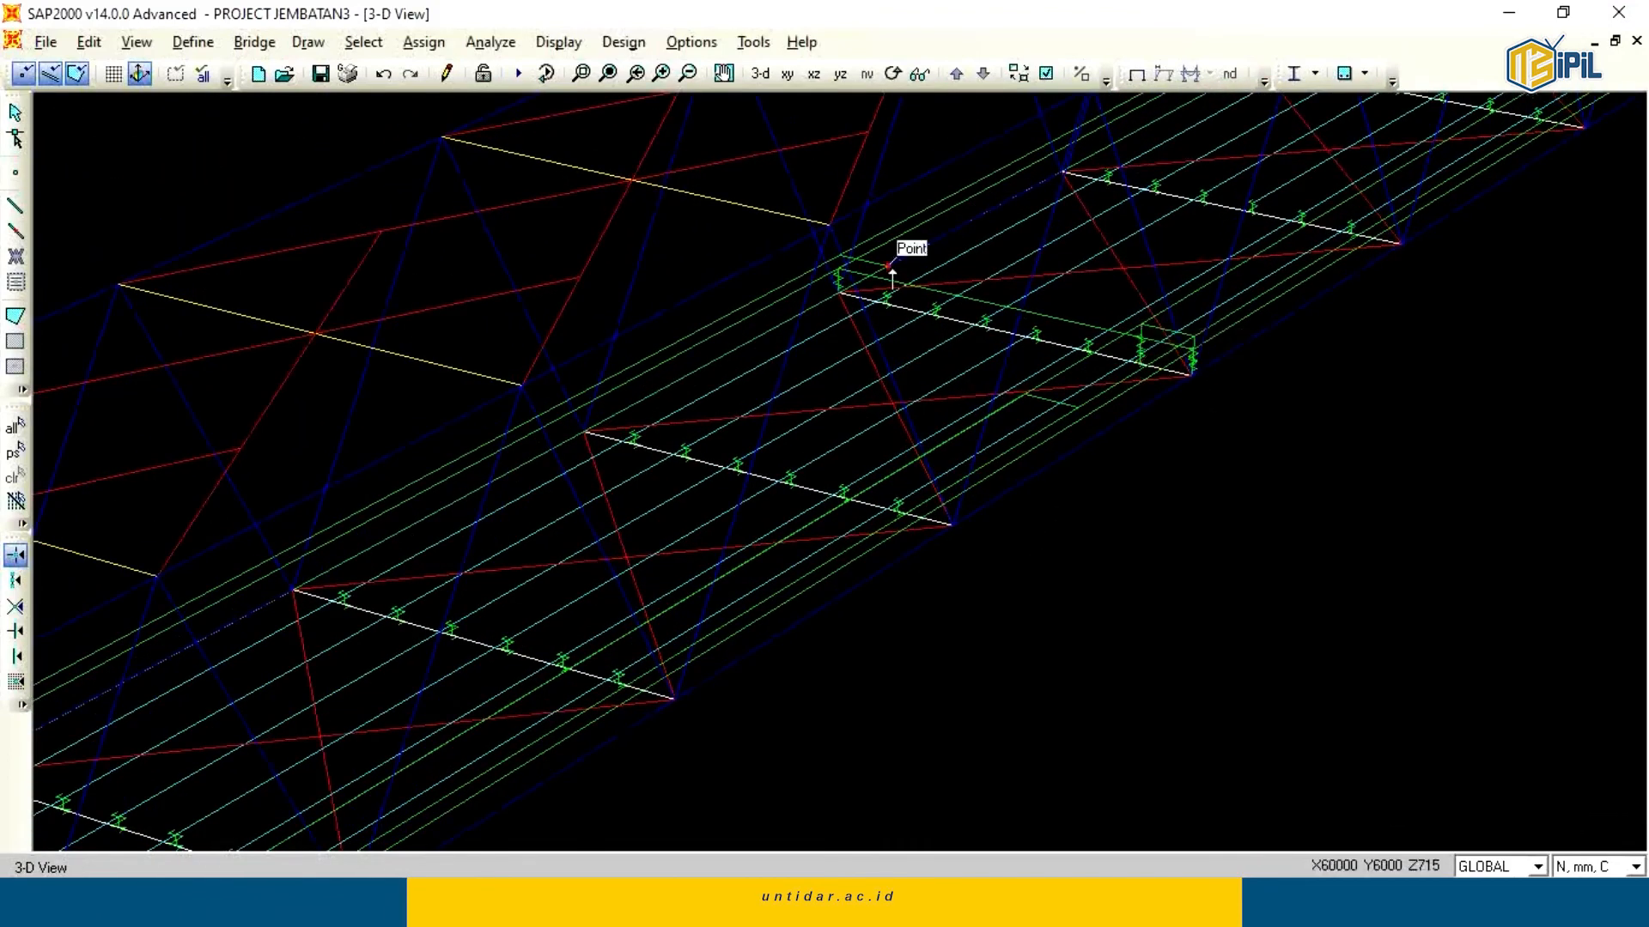
{"action": "middle_click_drag", "start_coordinate": [1089, 261], "coordinate": [1292, 296], "text": "shift"}
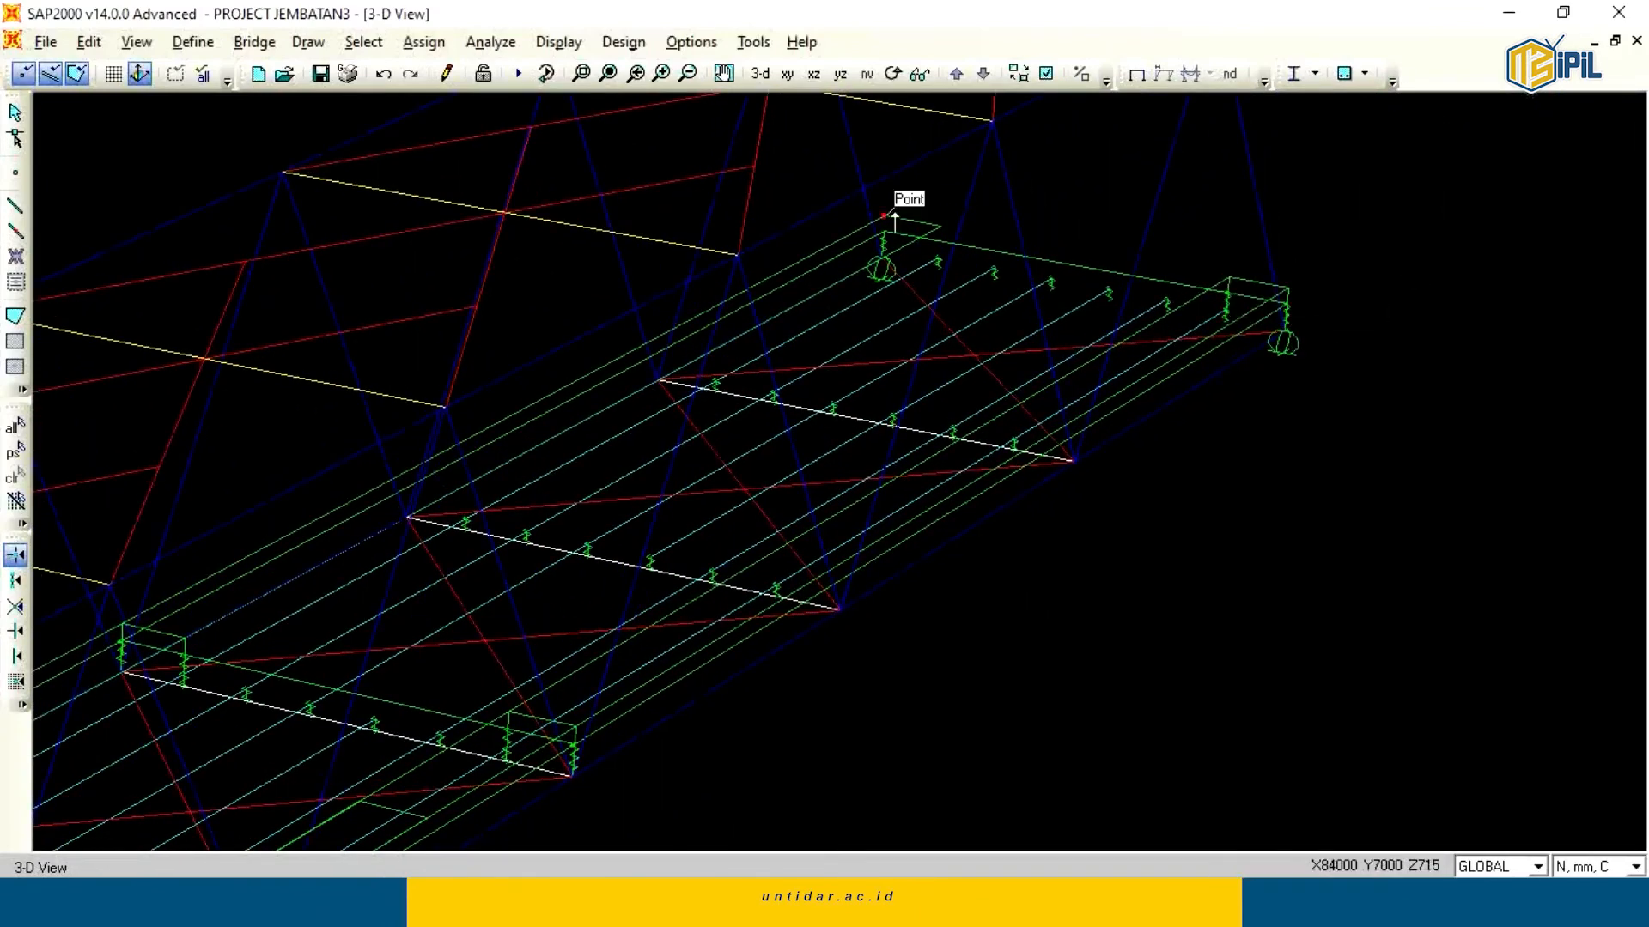
Draw the missing end cross girder as a straight frame between the two support joints at X 84000, using the cross girder section.
{"action": "left_click", "coordinate": [15, 206]}
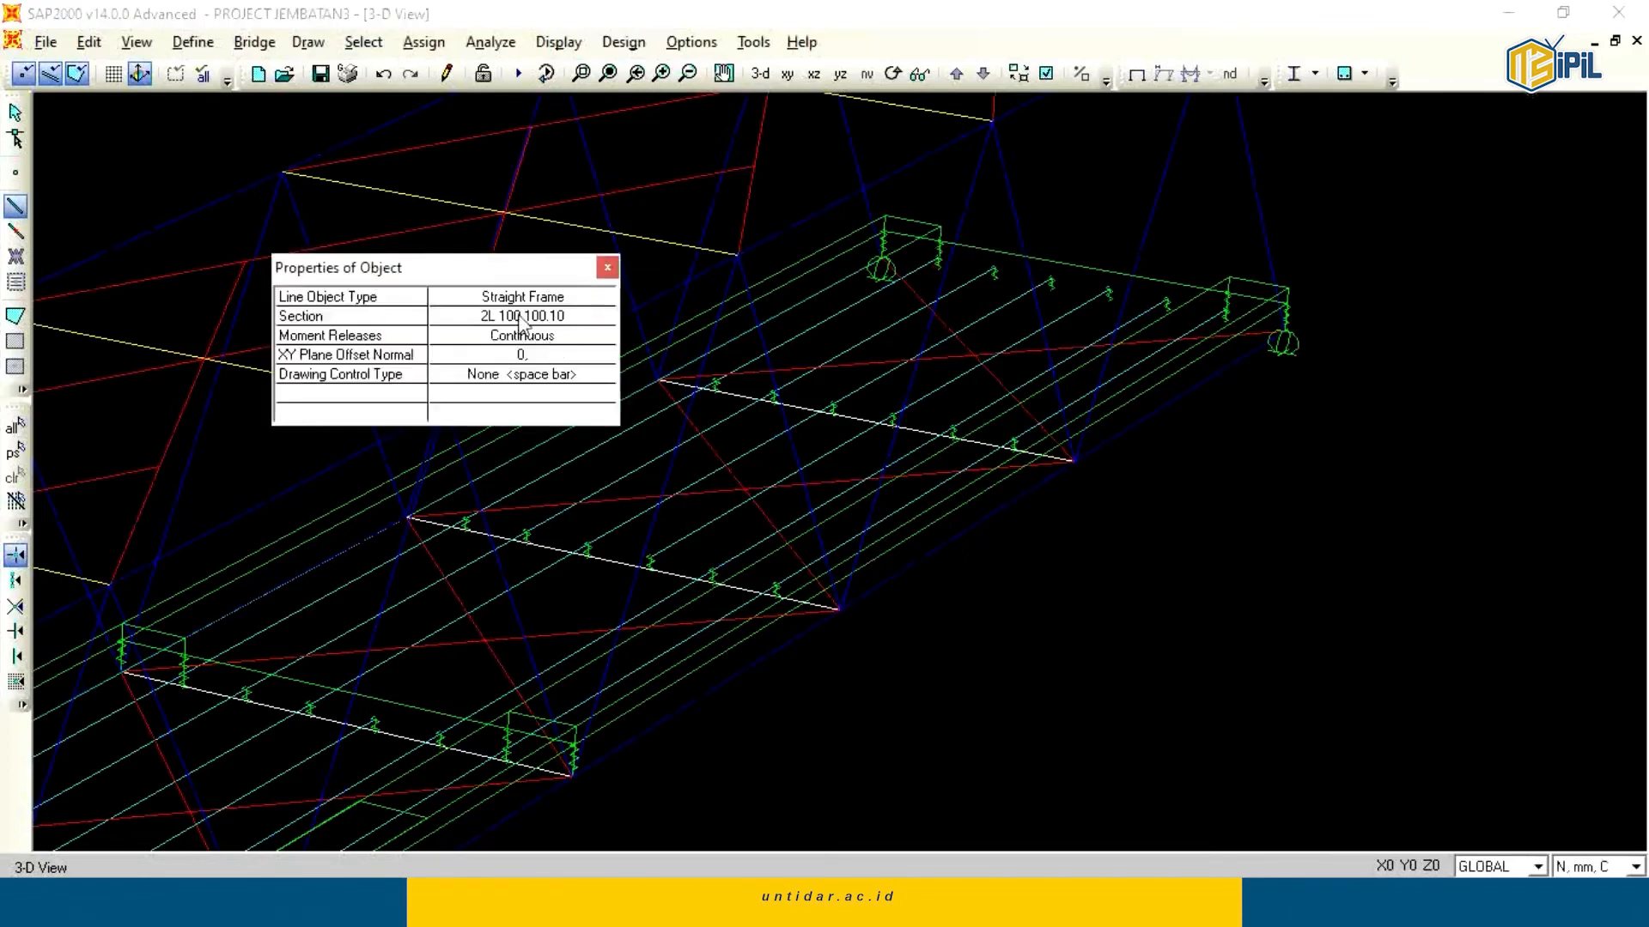
{"action": "left_click", "coordinate": [516, 316]}
{"action": "left_click", "coordinate": [608, 317]}
{"action": "left_click", "coordinate": [522, 387]}
{"action": "left_click", "coordinate": [601, 267]}
{"action": "left_click", "coordinate": [884, 259]}
{"action": "left_click", "coordinate": [1285, 330]}
{"action": "right_click", "coordinate": [1286, 331]}
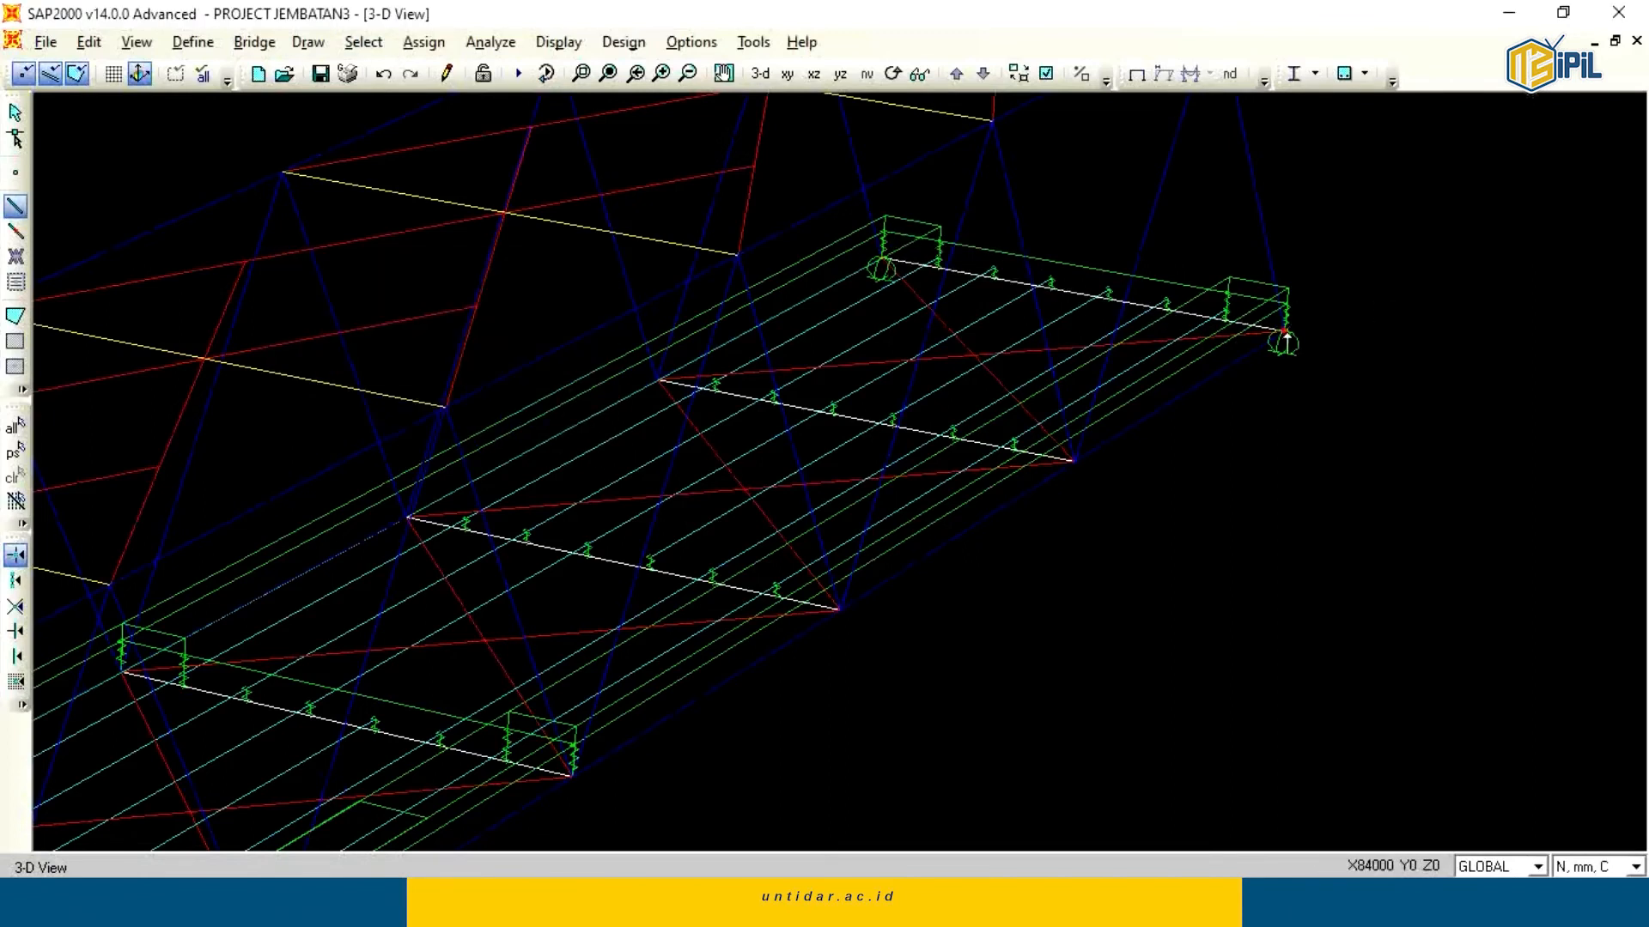
{"action": "left_click", "coordinate": [16, 112]}
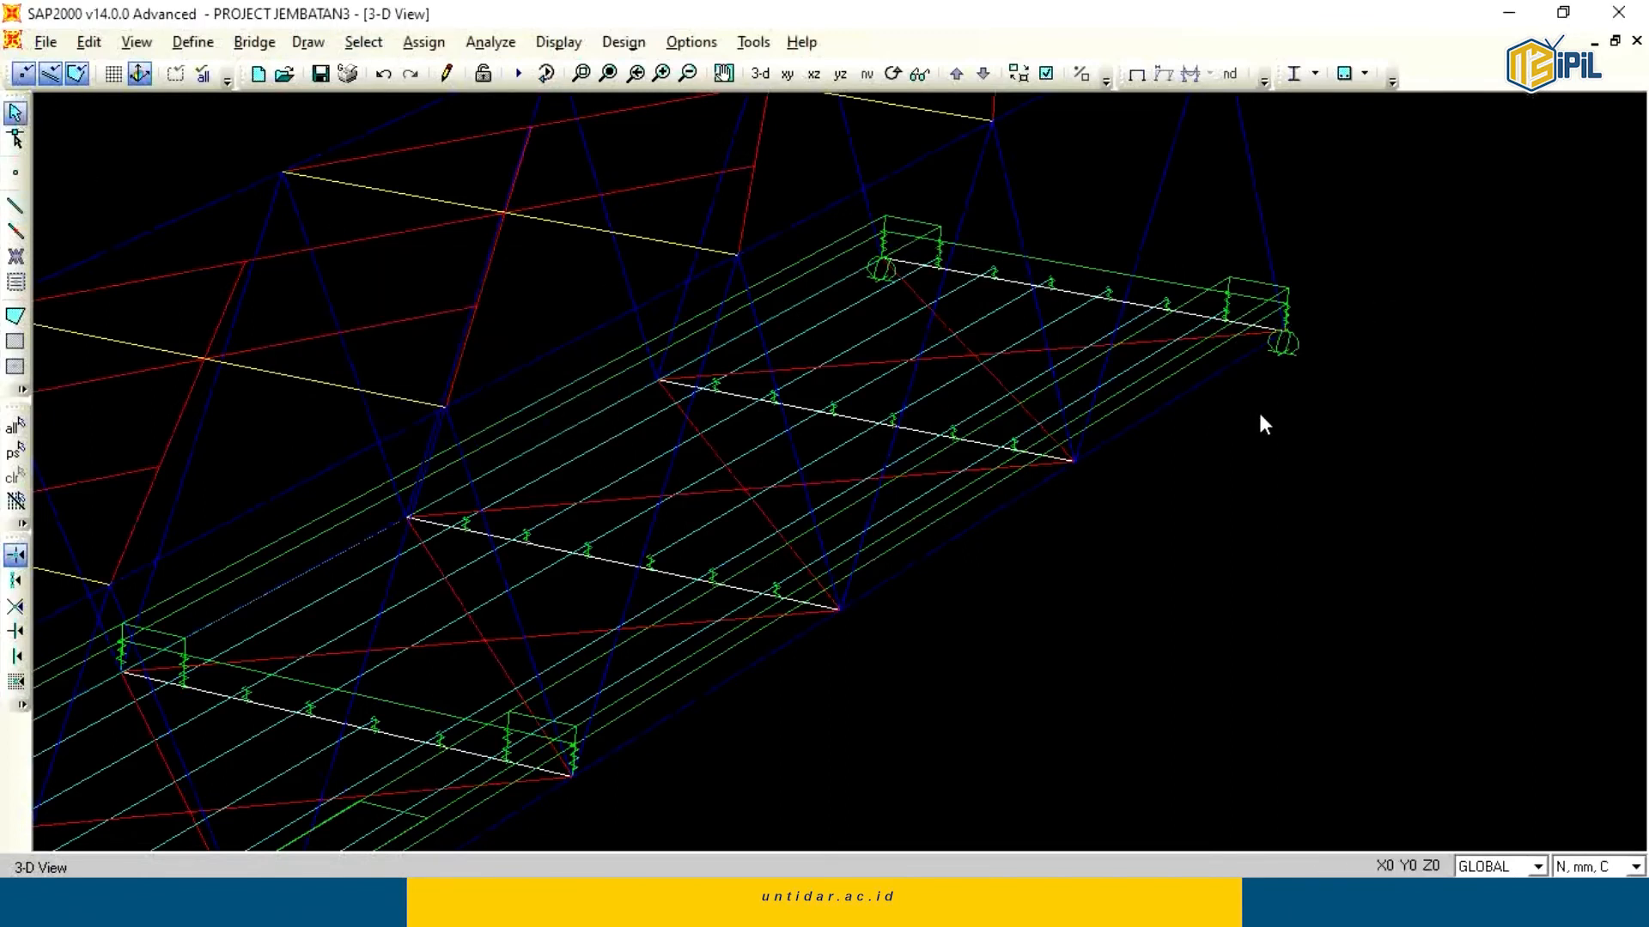
{"action": "scroll", "coordinate": [1273, 419], "scroll_direction": "down", "scroll_amount": 1}
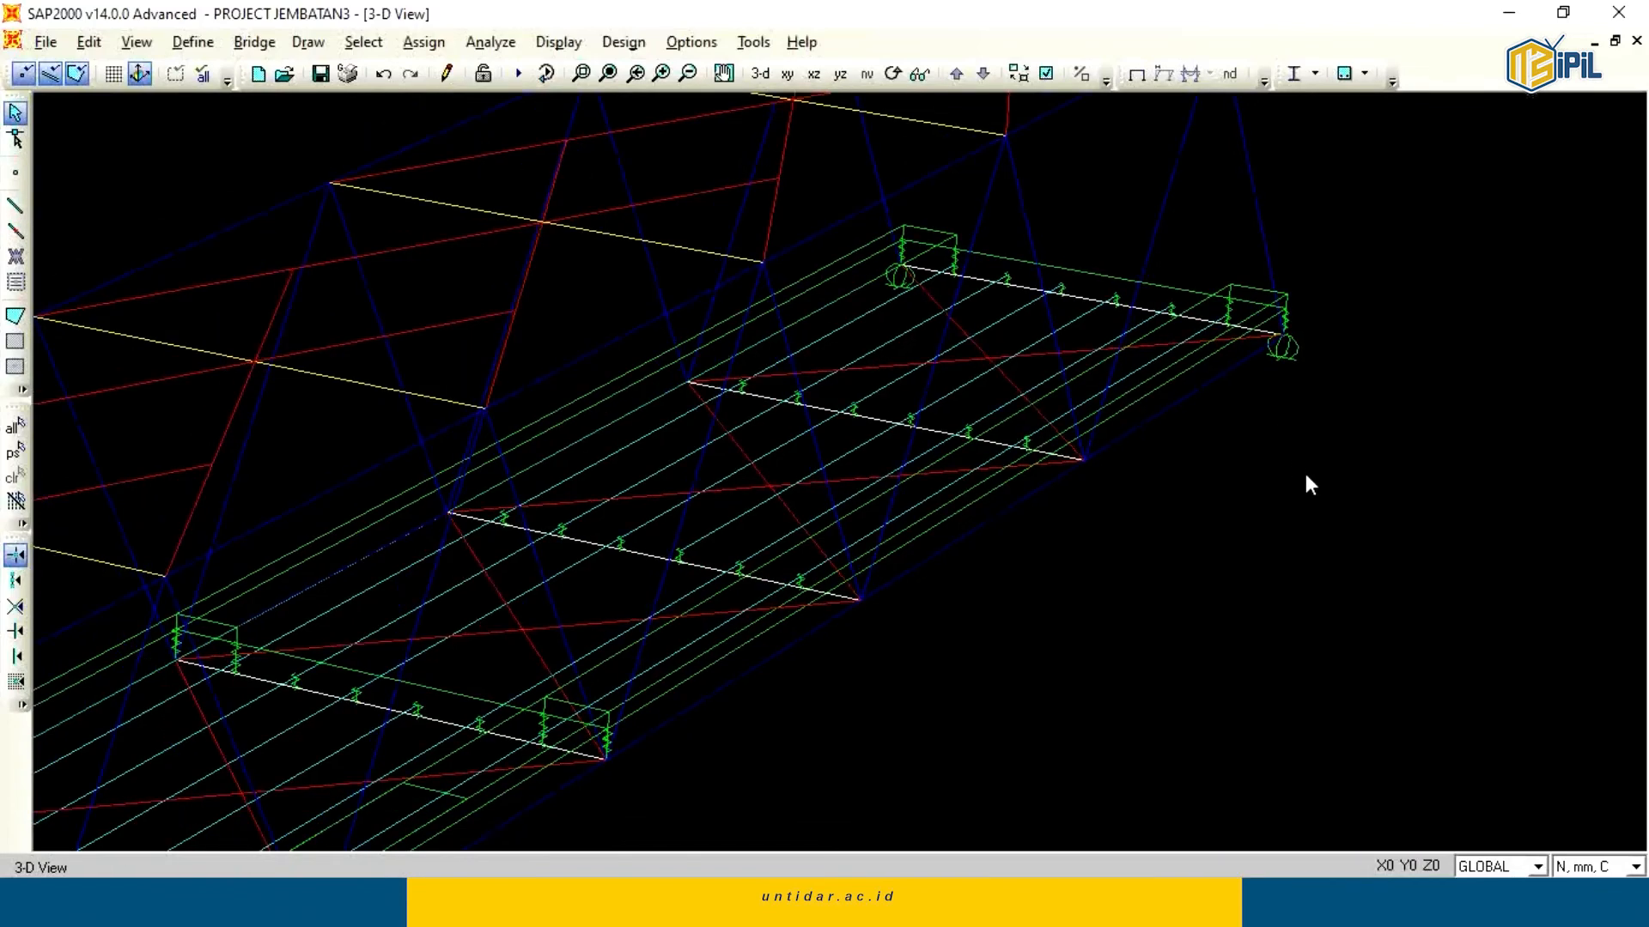
{"action": "scroll", "coordinate": [1298, 558], "scroll_direction": "down", "scroll_amount": 1}
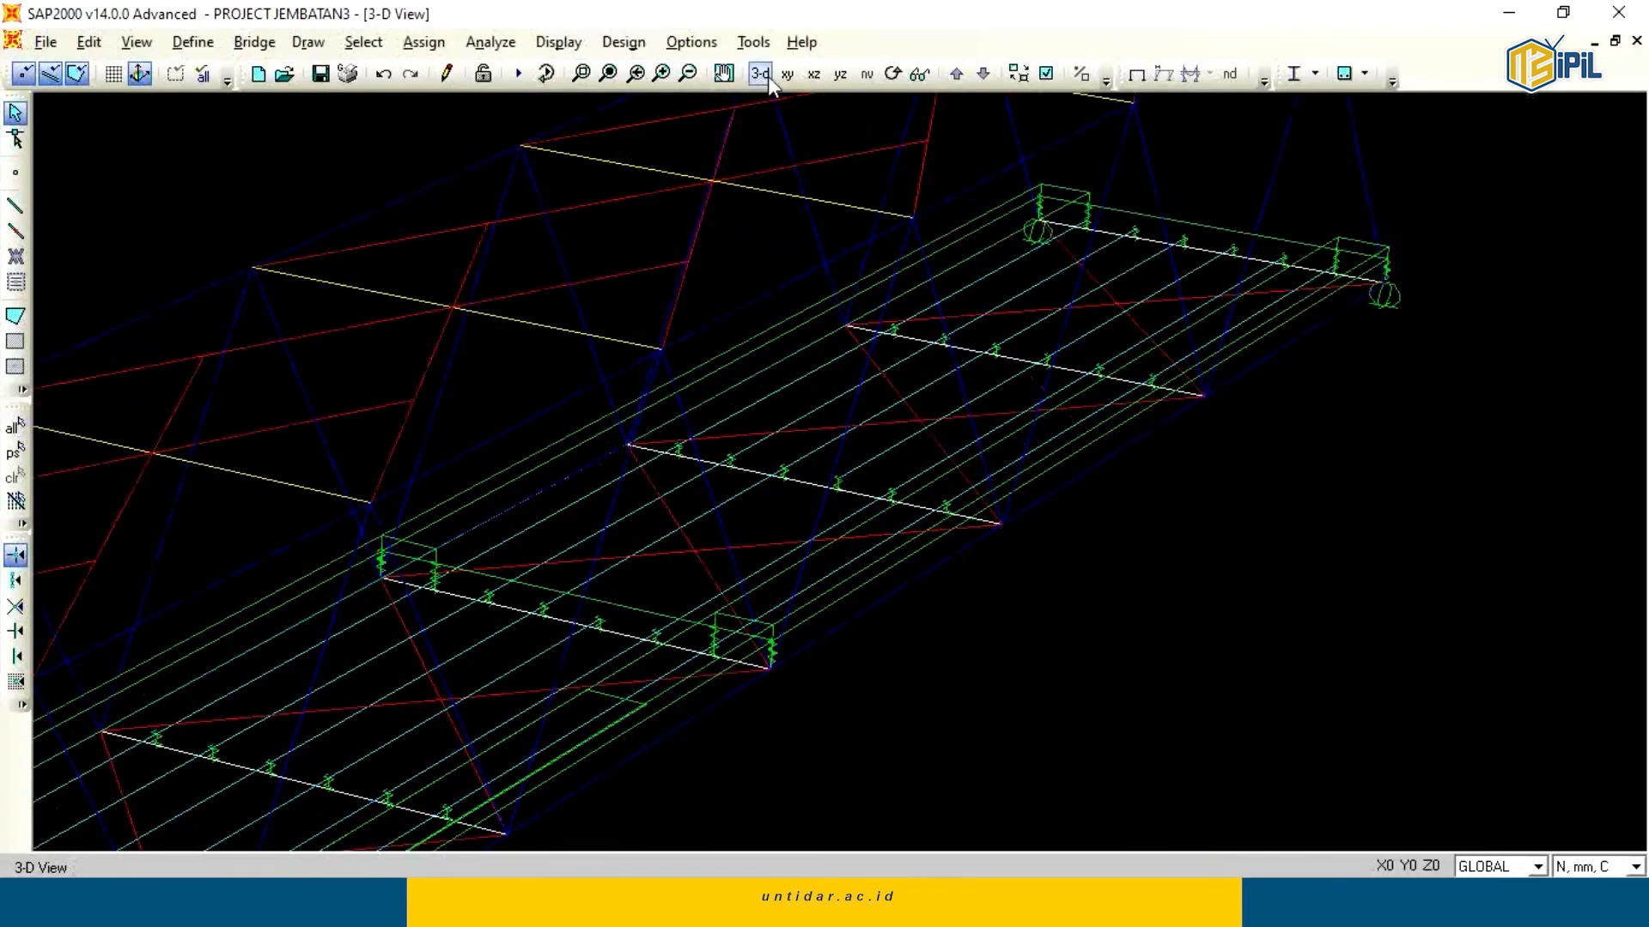
Display the whole bridge in 3D with extruded member sections and examine the assembled deck, trusses and end girder.
{"action": "left_click", "coordinate": [761, 73]}
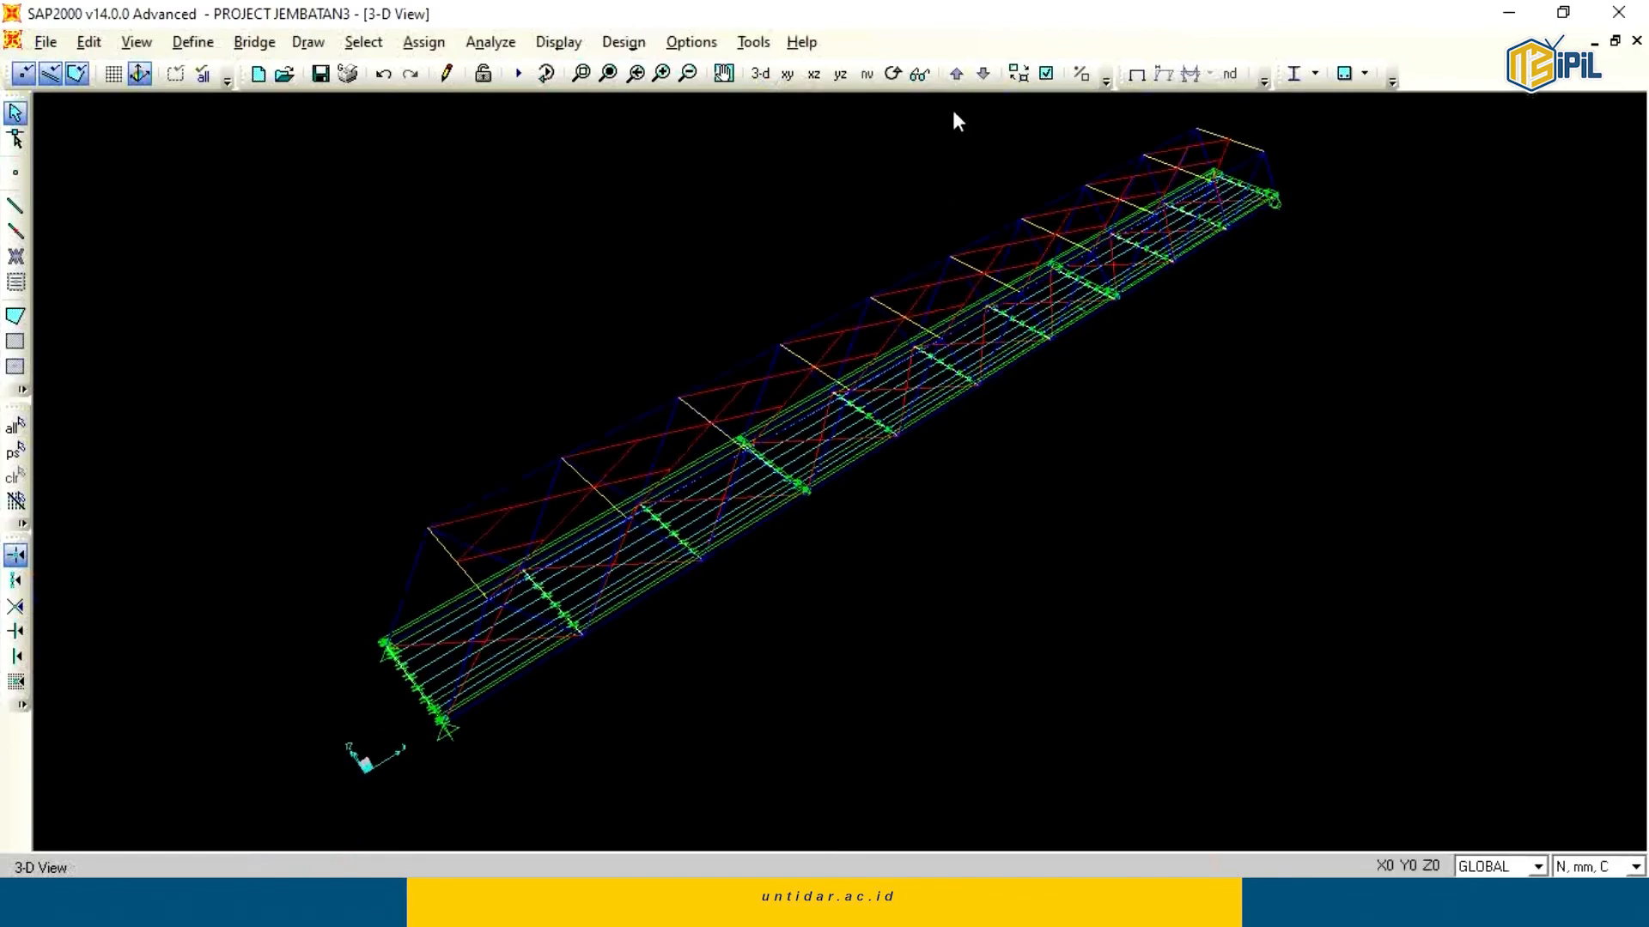
{"action": "left_click", "coordinate": [893, 73]}
{"action": "left_click_drag", "start_coordinate": [968, 482], "coordinate": [1199, 443]}
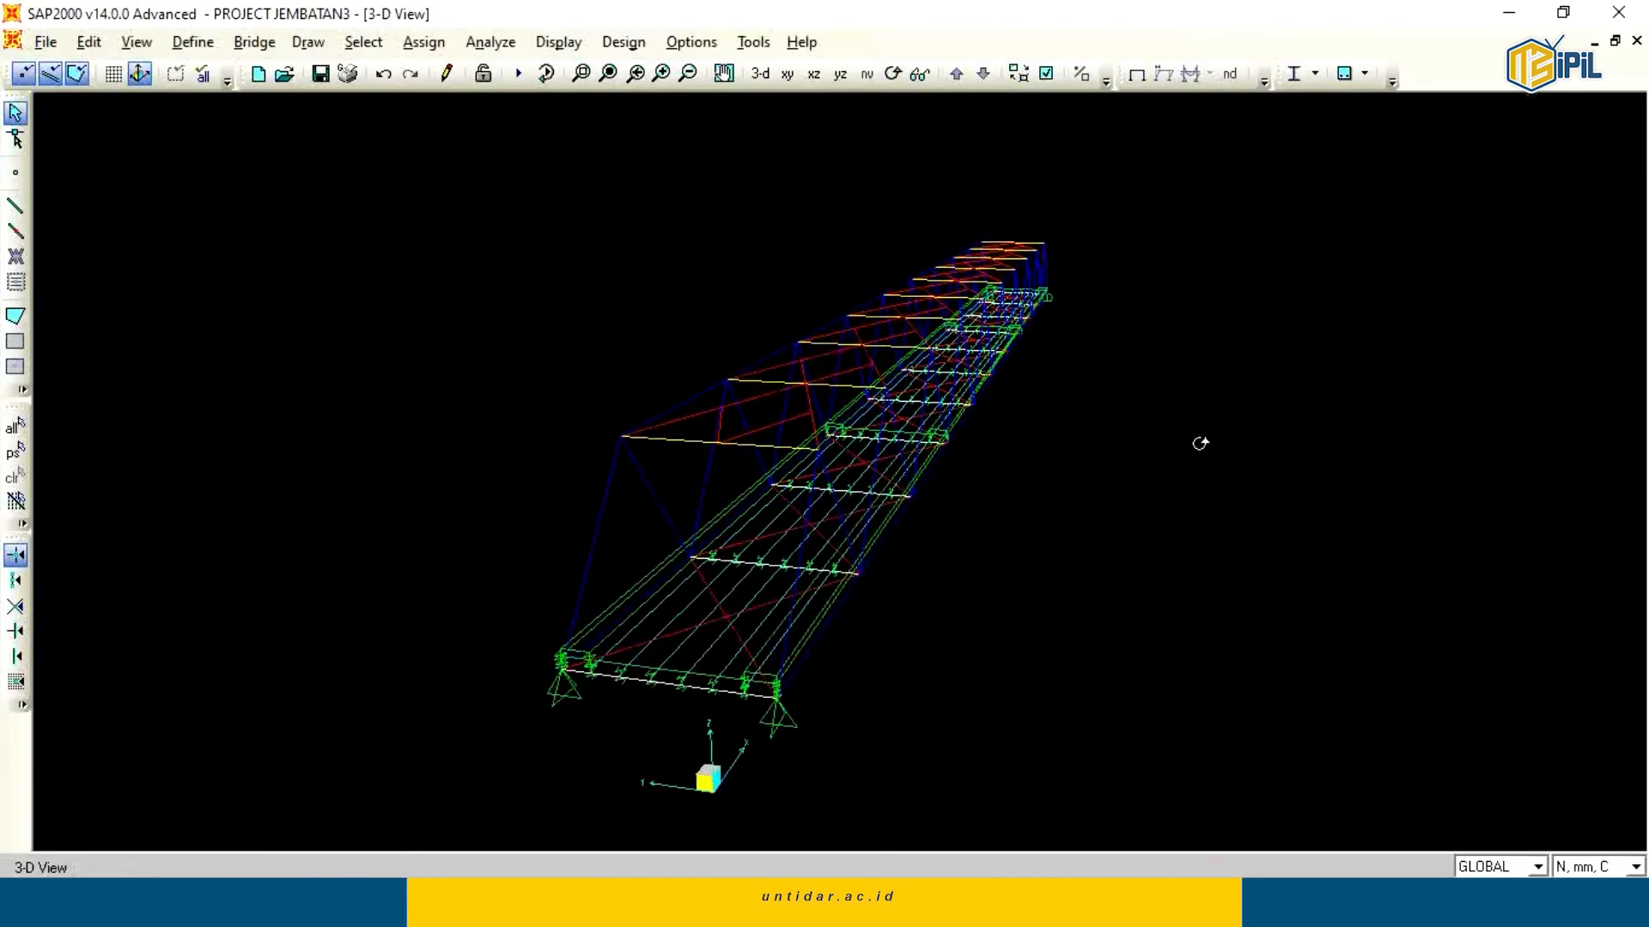
{"action": "left_click_drag", "start_coordinate": [962, 616], "coordinate": [816, 687]}
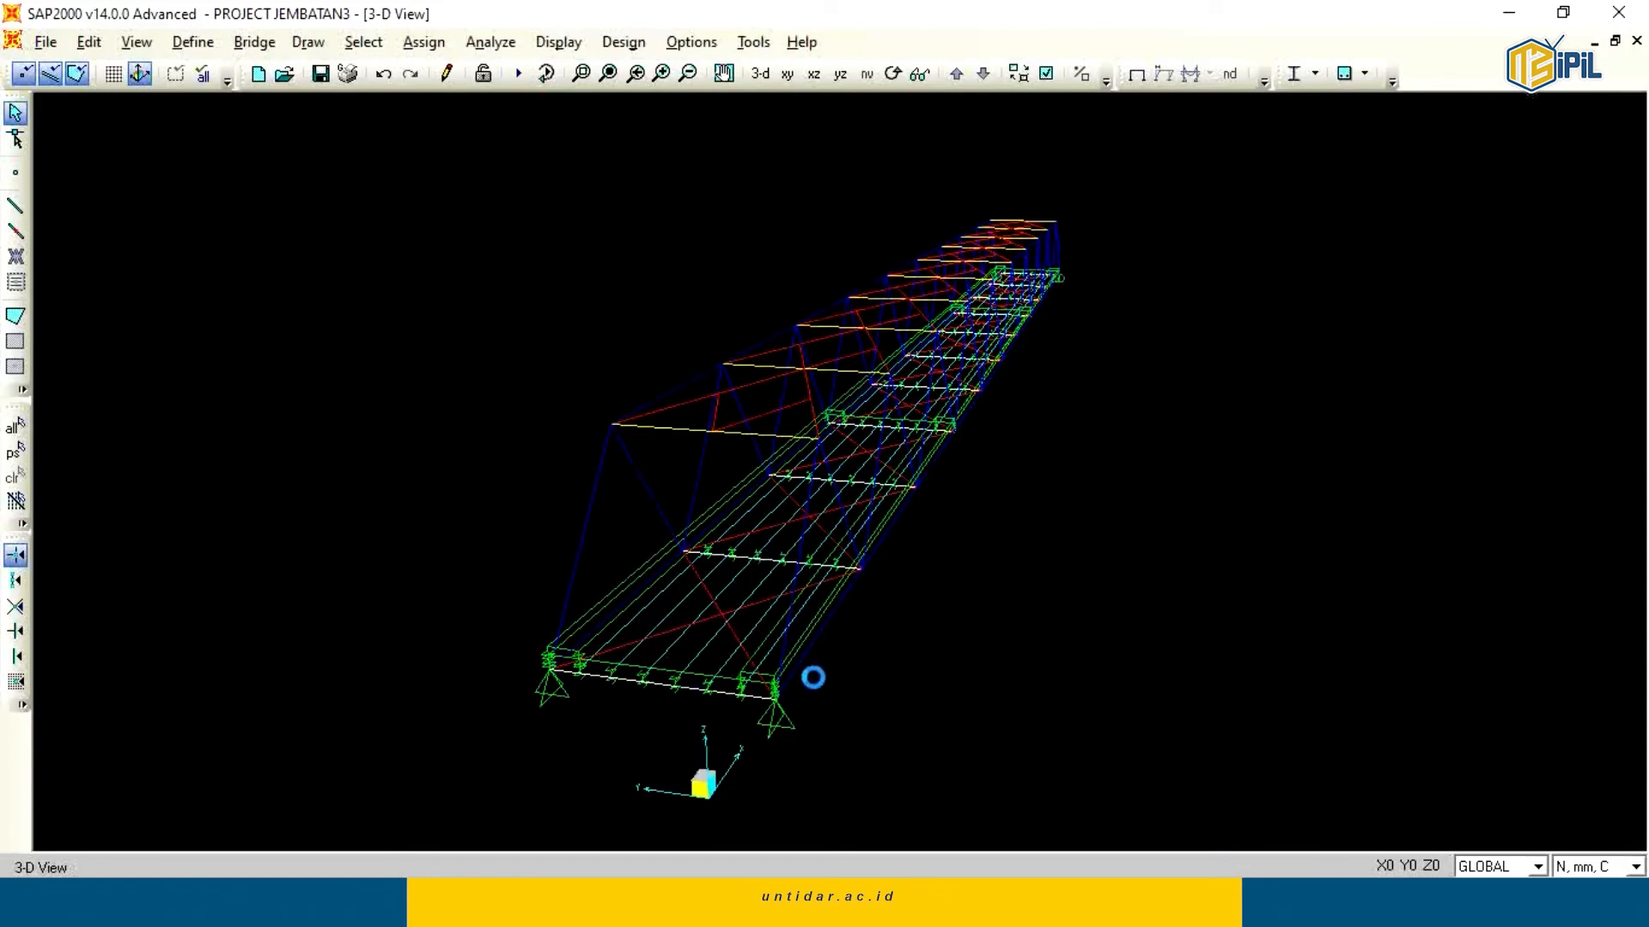
{"action": "scroll", "coordinate": [776, 701], "scroll_direction": "up", "scroll_amount": 1}
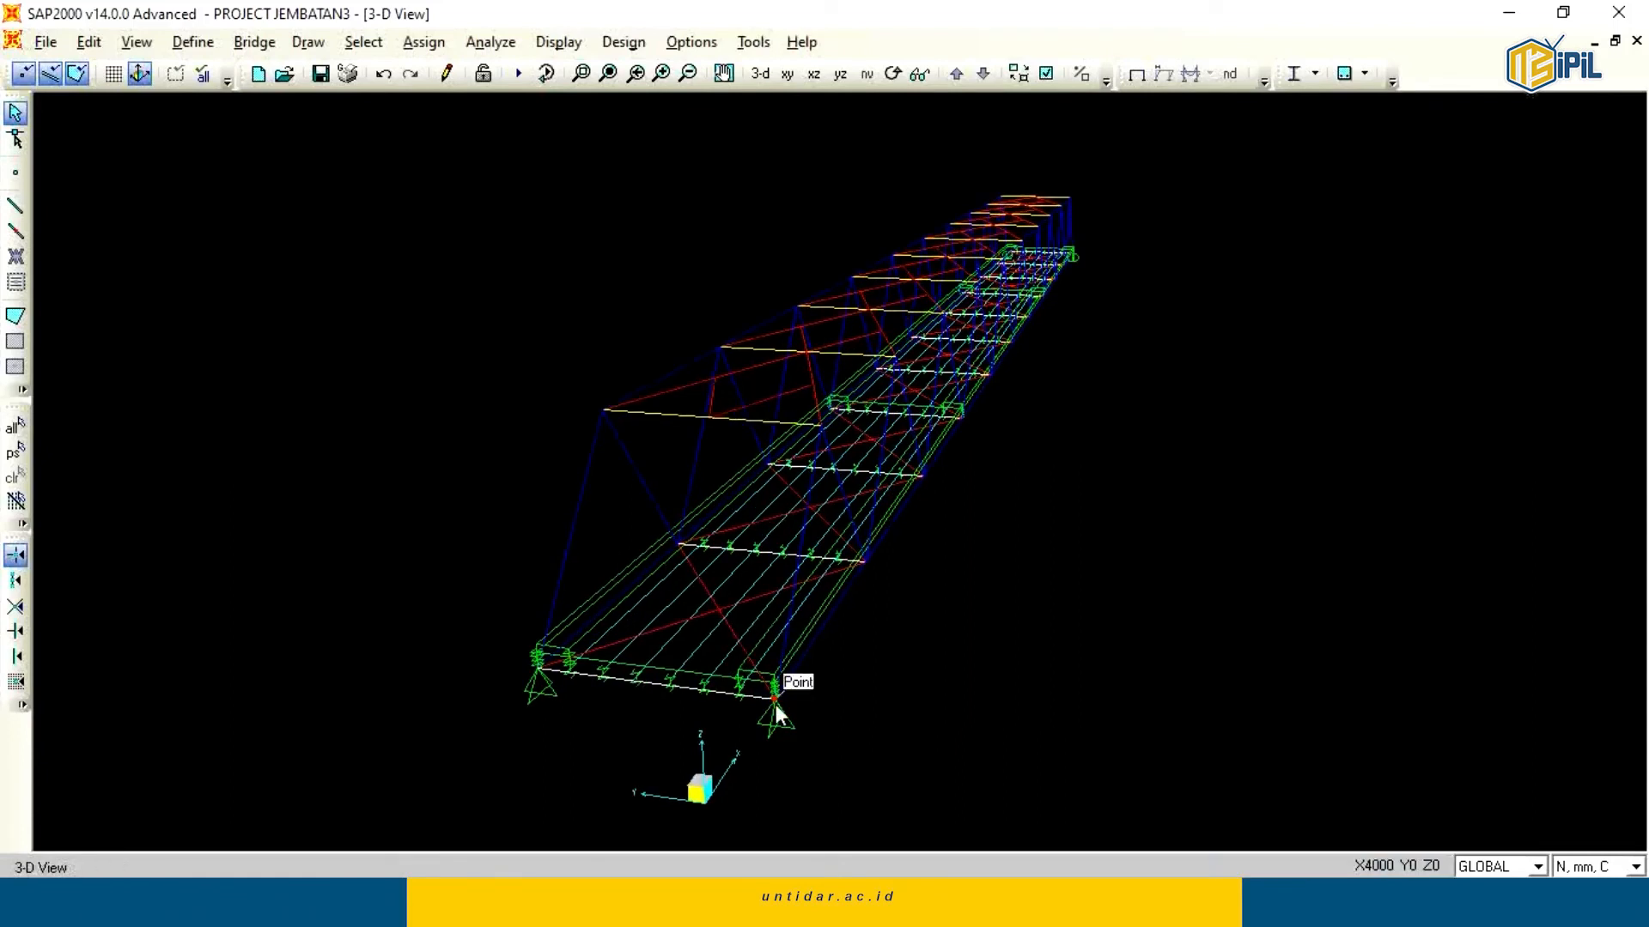
{"action": "middle_click_drag", "start_coordinate": [910, 693], "coordinate": [719, 657]}
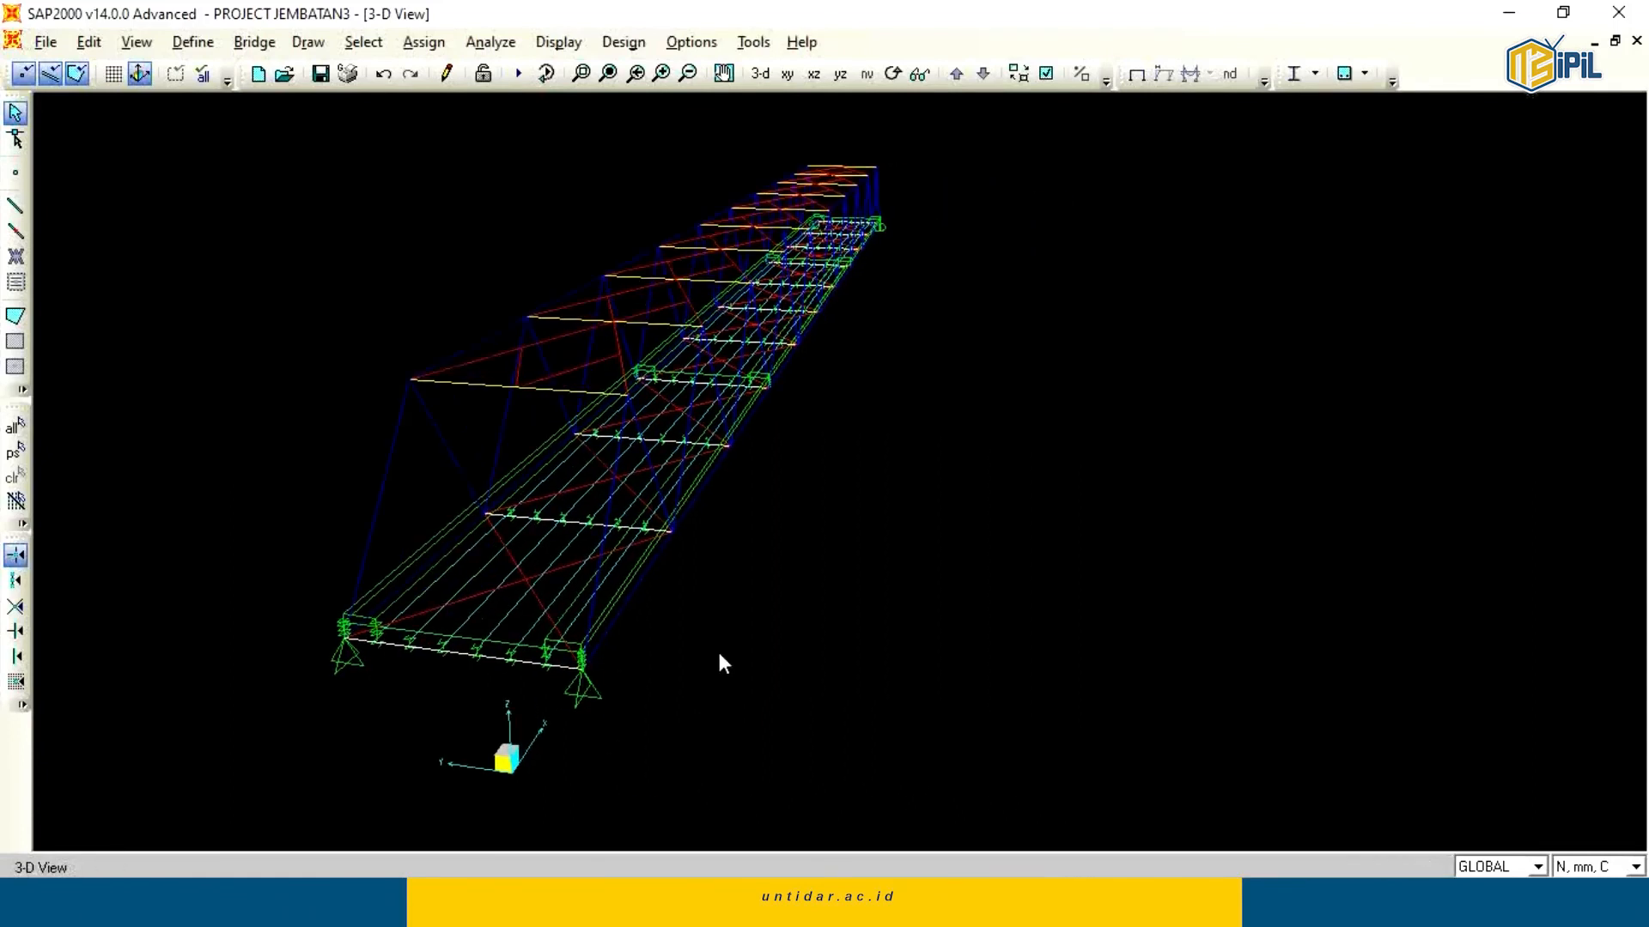
{"action": "middle_click_drag", "start_coordinate": [841, 519], "coordinate": [890, 507]}
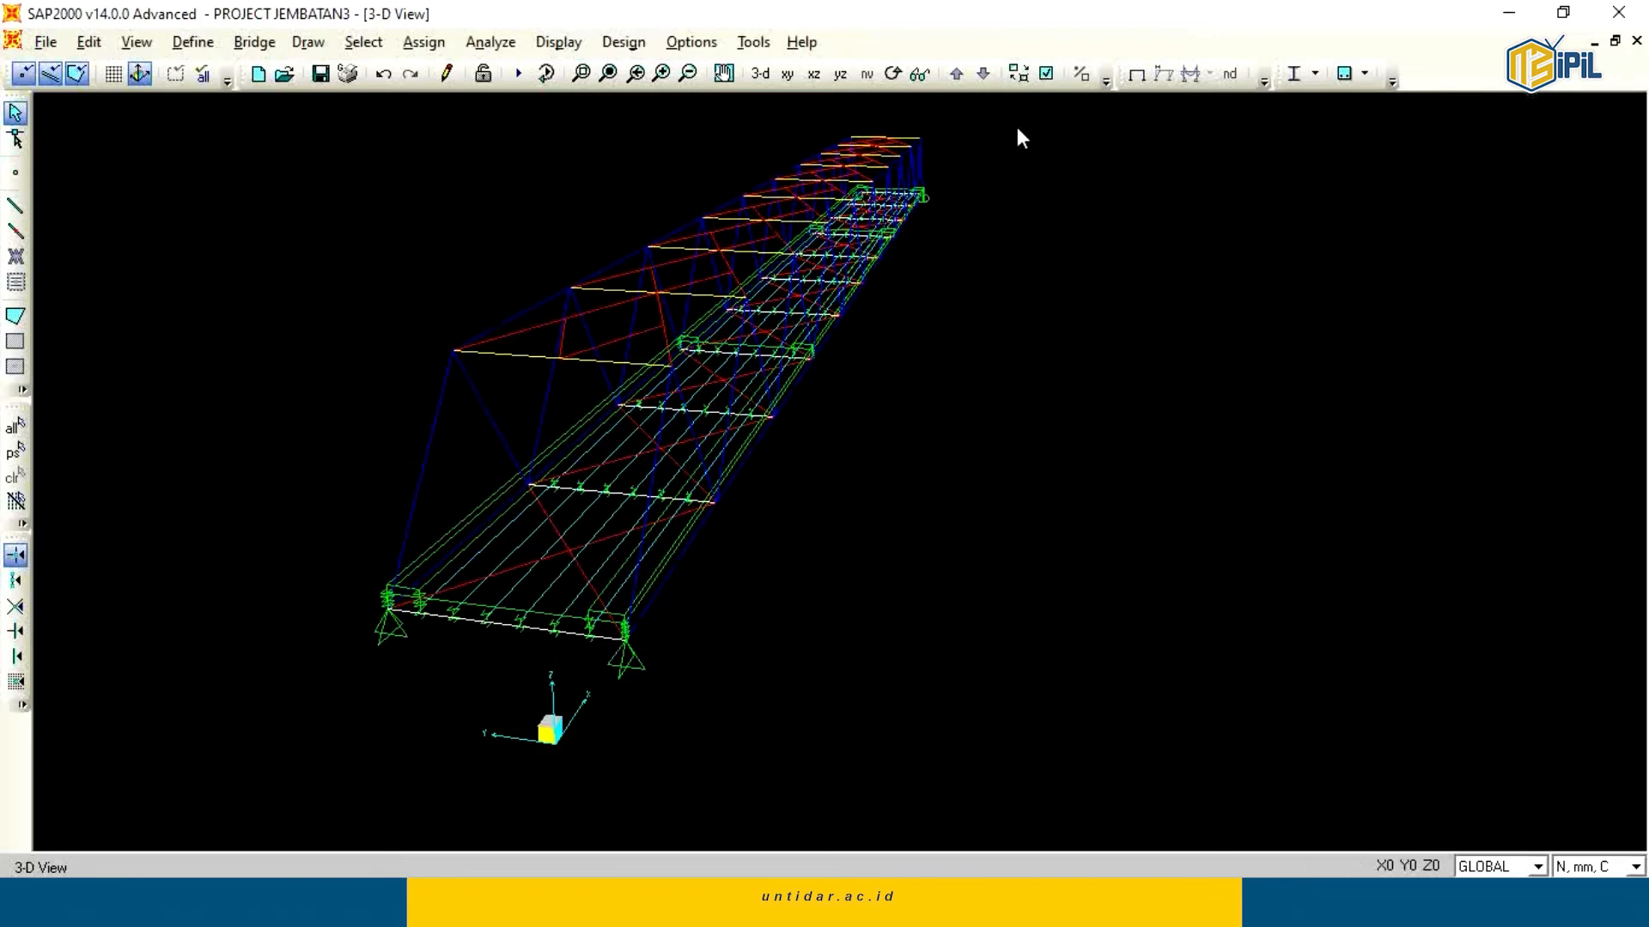
{"action": "left_click", "coordinate": [1046, 73]}
{"action": "left_click", "coordinate": [853, 339]}
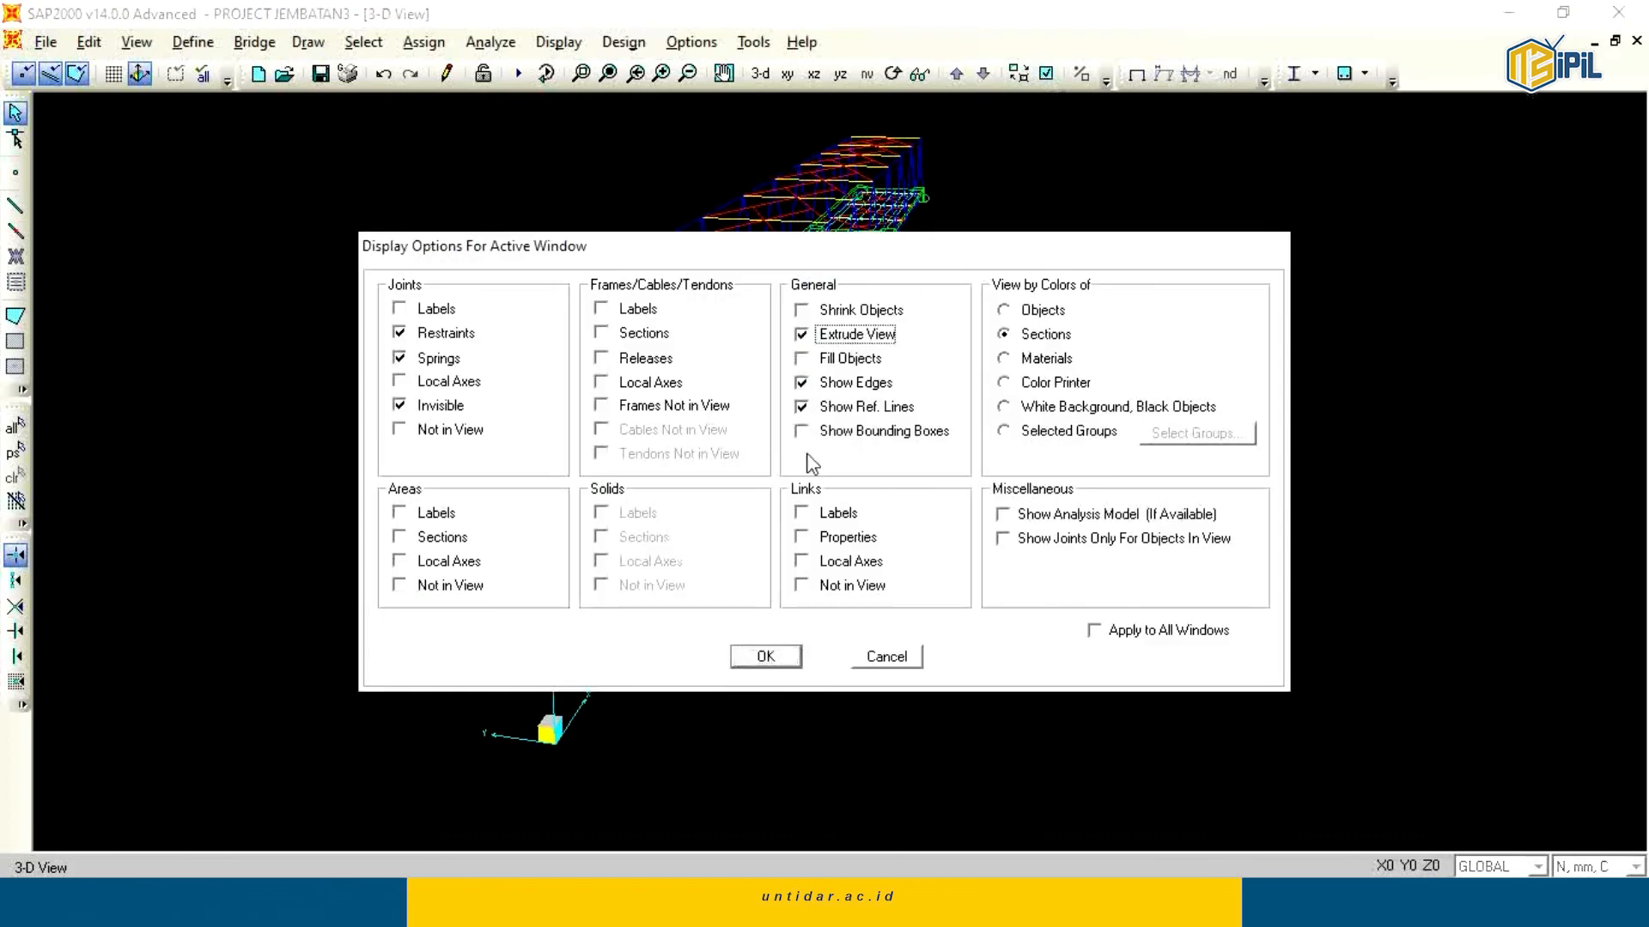
{"action": "left_click", "coordinate": [764, 656]}
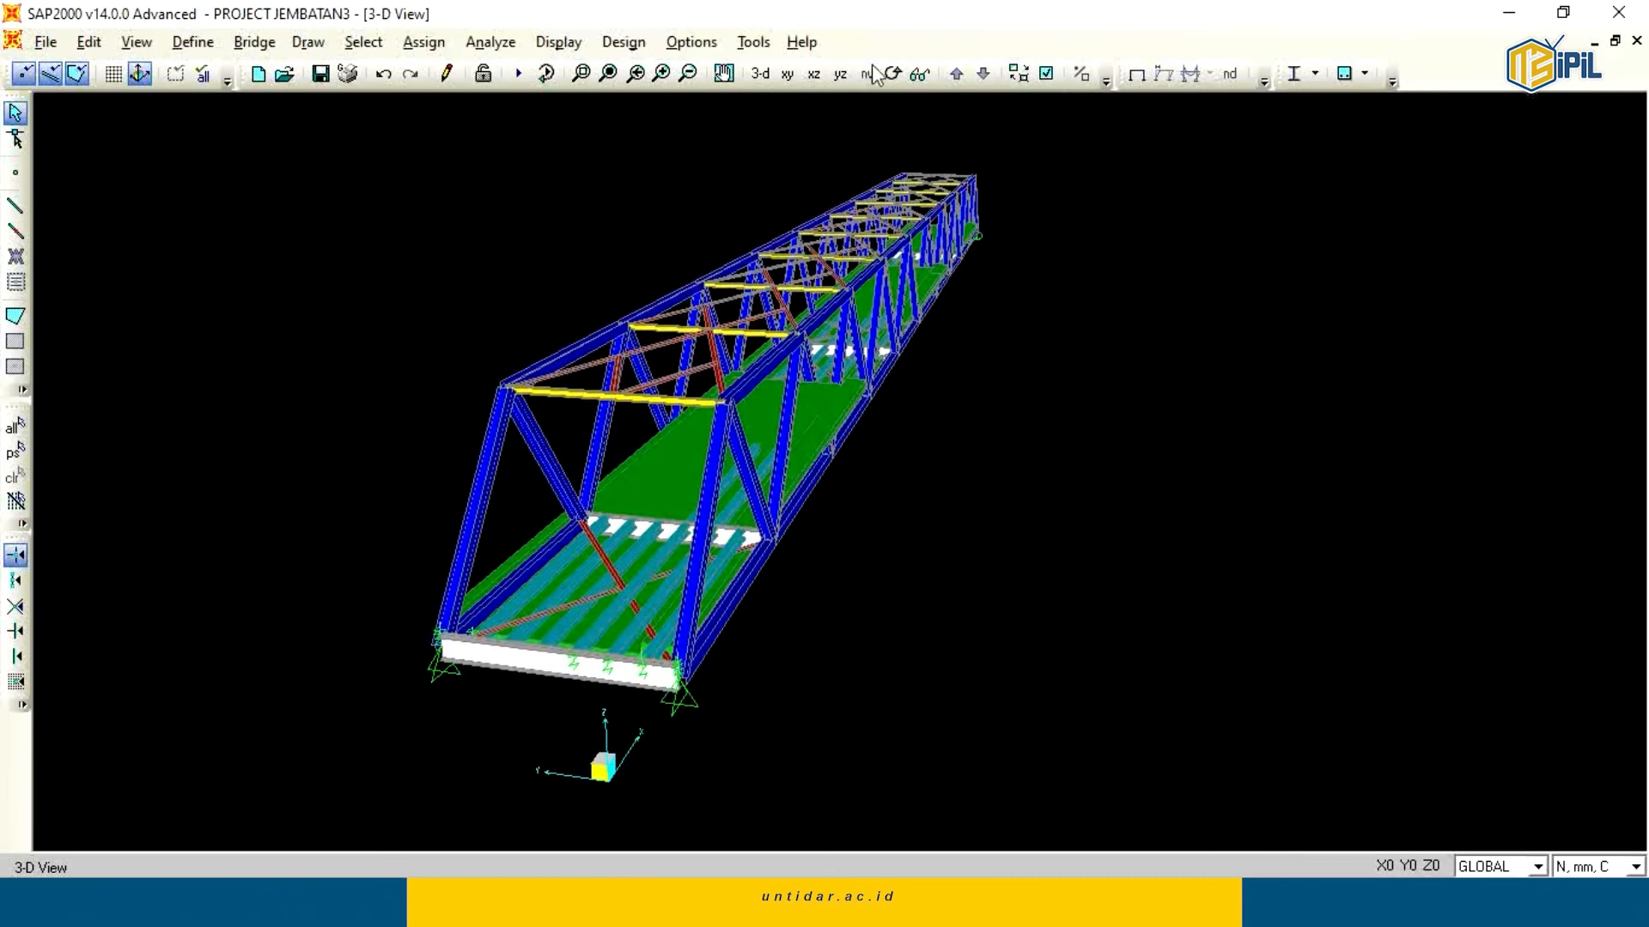
Turn off the extruded section display so the bridge shows as a line model.
{"action": "left_click", "coordinate": [1030, 75]}
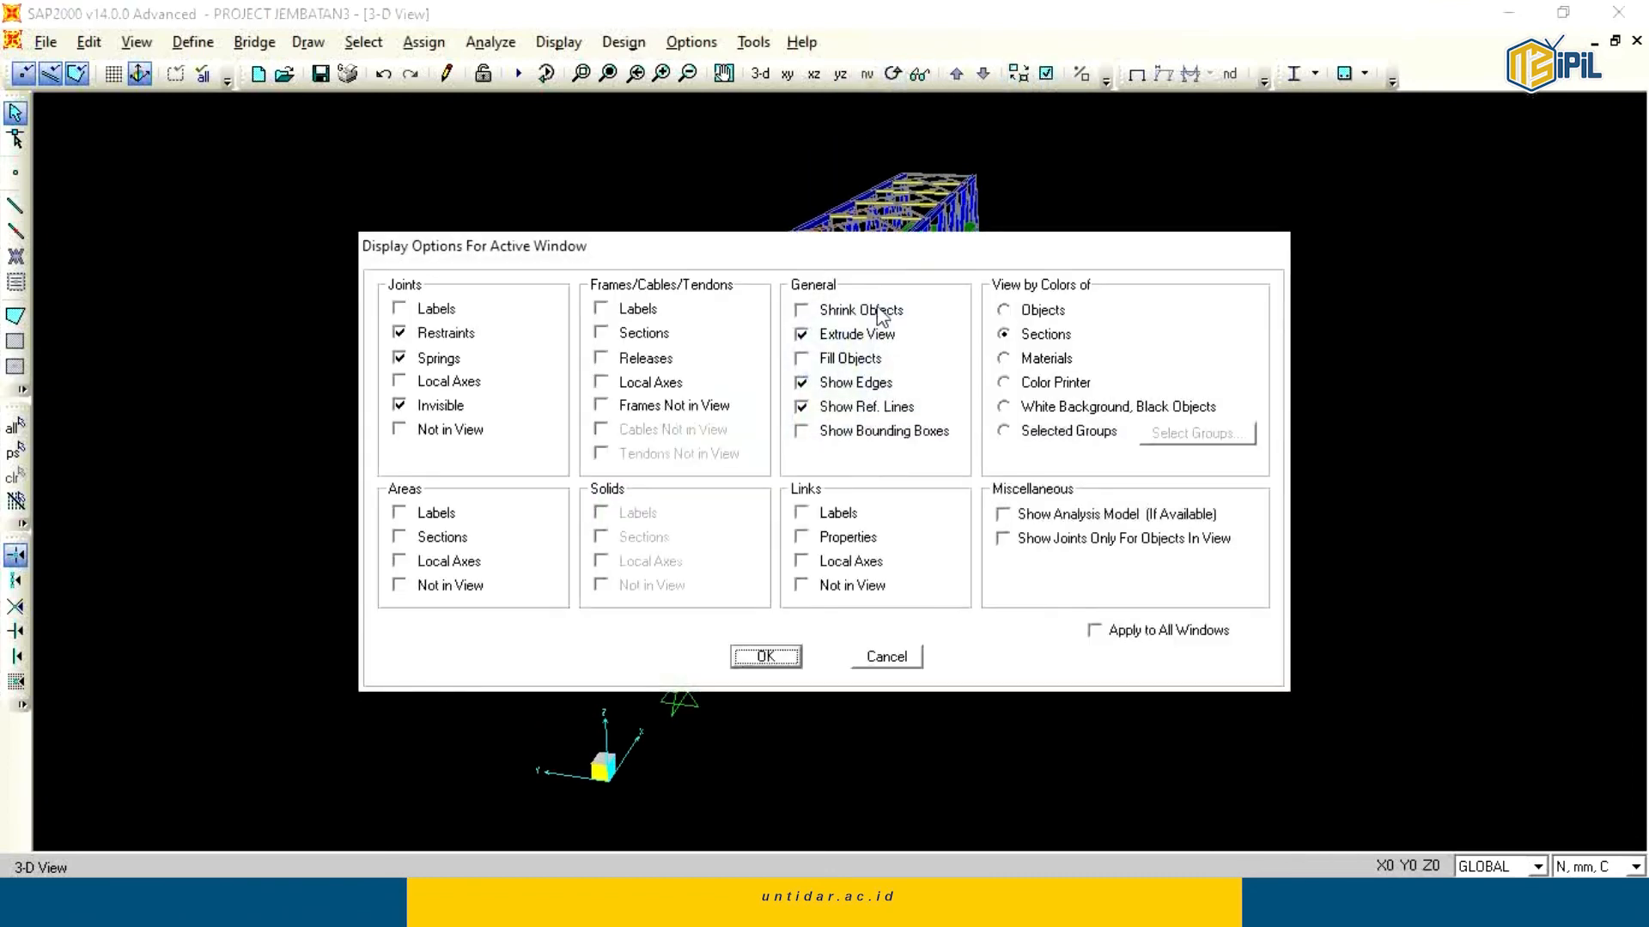
{"action": "left_click", "coordinate": [854, 340]}
{"action": "left_click", "coordinate": [790, 654]}
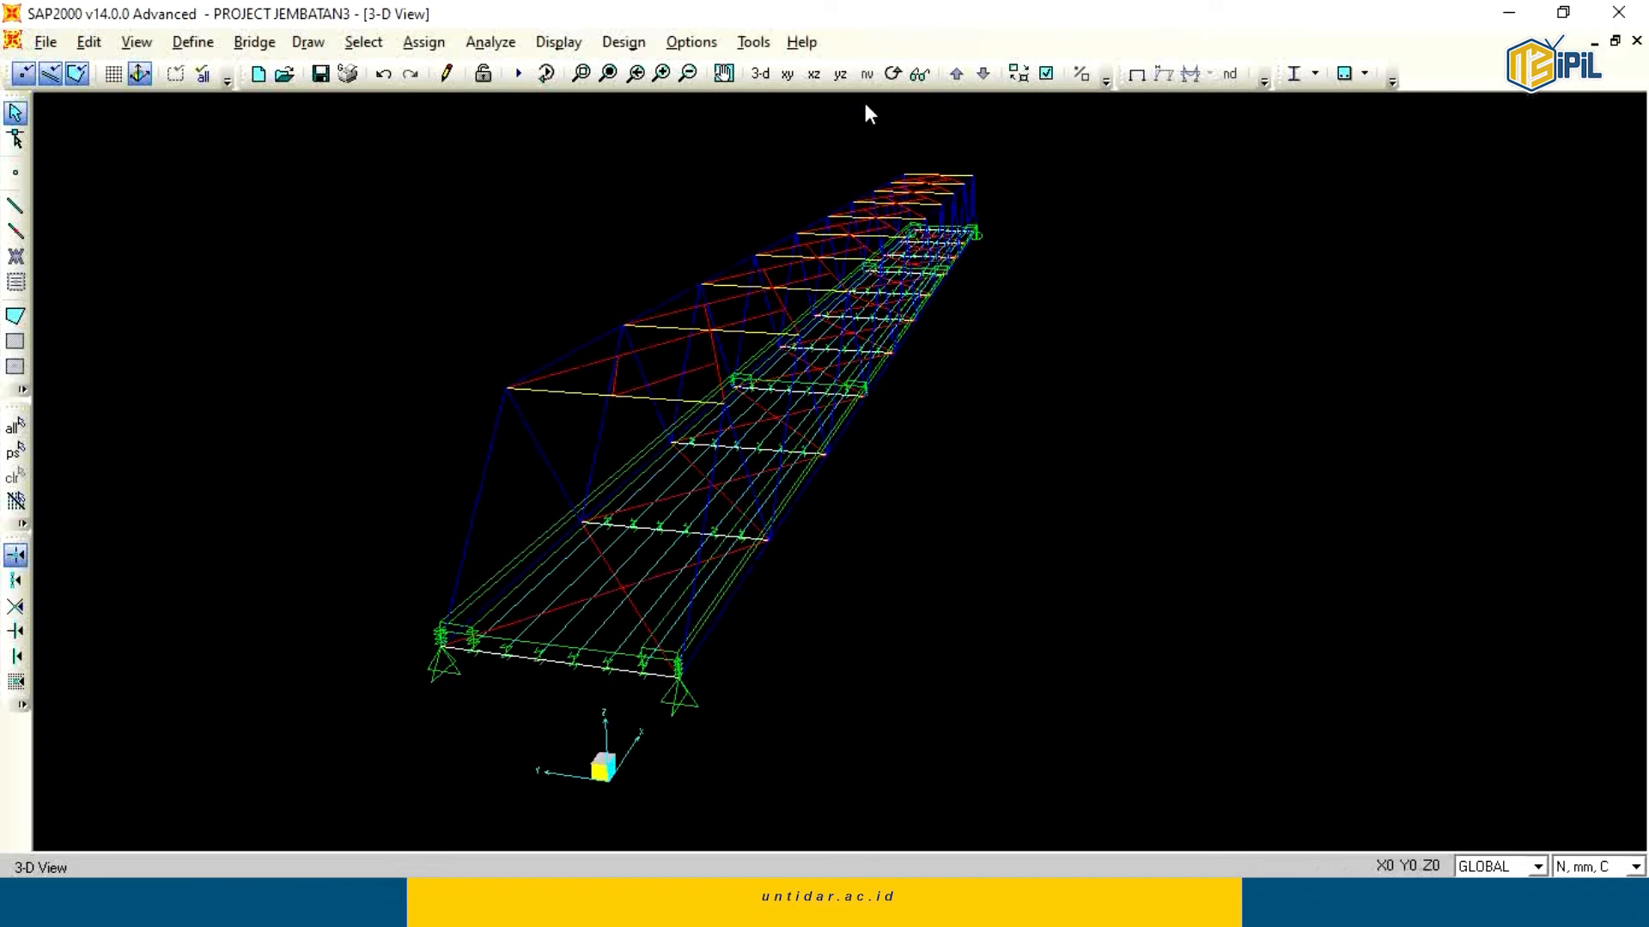
Select all frames that use the IWF 400.400.13.21 section.
{"action": "left_click", "coordinate": [891, 75]}
{"action": "left_click_drag", "start_coordinate": [1022, 438], "coordinate": [845, 516]}
{"action": "middle_click_drag", "start_coordinate": [932, 595], "coordinate": [920, 631]}
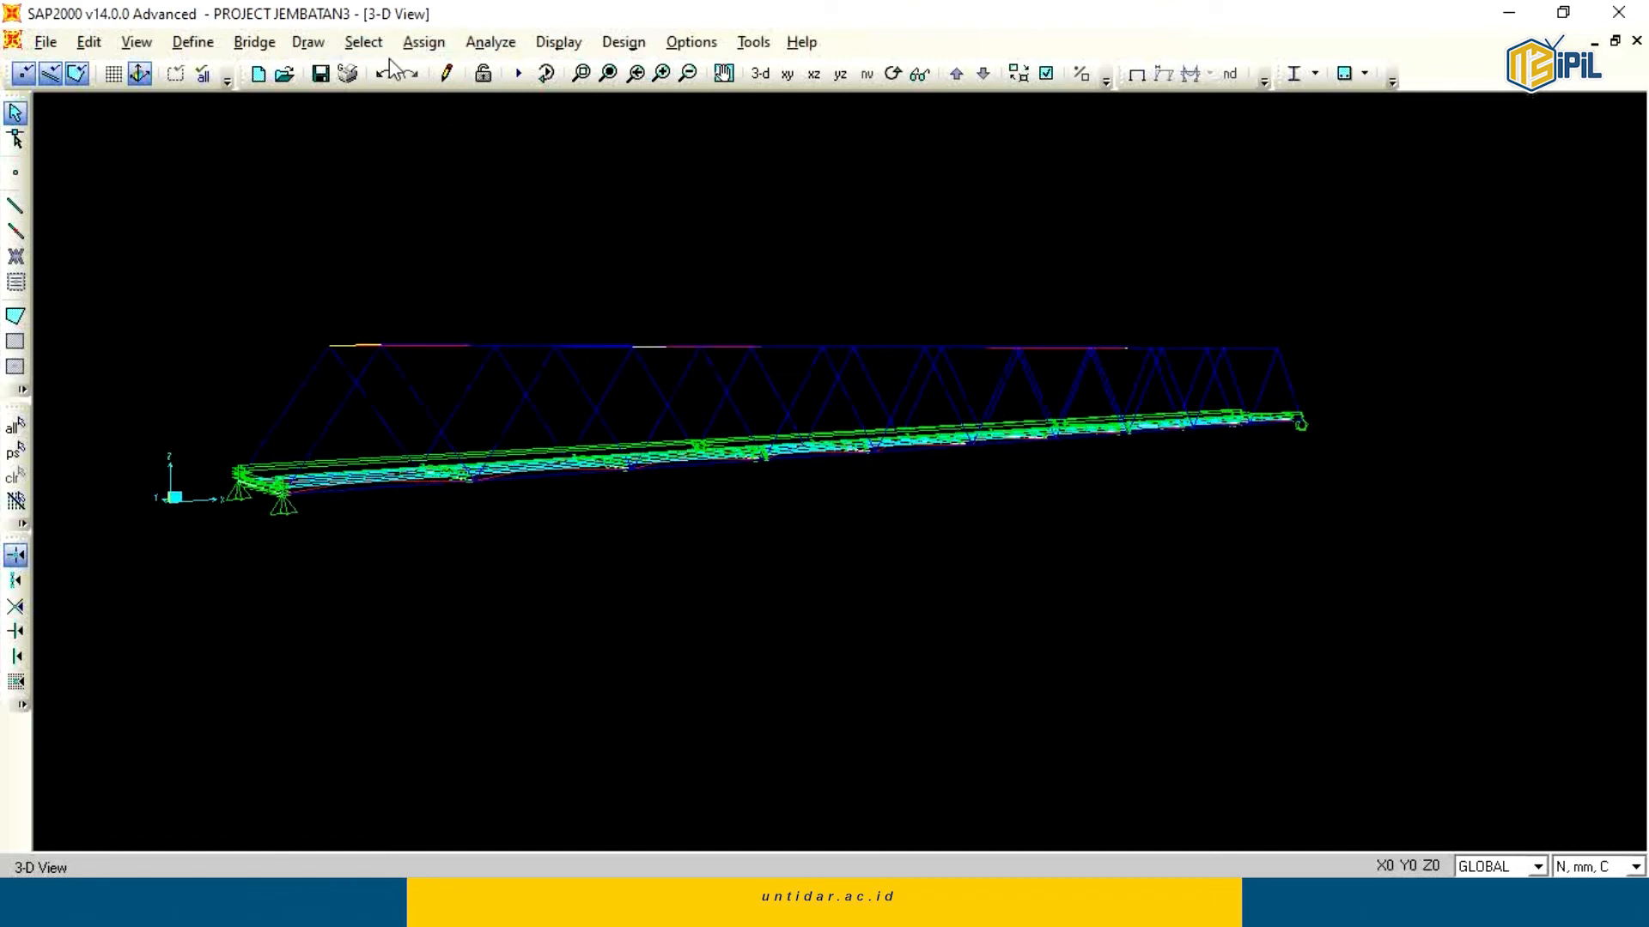
{"action": "left_click", "coordinate": [363, 42]}
{"action": "mouse_move", "coordinate": [452, 69]}
{"action": "mouse_move", "coordinate": [669, 275]}
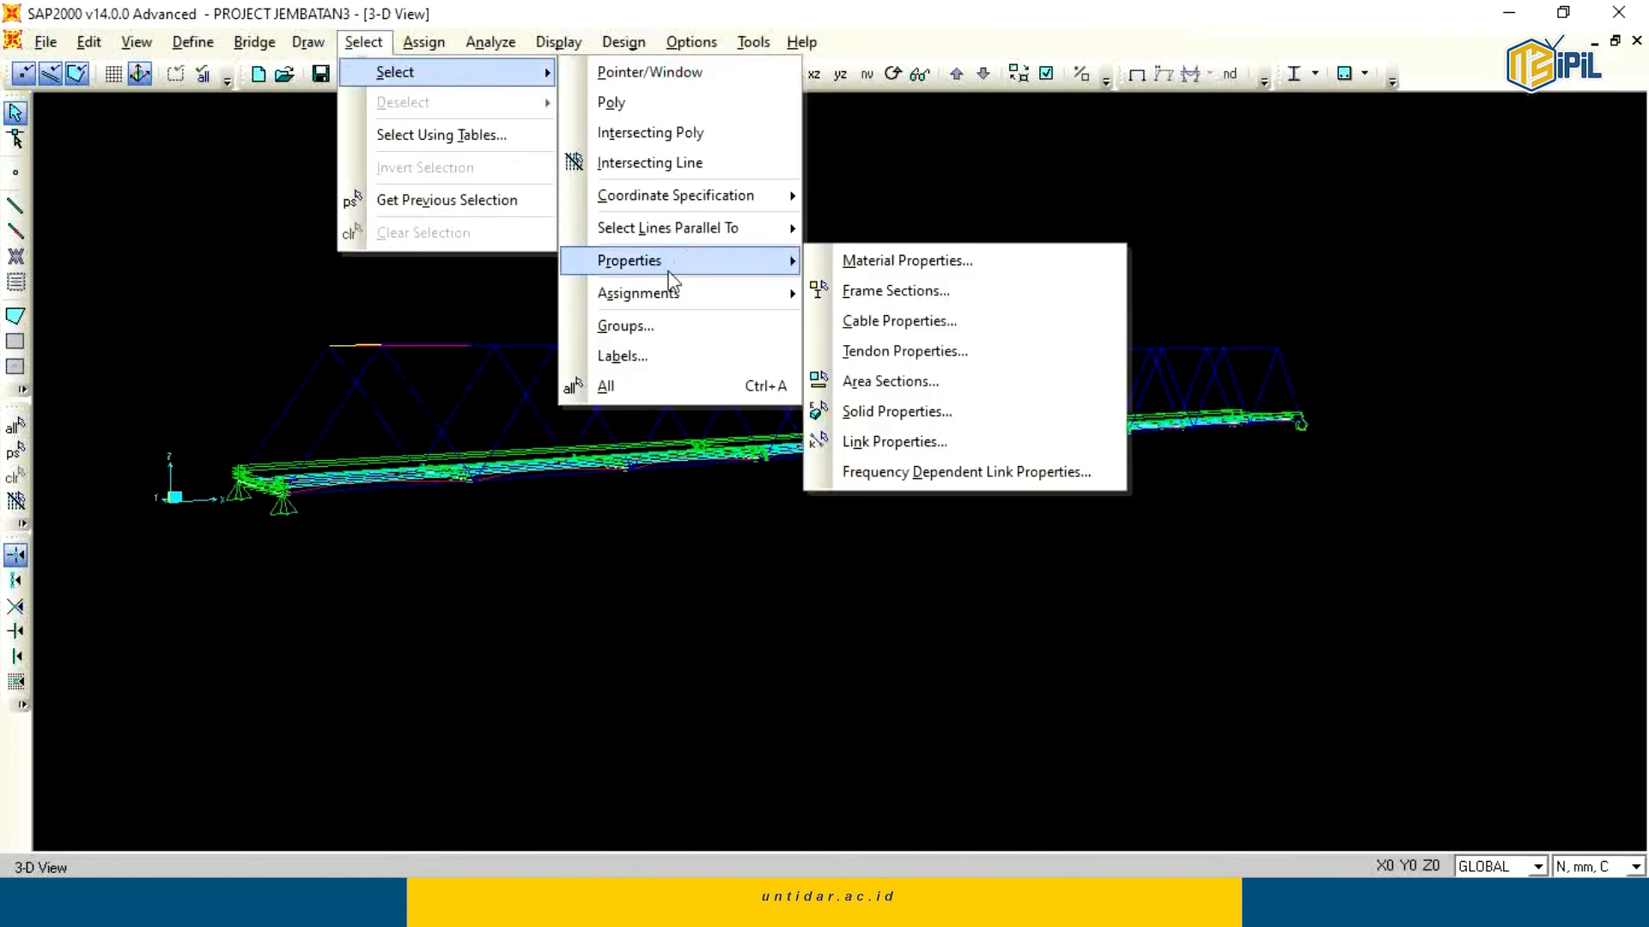
{"action": "left_click", "coordinate": [891, 292]}
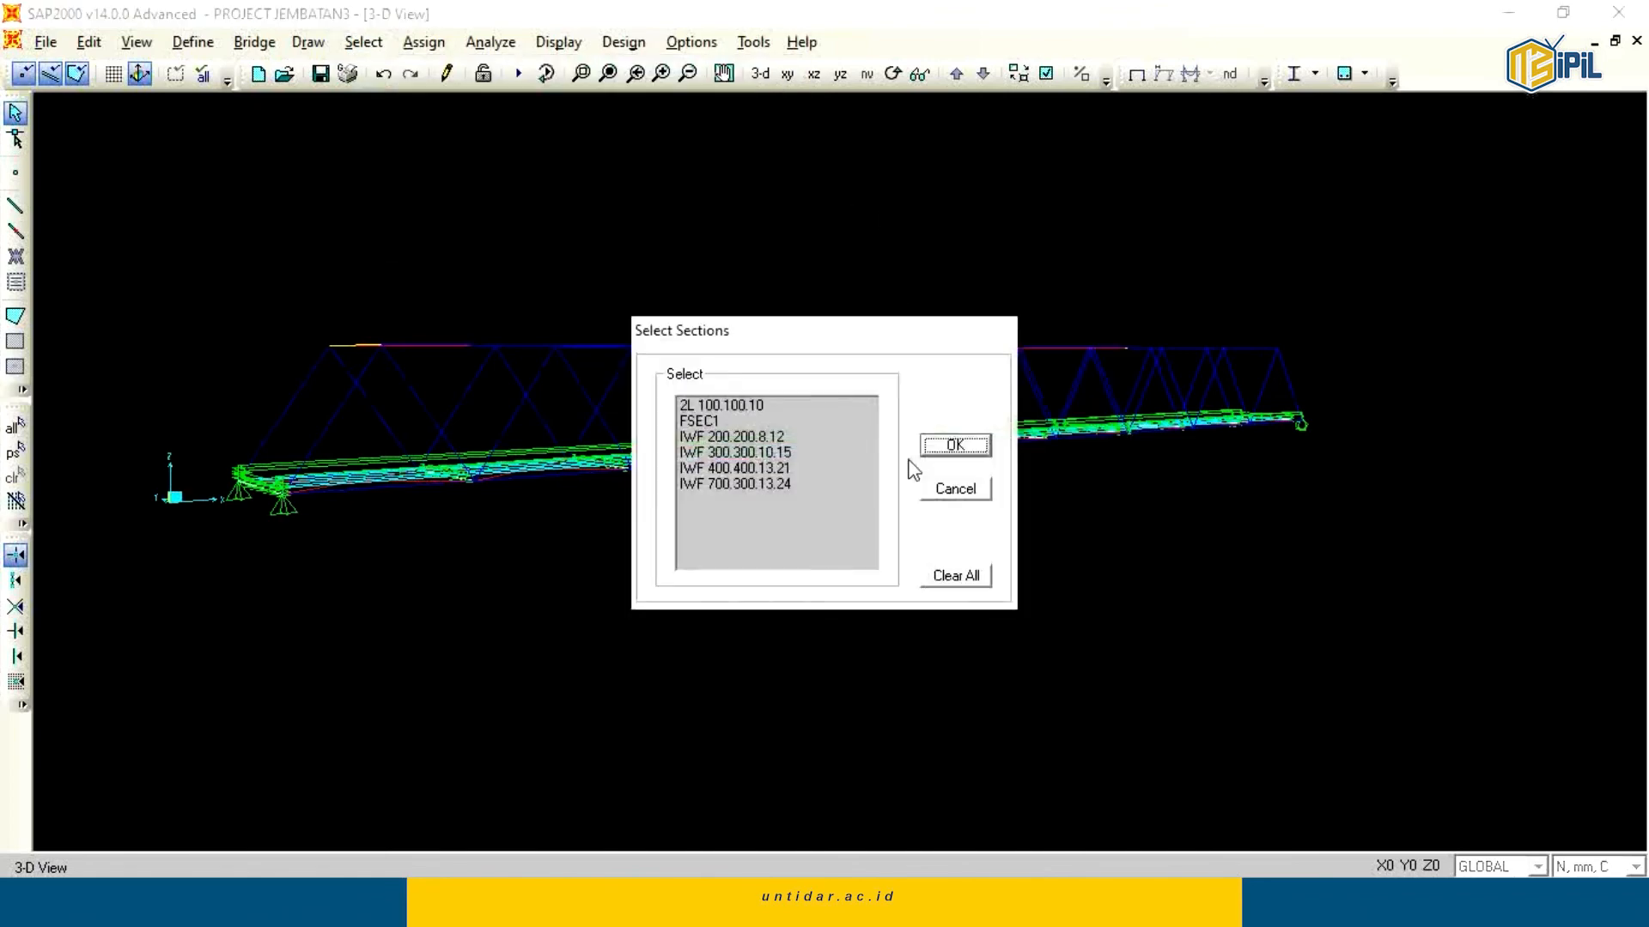
{"action": "left_click", "coordinate": [738, 468]}
{"action": "left_click", "coordinate": [955, 445]}
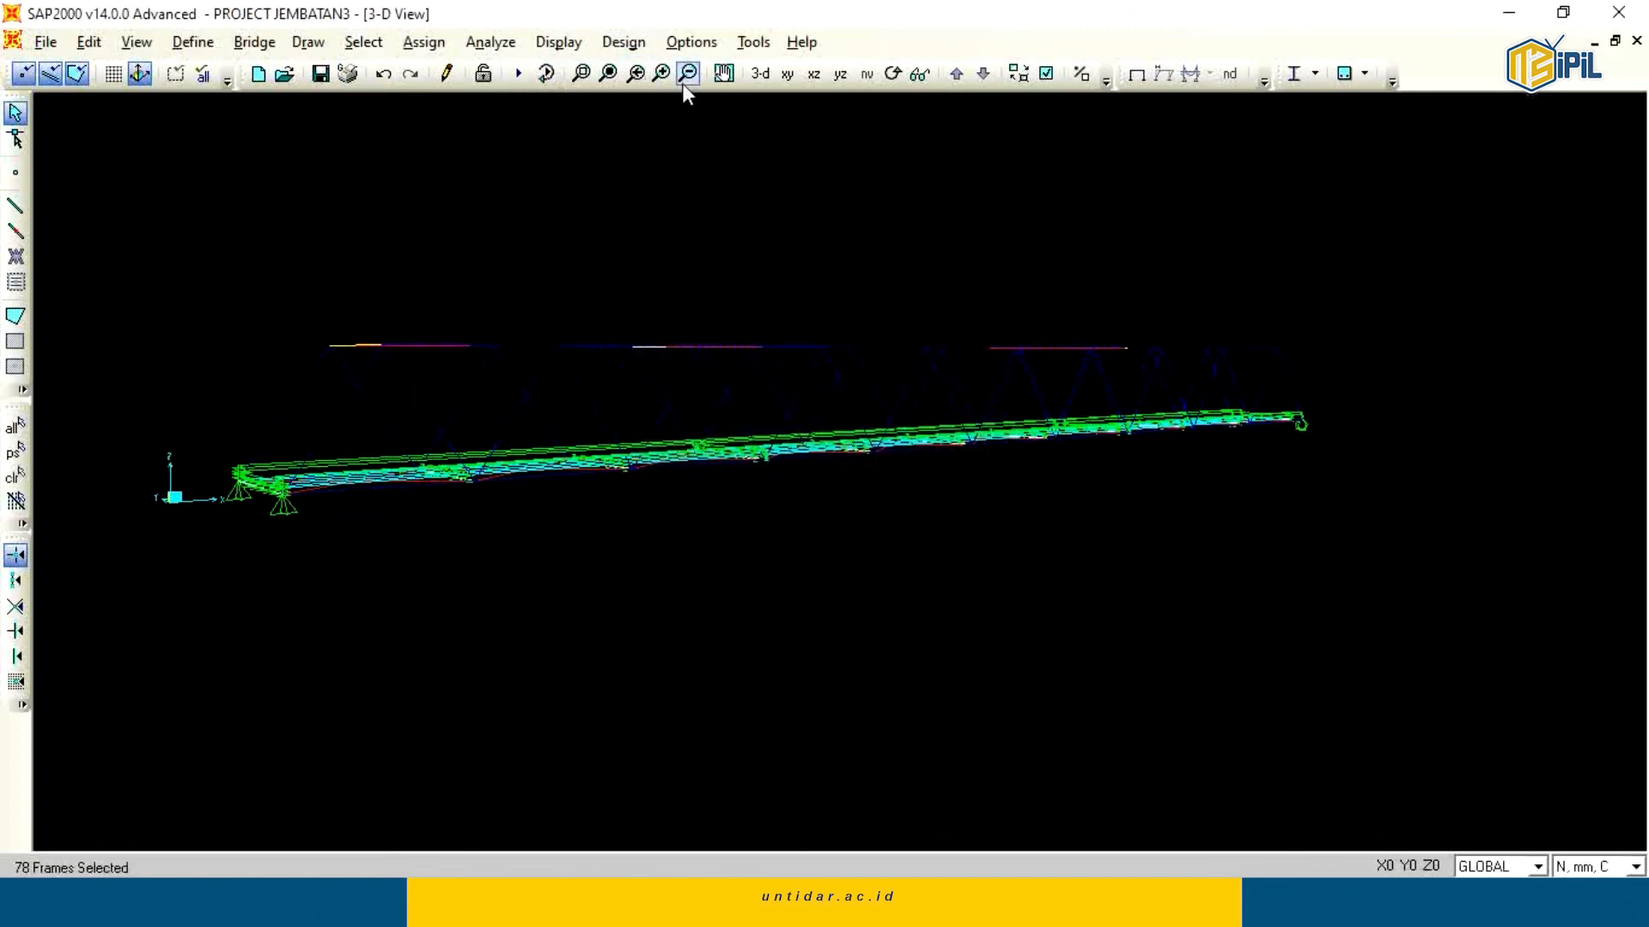
Assign frame releases to the selected members, freeing Moment 22 (Minor) and Moment 33 (Major) at both start and end.
{"action": "left_click", "coordinate": [425, 43]}
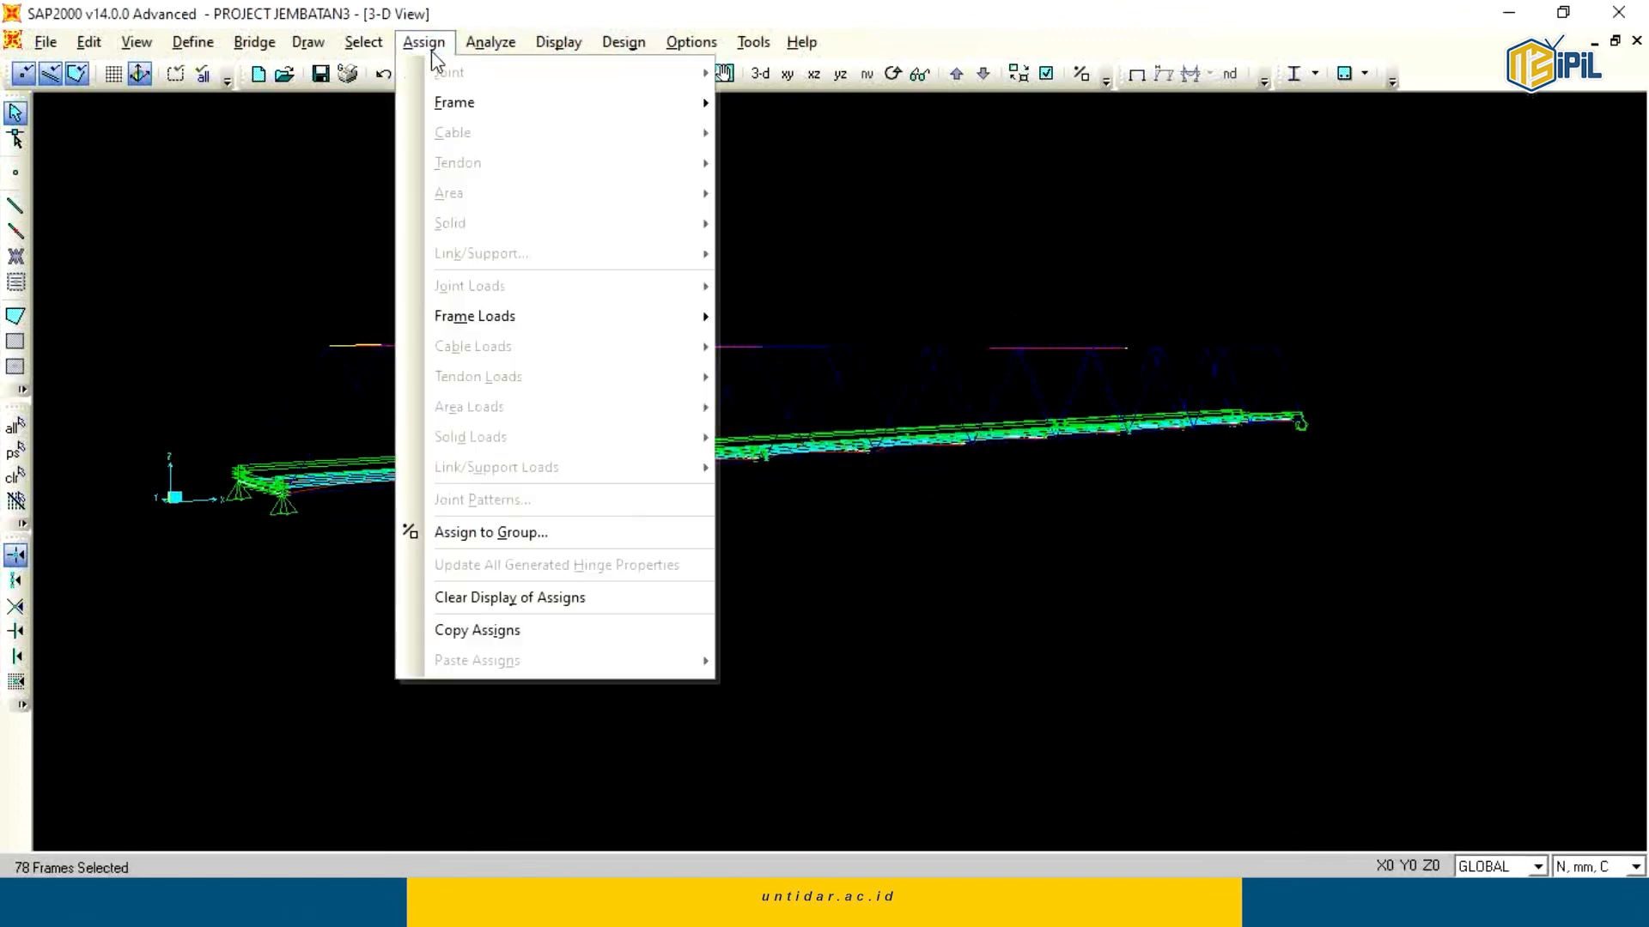
{"action": "mouse_move", "coordinate": [527, 103]}
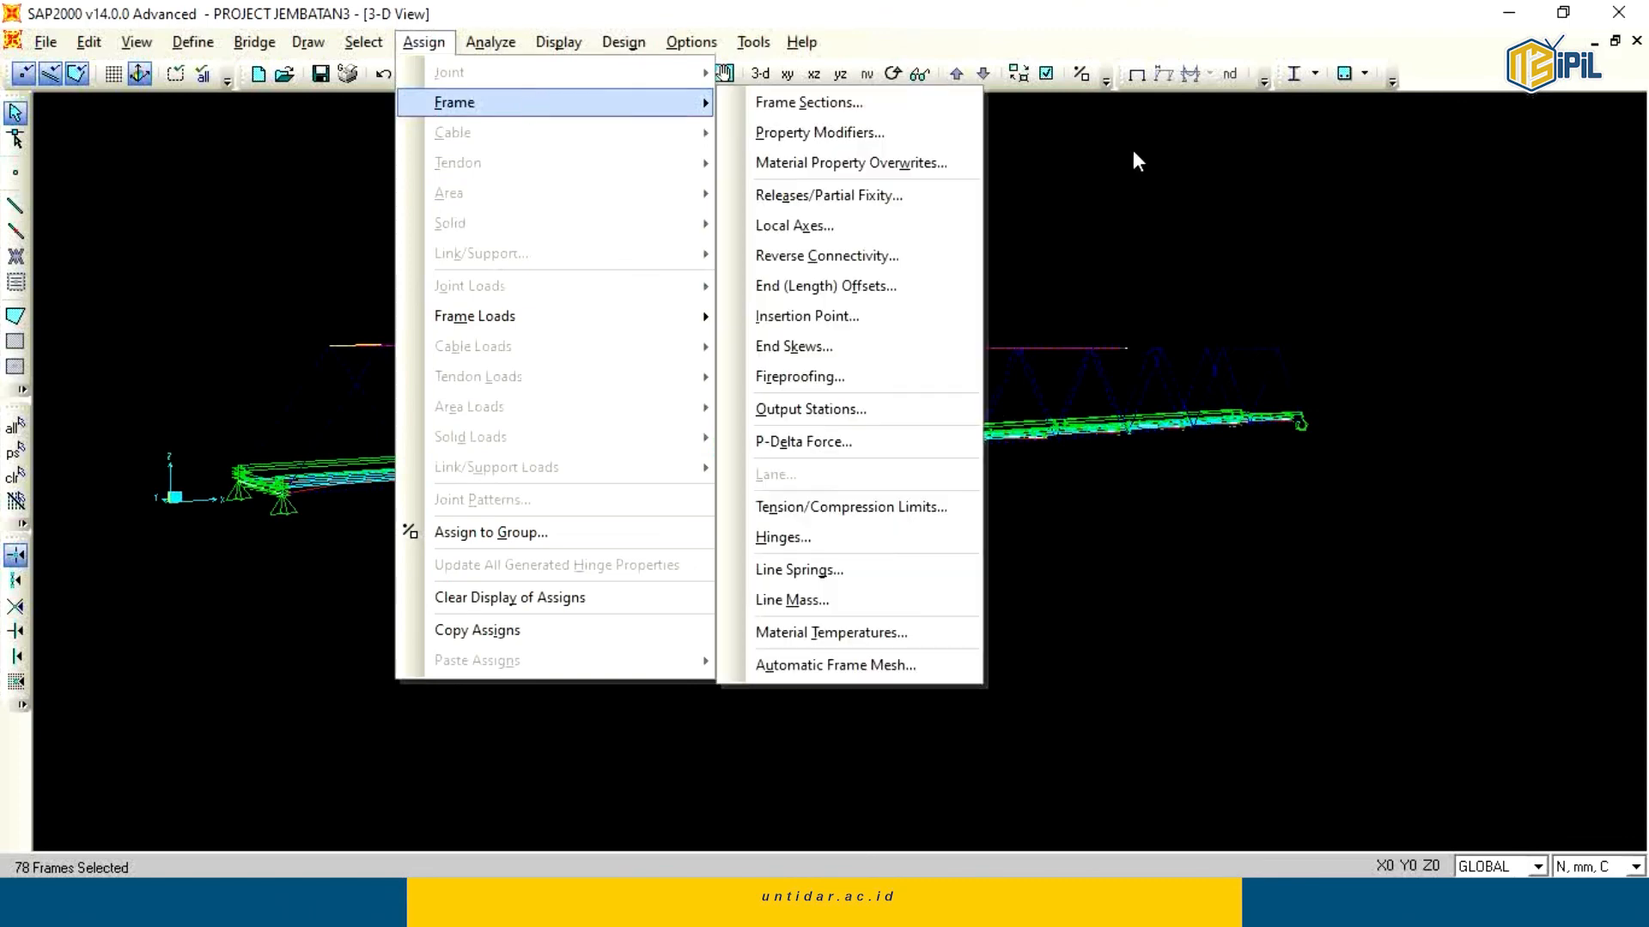
{"action": "left_click", "coordinate": [901, 194]}
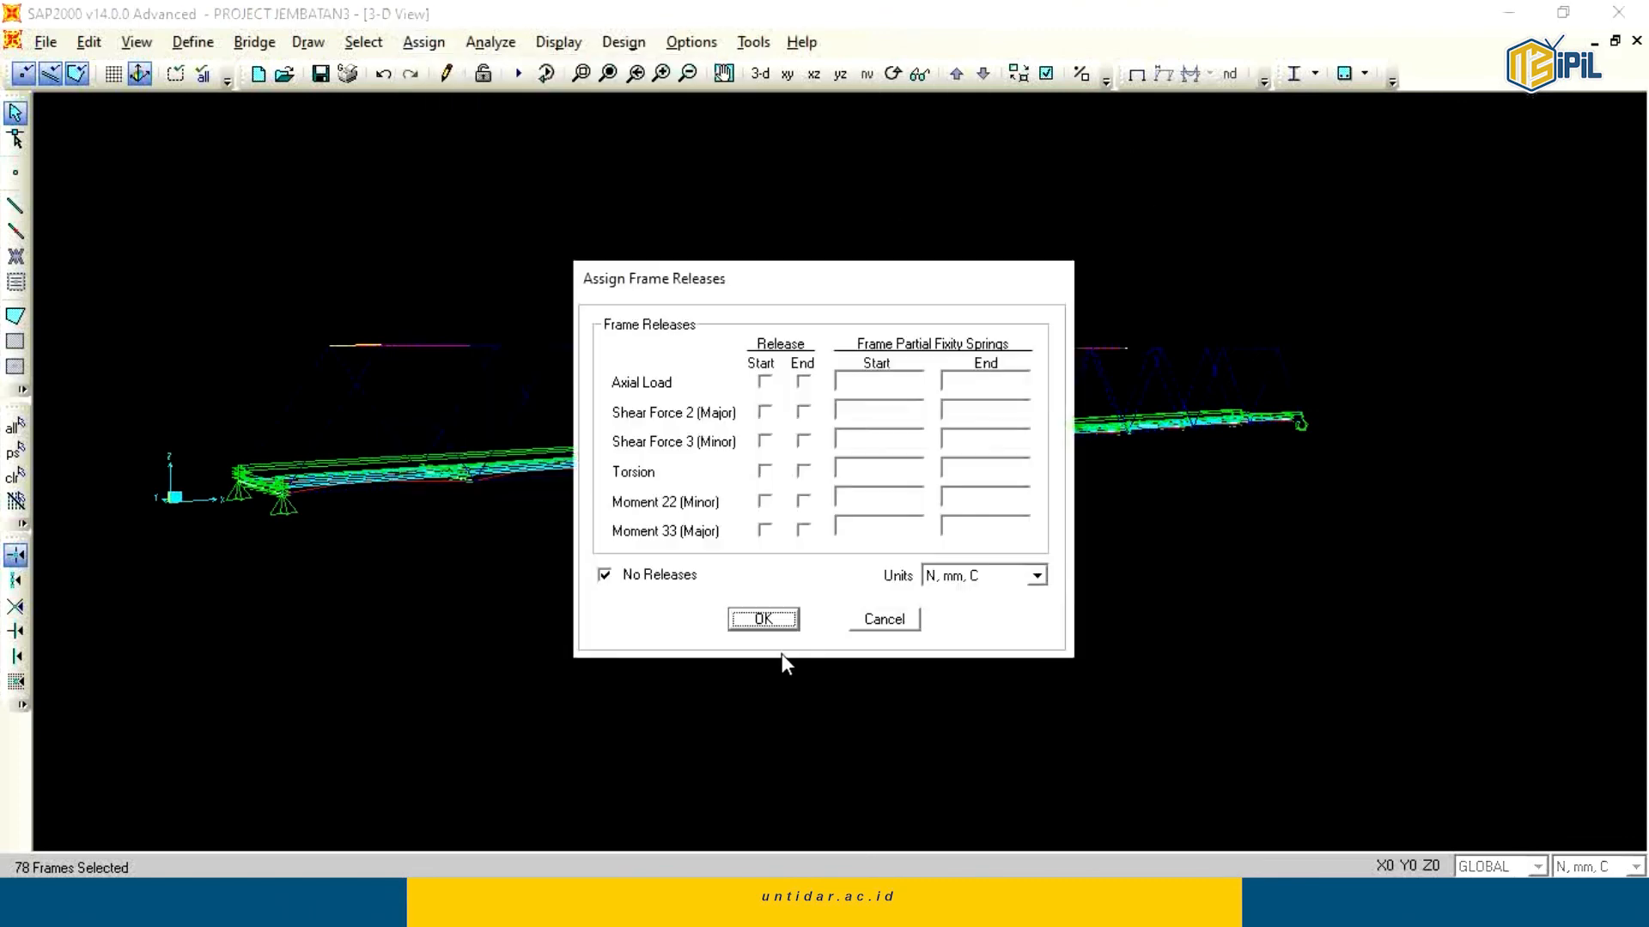
{"action": "left_click", "coordinate": [803, 531]}
{"action": "left_click", "coordinate": [803, 500]}
{"action": "left_click", "coordinate": [765, 501]}
{"action": "left_click", "coordinate": [764, 531]}
{"action": "left_click", "coordinate": [763, 618]}
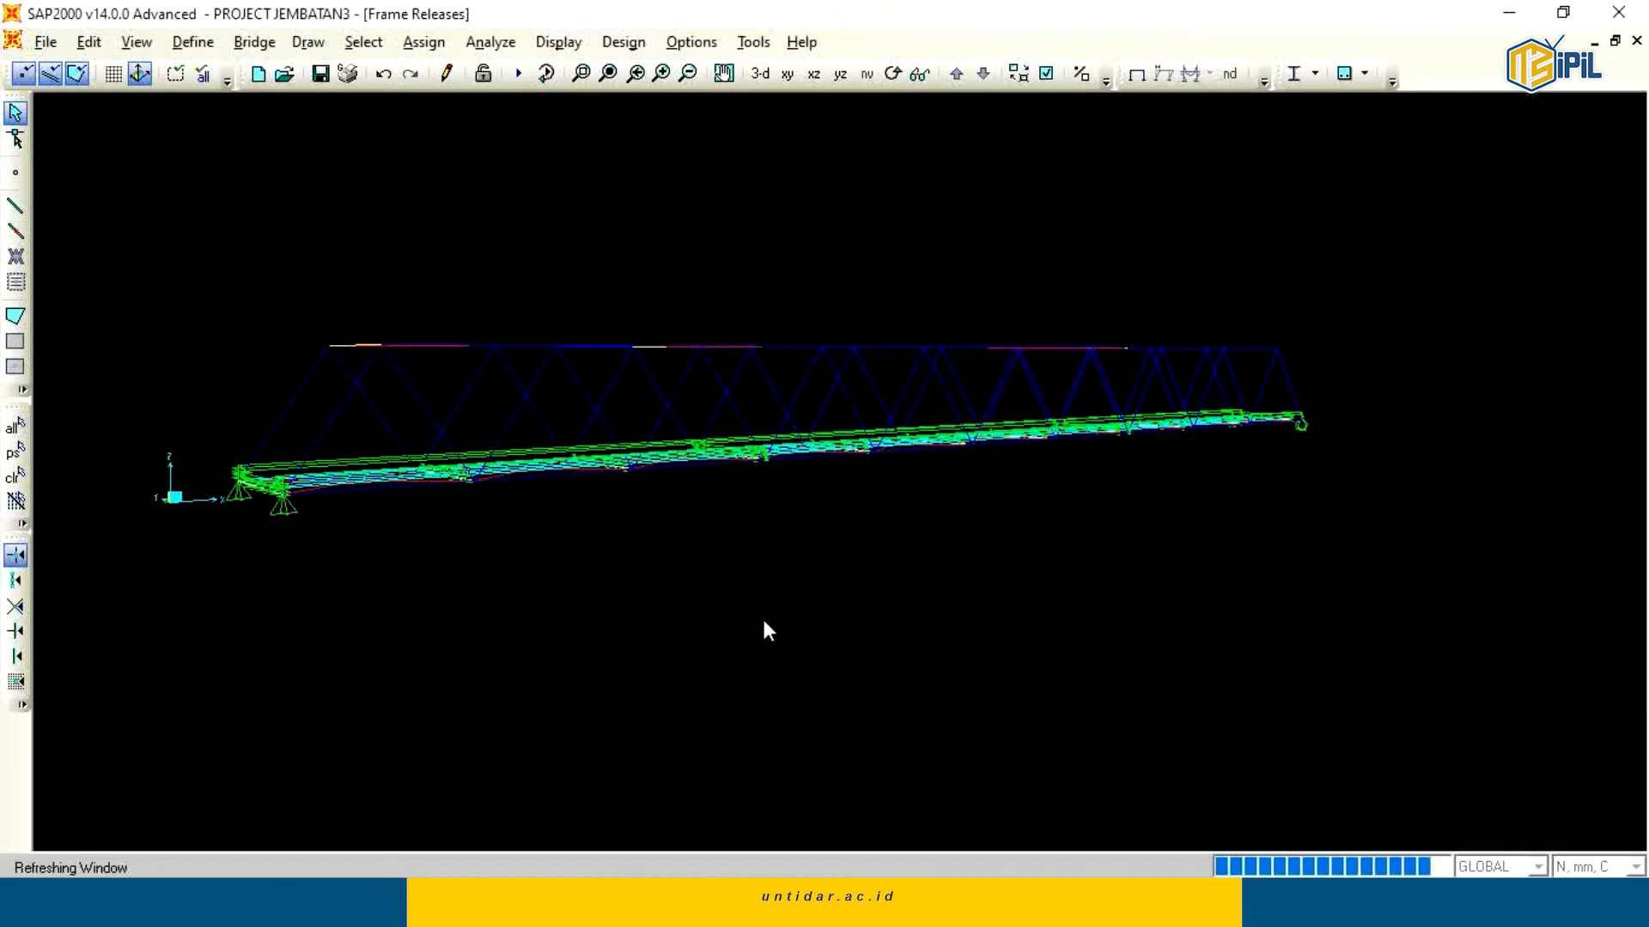
Examine the release markers on the truss members from several 3D viewing angles.
{"action": "left_click", "coordinate": [893, 73]}
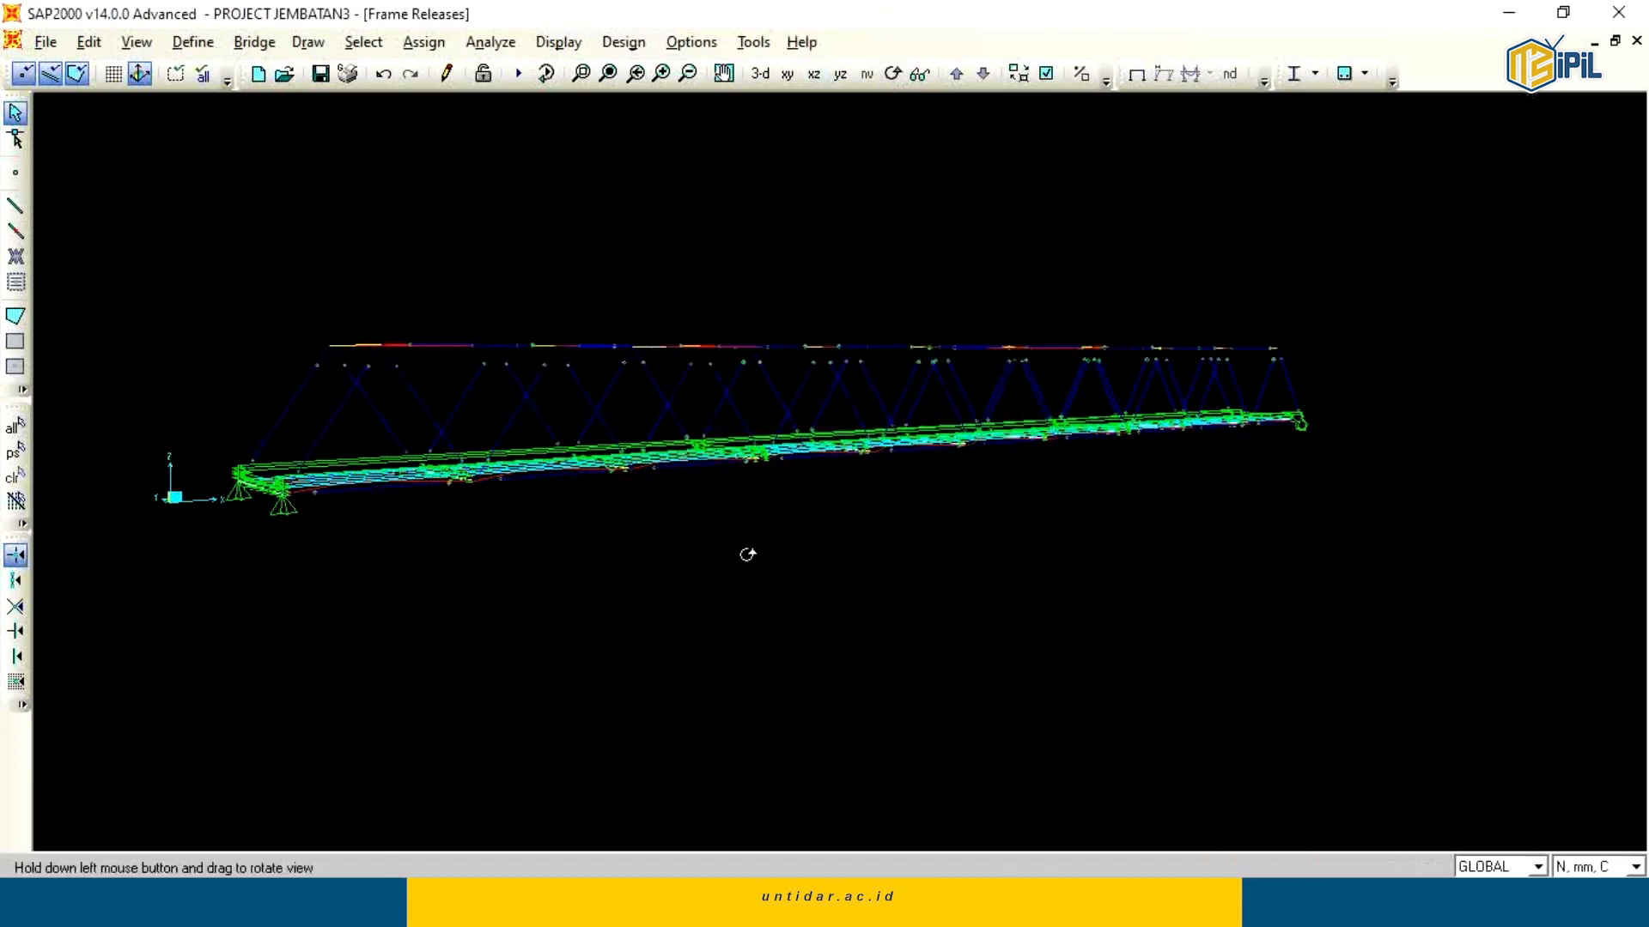
{"action": "left_click_drag", "start_coordinate": [743, 552], "coordinate": [934, 604]}
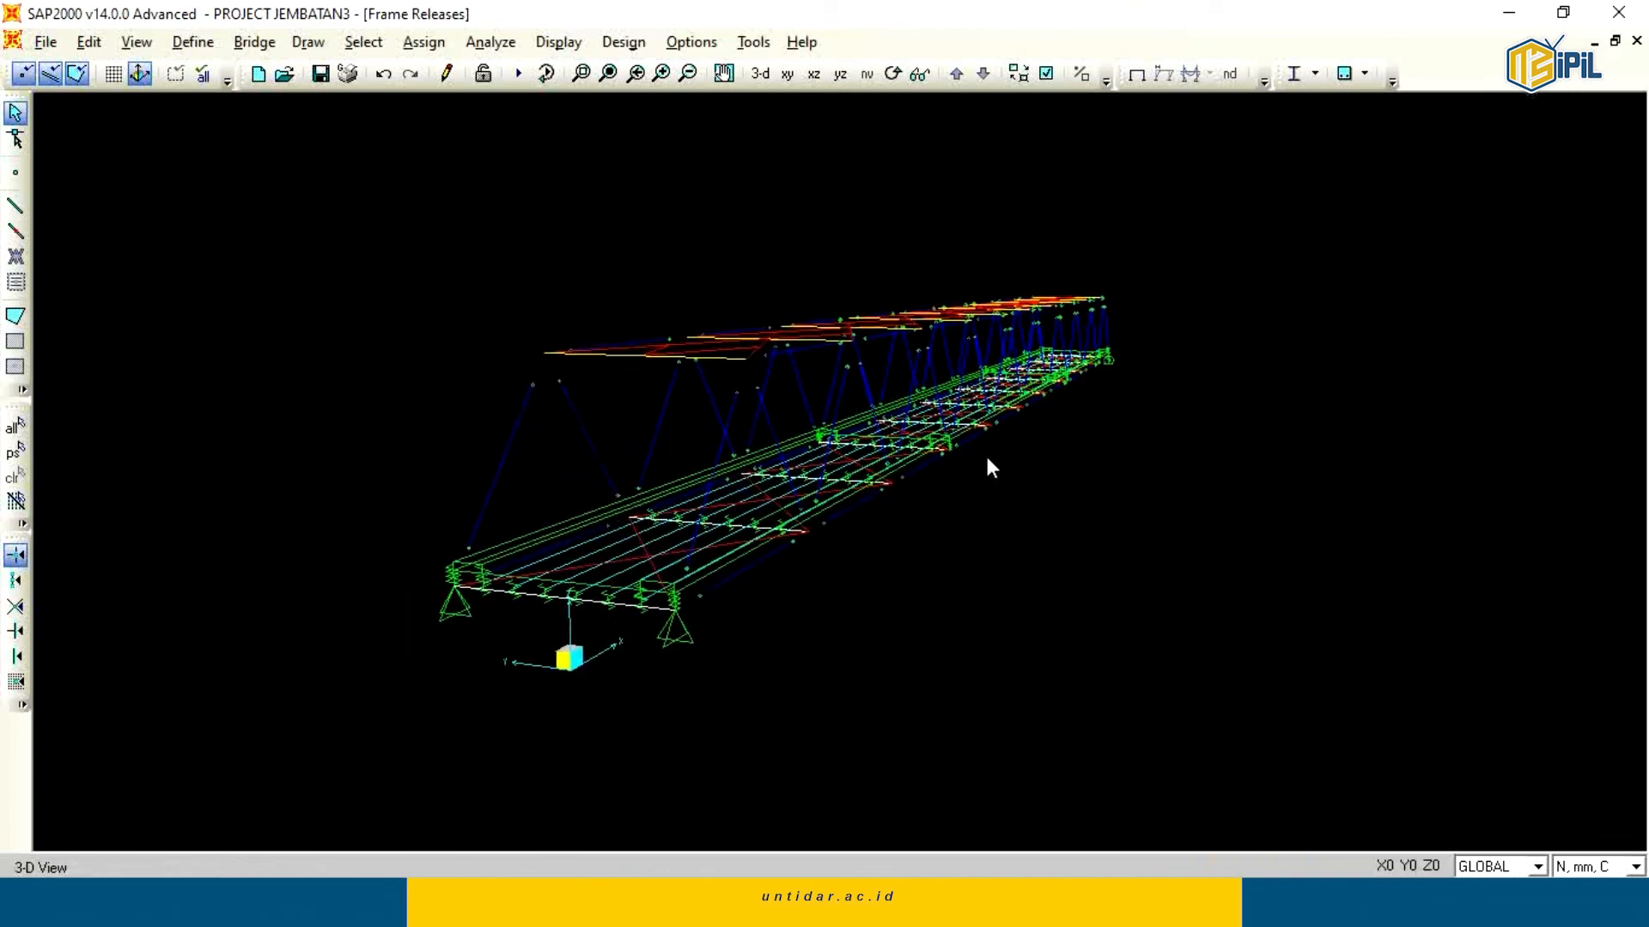
{"action": "left_click", "coordinate": [893, 73]}
{"action": "left_click_drag", "start_coordinate": [1013, 468], "coordinate": [1048, 503]}
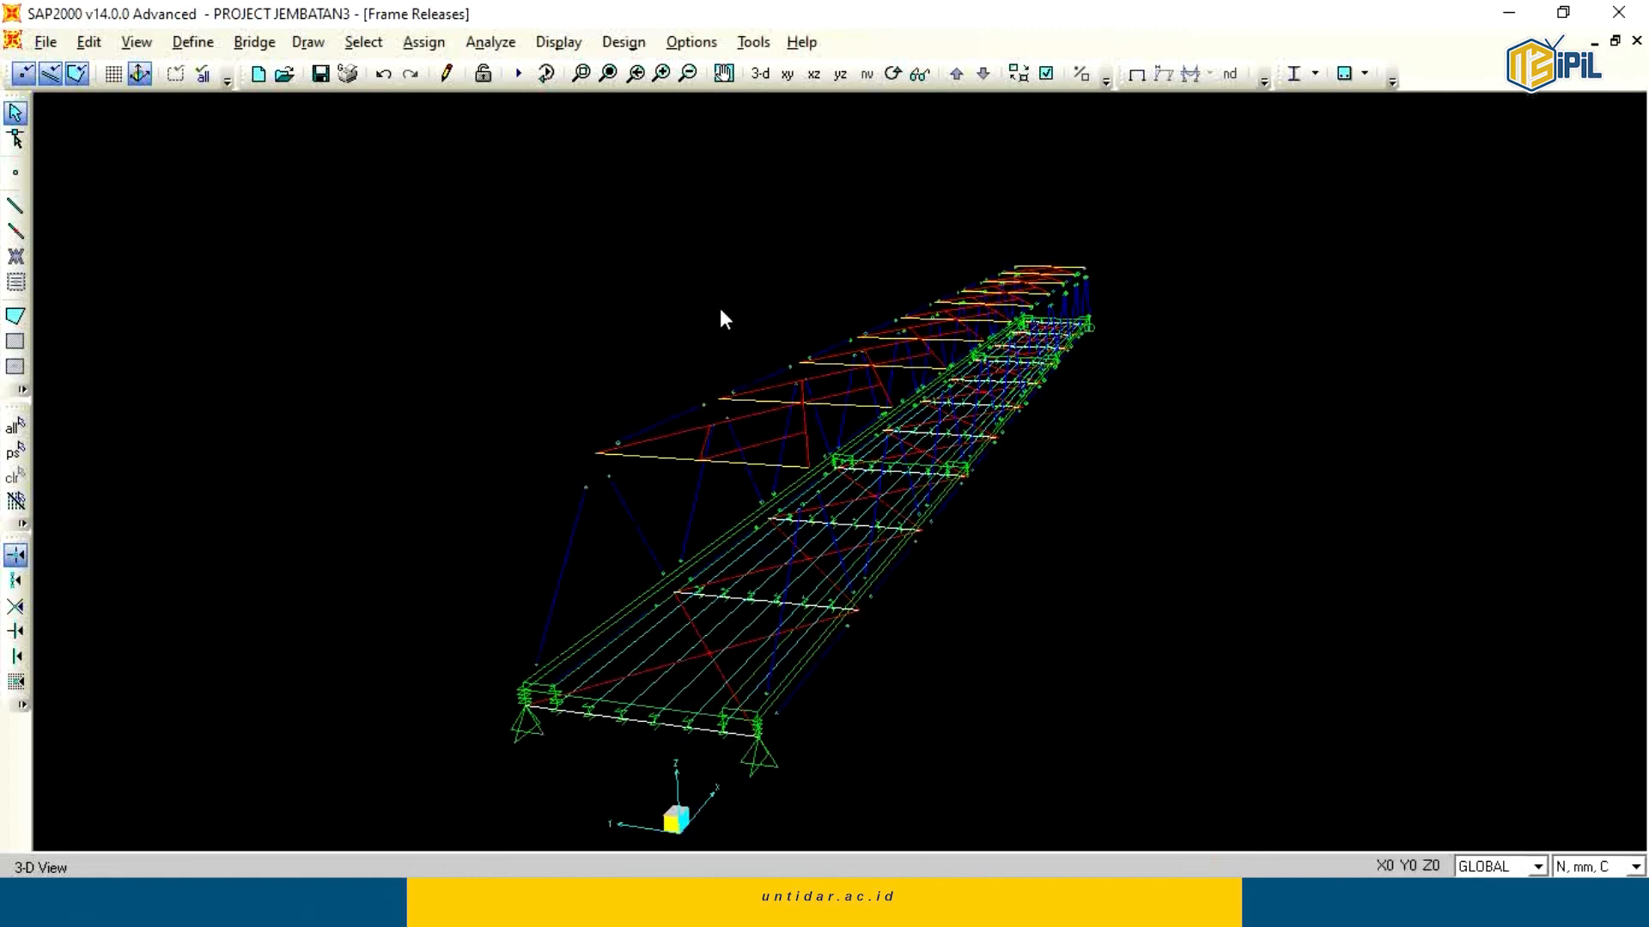
{"action": "left_click", "coordinate": [893, 73]}
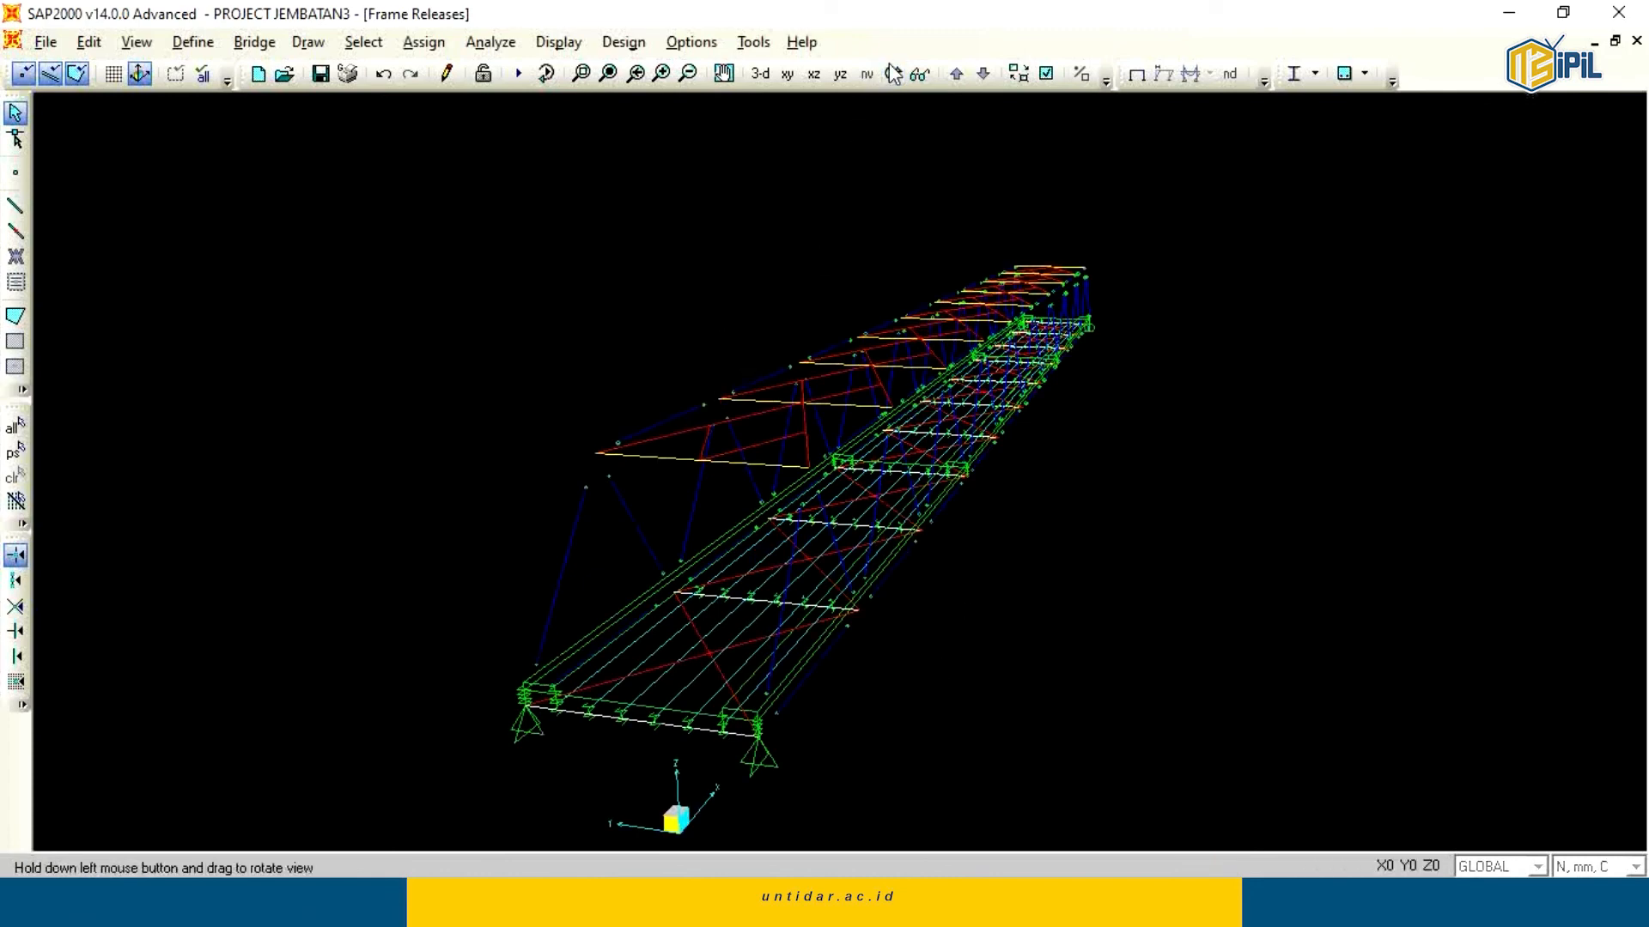
{"action": "left_click_drag", "start_coordinate": [935, 541], "coordinate": [1101, 554]}
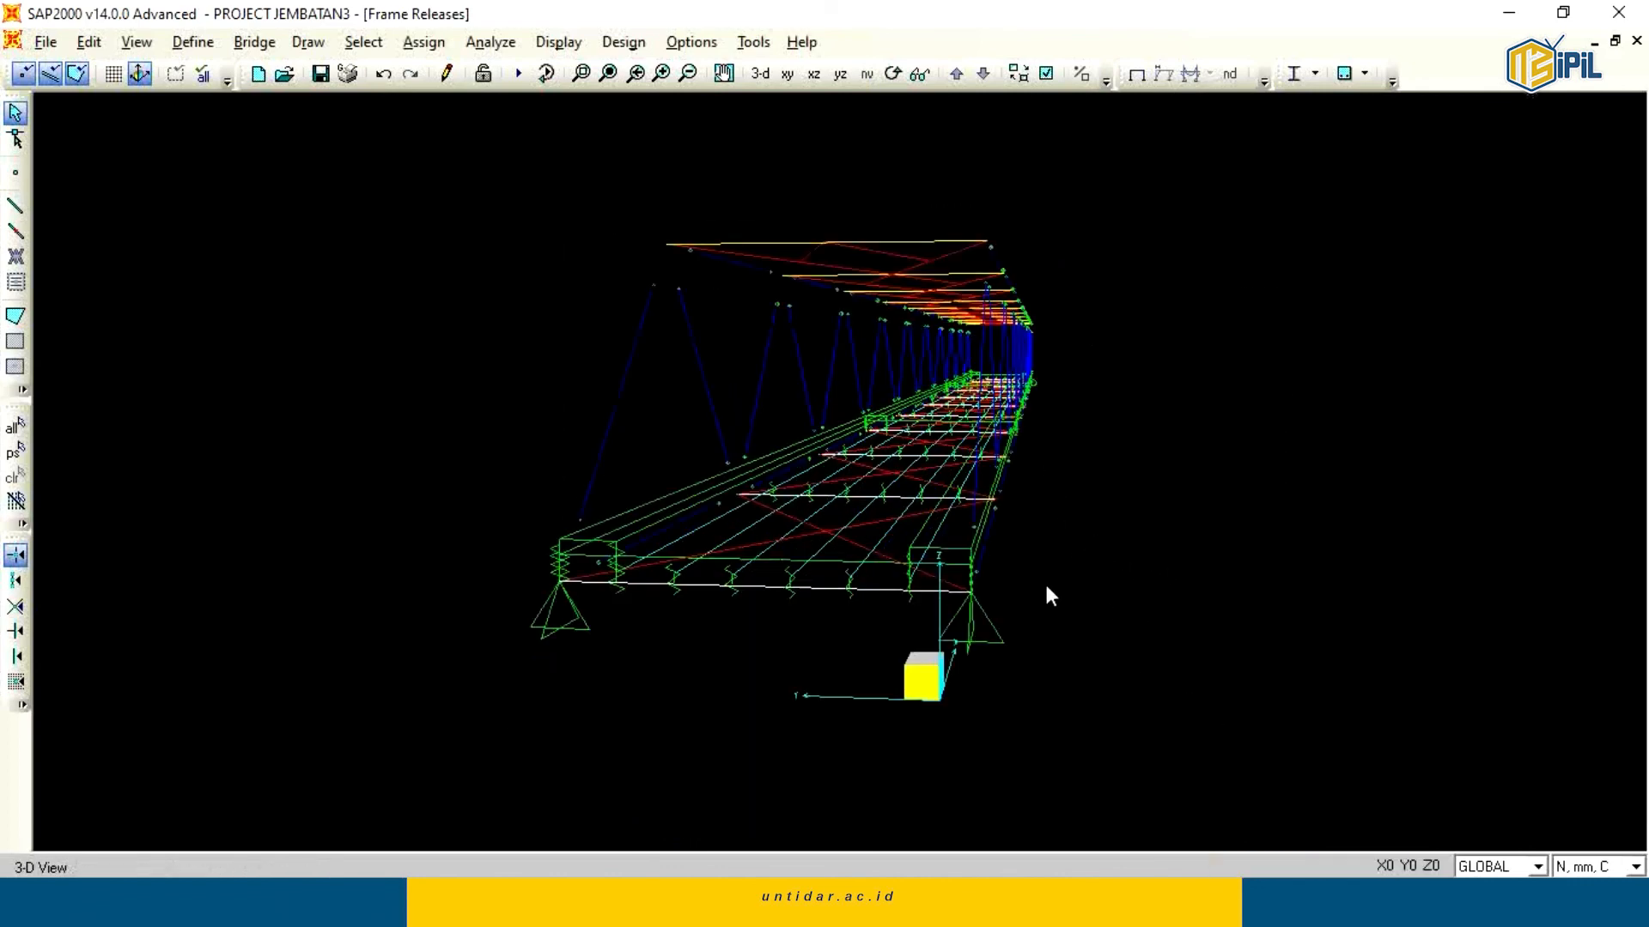
{"action": "left_click", "coordinate": [893, 73]}
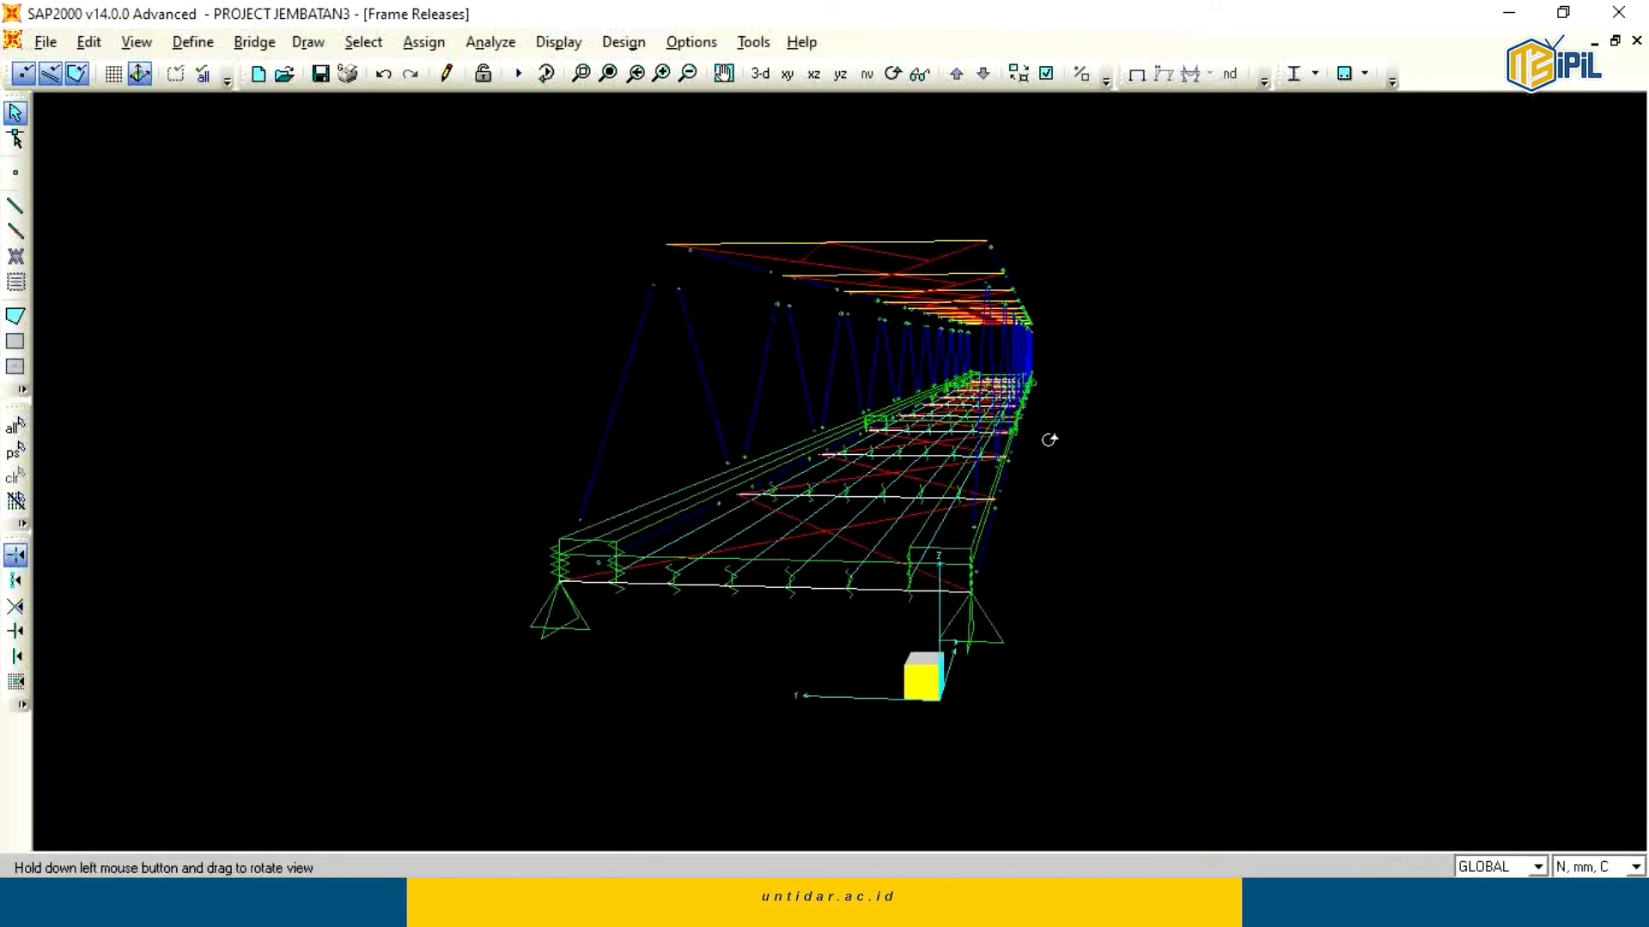
{"action": "left_click_drag", "start_coordinate": [1095, 474], "coordinate": [1084, 486]}
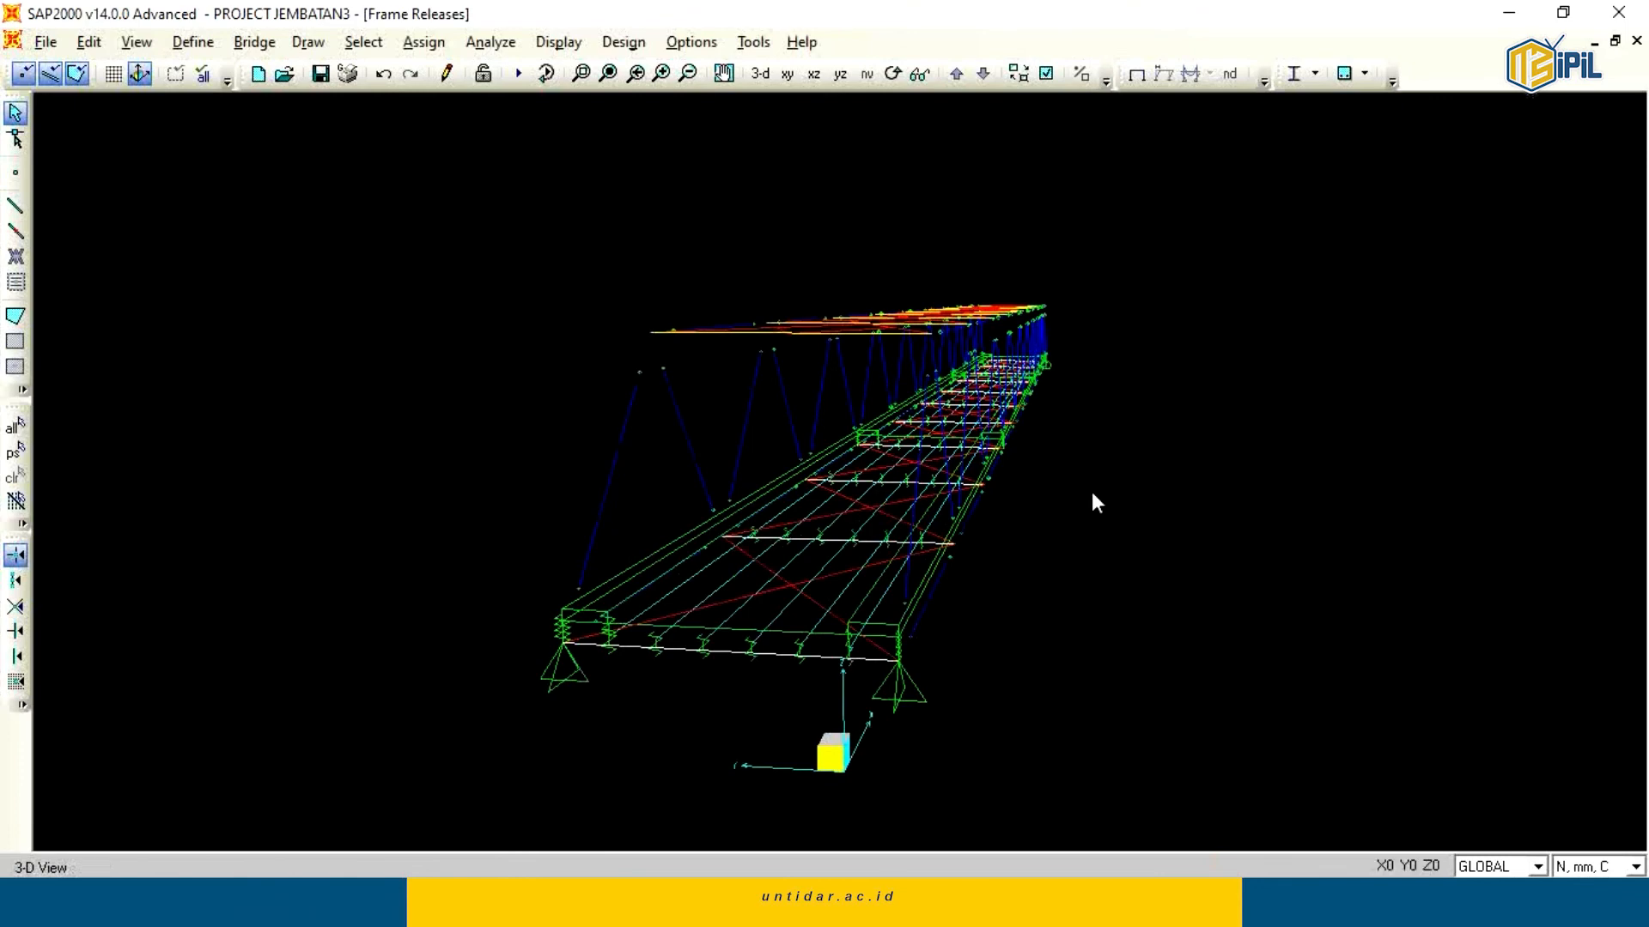